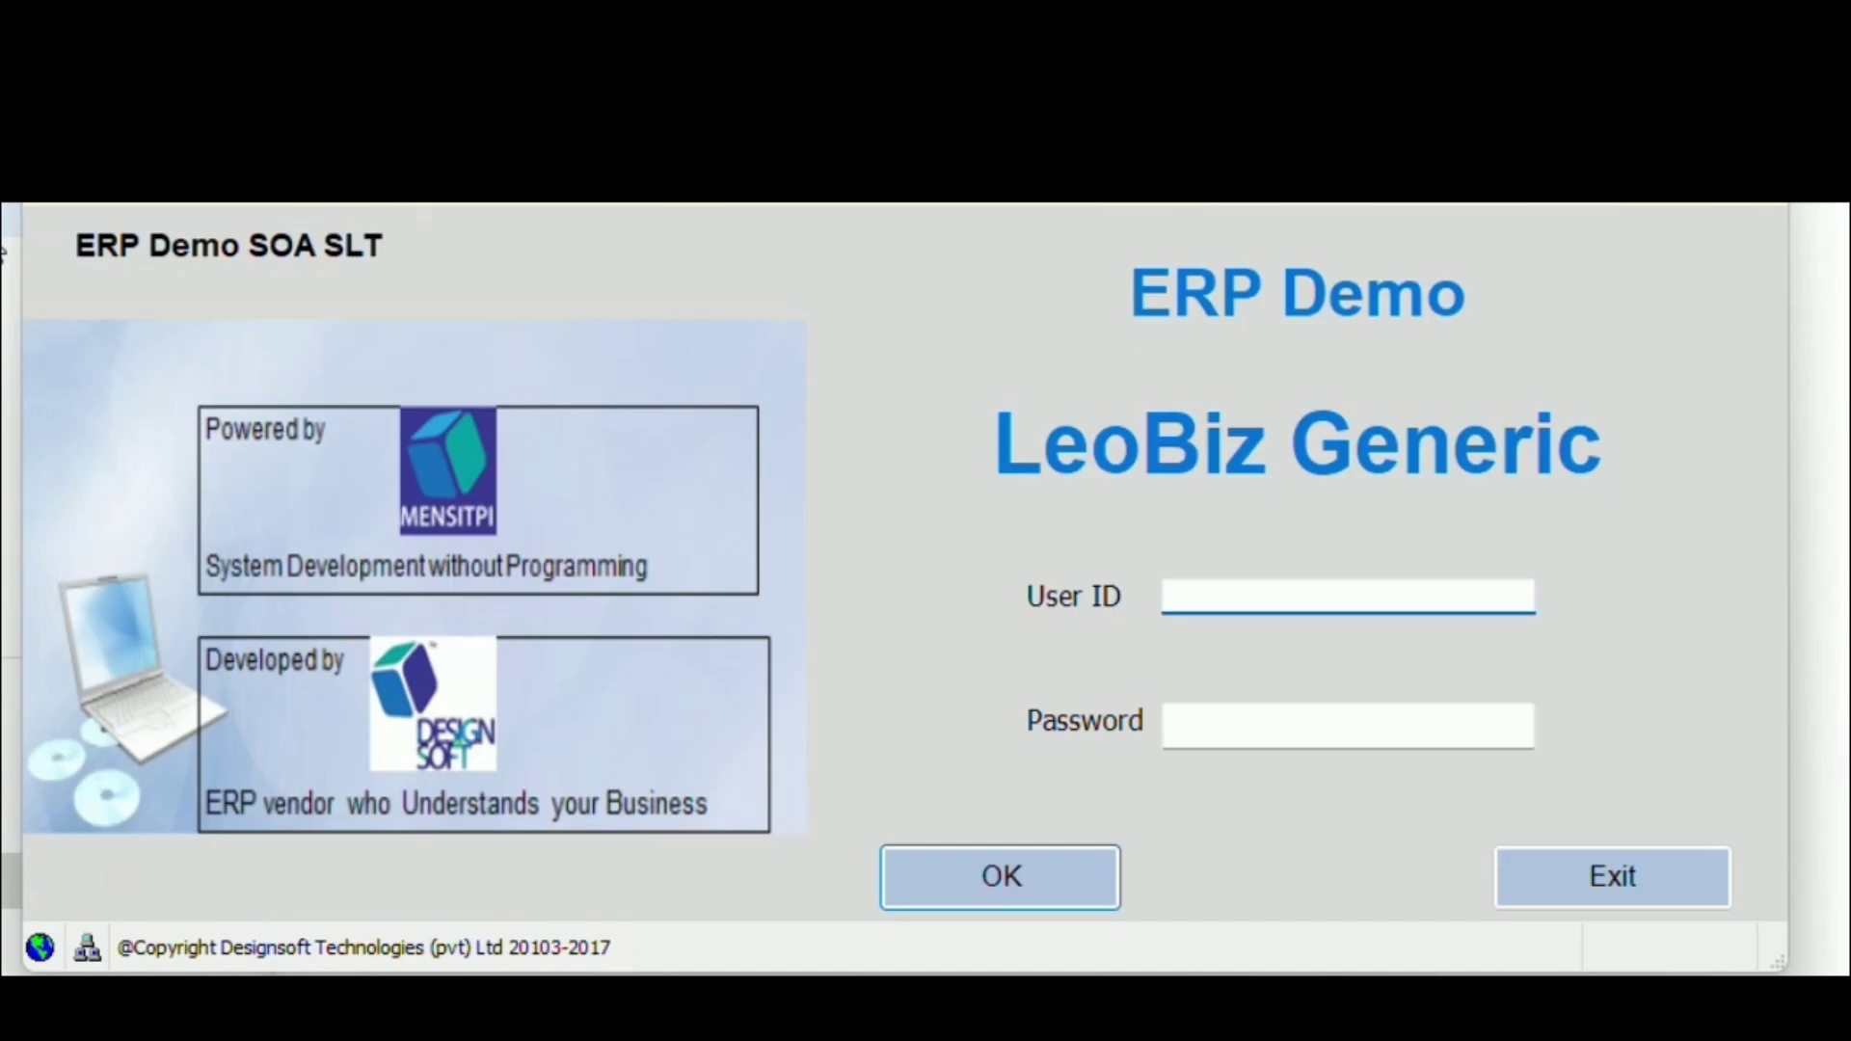
- Log in to the LeoBiz ERP demo with the user ID and account password
{"action": "type", "text": "DSUSER"}
{"action": "key", "text": "Tab"}
{"action": "type", "text": "**"}
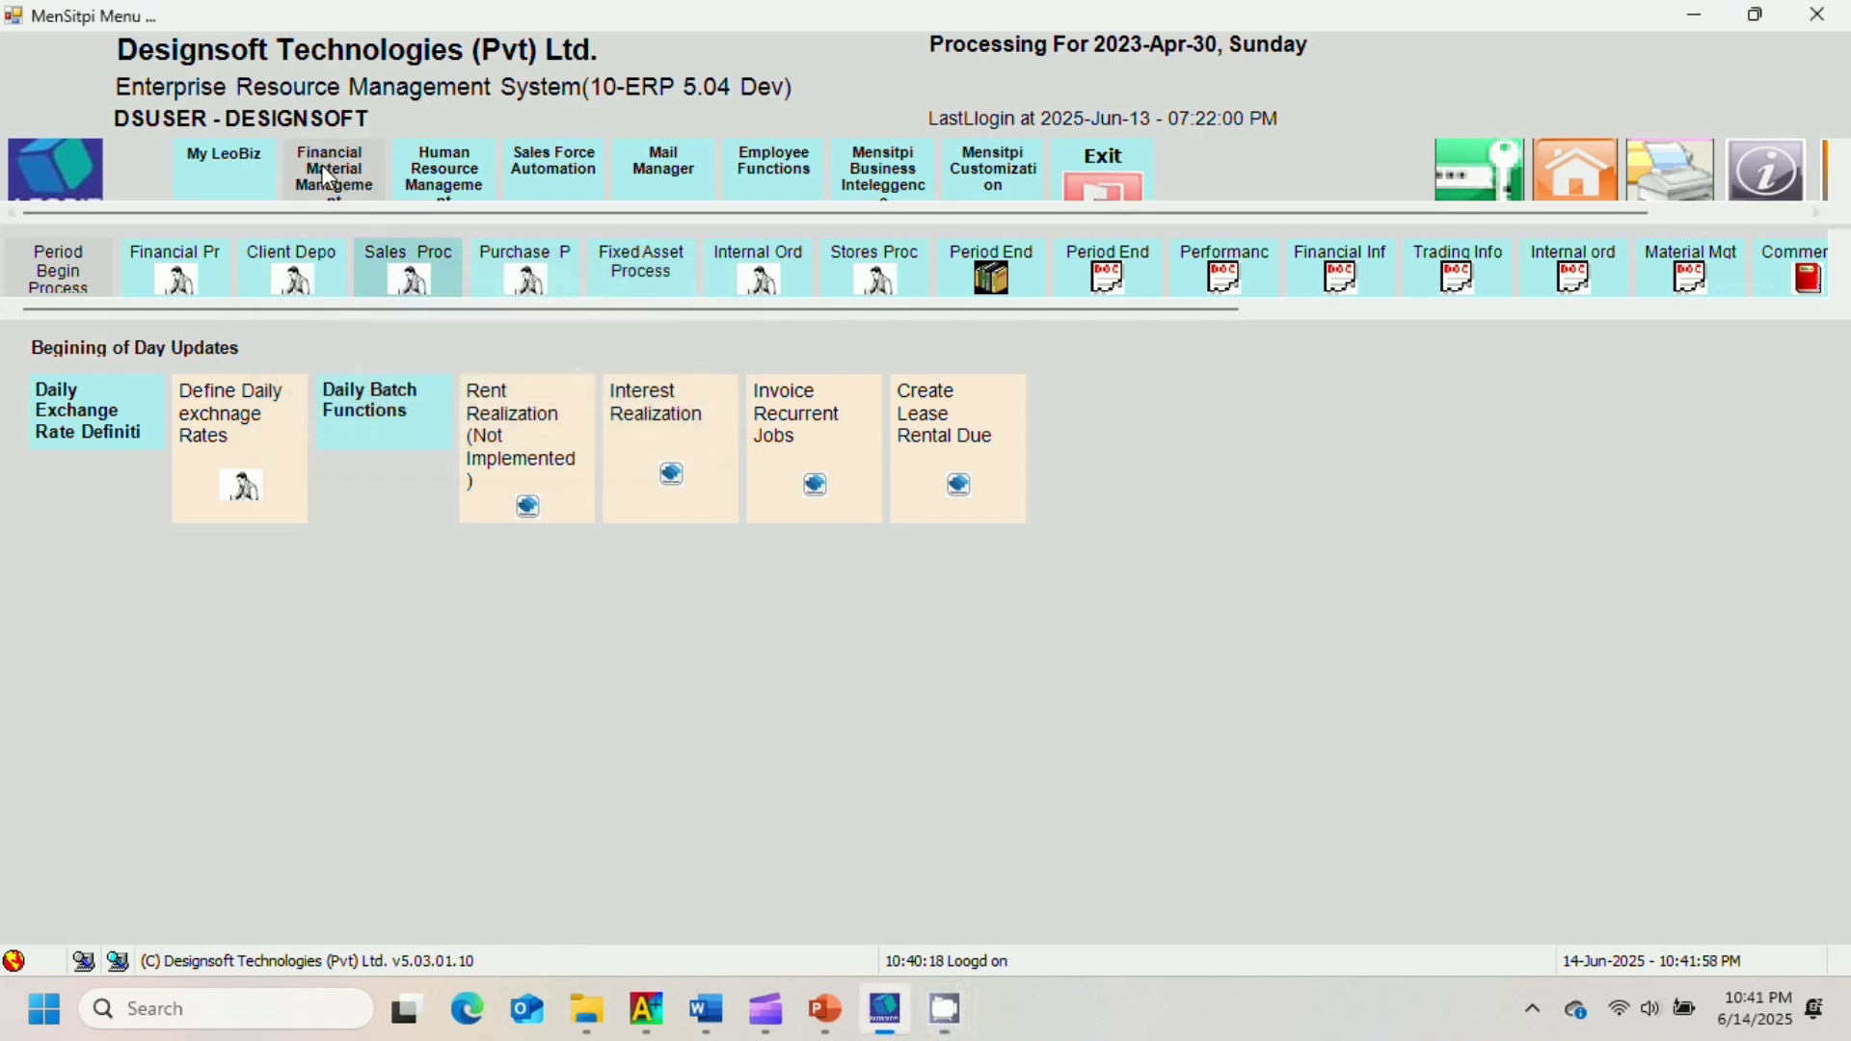
- View the Human Resource Management, Sales Force Automation, Mail Manager, Employee Functions, Business Intelligence and Customization modules in turn
{"action": "left_click", "coordinate": [434, 171]}
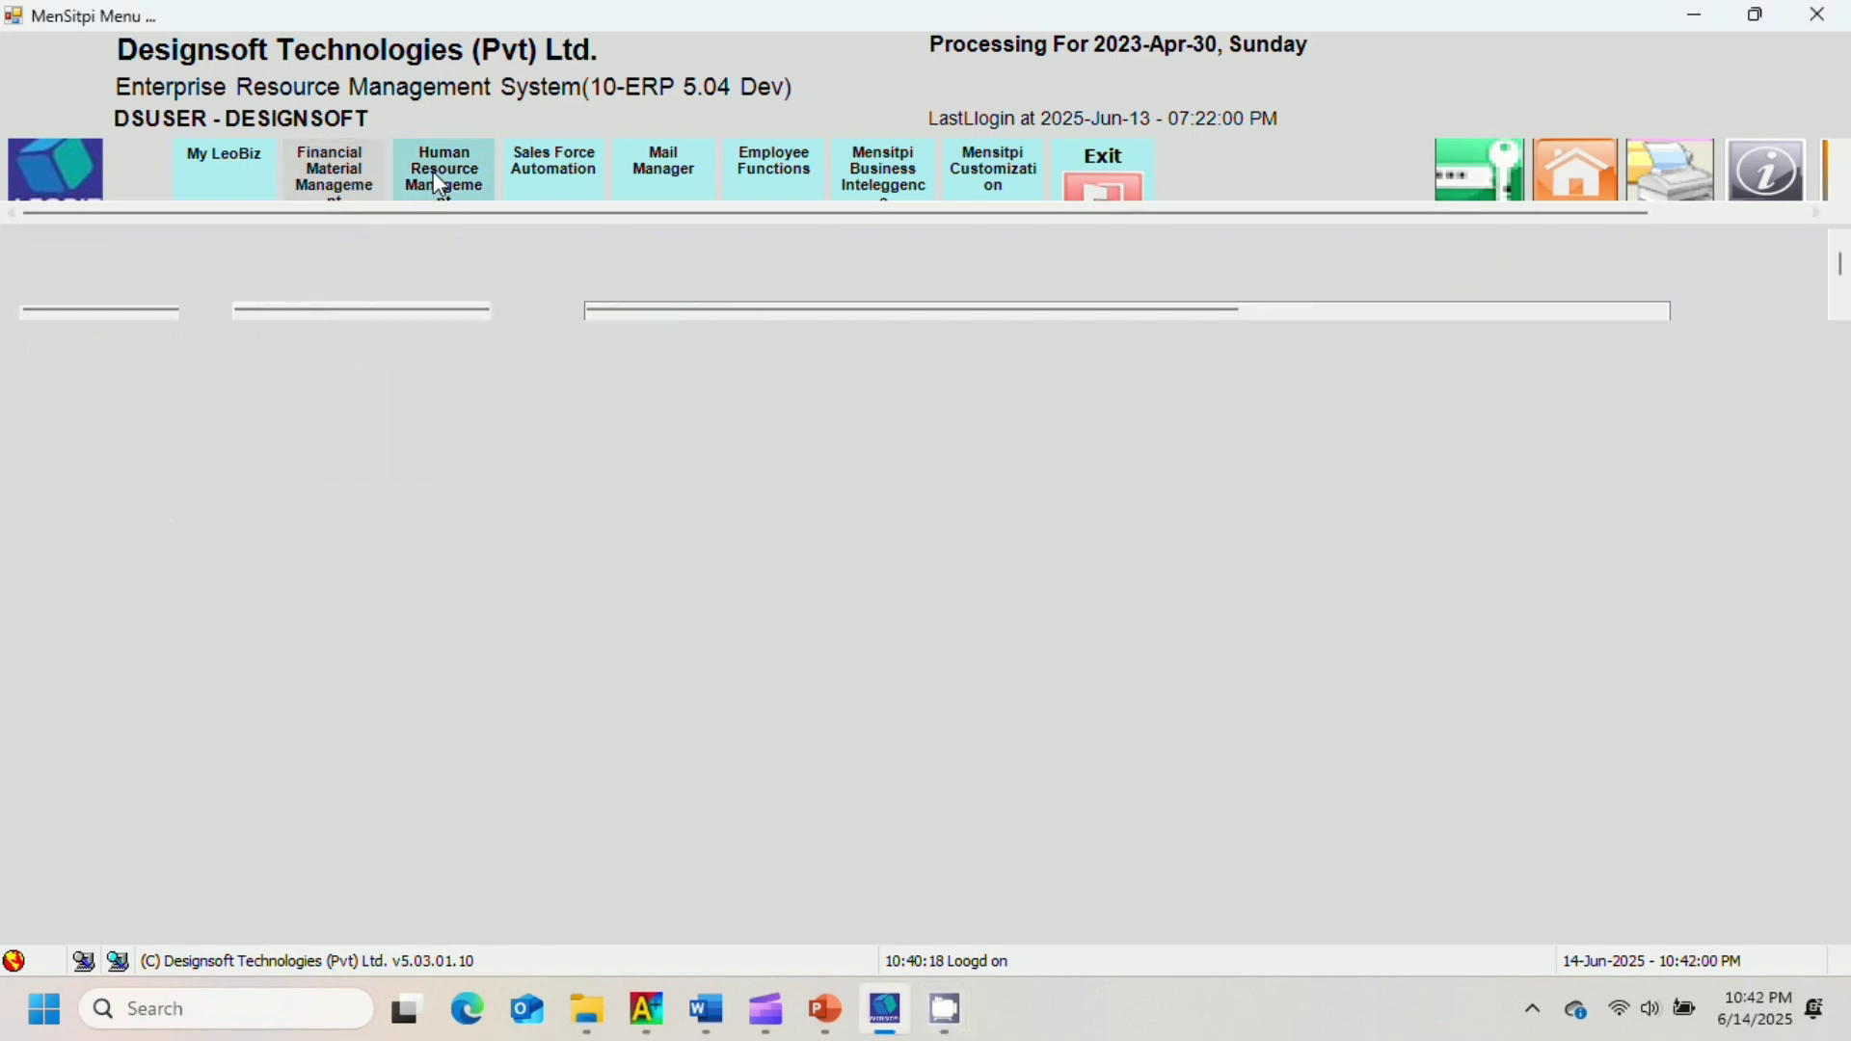
{"action": "left_click", "coordinate": [540, 172]}
{"action": "left_click", "coordinate": [668, 166]}
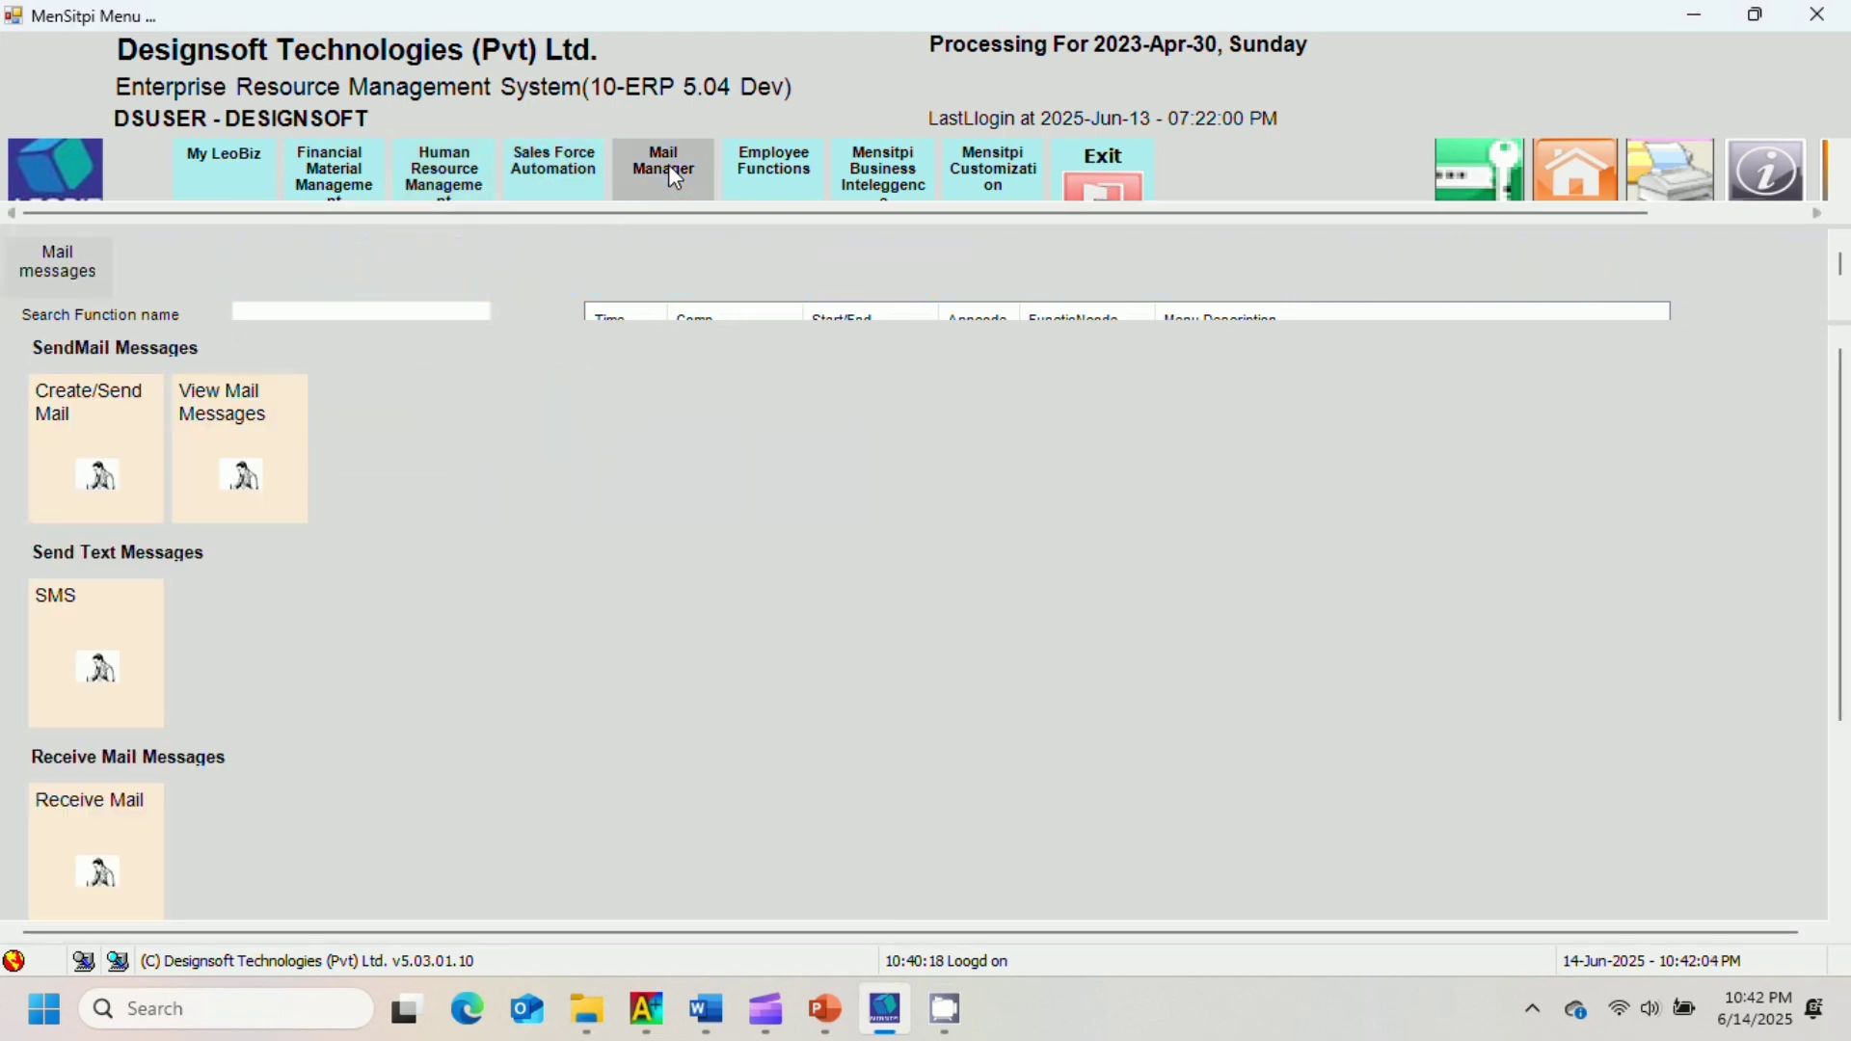
{"action": "left_click", "coordinate": [786, 181]}
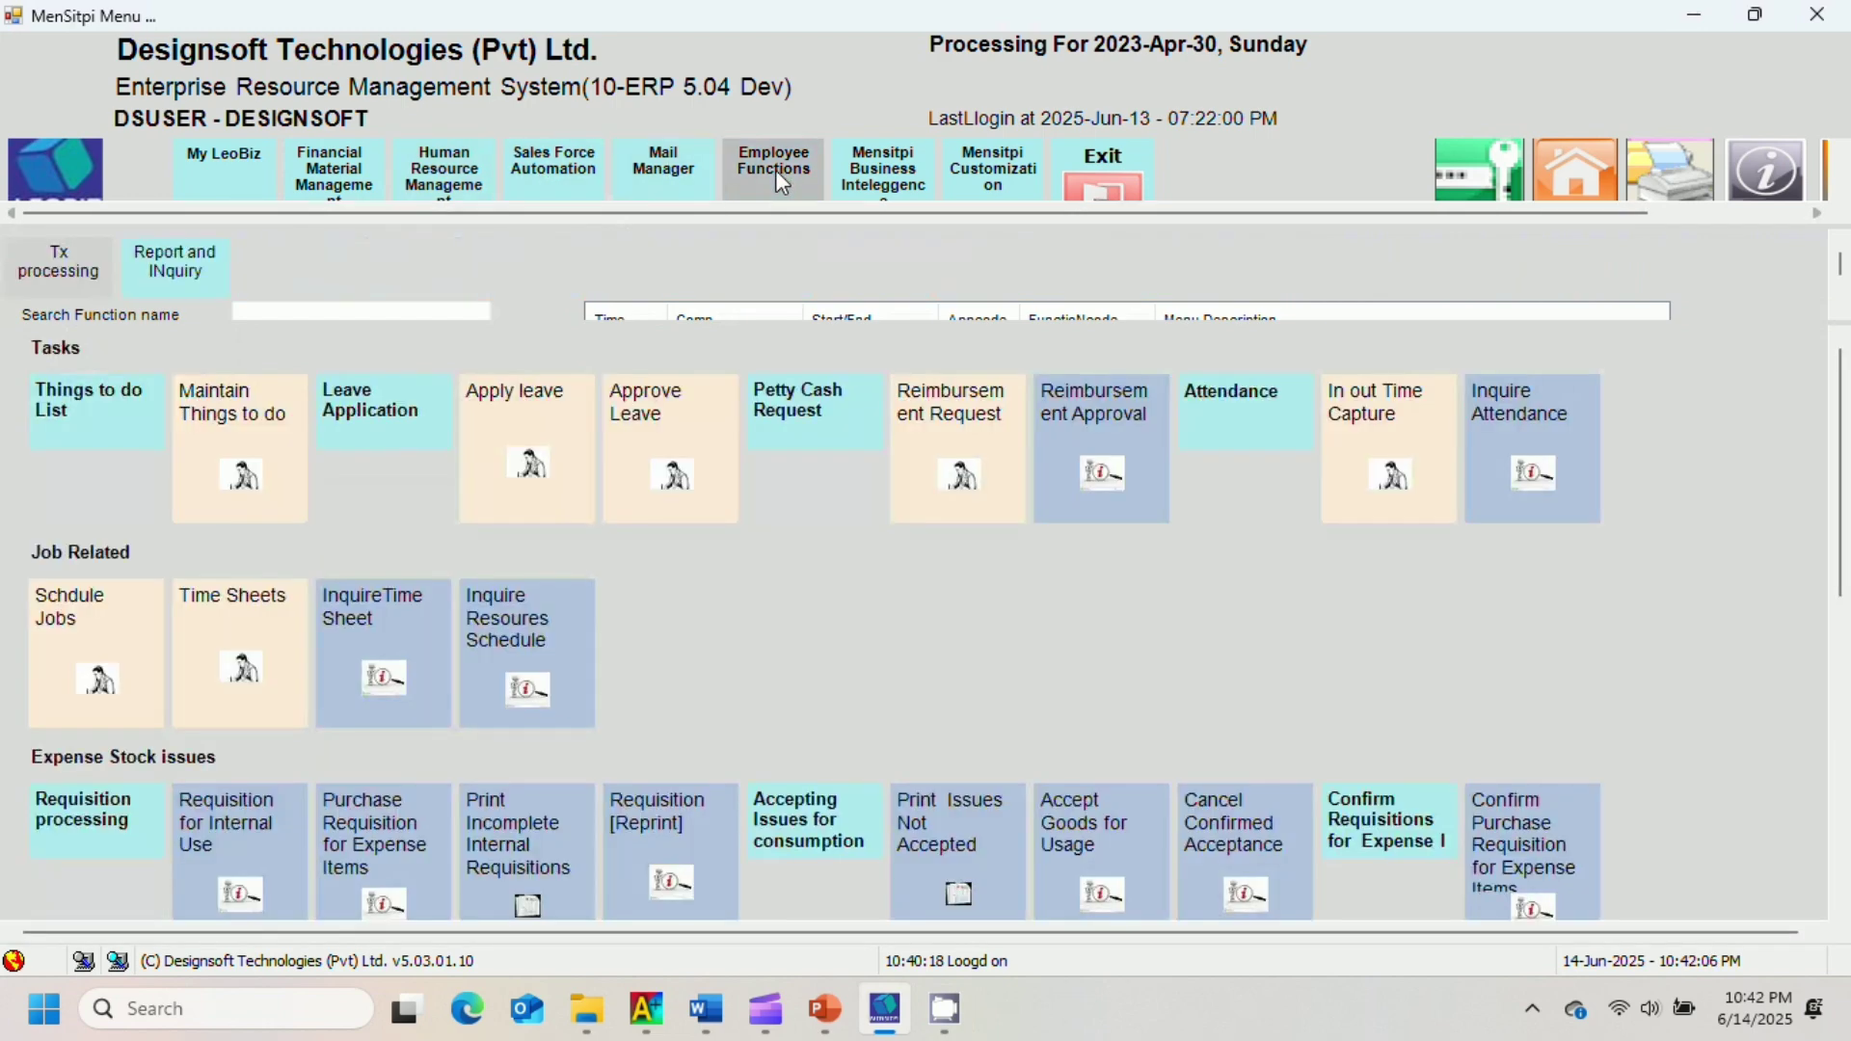
{"action": "left_click", "coordinate": [878, 166]}
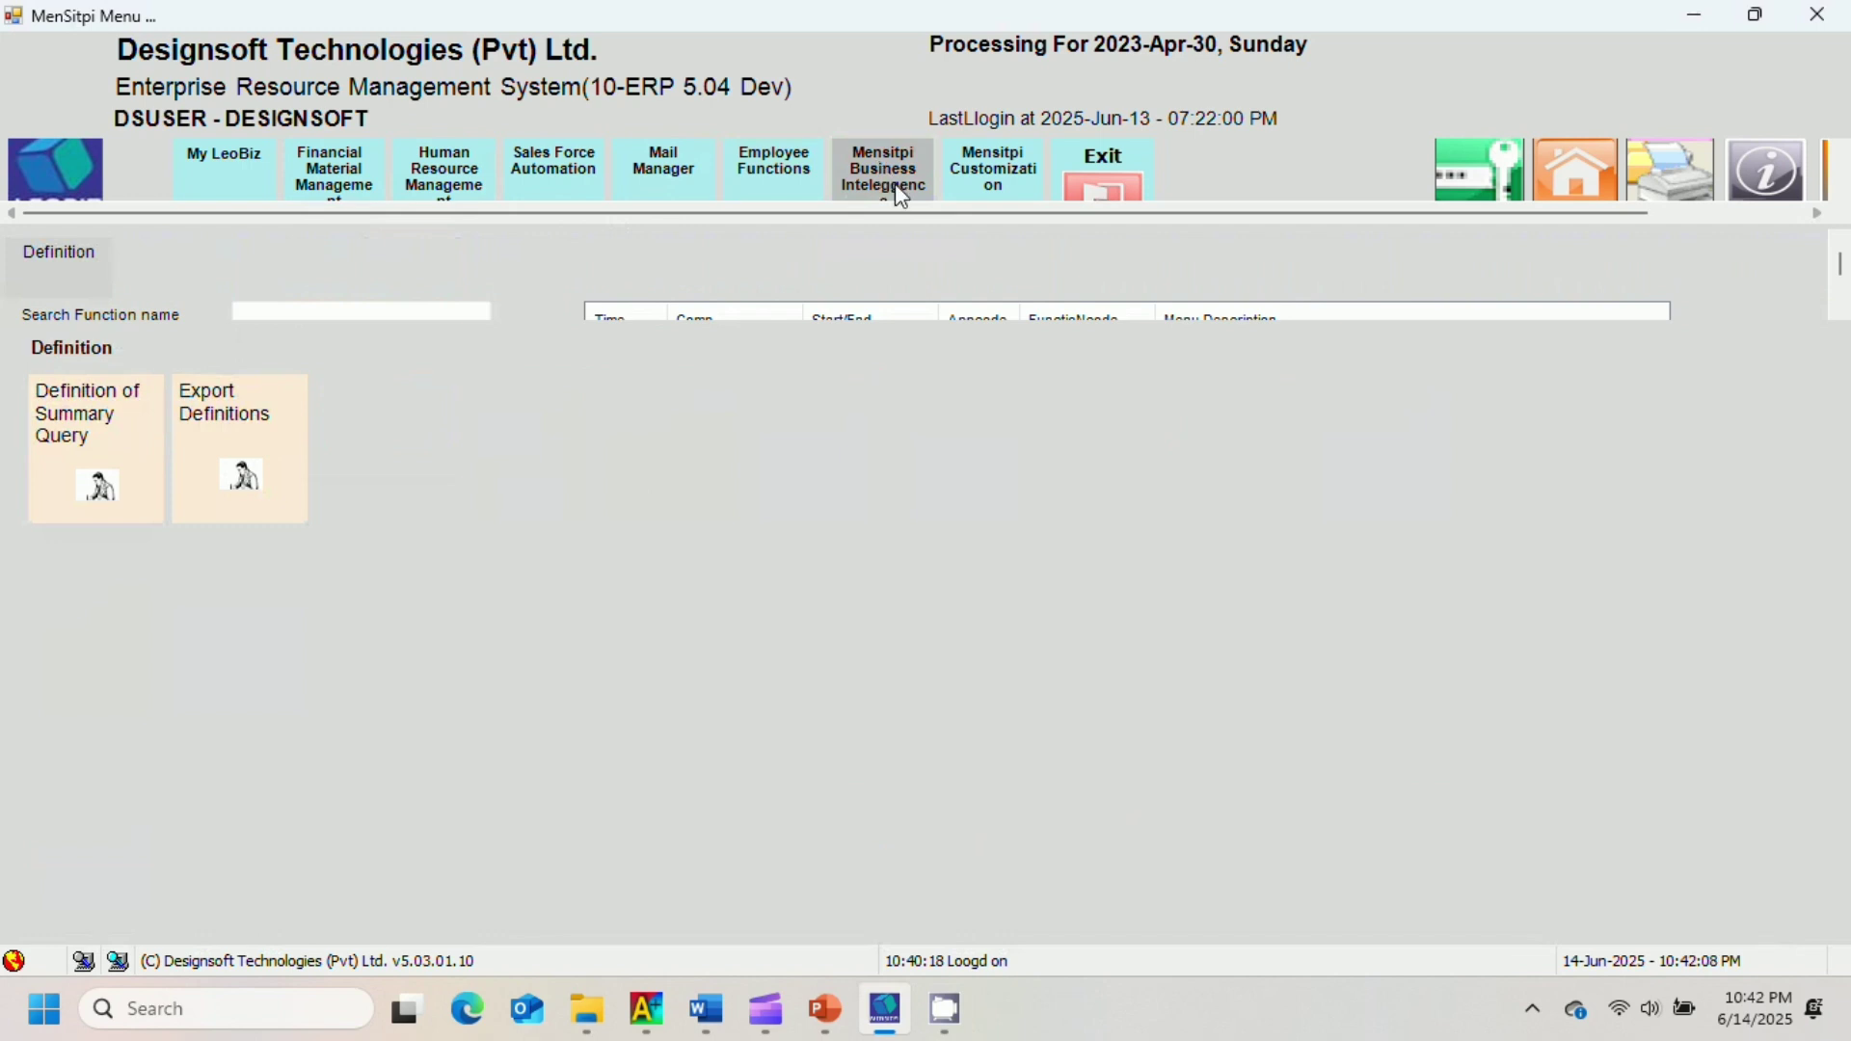
{"action": "left_click", "coordinate": [973, 181]}
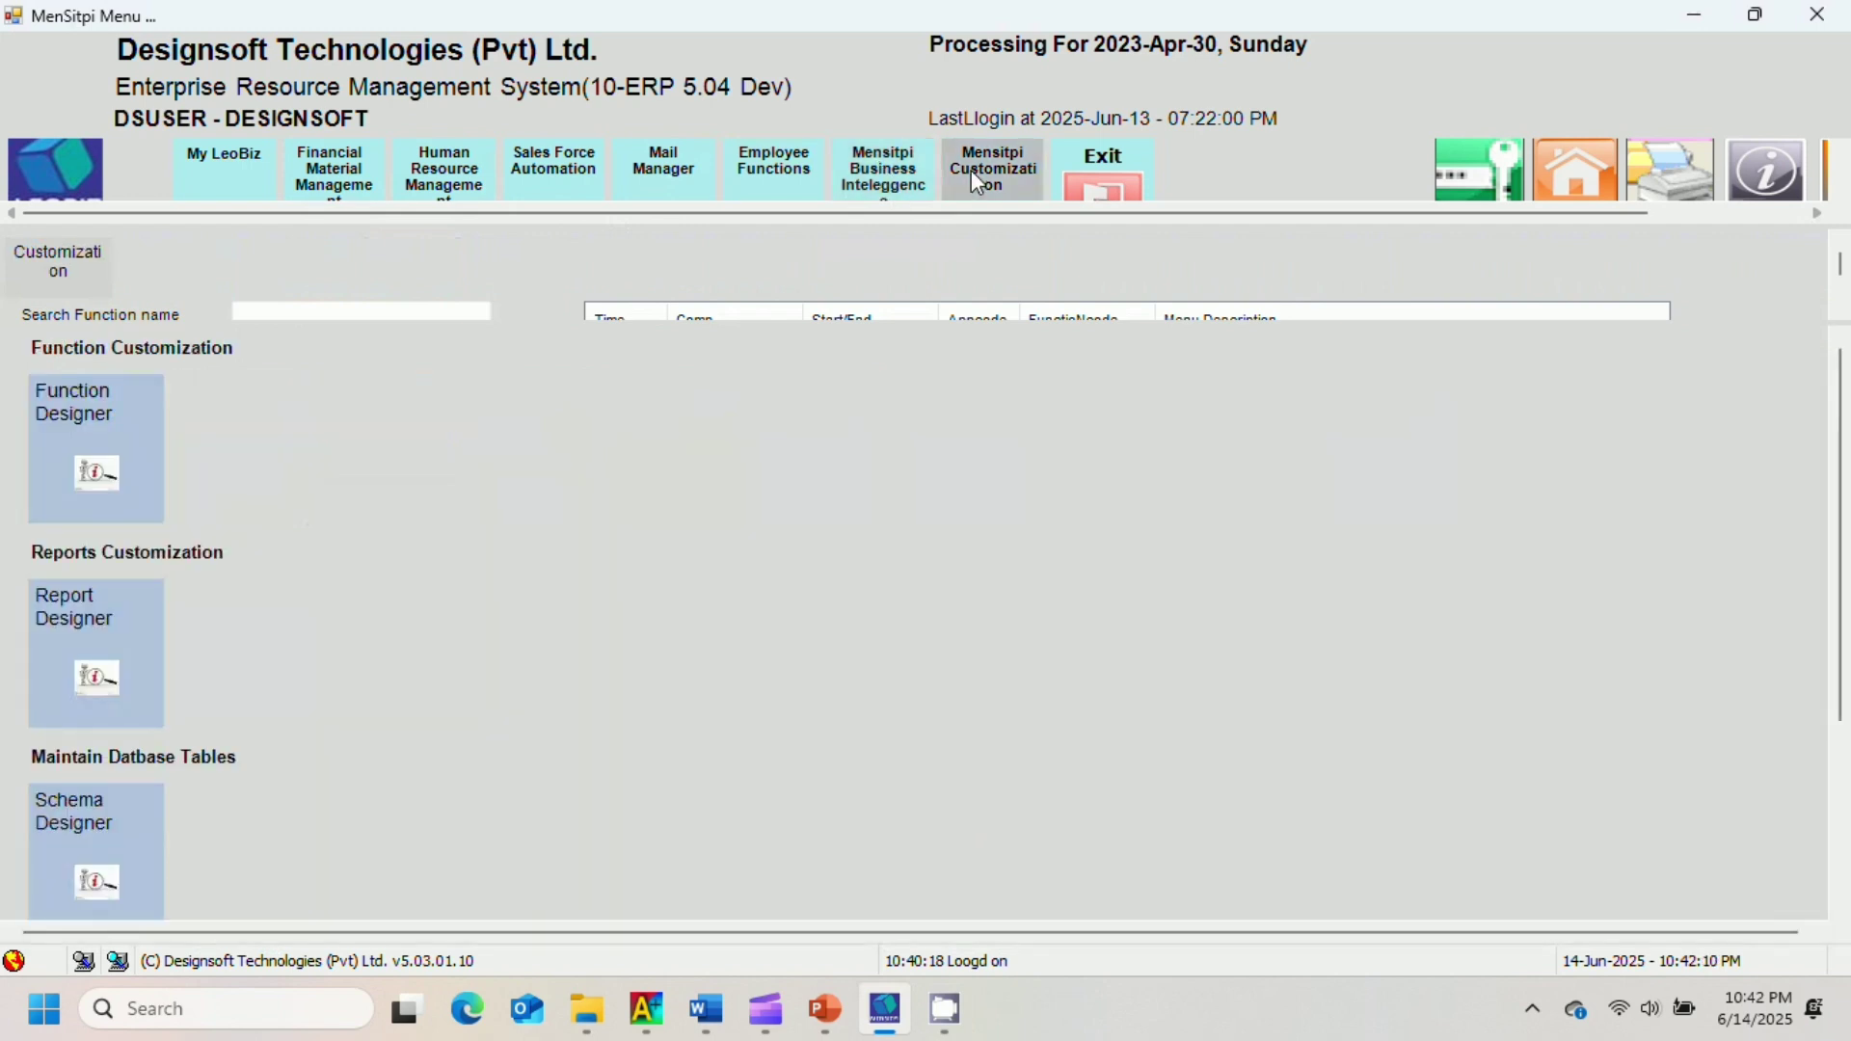
- Review the Financial, Client Deposit, Sales and Purchase process groups of the Financial Material Management module
{"action": "left_click", "coordinate": [331, 166]}
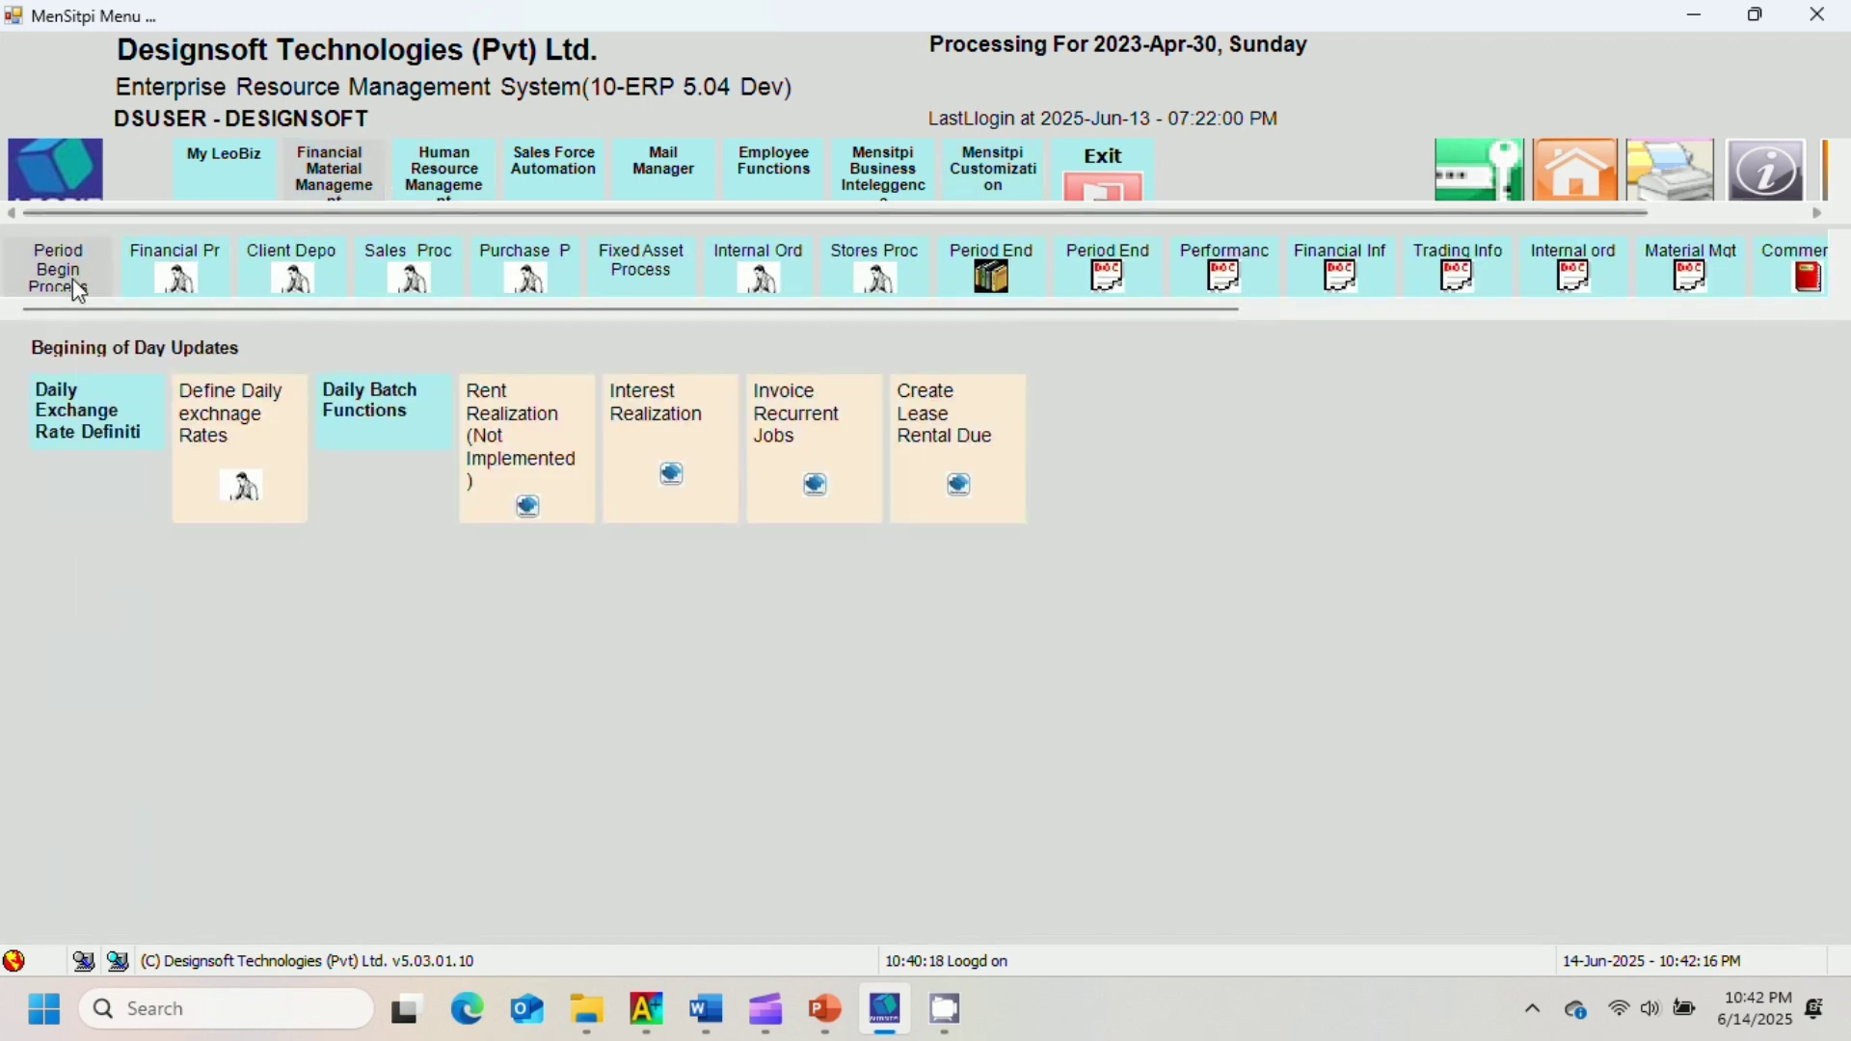
{"action": "left_click", "coordinate": [141, 273]}
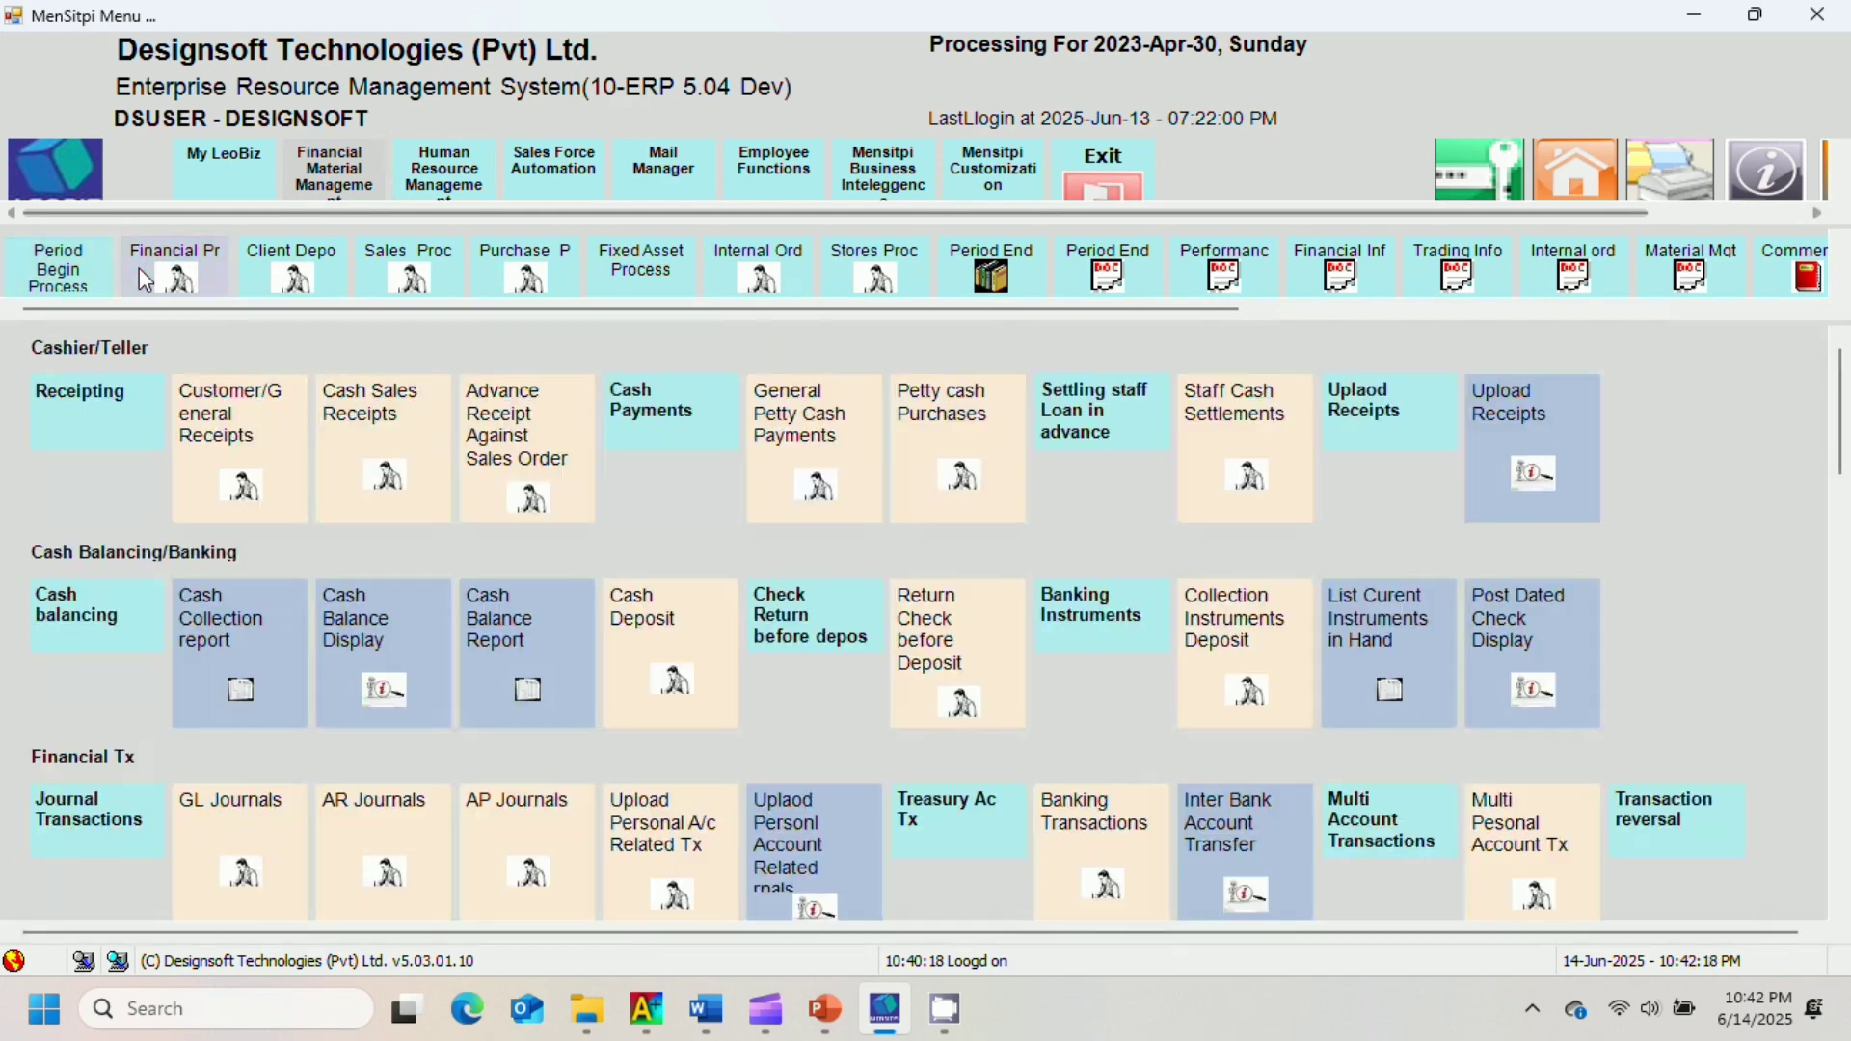
{"action": "left_click", "coordinate": [315, 285]}
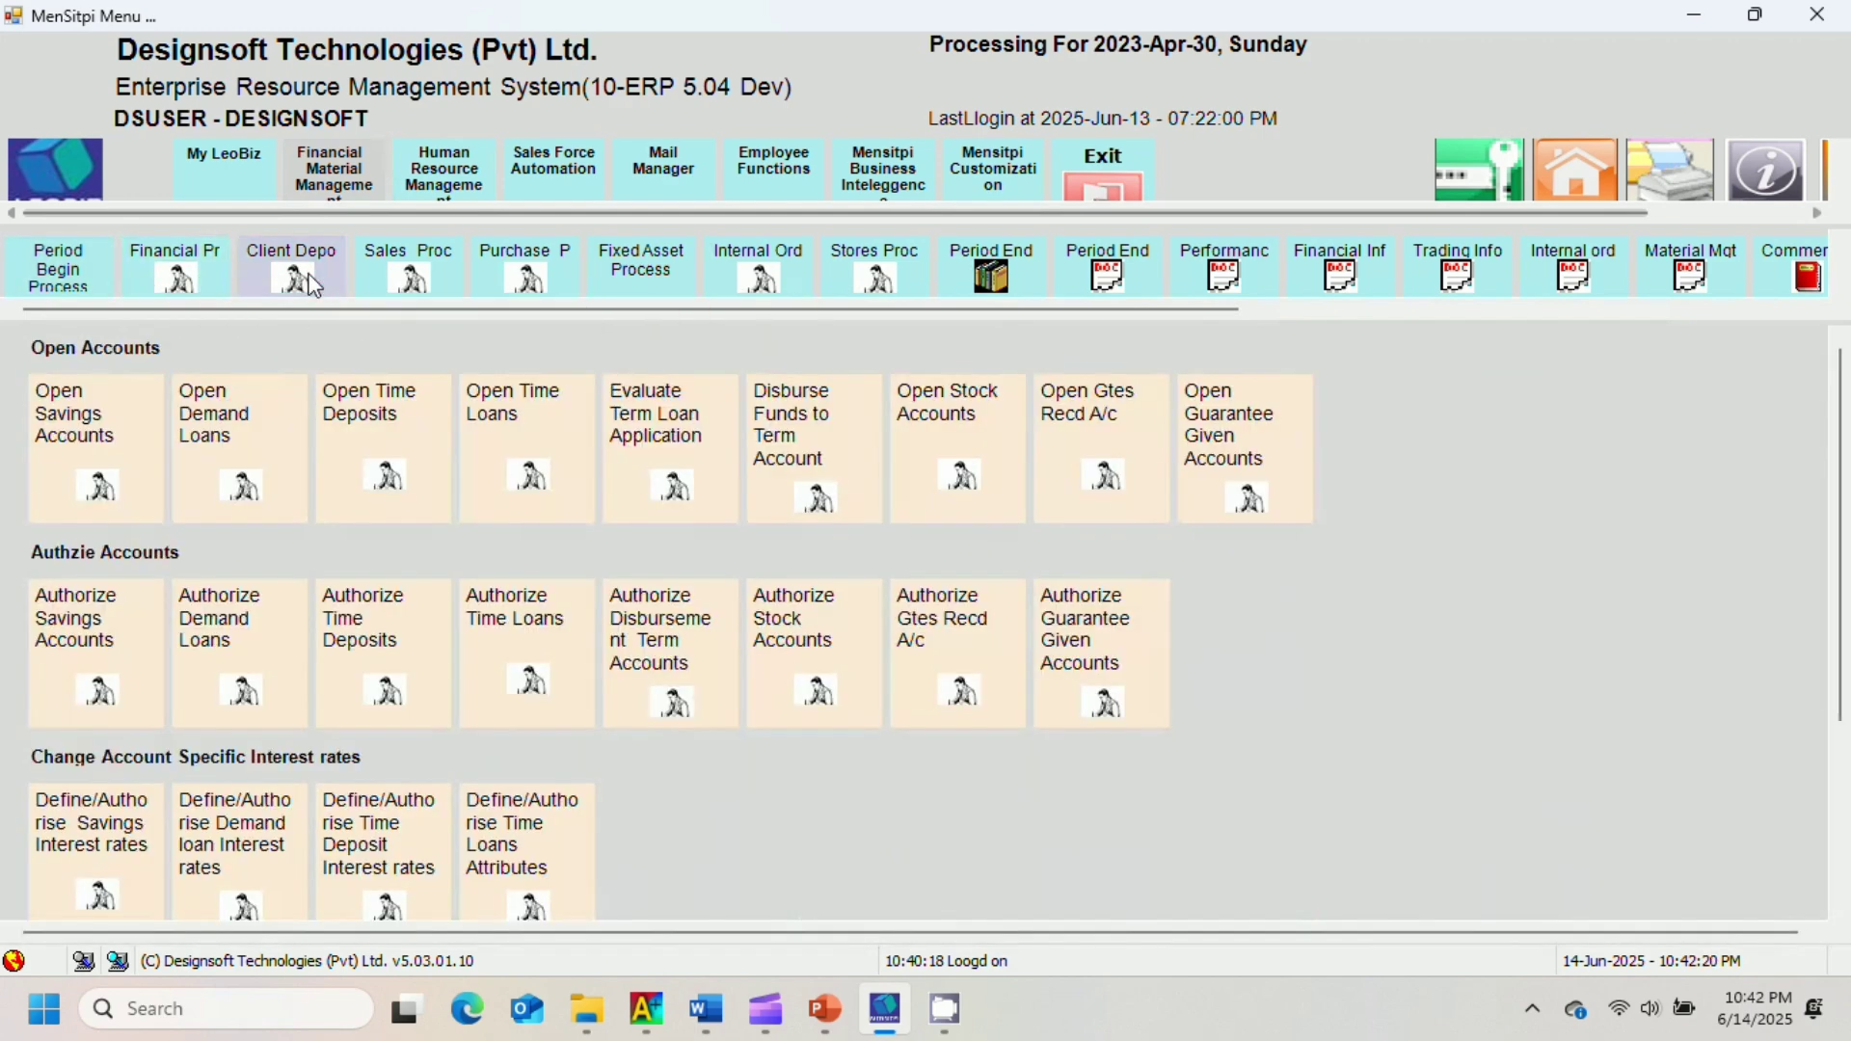
{"action": "left_click", "coordinate": [414, 286]}
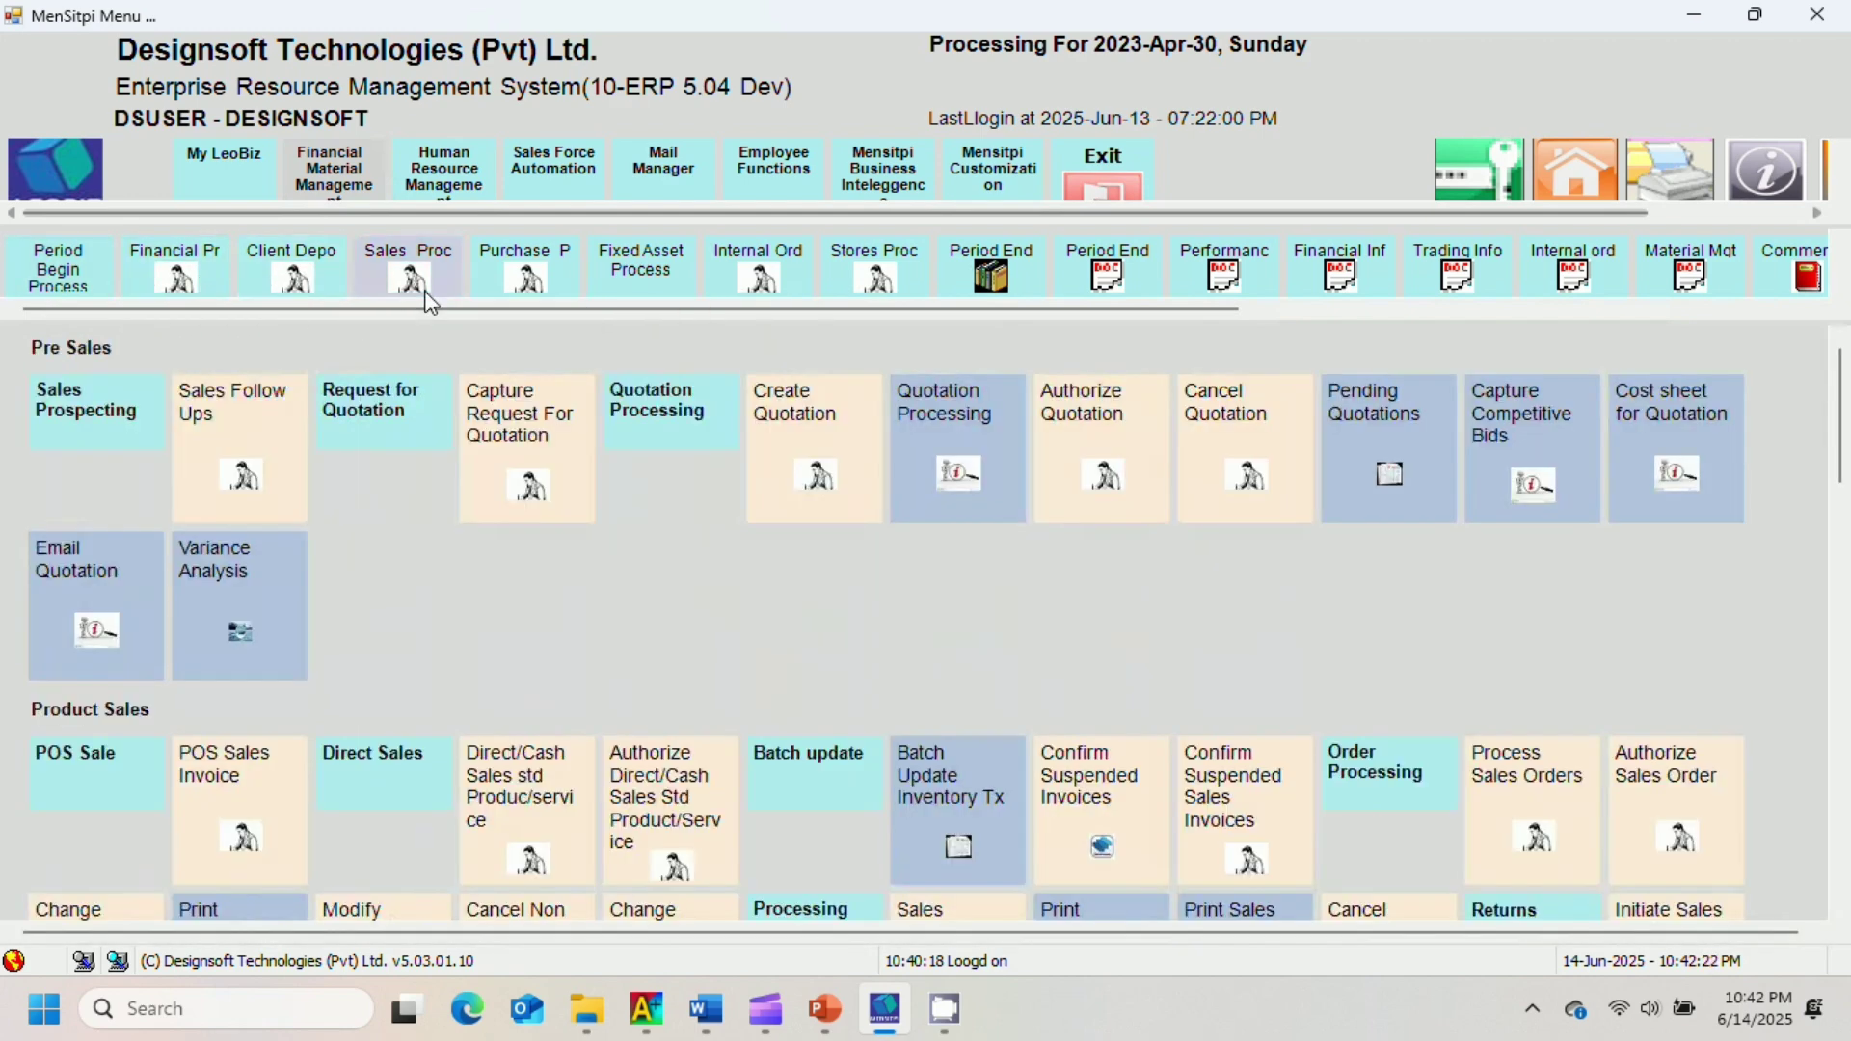
{"action": "left_click", "coordinate": [528, 277]}
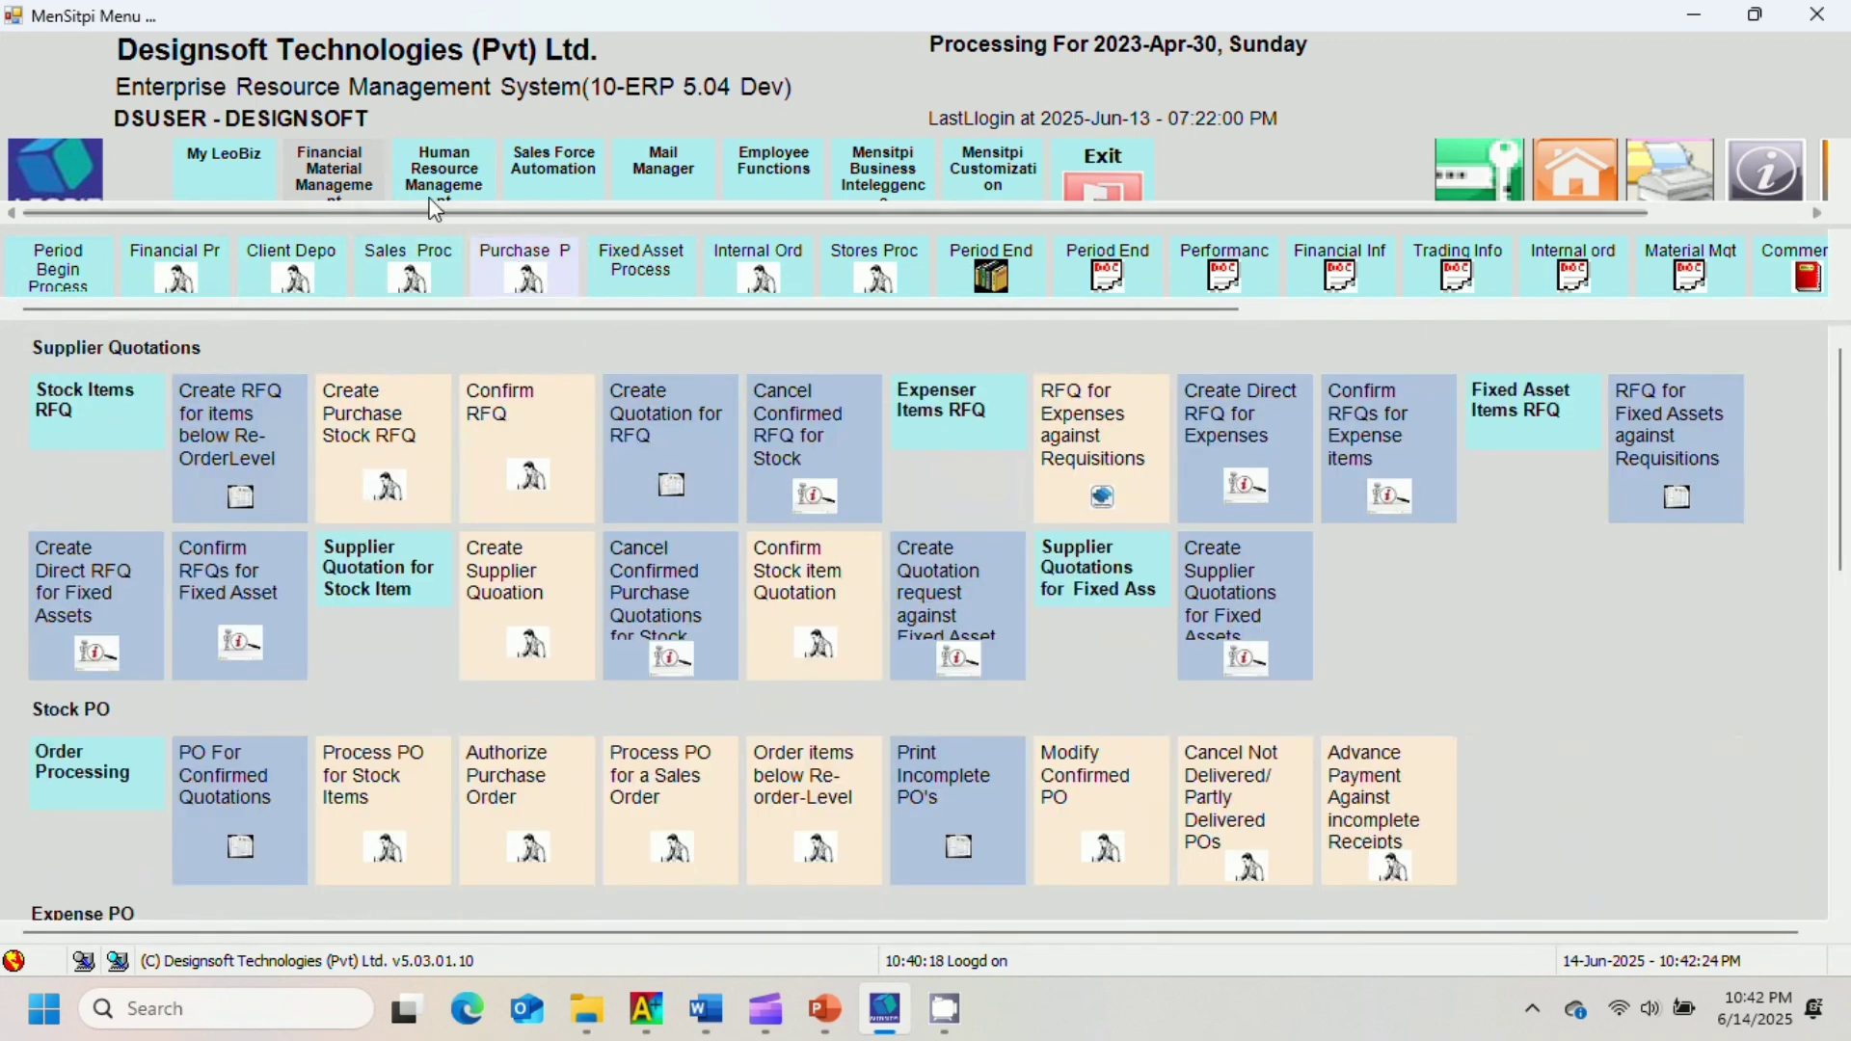
- Look through the payroll employee and payroll transaction groups of the Human Resource Management module
{"action": "left_click", "coordinate": [424, 164]}
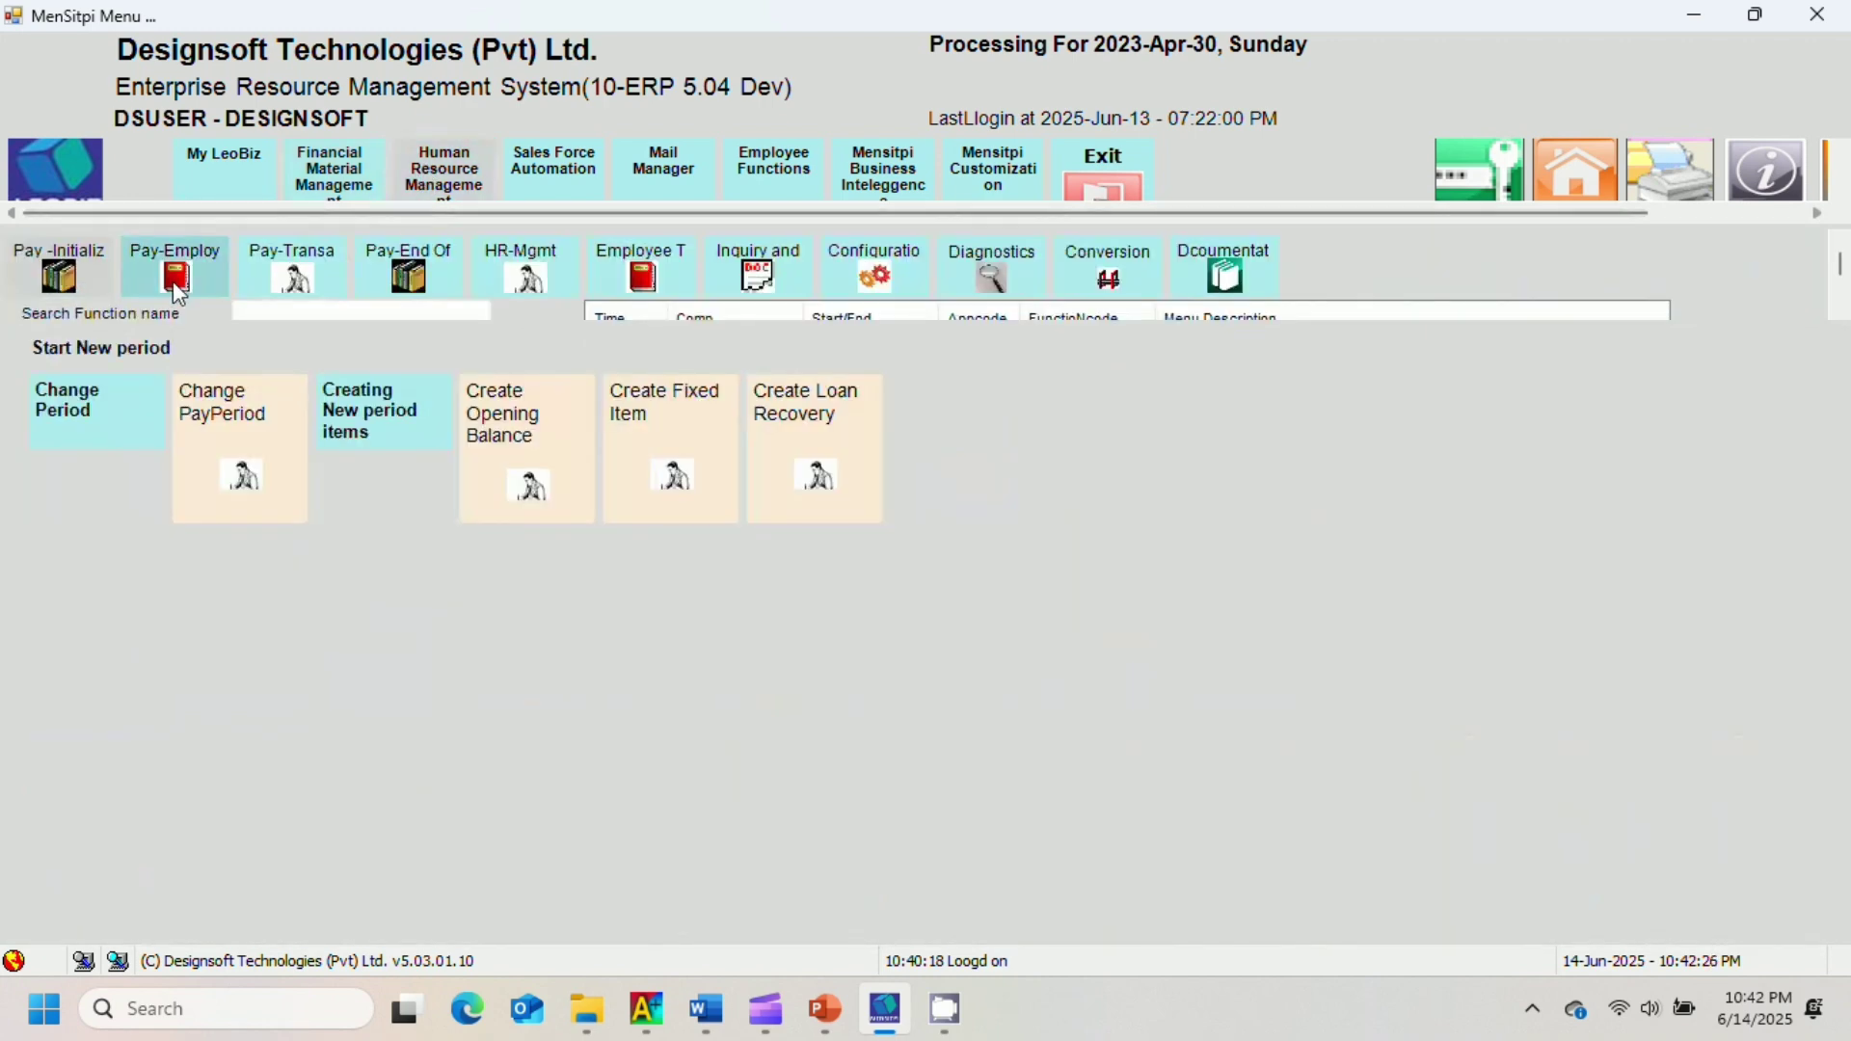
{"action": "left_click", "coordinate": [178, 289]}
{"action": "left_click", "coordinate": [276, 284]}
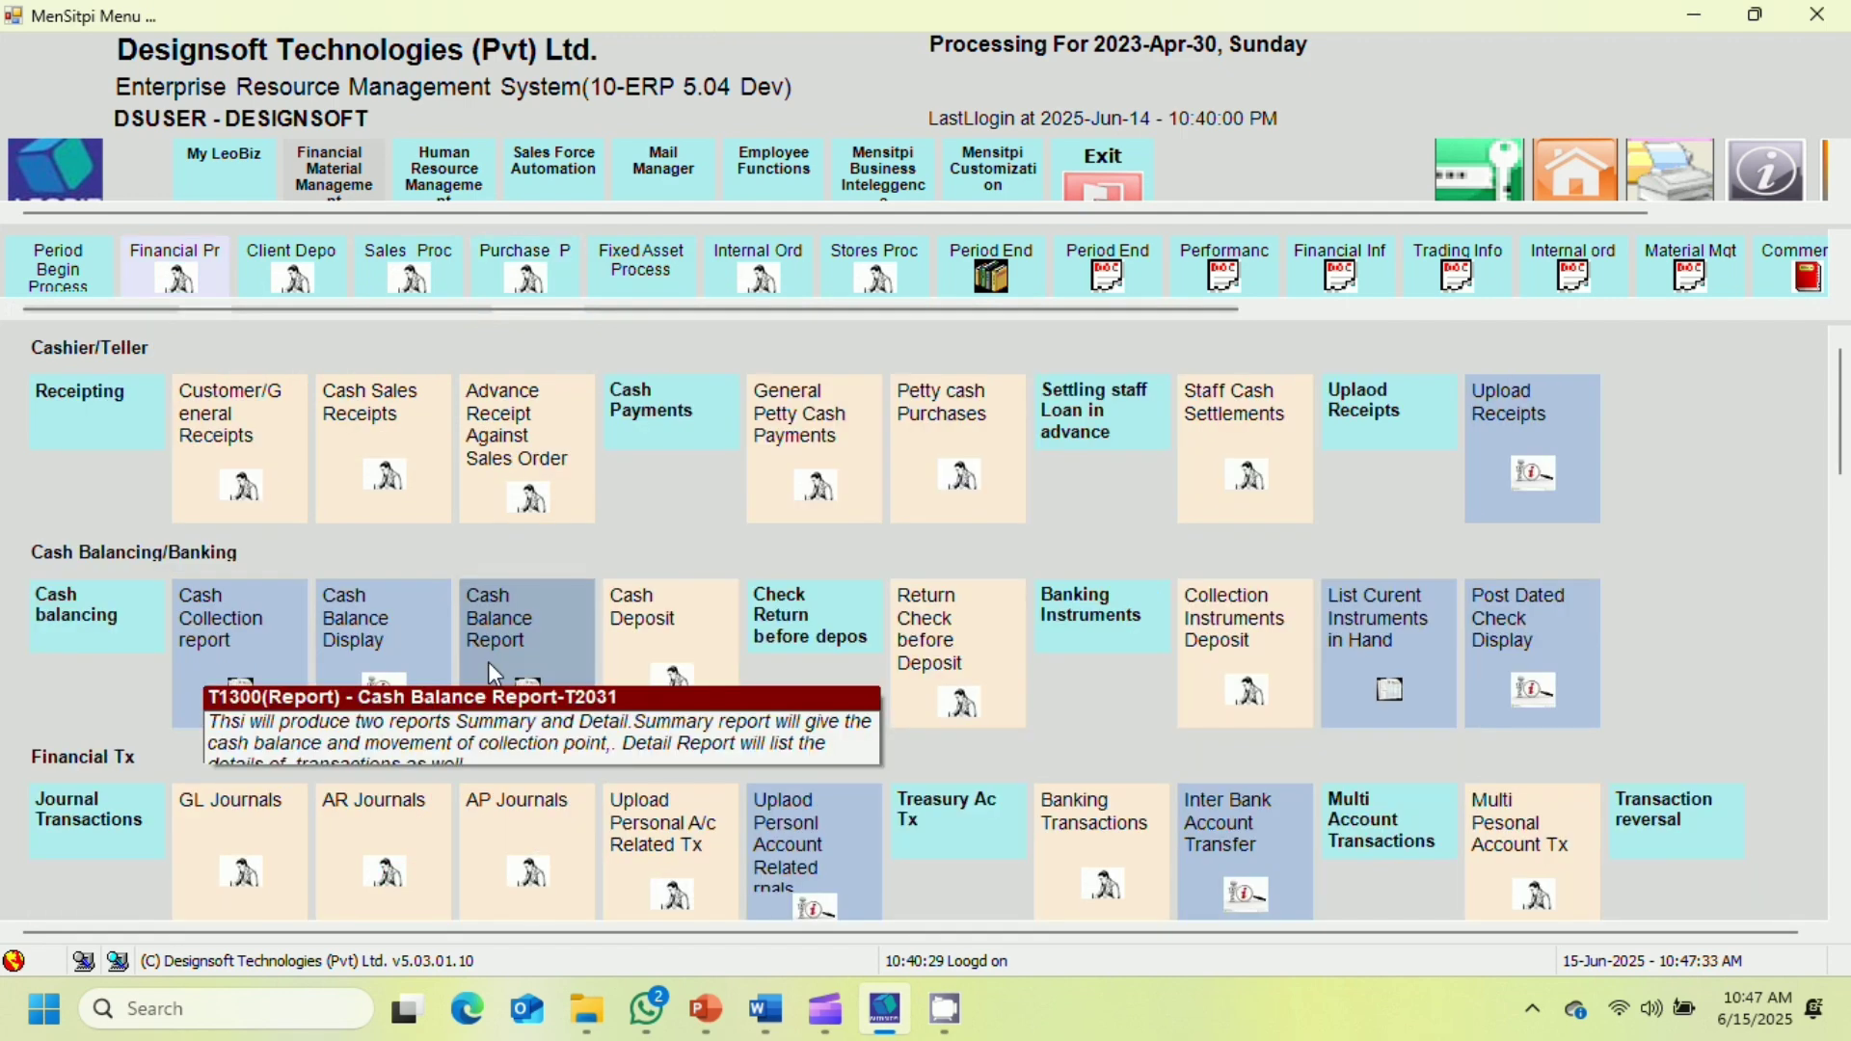
- Open the function help for Cash Balance Report and expand the manual's Introduction, Financial TX and Cashier / Teller bookmarks
{"action": "right_click", "coordinate": [491, 665]}
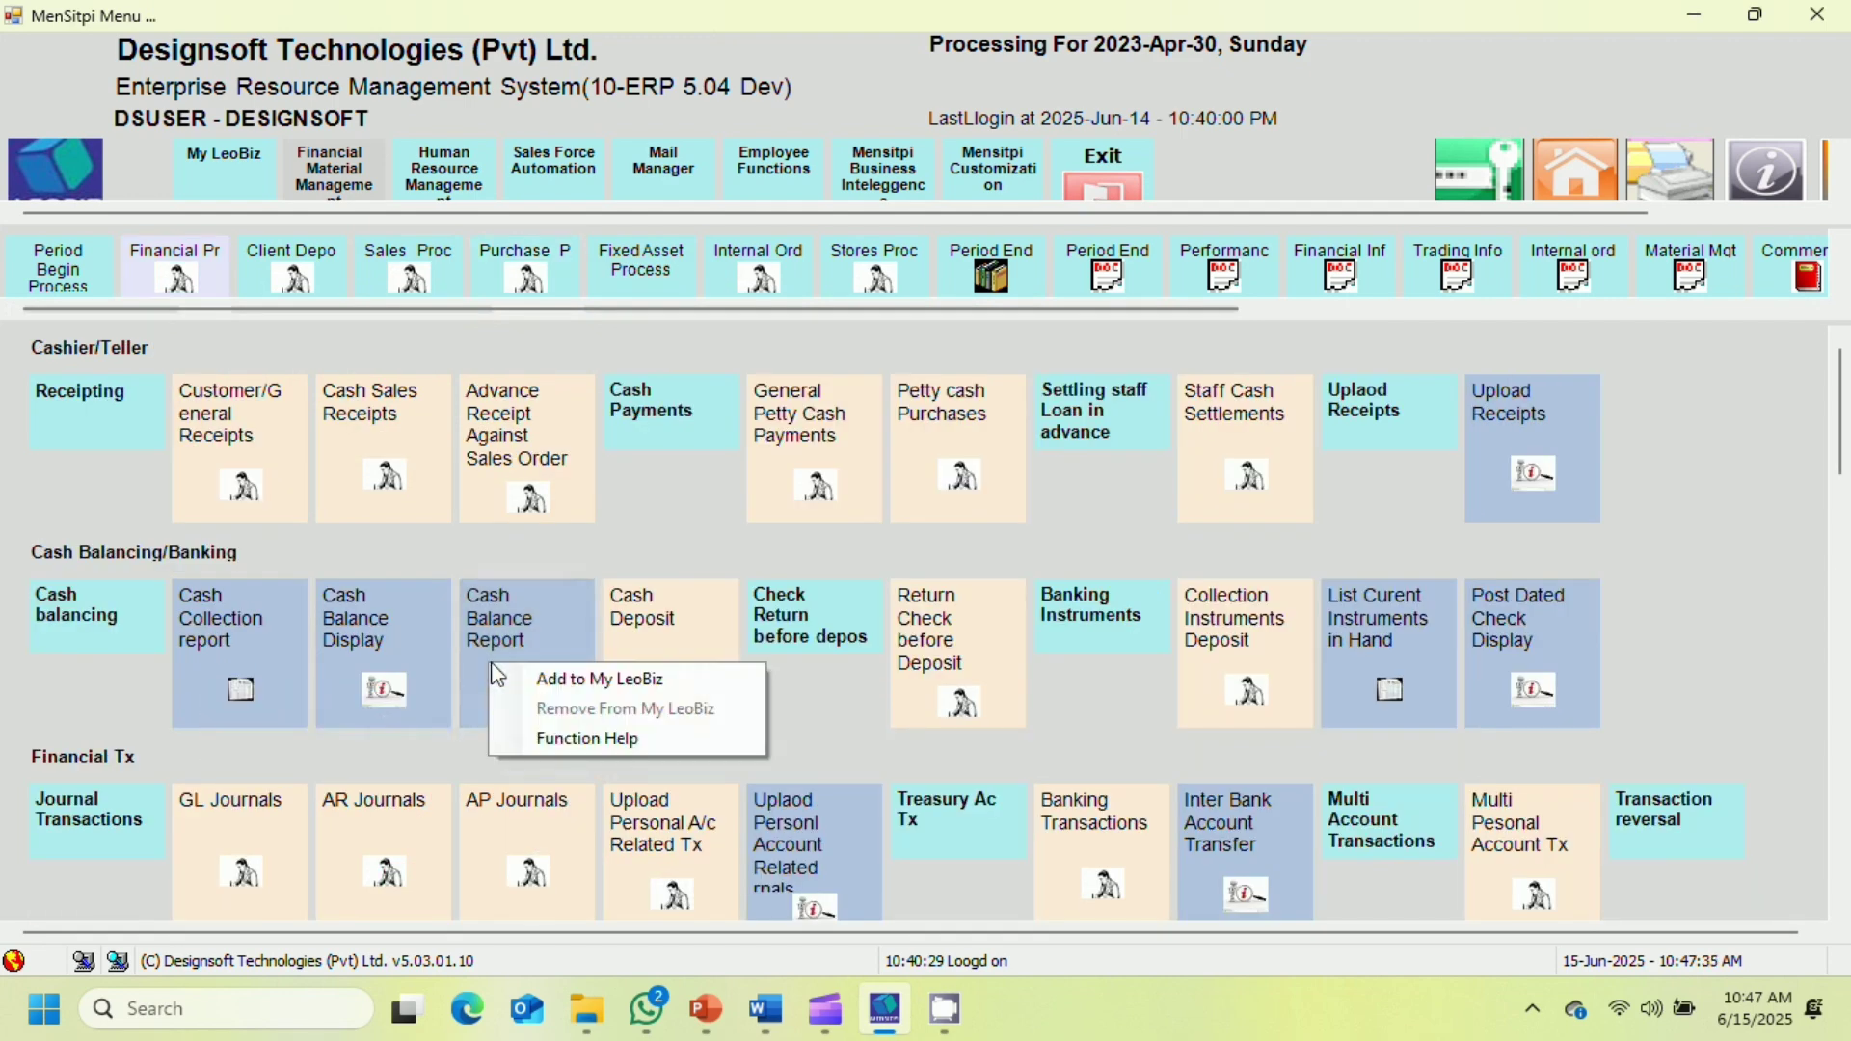
{"action": "left_click", "coordinate": [532, 740]}
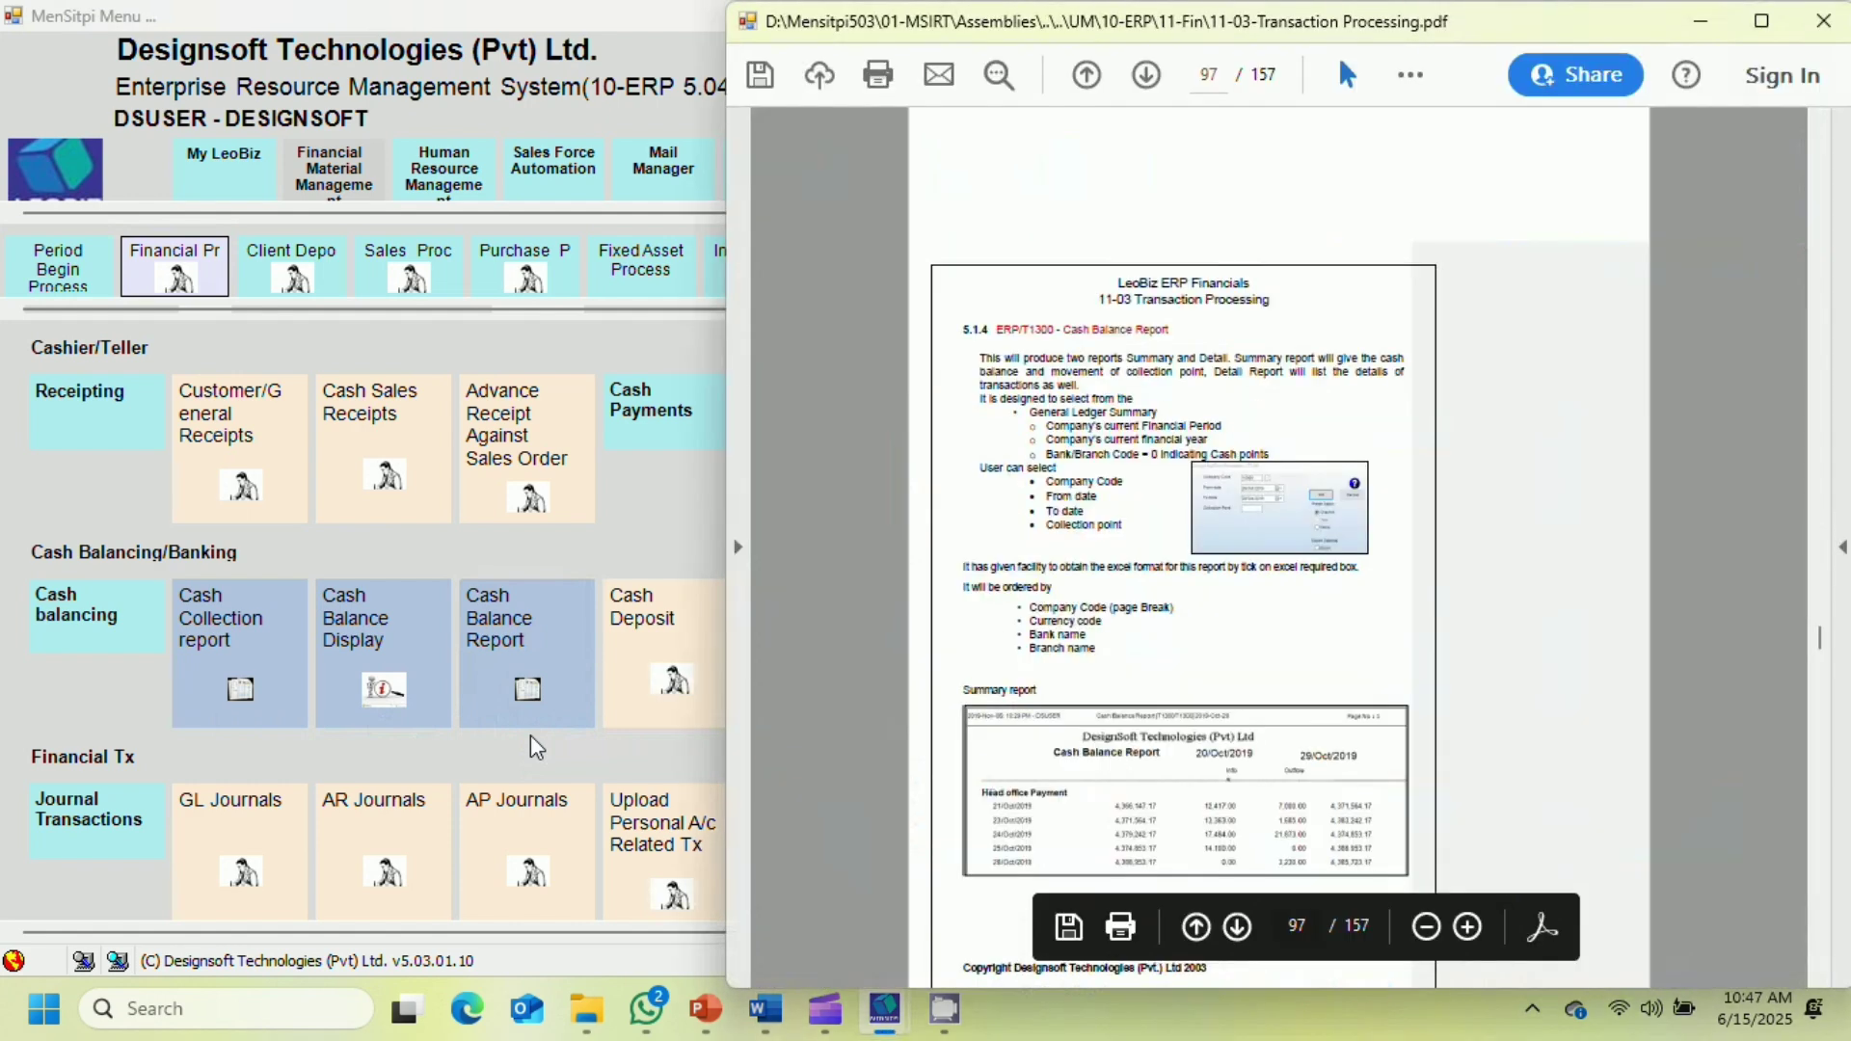
{"action": "left_click", "coordinate": [735, 559]}
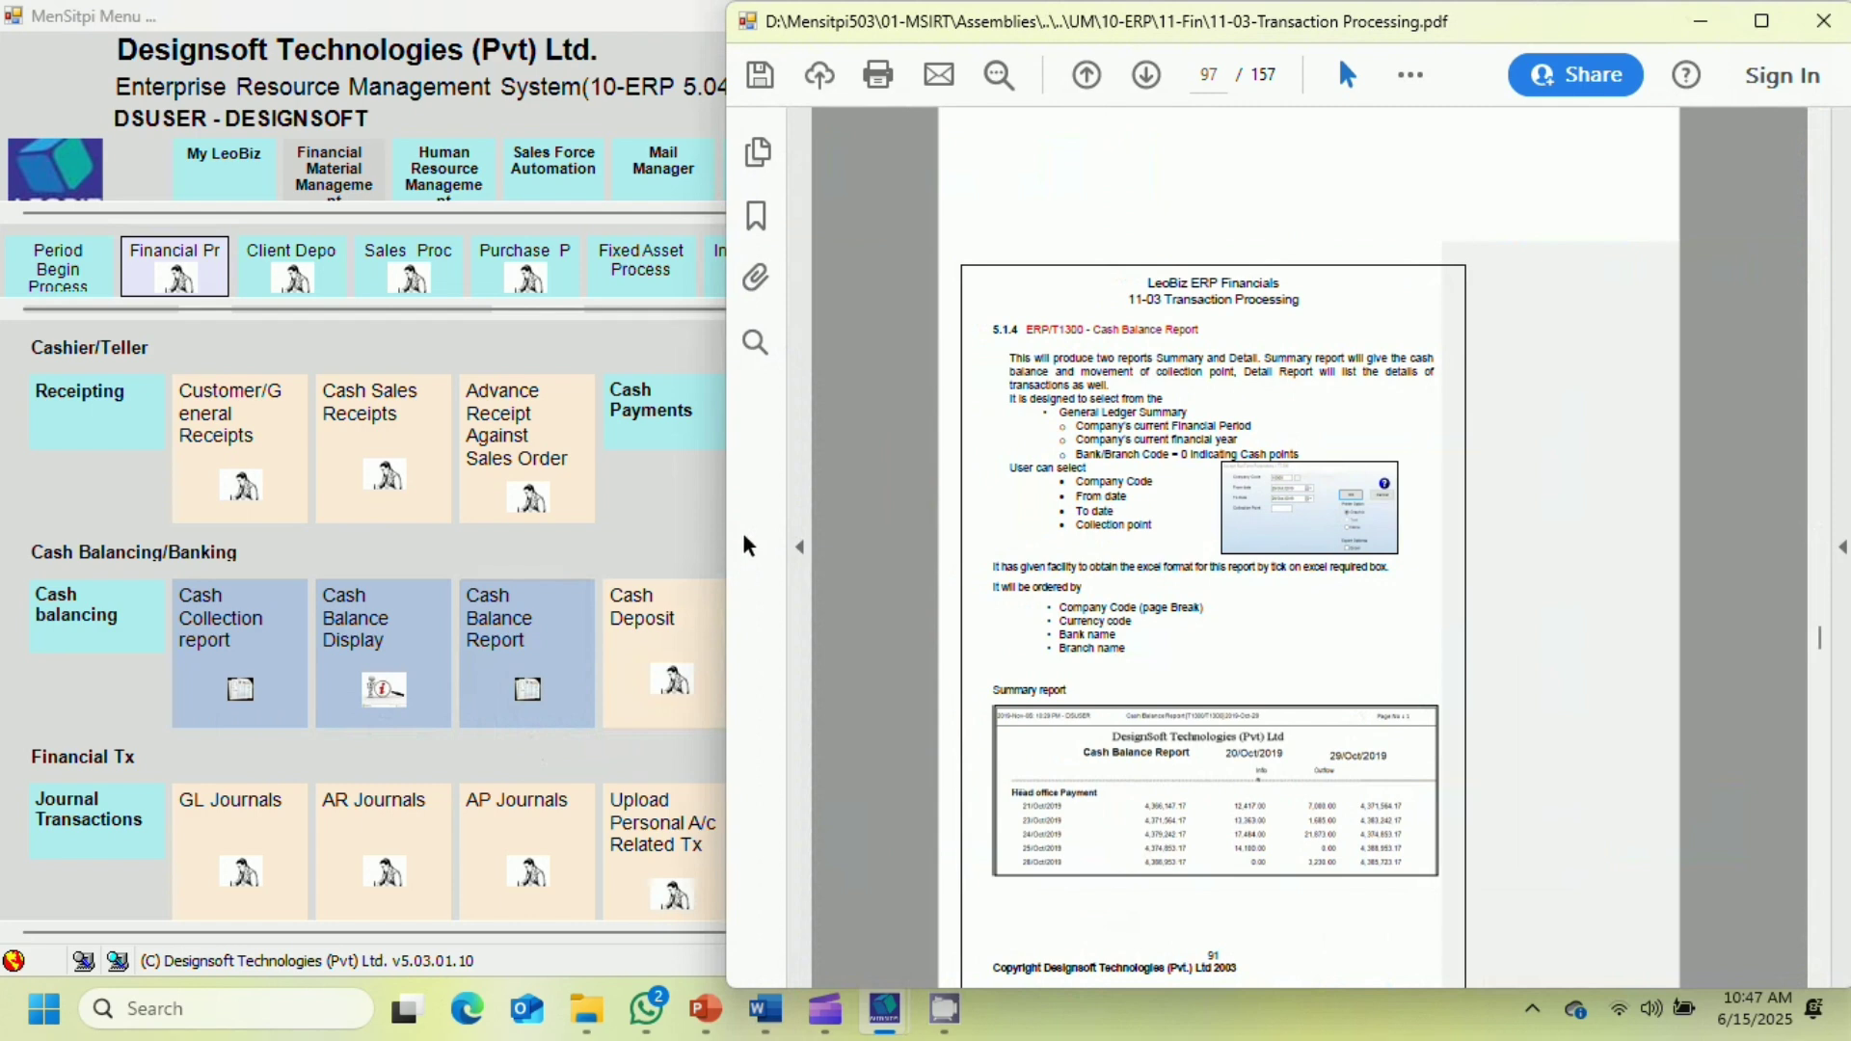
{"action": "left_click", "coordinate": [757, 217]}
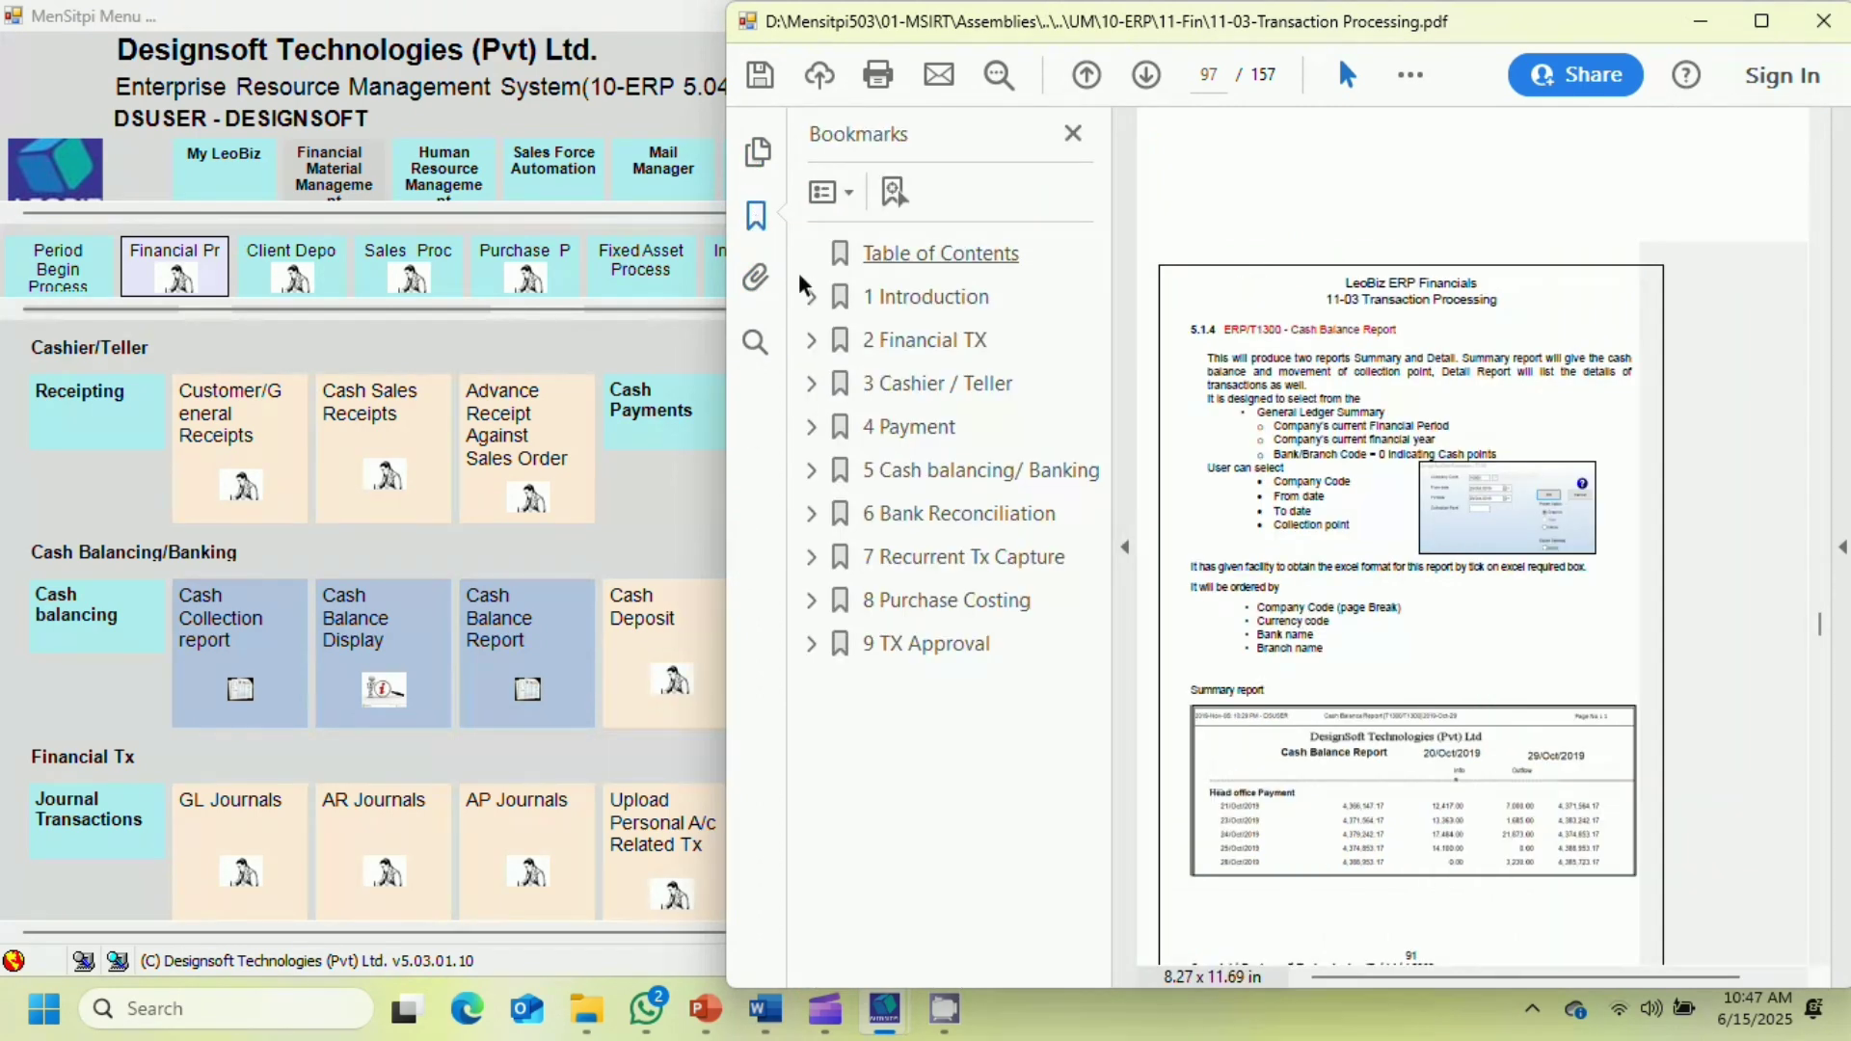
{"action": "left_click", "coordinate": [812, 298]}
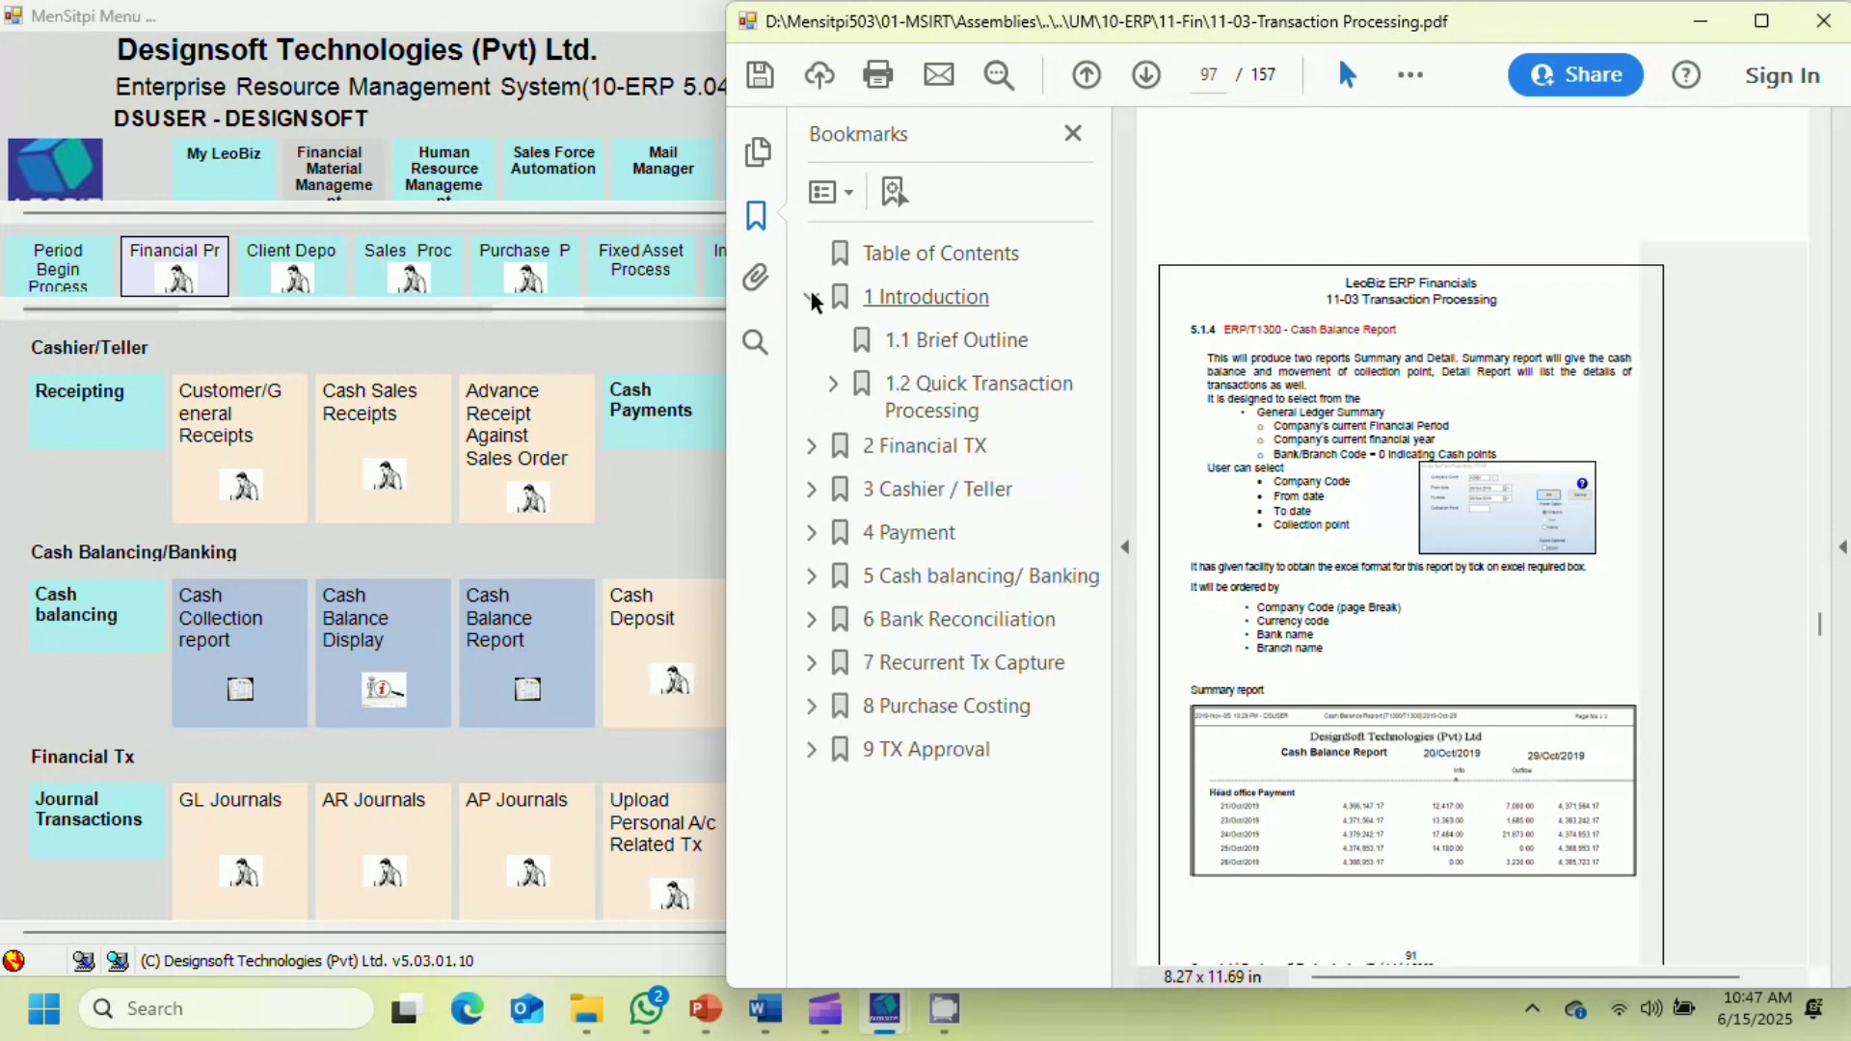
{"action": "left_click", "coordinate": [806, 449]}
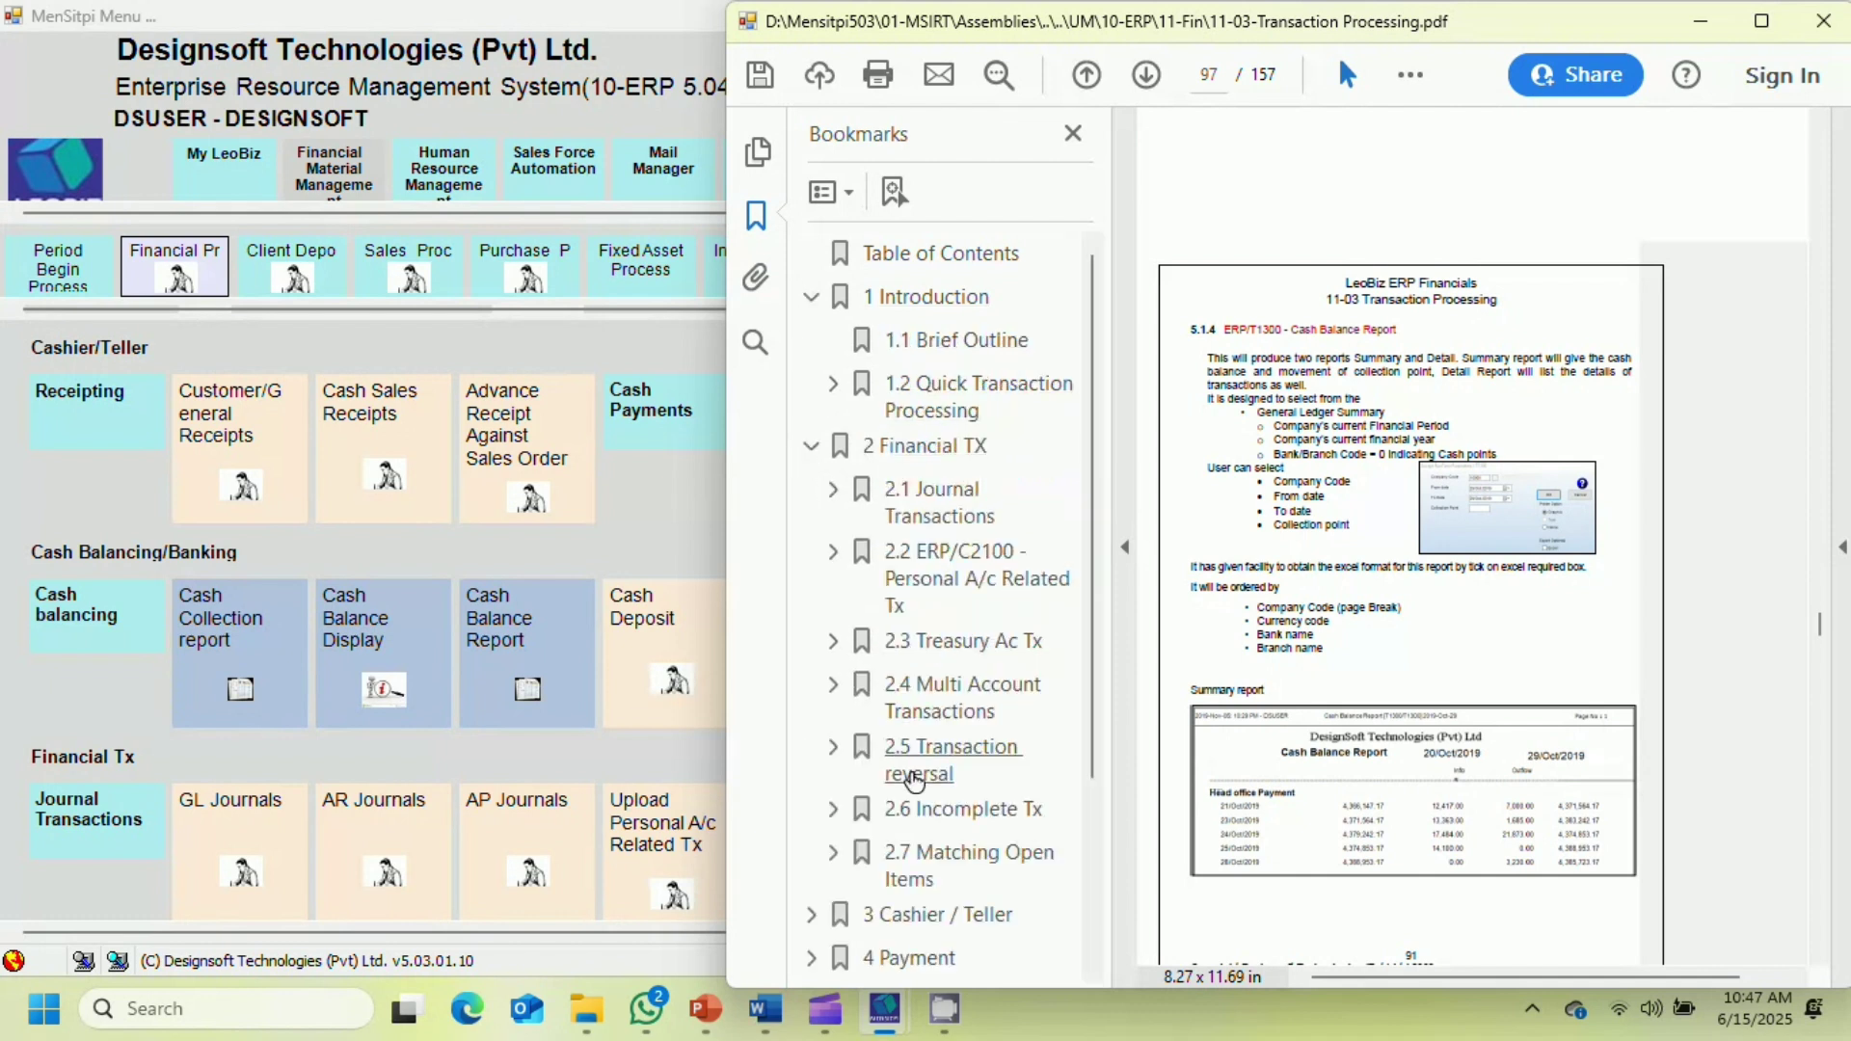
{"action": "left_click", "coordinate": [810, 916]}
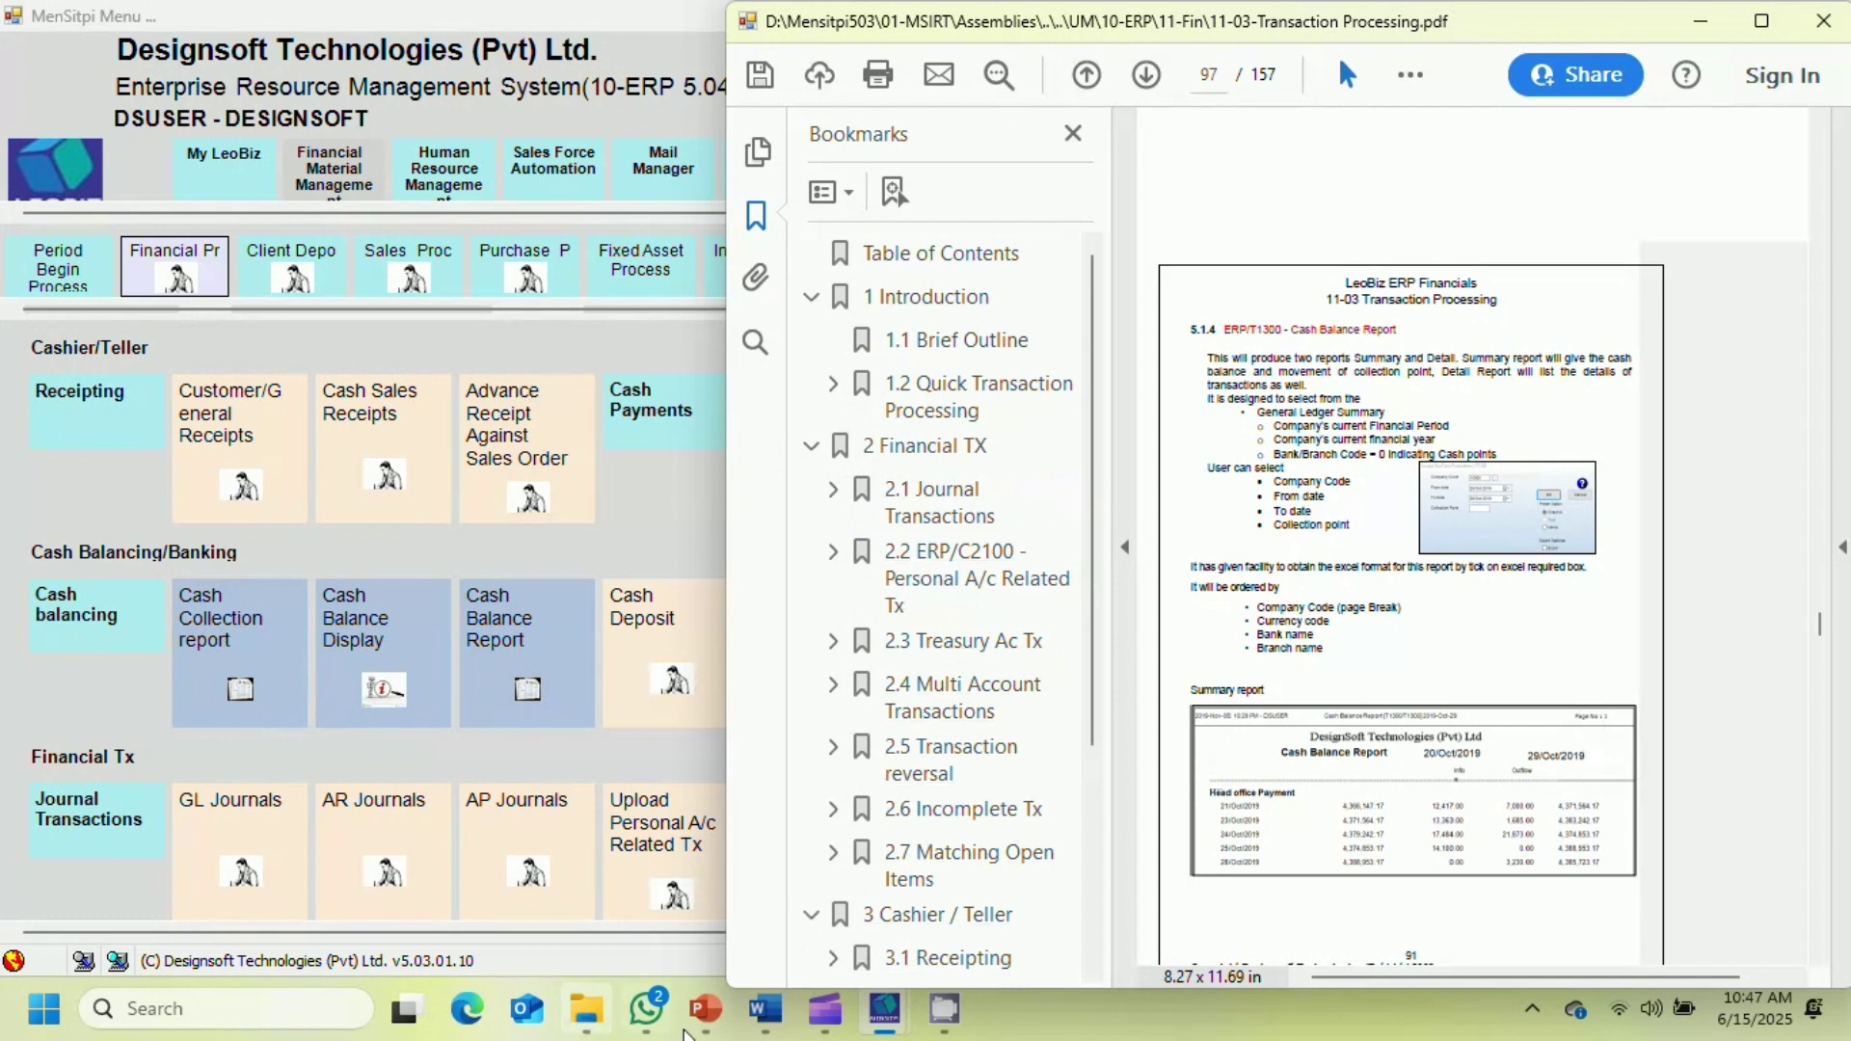
{"action": "mouse_move", "coordinate": [955, 1012]}
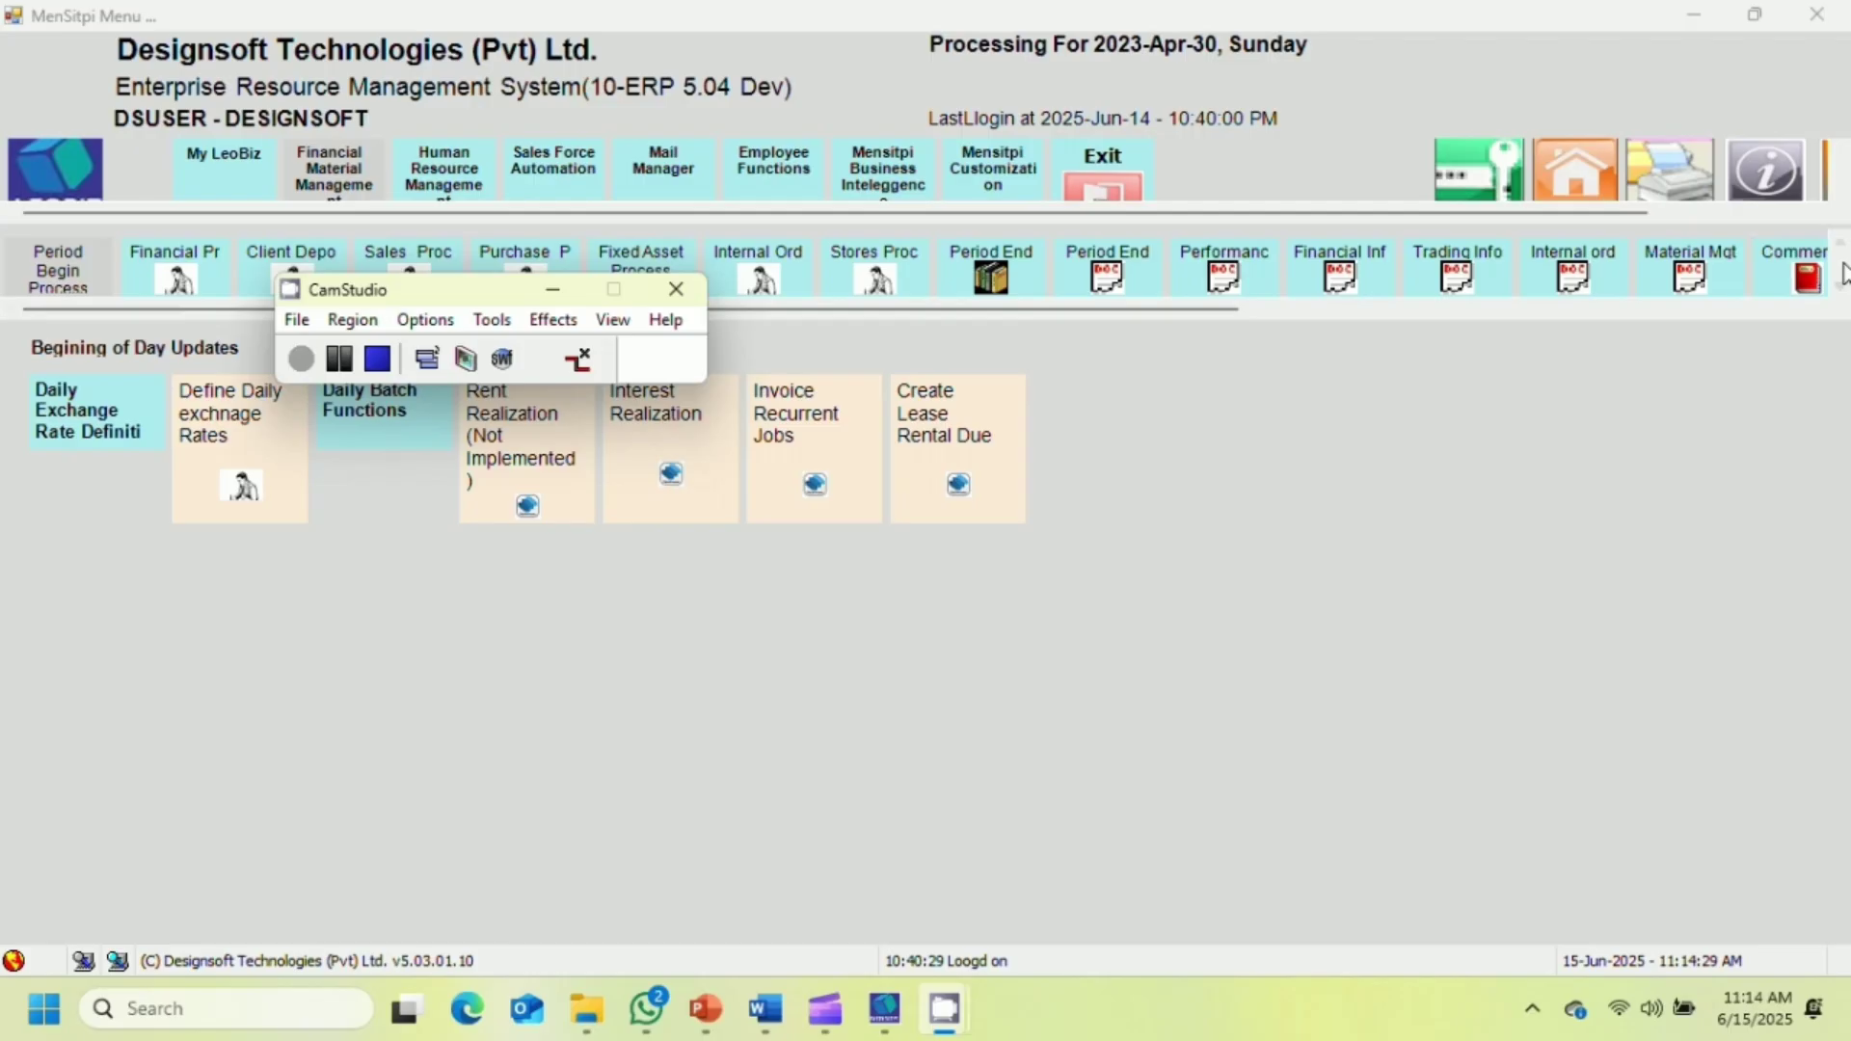
- Search the functions for "return Chec" and locate Return Check before Deposit among the menu tiles
{"action": "type", "text": "ret"}
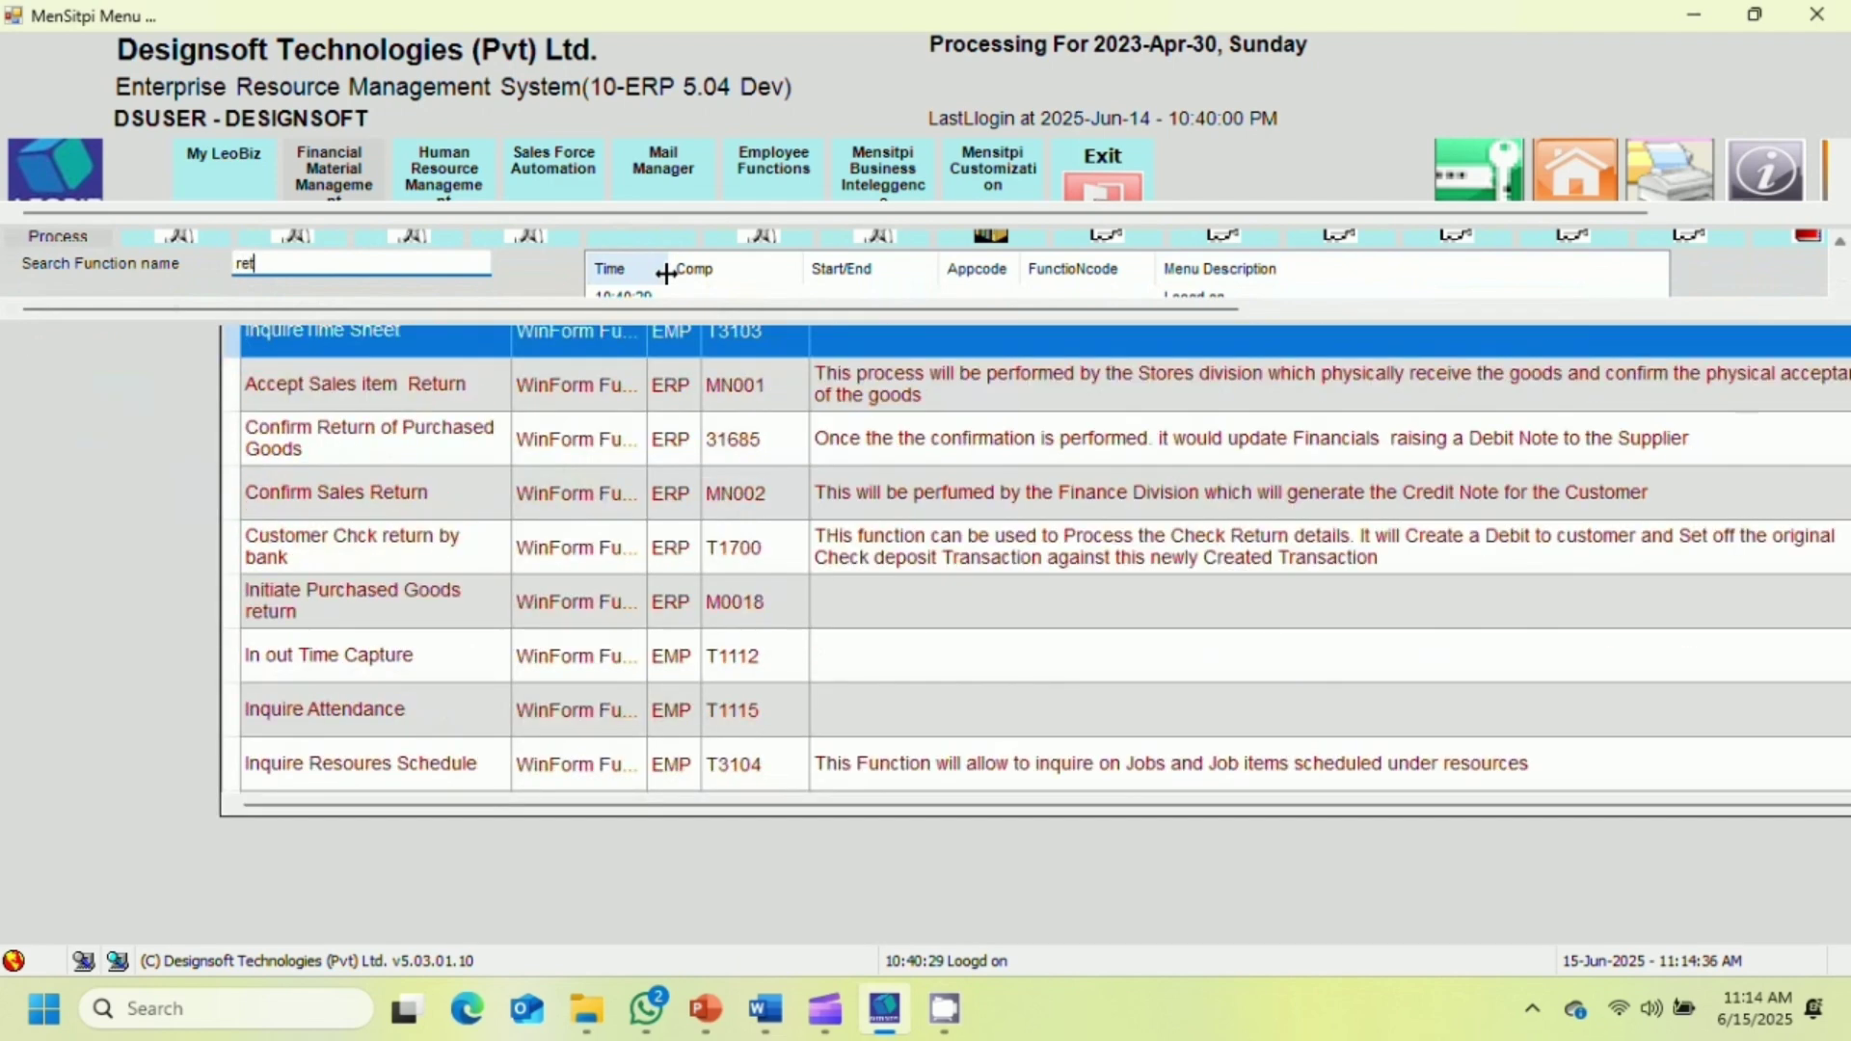
{"action": "type", "text": "urn"}
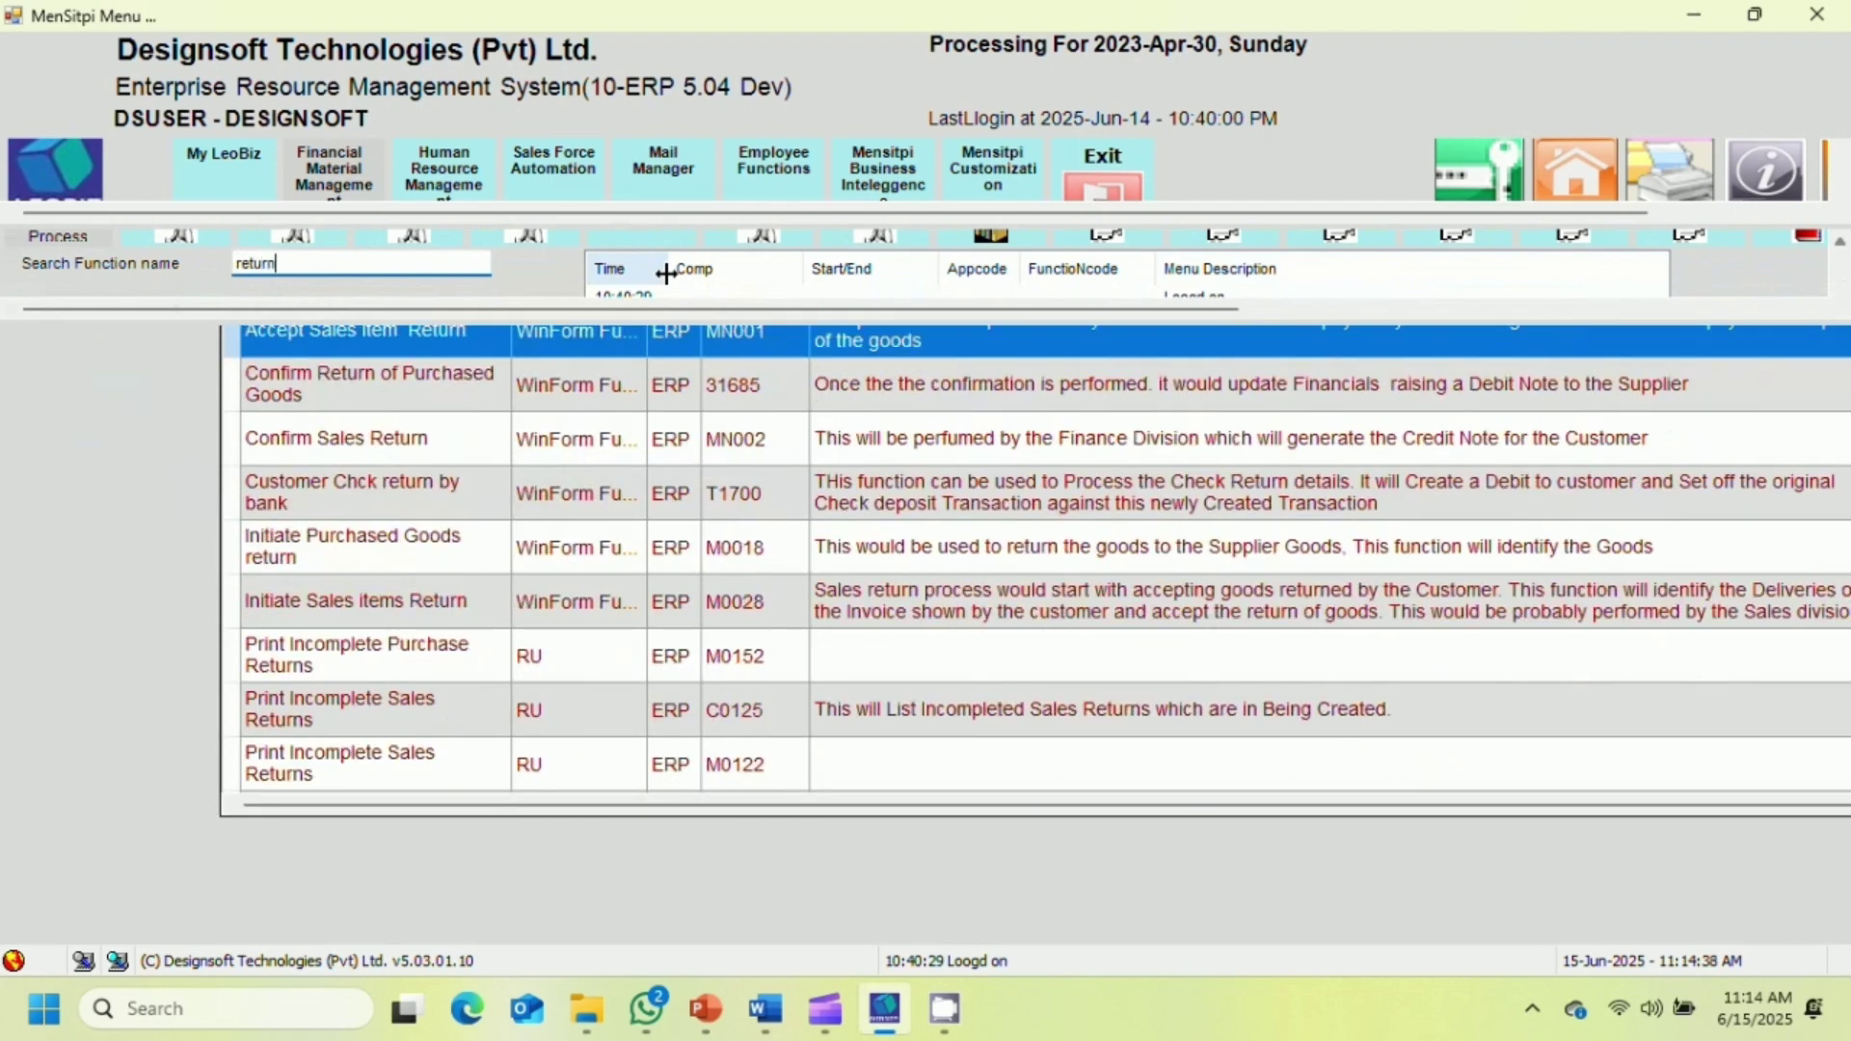
{"action": "type", "text": " Chec"}
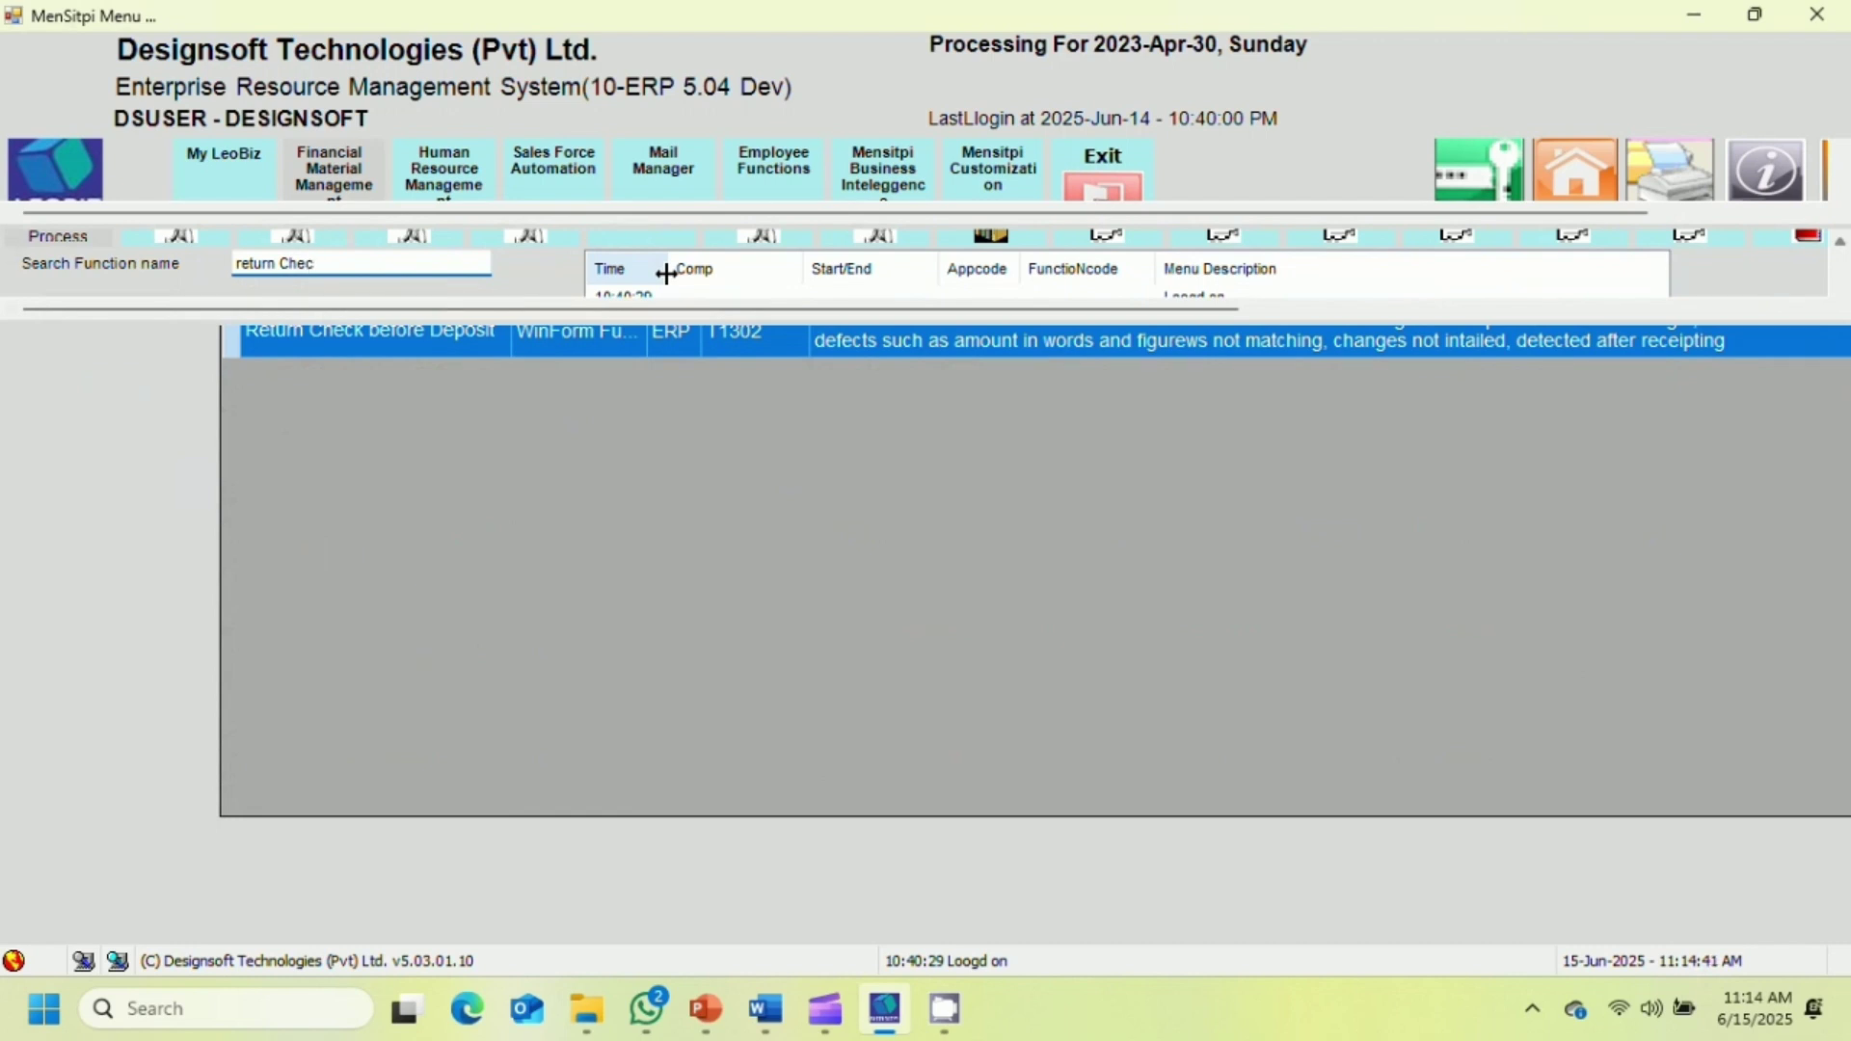
{"action": "double_click", "coordinate": [345, 339]}
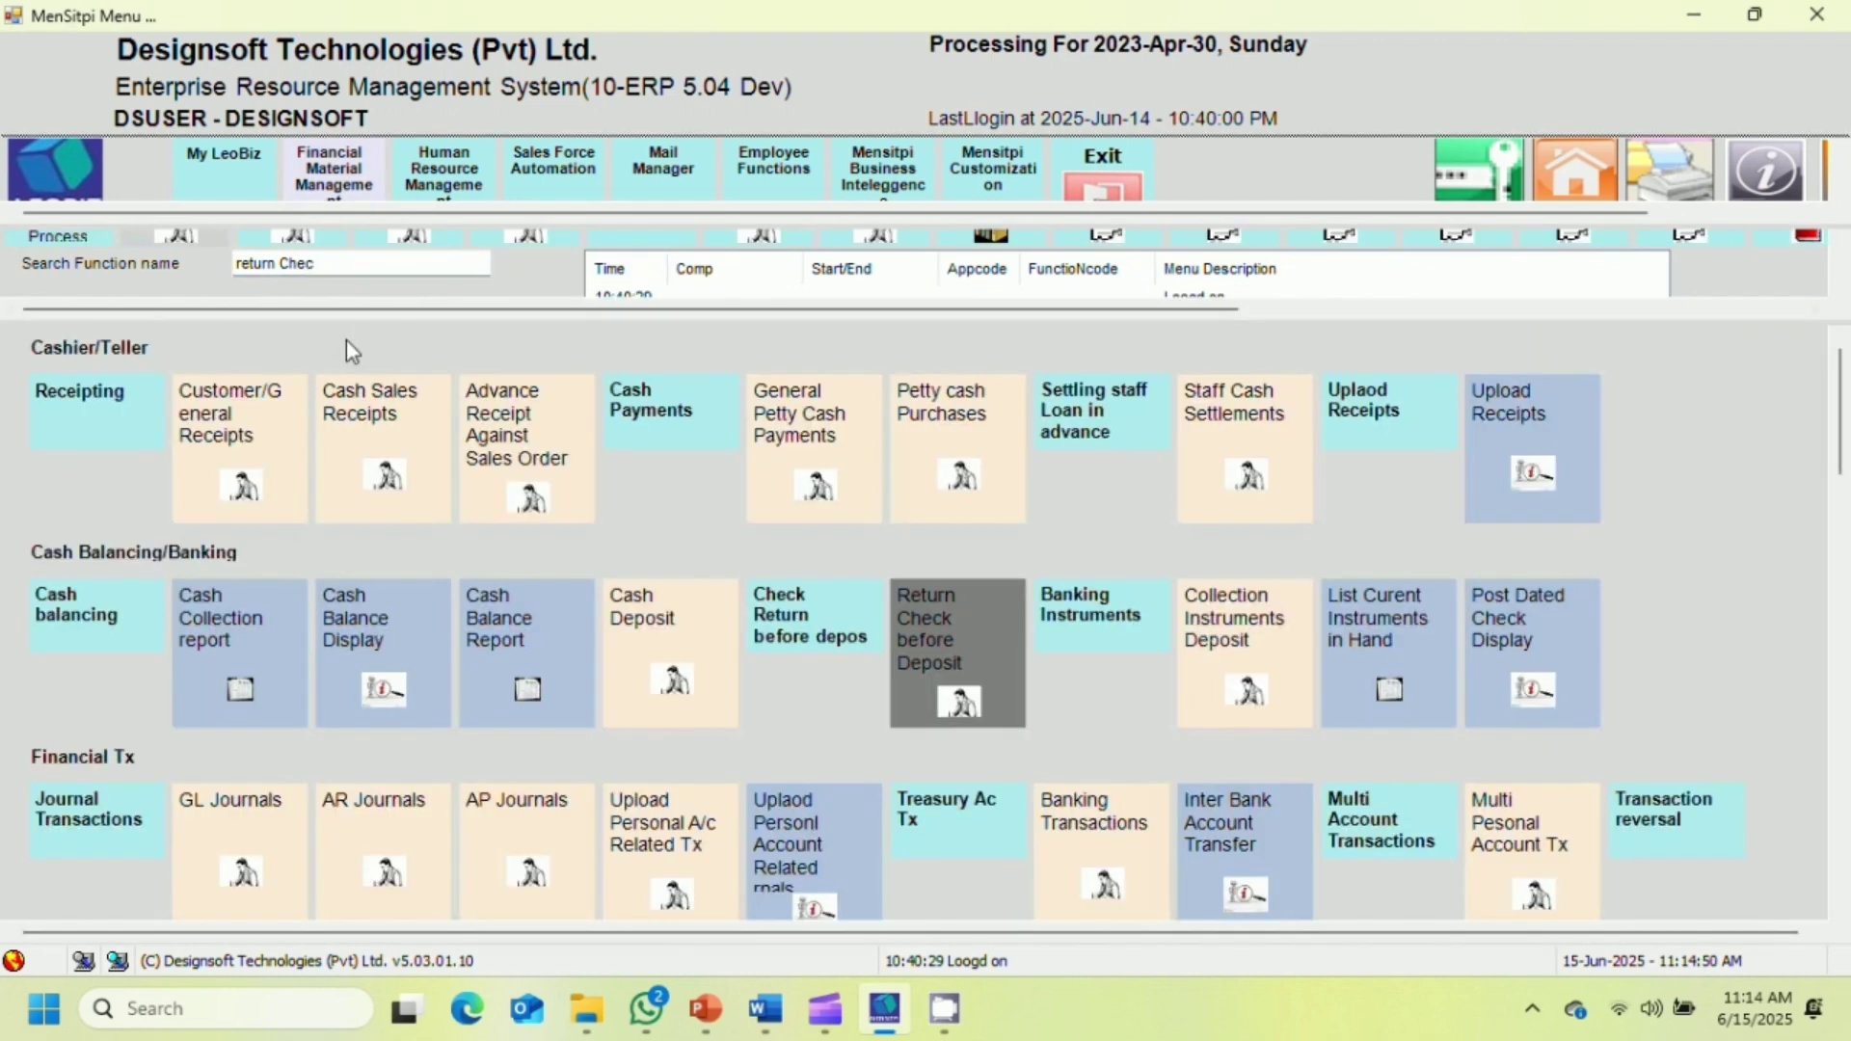
- View the function help for Return Check before Deposit, close it, and open the function's query screen before returning to the menu
{"action": "right_click", "coordinate": [956, 634]}
{"action": "left_click", "coordinate": [1032, 721]}
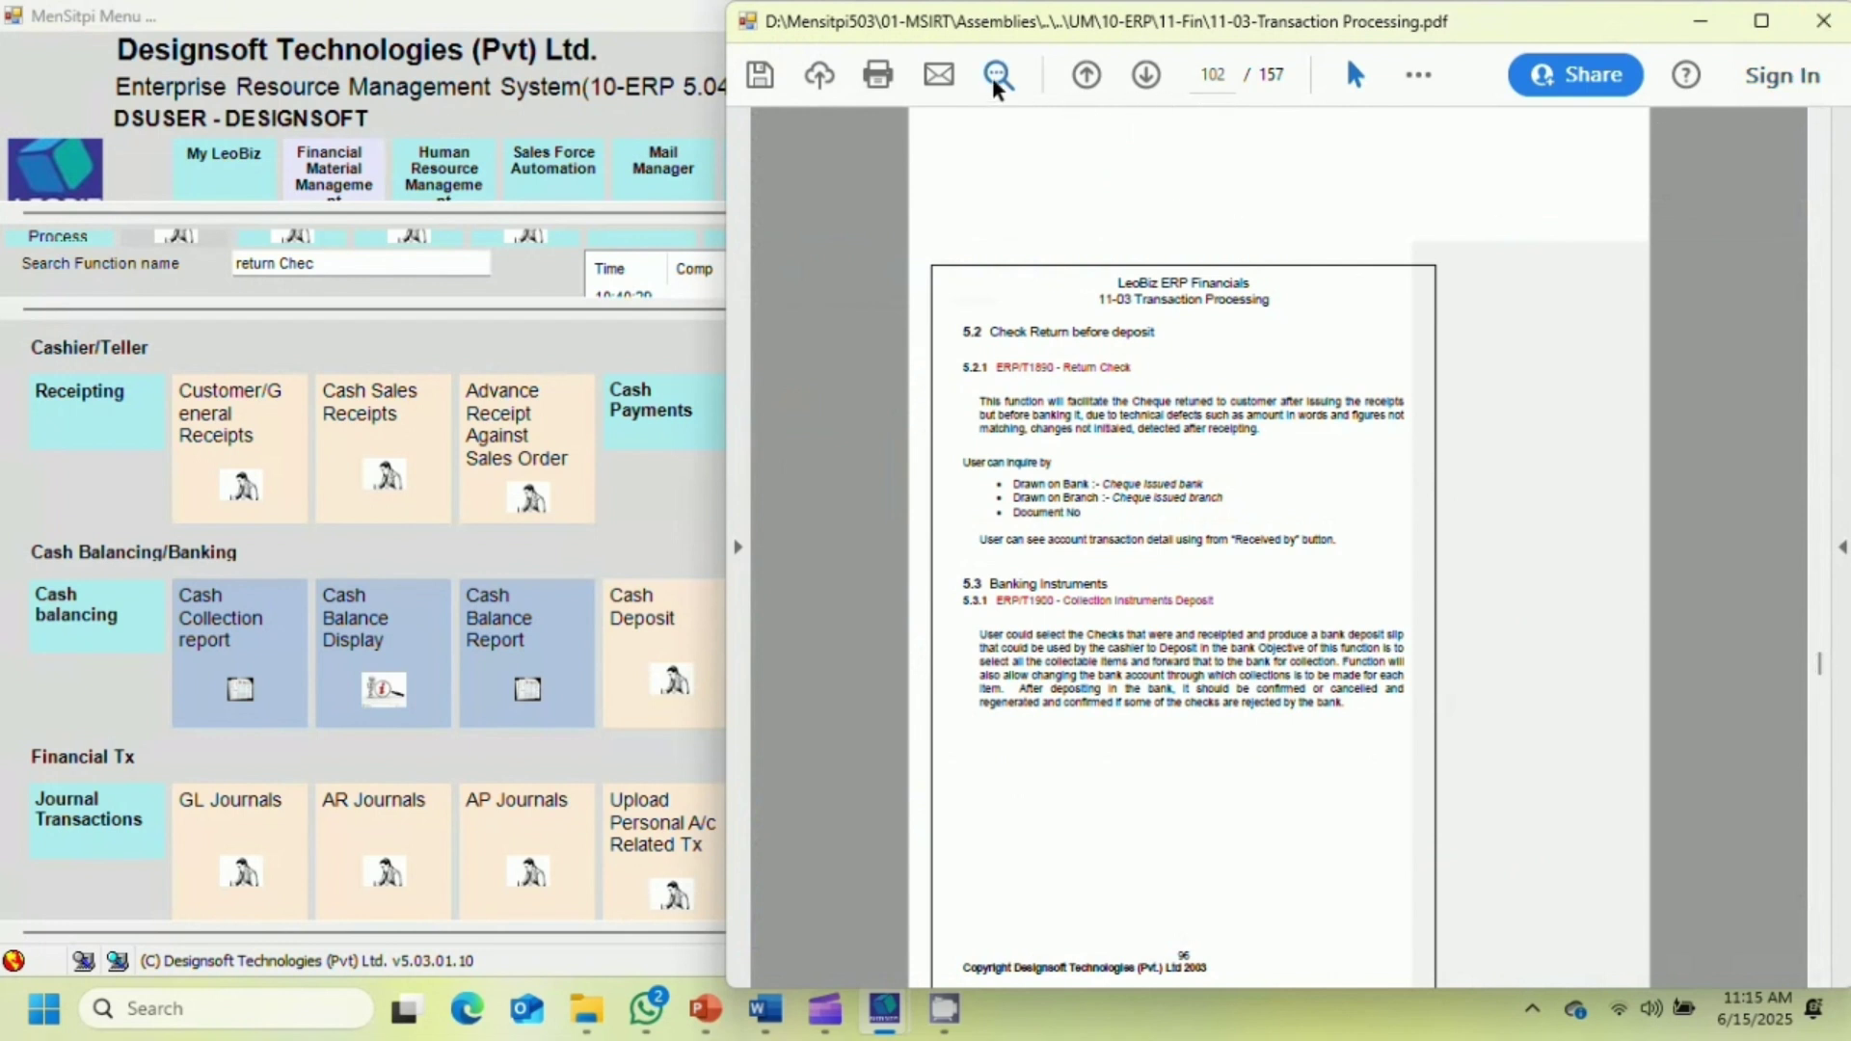
{"action": "left_click", "coordinate": [1823, 20]}
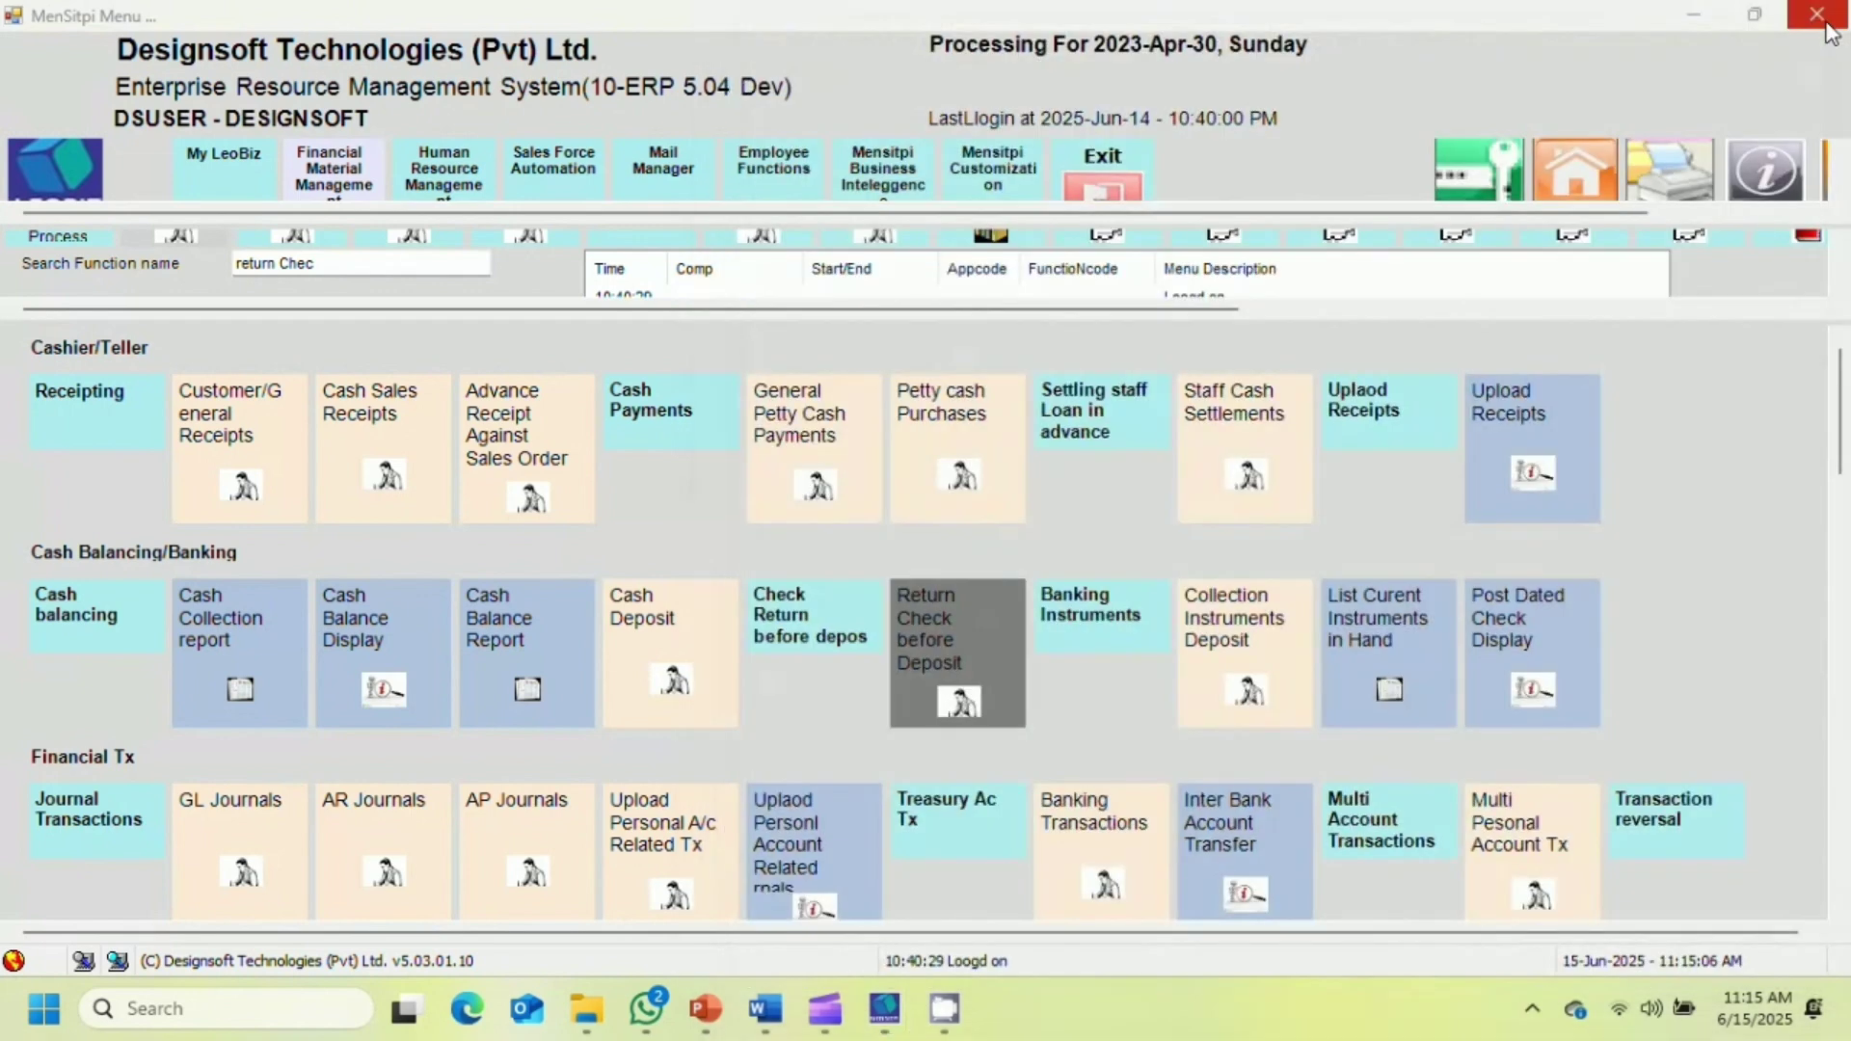
{"action": "left_click", "coordinate": [955, 659]}
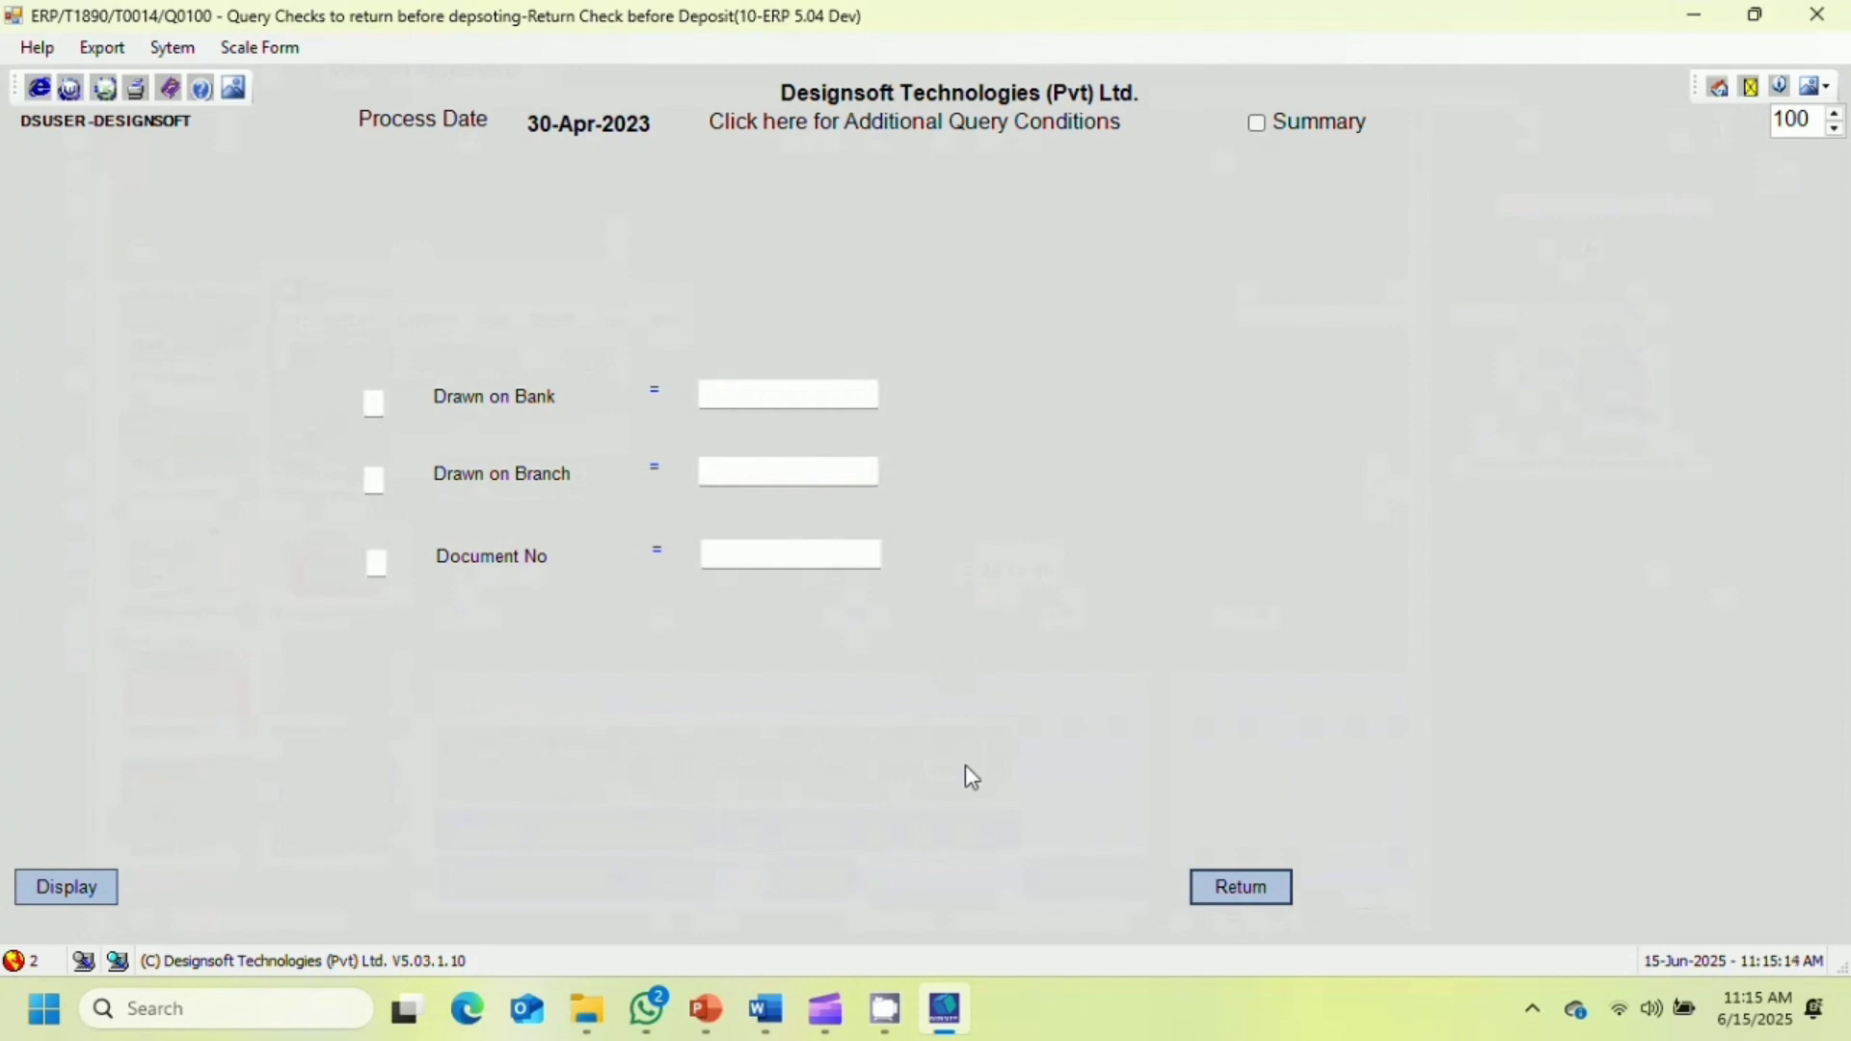
{"action": "left_click", "coordinate": [1203, 885]}
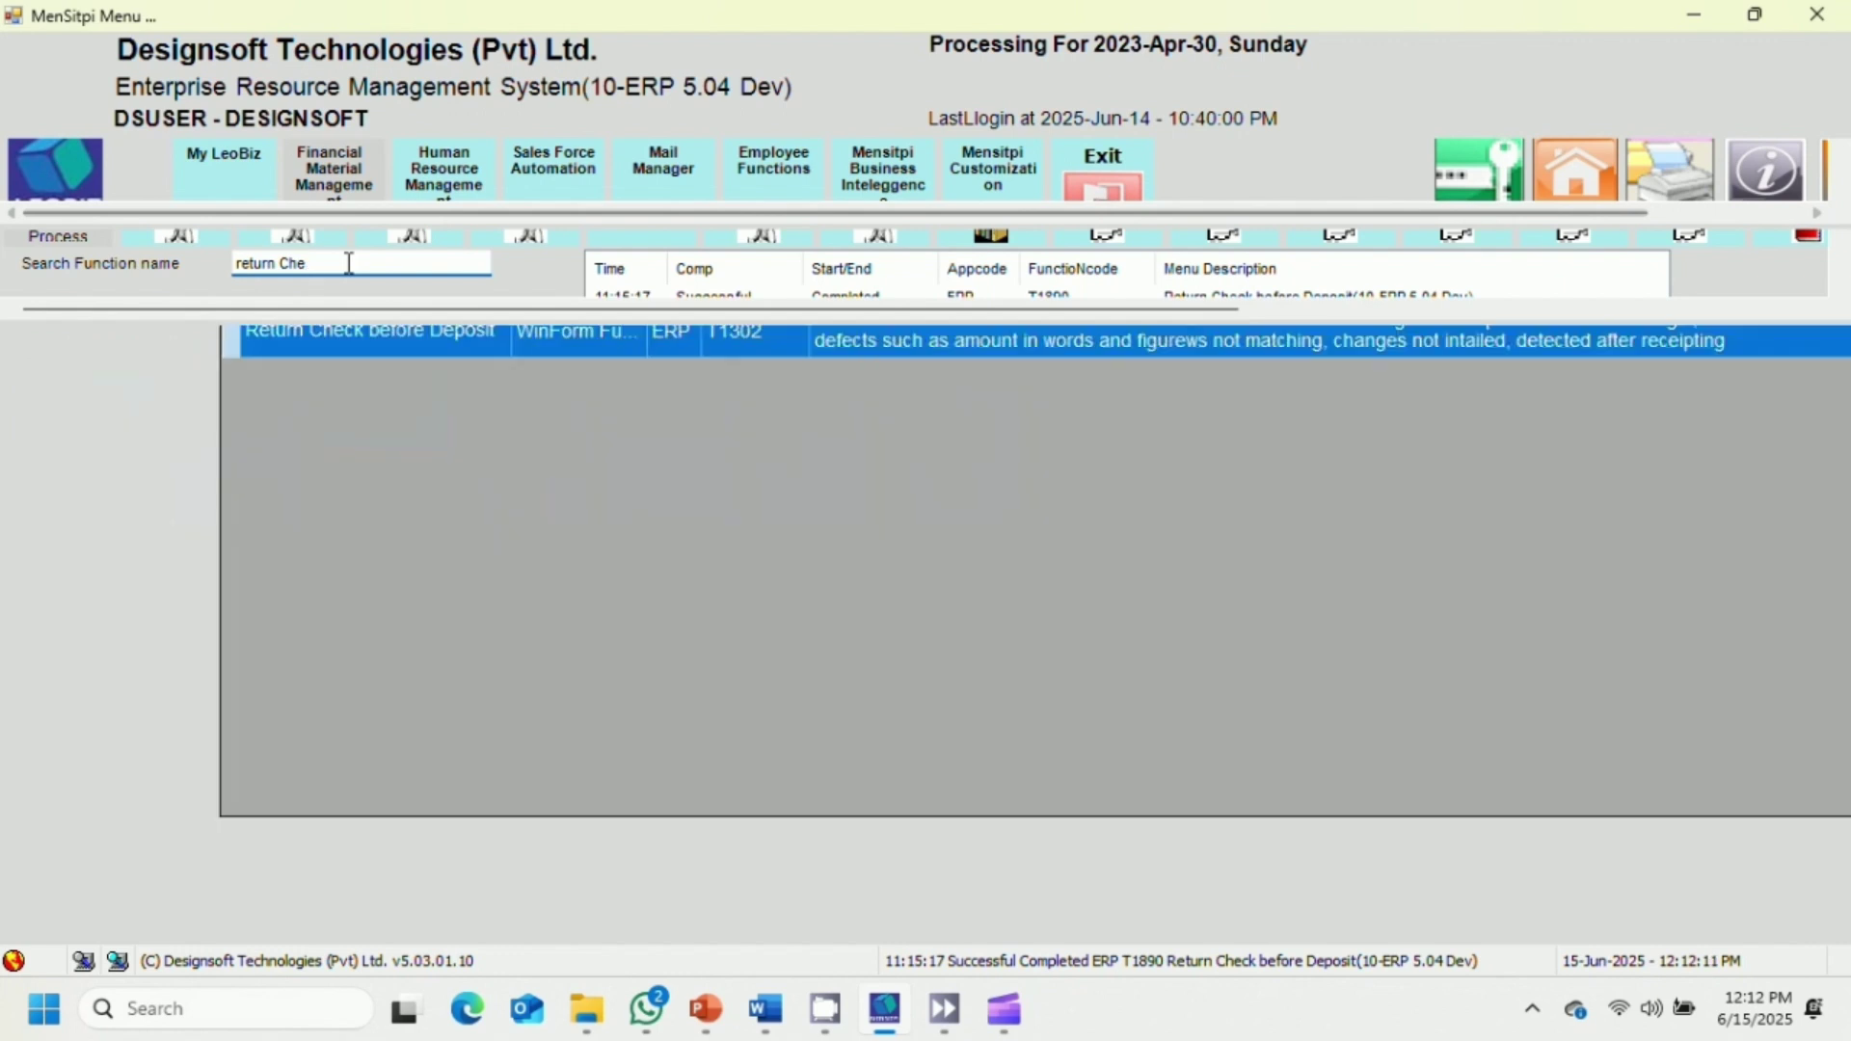
- Locate Return Check before Deposit from the "return Chec" search, add it to My LeoBiz, and view that personal menu
{"action": "left_click", "coordinate": [428, 336]}
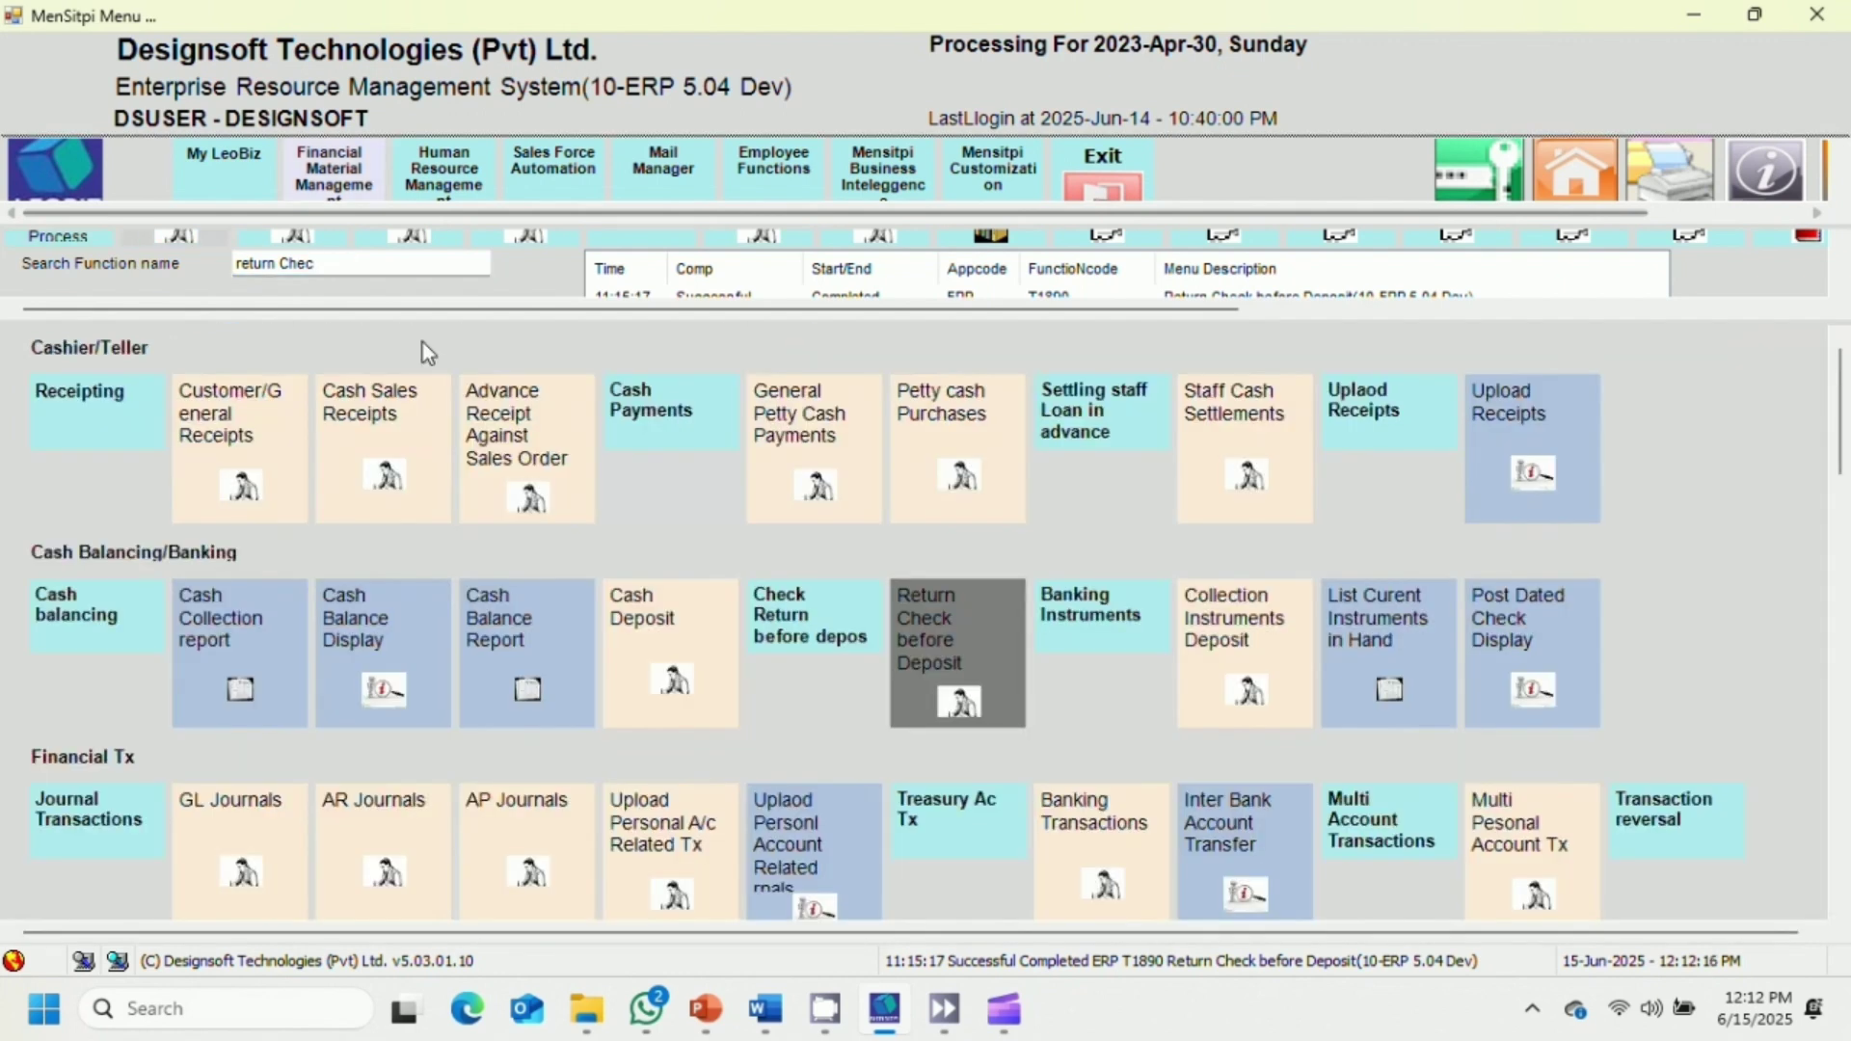
{"action": "right_click", "coordinate": [941, 644]}
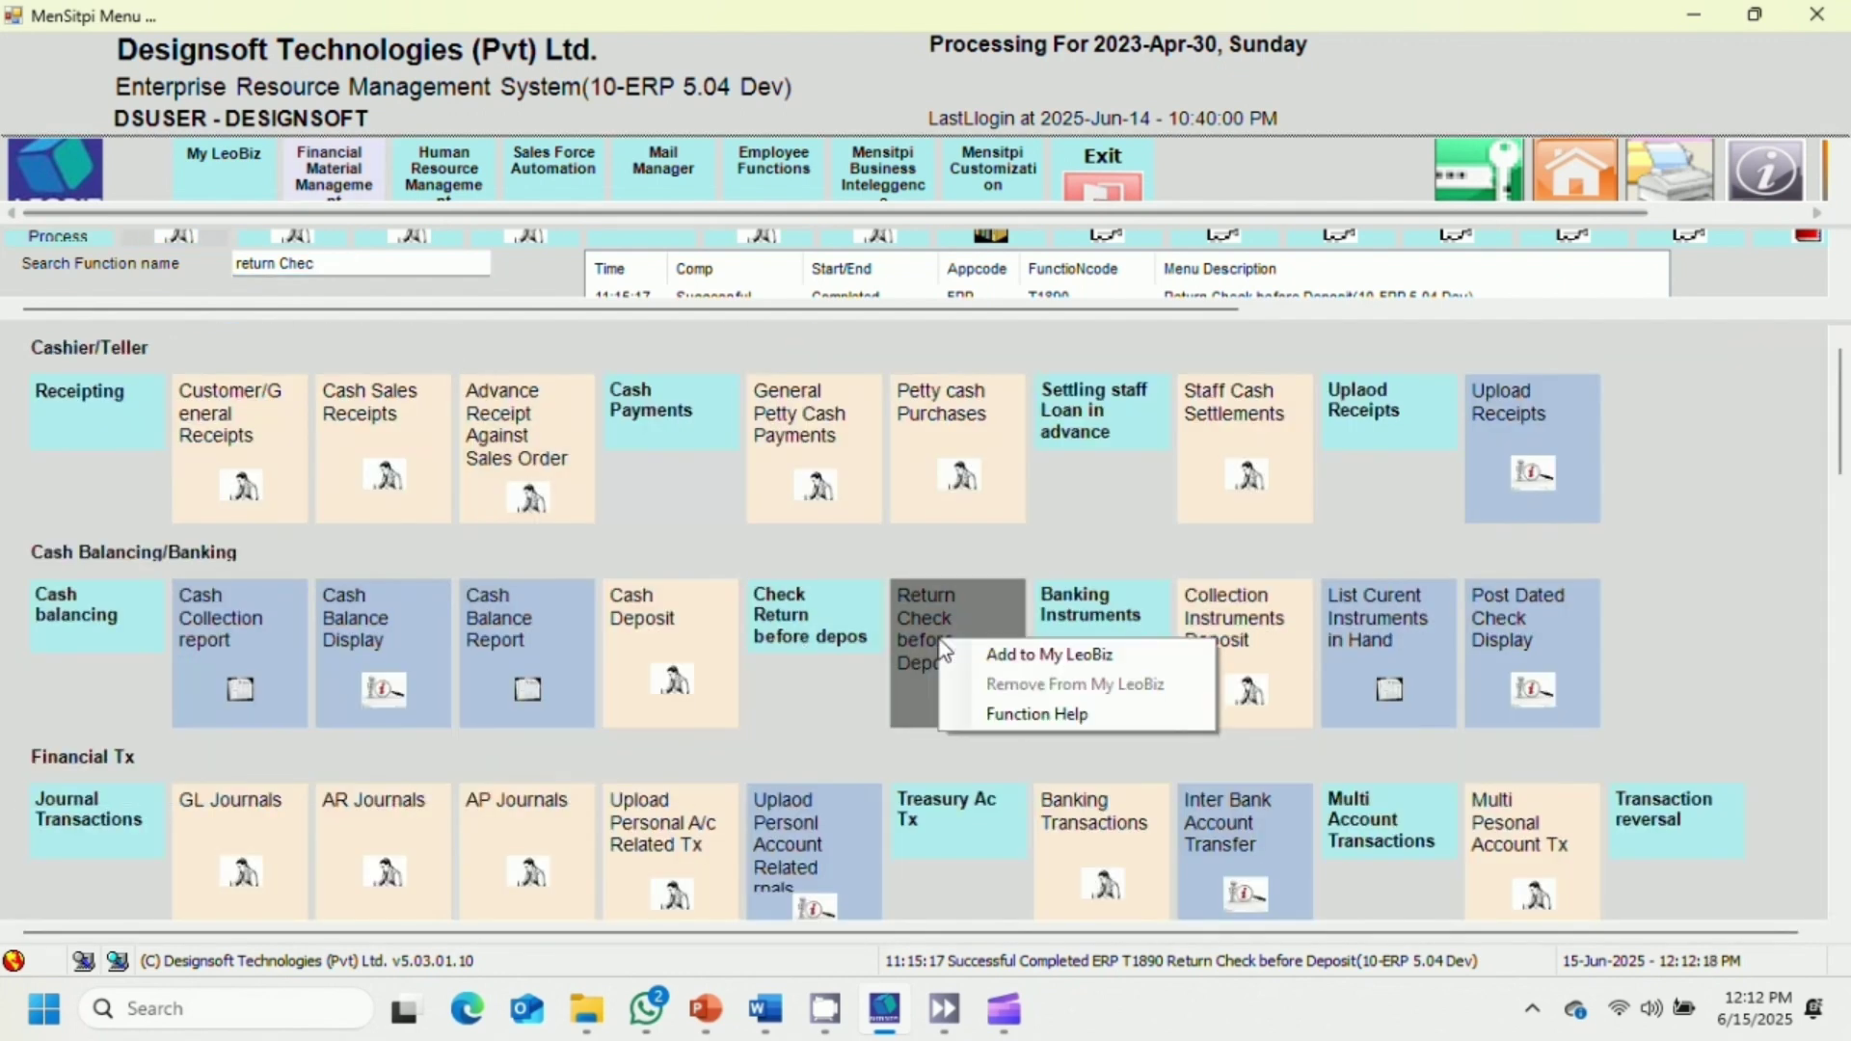
{"action": "left_click", "coordinate": [998, 656]}
{"action": "left_click", "coordinate": [234, 193]}
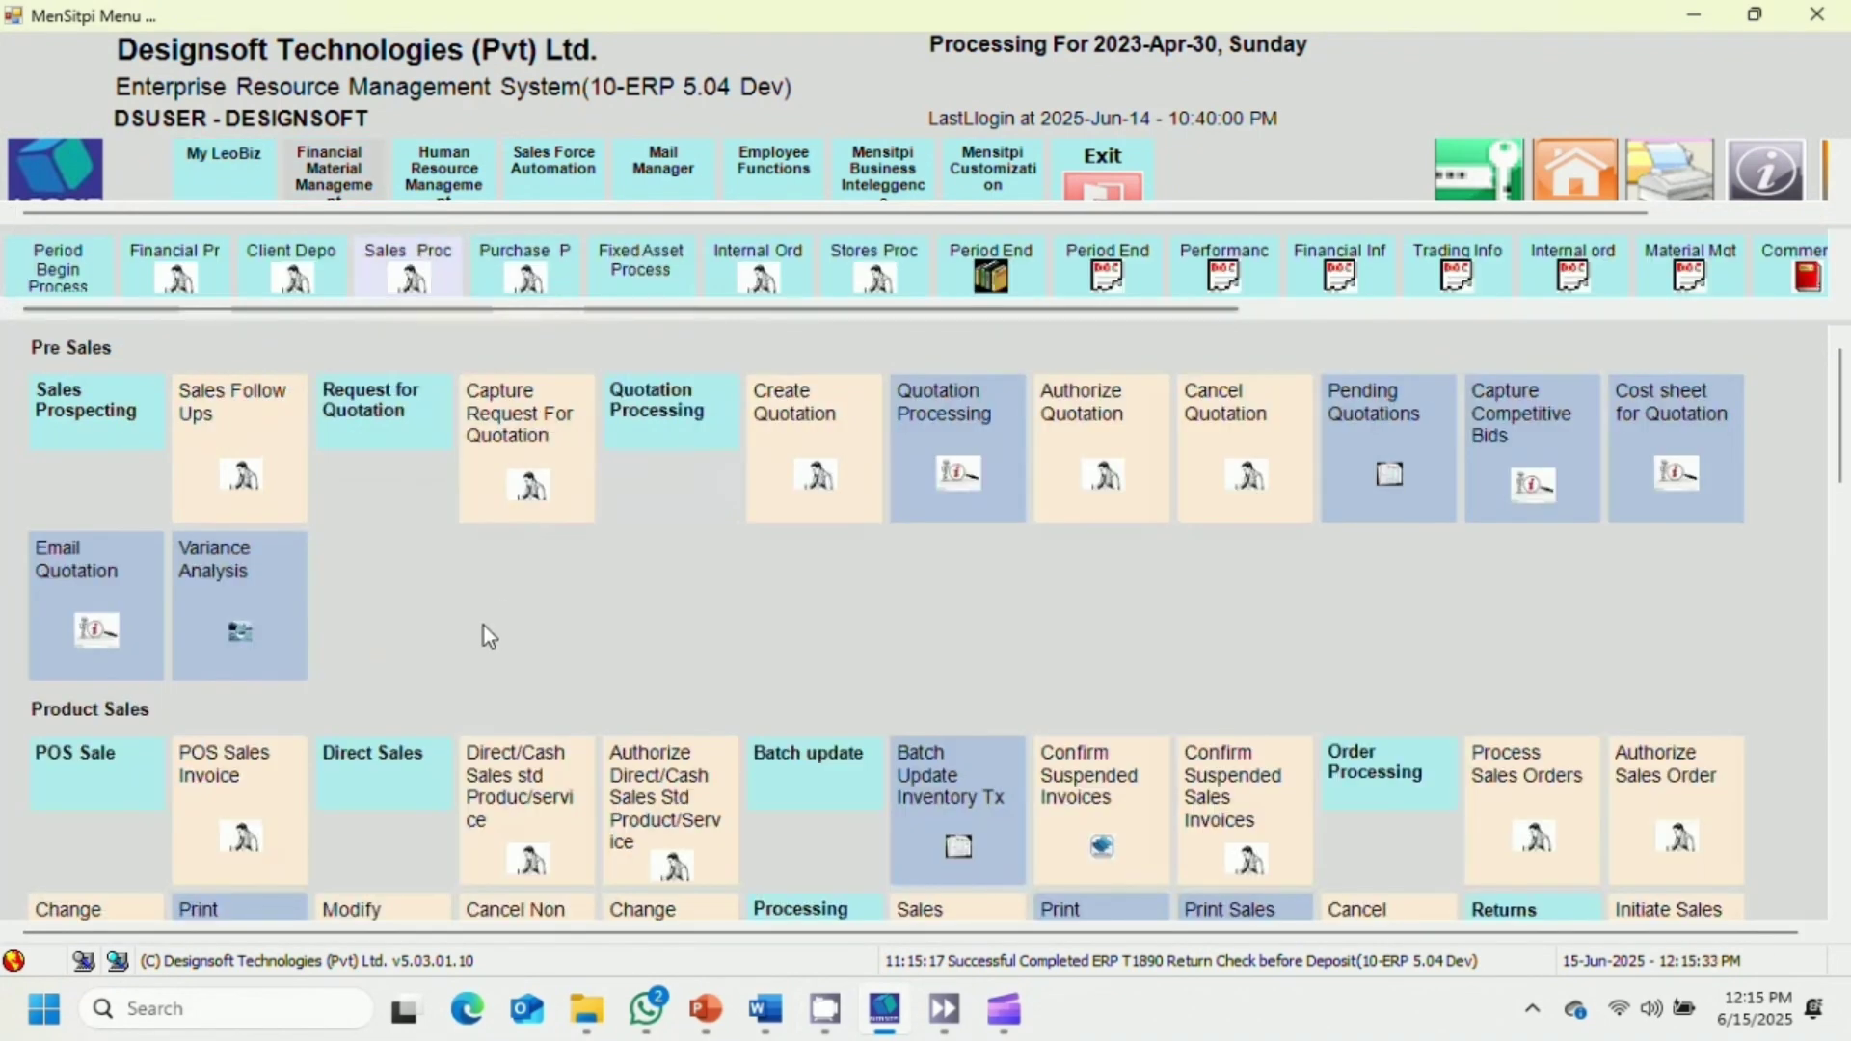
- Add the Direct/Cash Sales std product/service function from Product Sales to My LeoBiz and view the personal menu
{"action": "right_click", "coordinate": [523, 782]}
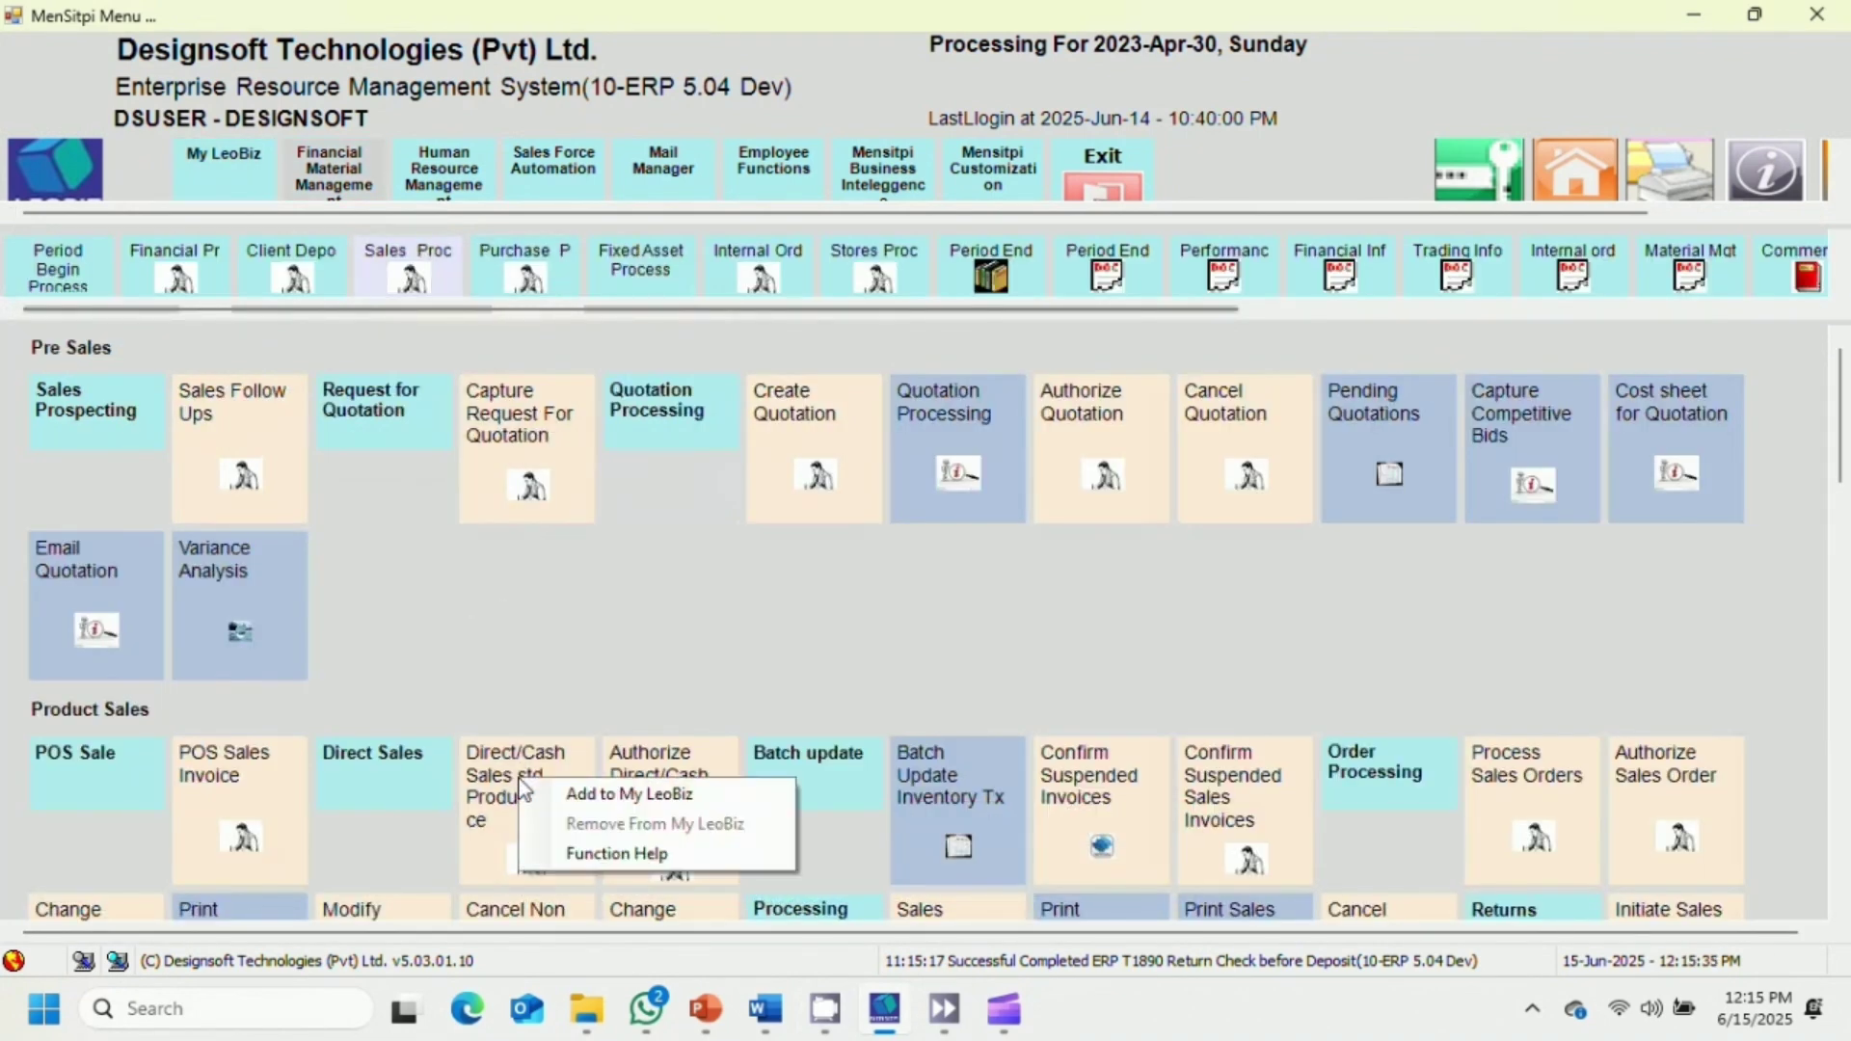
{"action": "left_click", "coordinate": [547, 797]}
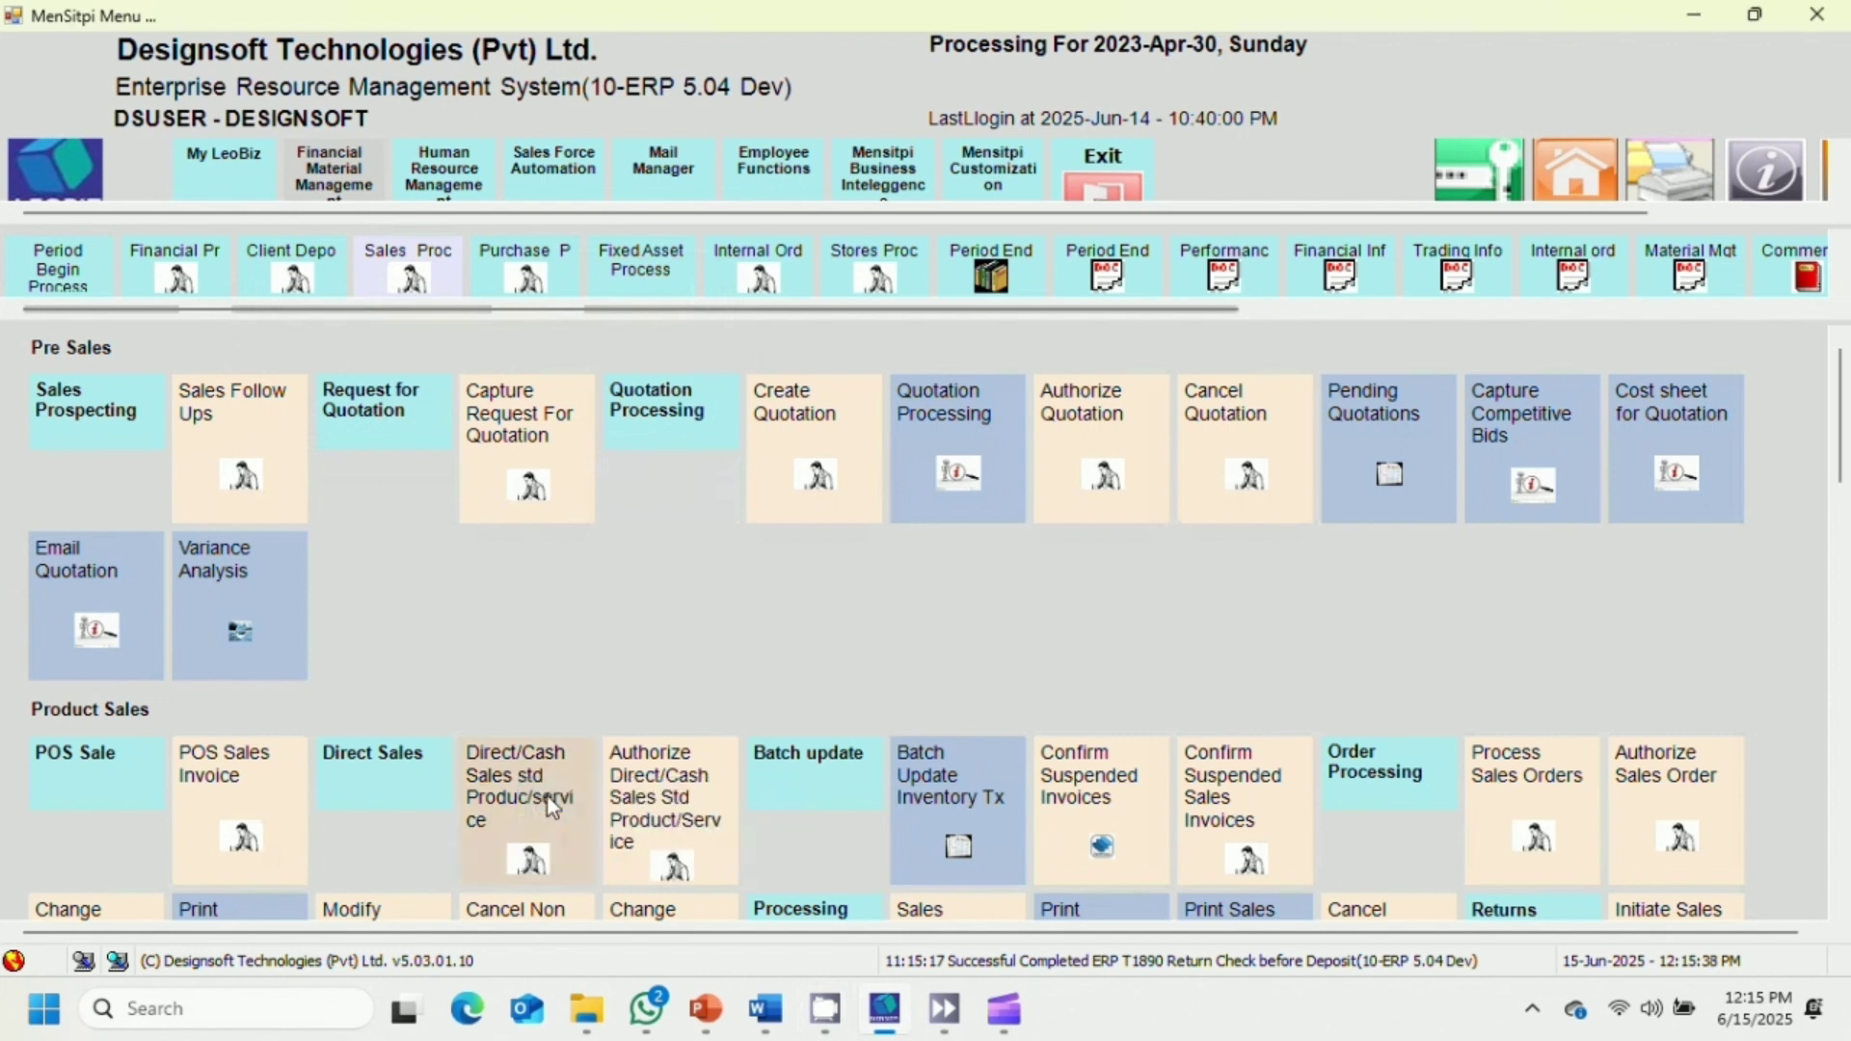
{"action": "left_click", "coordinate": [229, 164]}
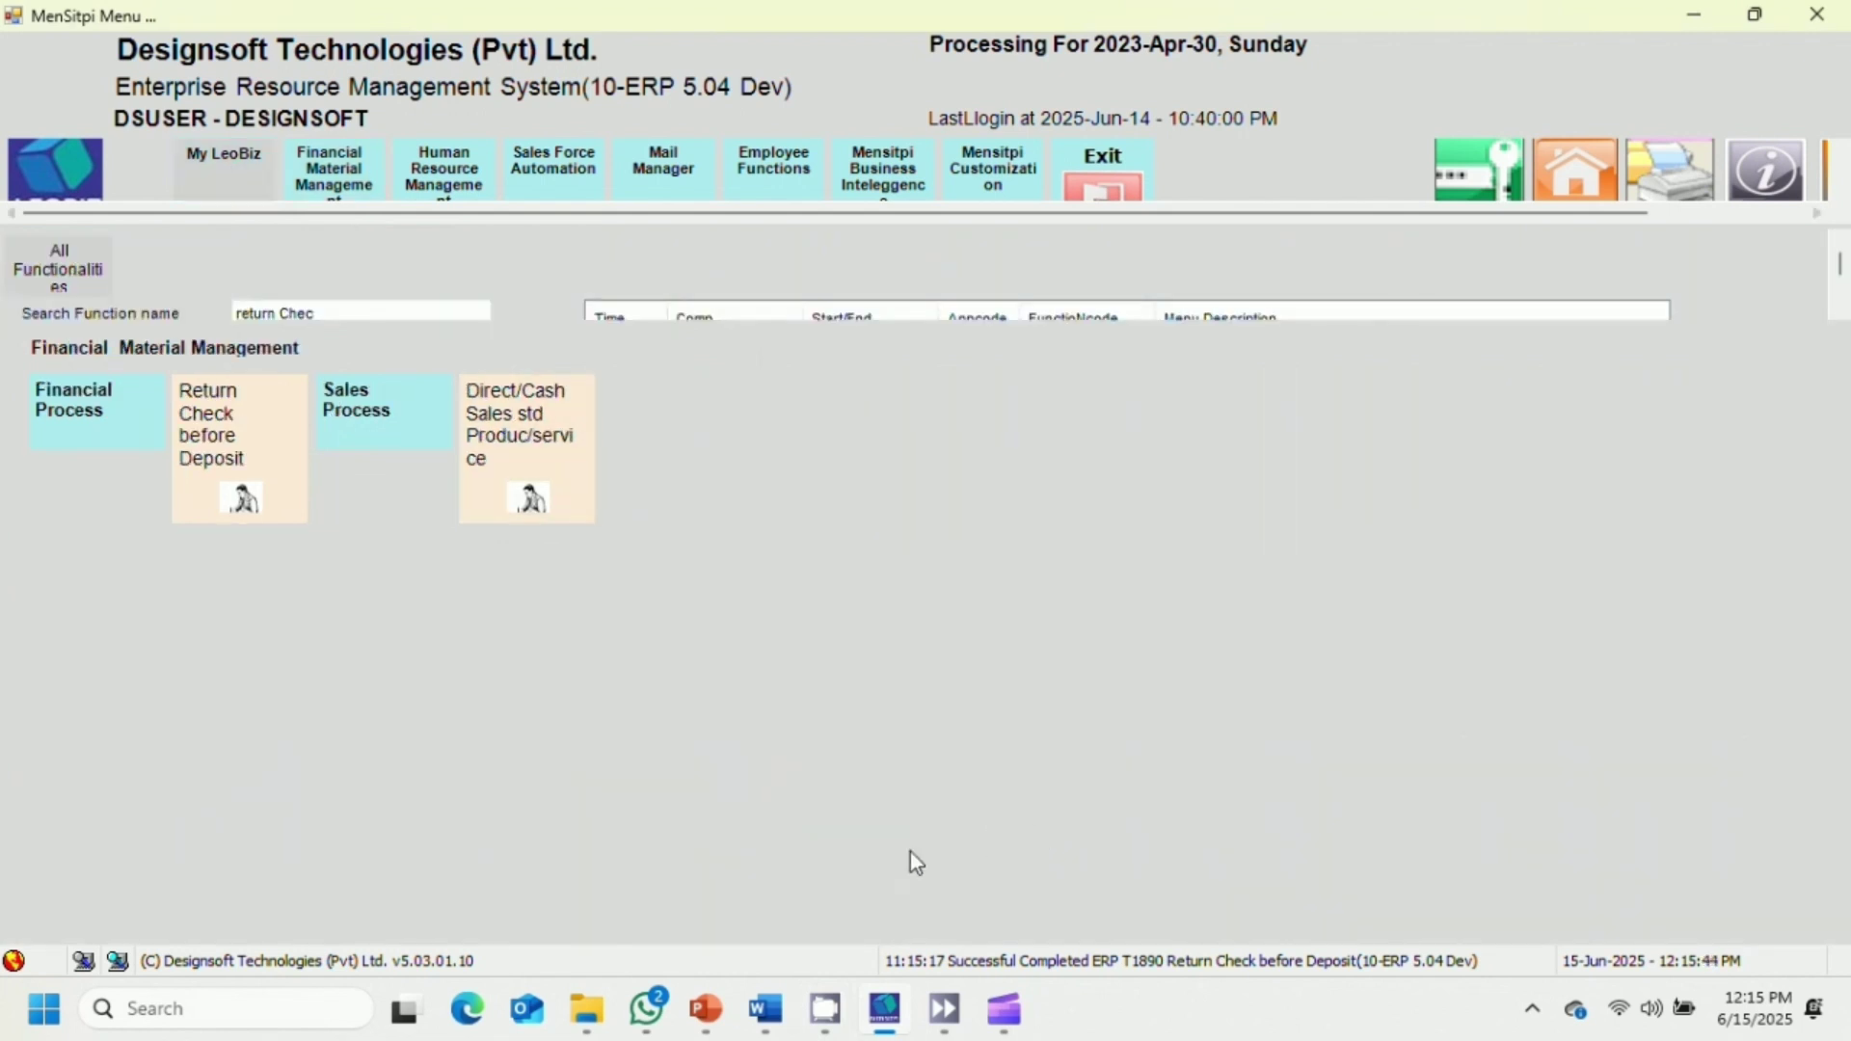
- Open the function options for Maintain Shipment Details in the My LeoBiz menu
{"action": "mouse_move", "coordinate": [825, 1008]}
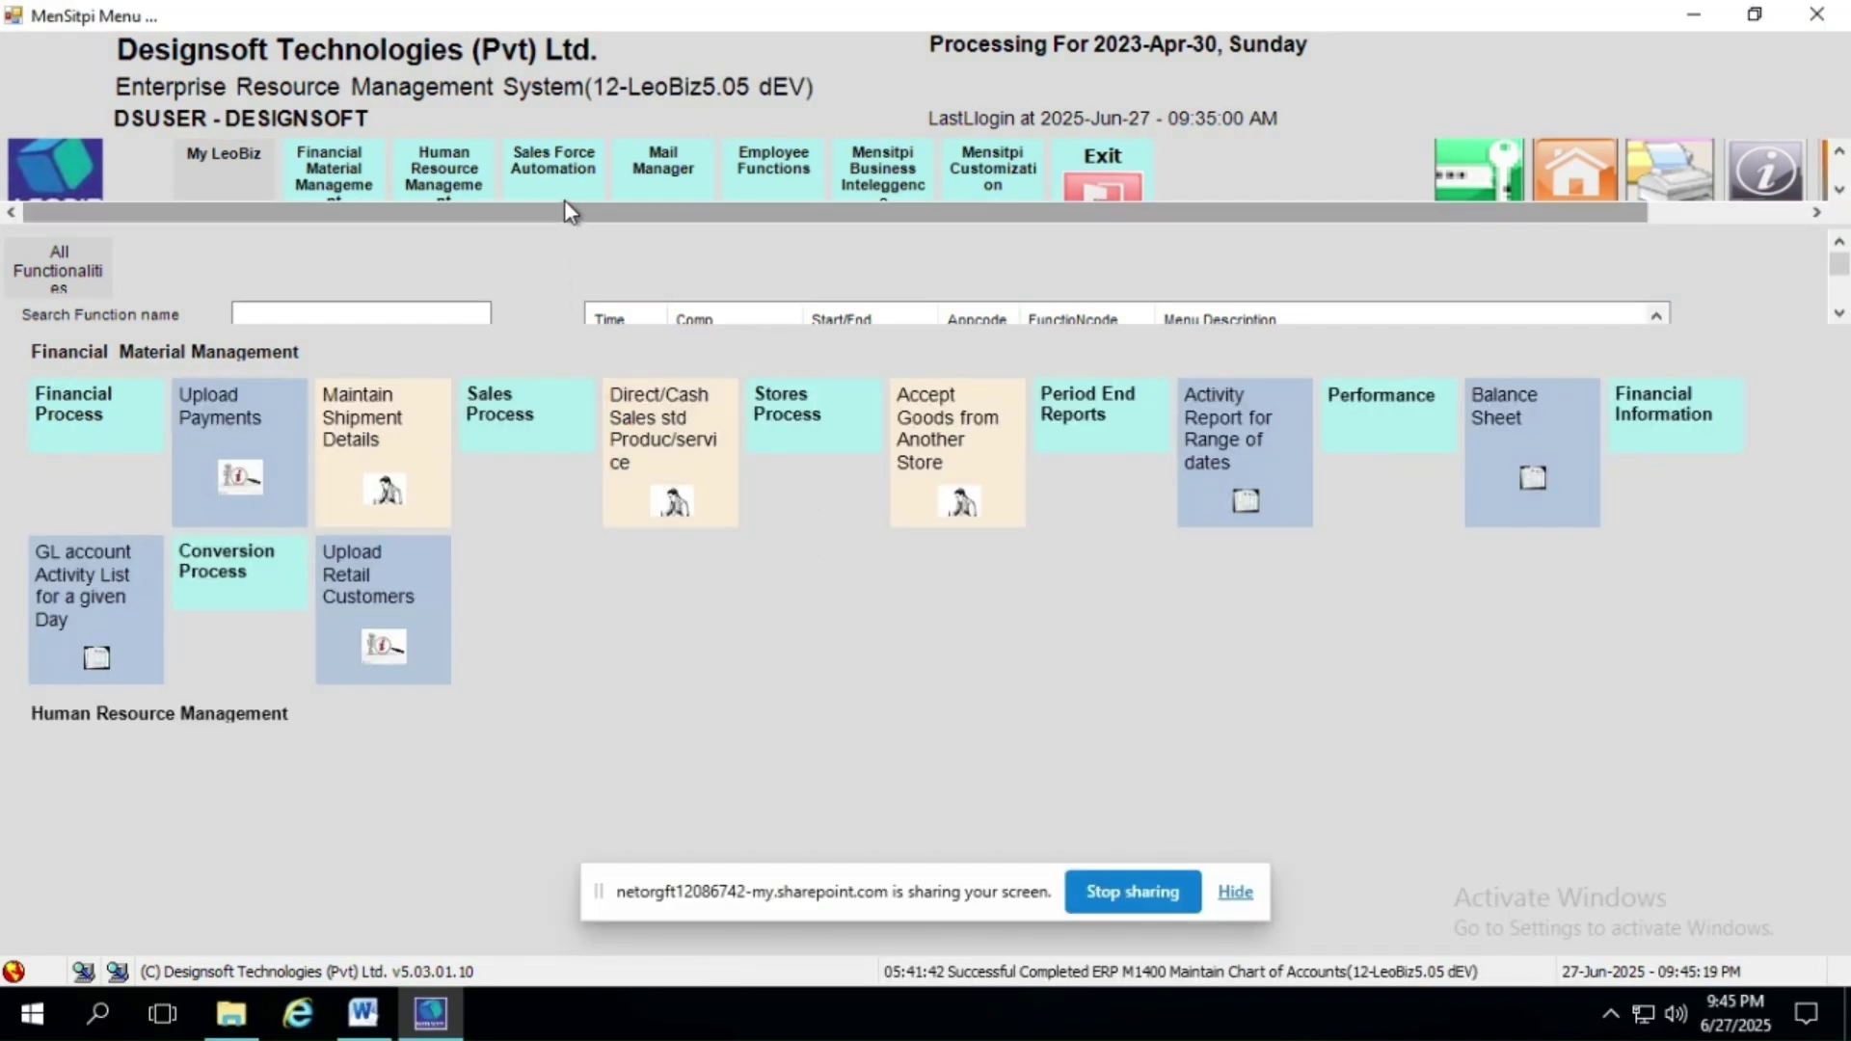
{"action": "right_click", "coordinate": [401, 432]}
{"action": "left_click", "coordinate": [447, 479]}
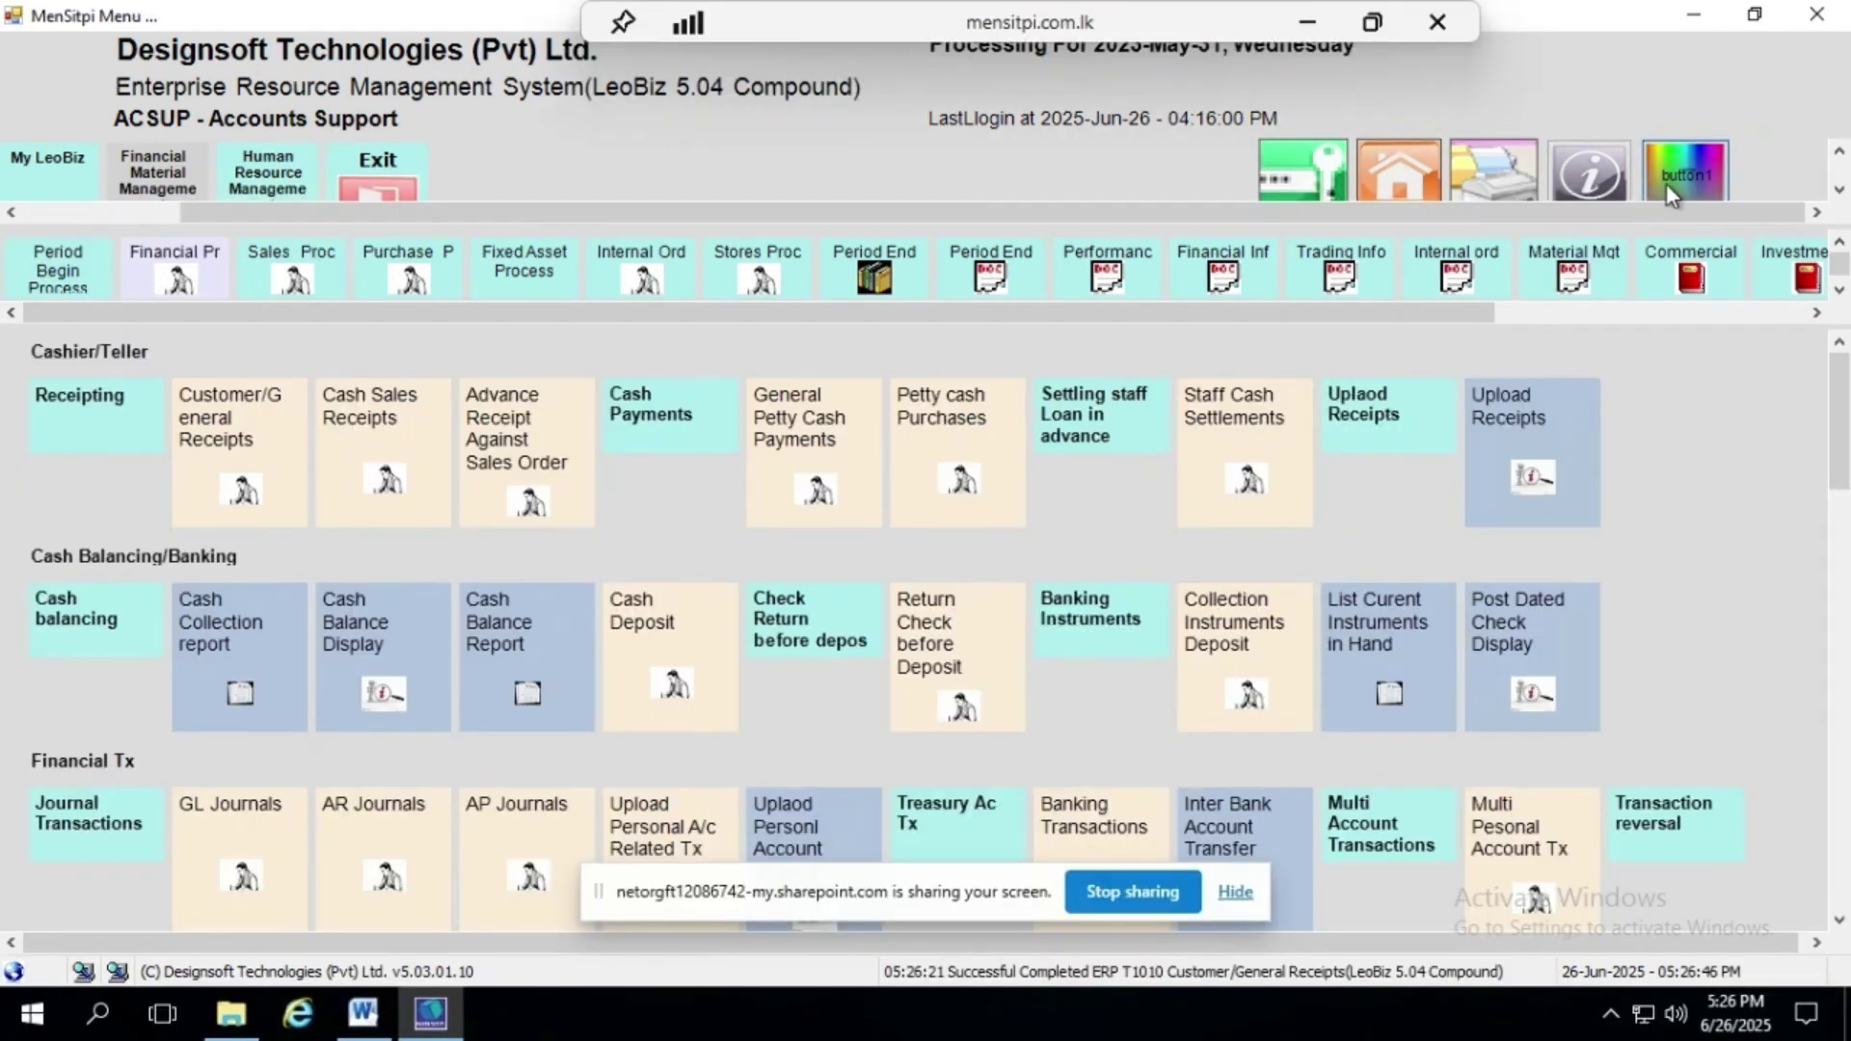
- Open the colour settings and set the button background colour to red (255, 0, 0)
{"action": "left_click", "coordinate": [1666, 183]}
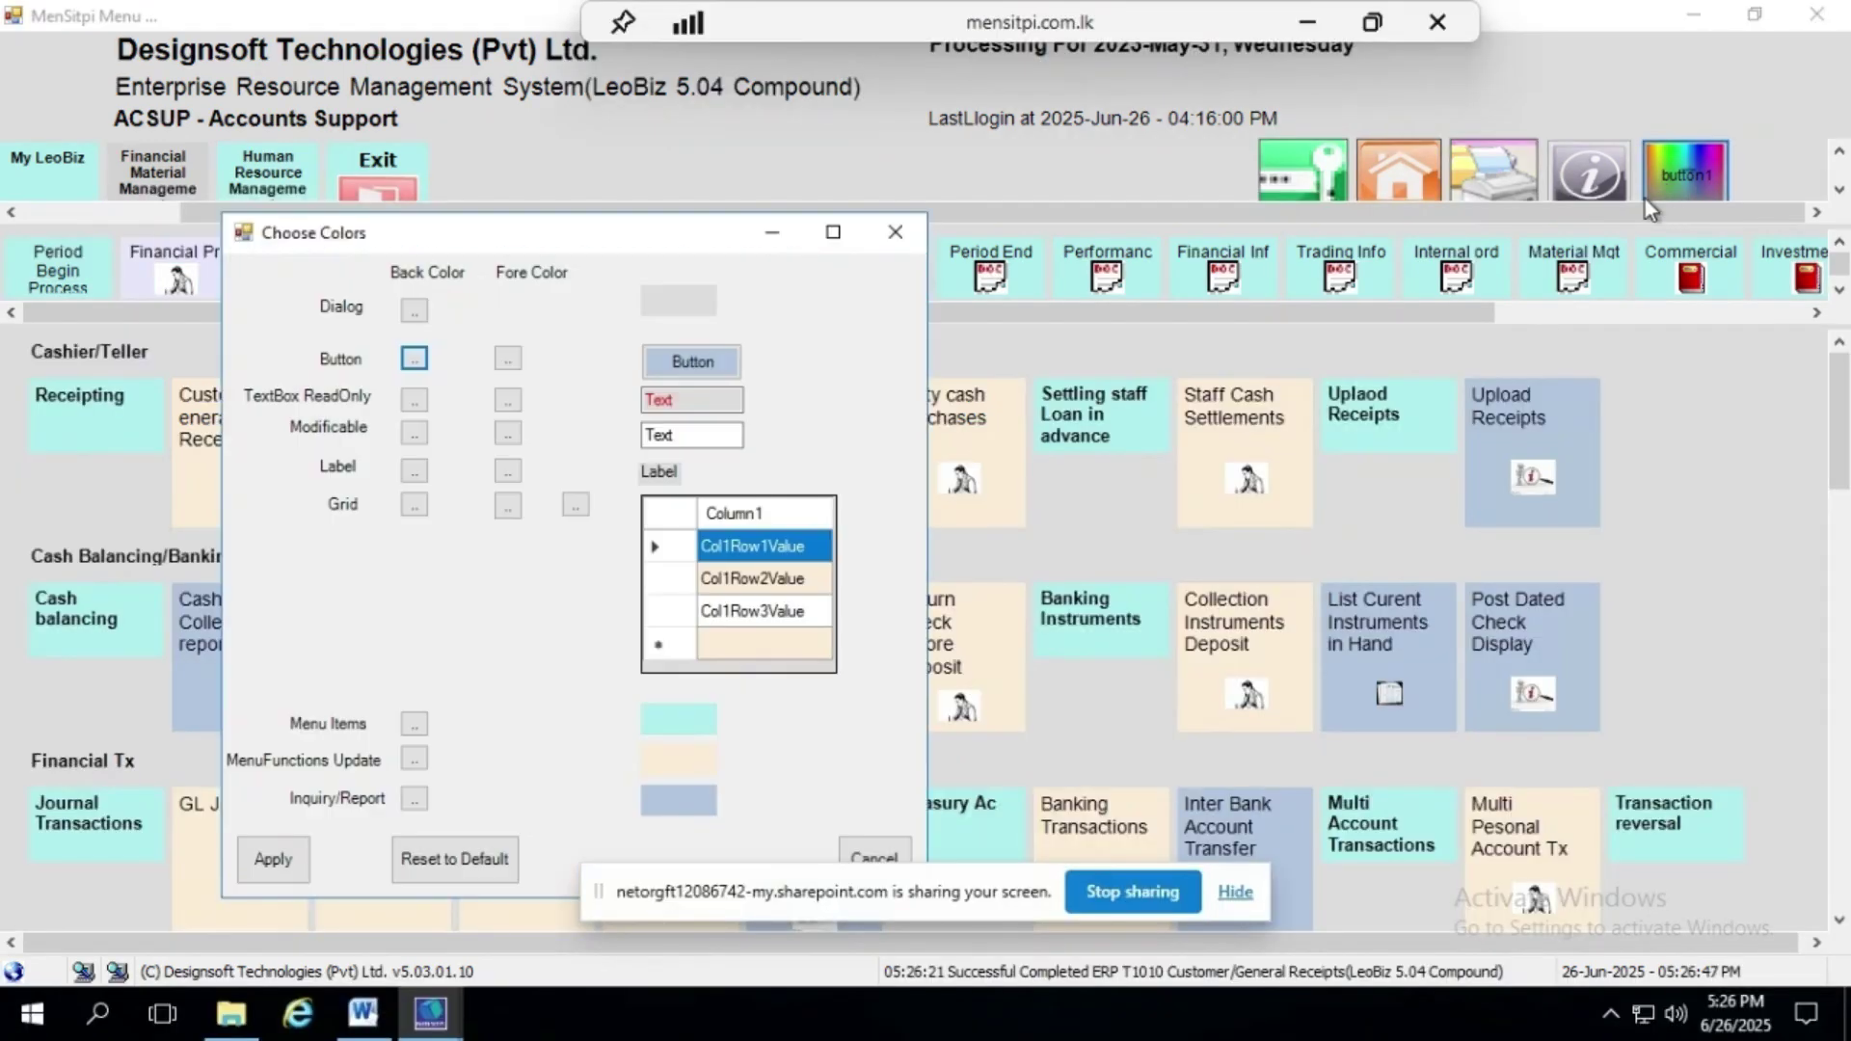
{"action": "left_click", "coordinate": [414, 358]}
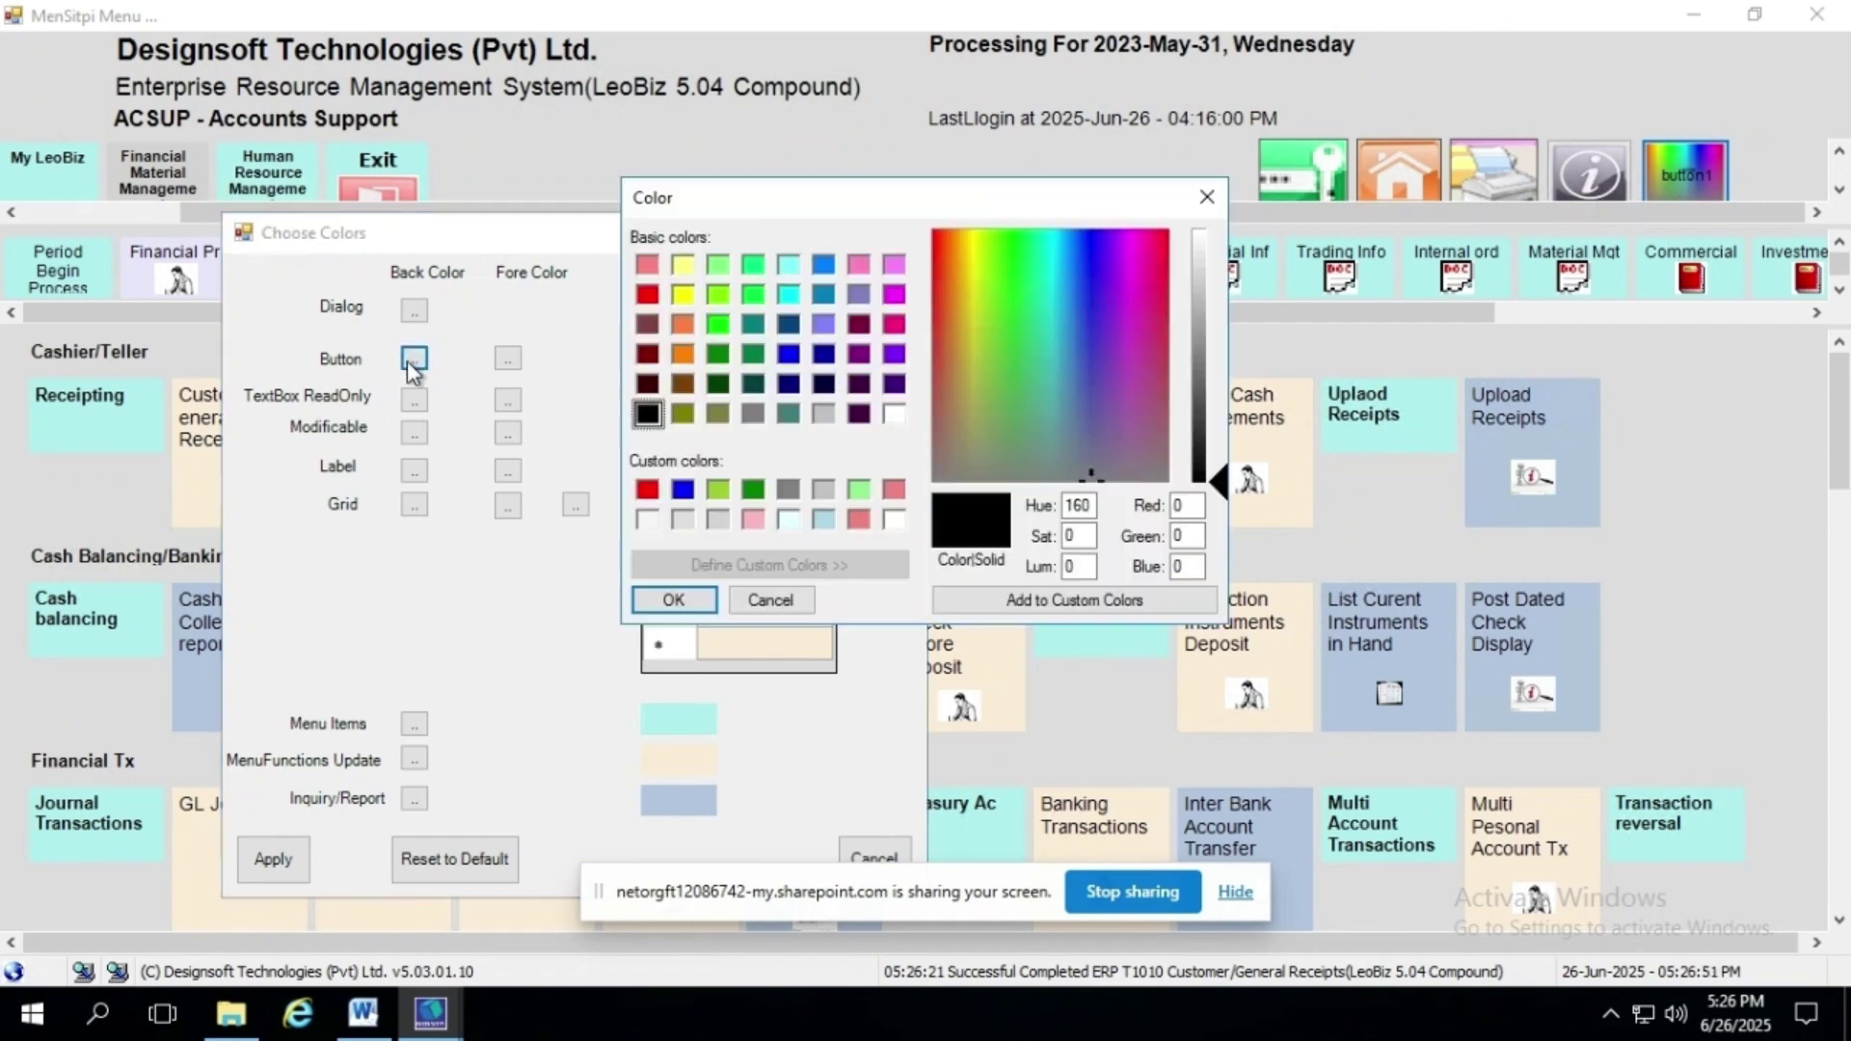
{"action": "left_click", "coordinate": [652, 296]}
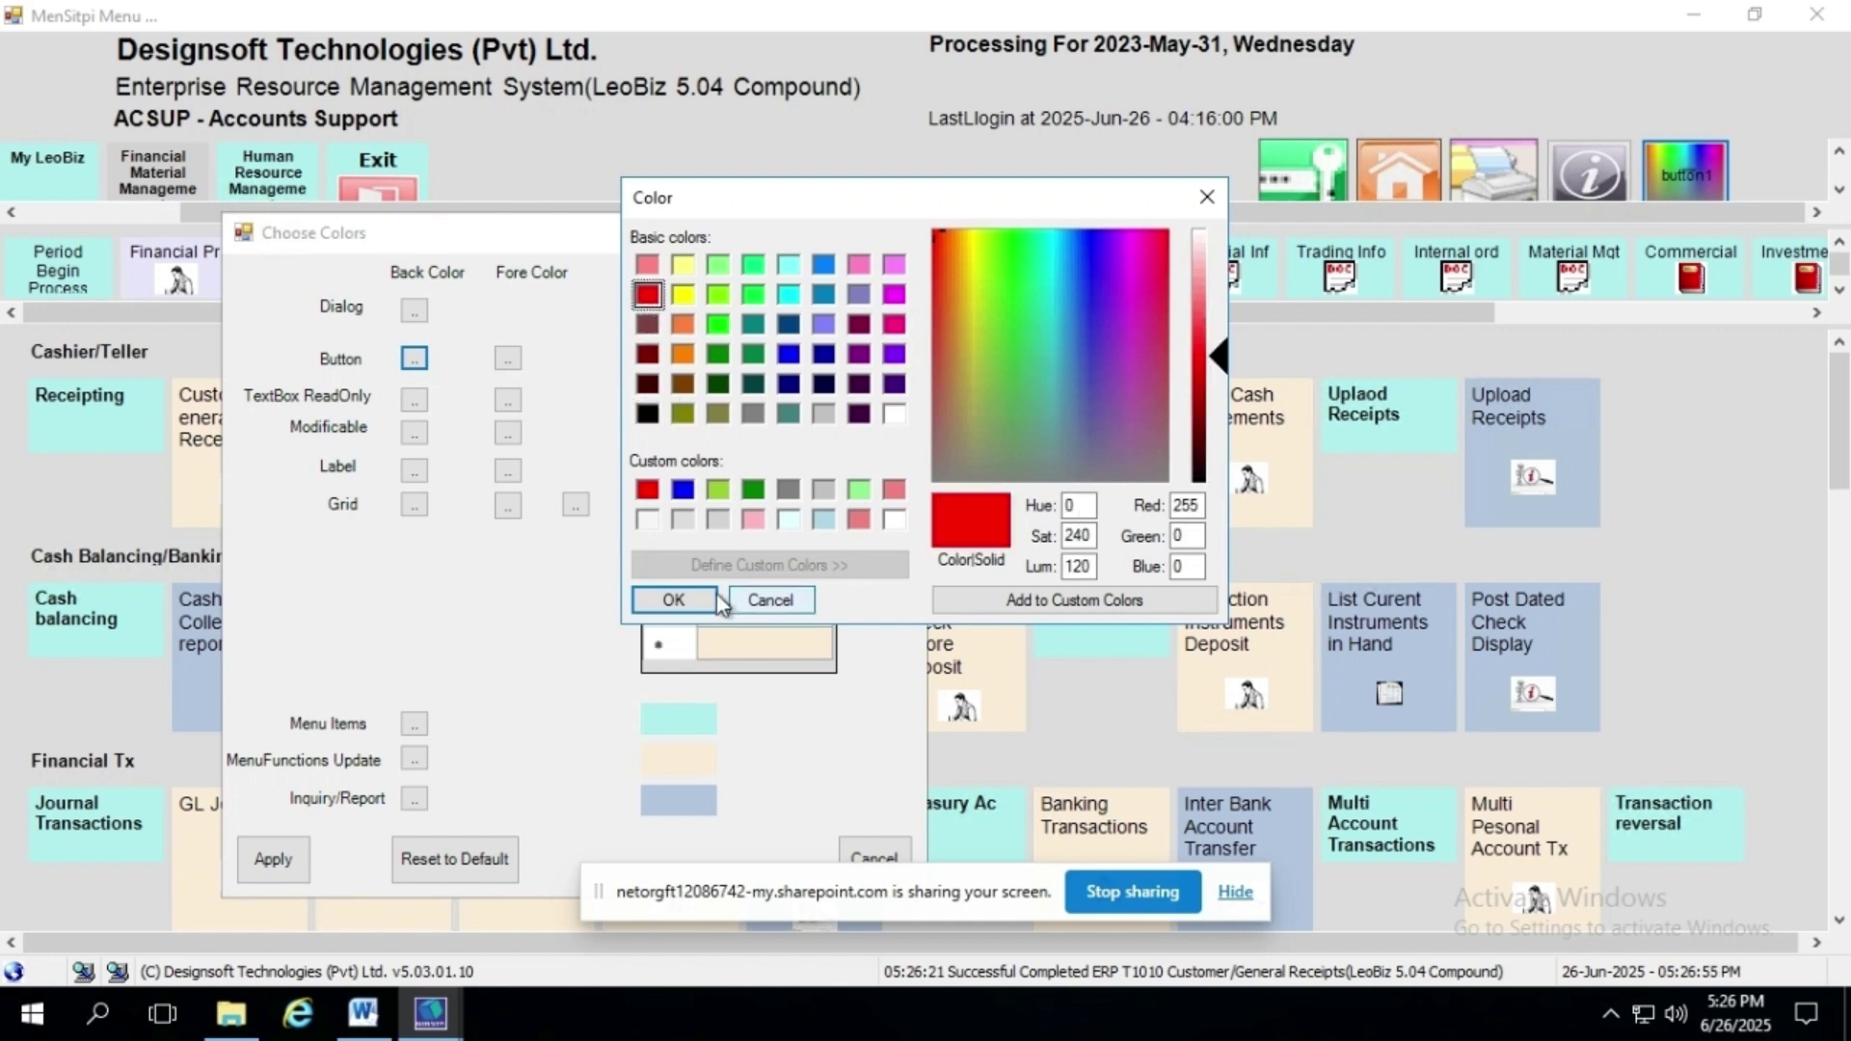
{"action": "left_click", "coordinate": [675, 600]}
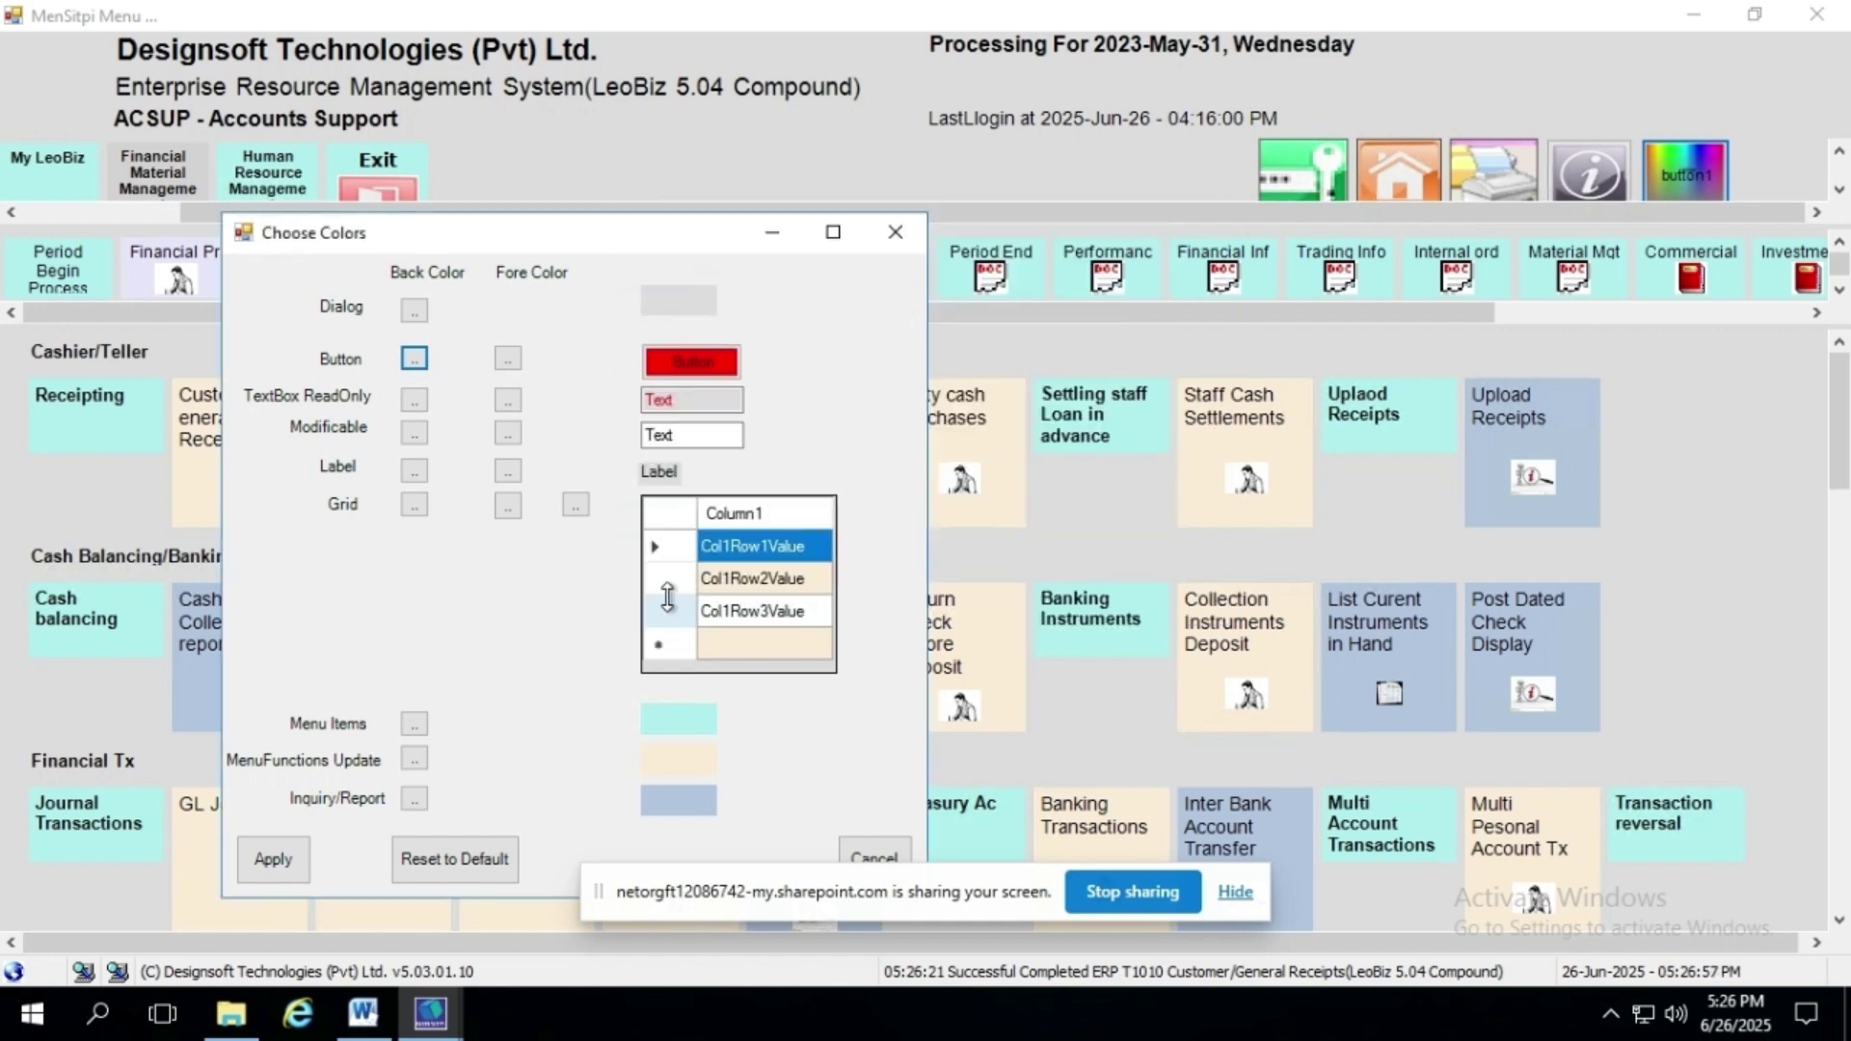
- Set the button text colour to white (255, 255, 255), apply the colour scheme and close the colour settings
{"action": "left_click", "coordinate": [507, 359]}
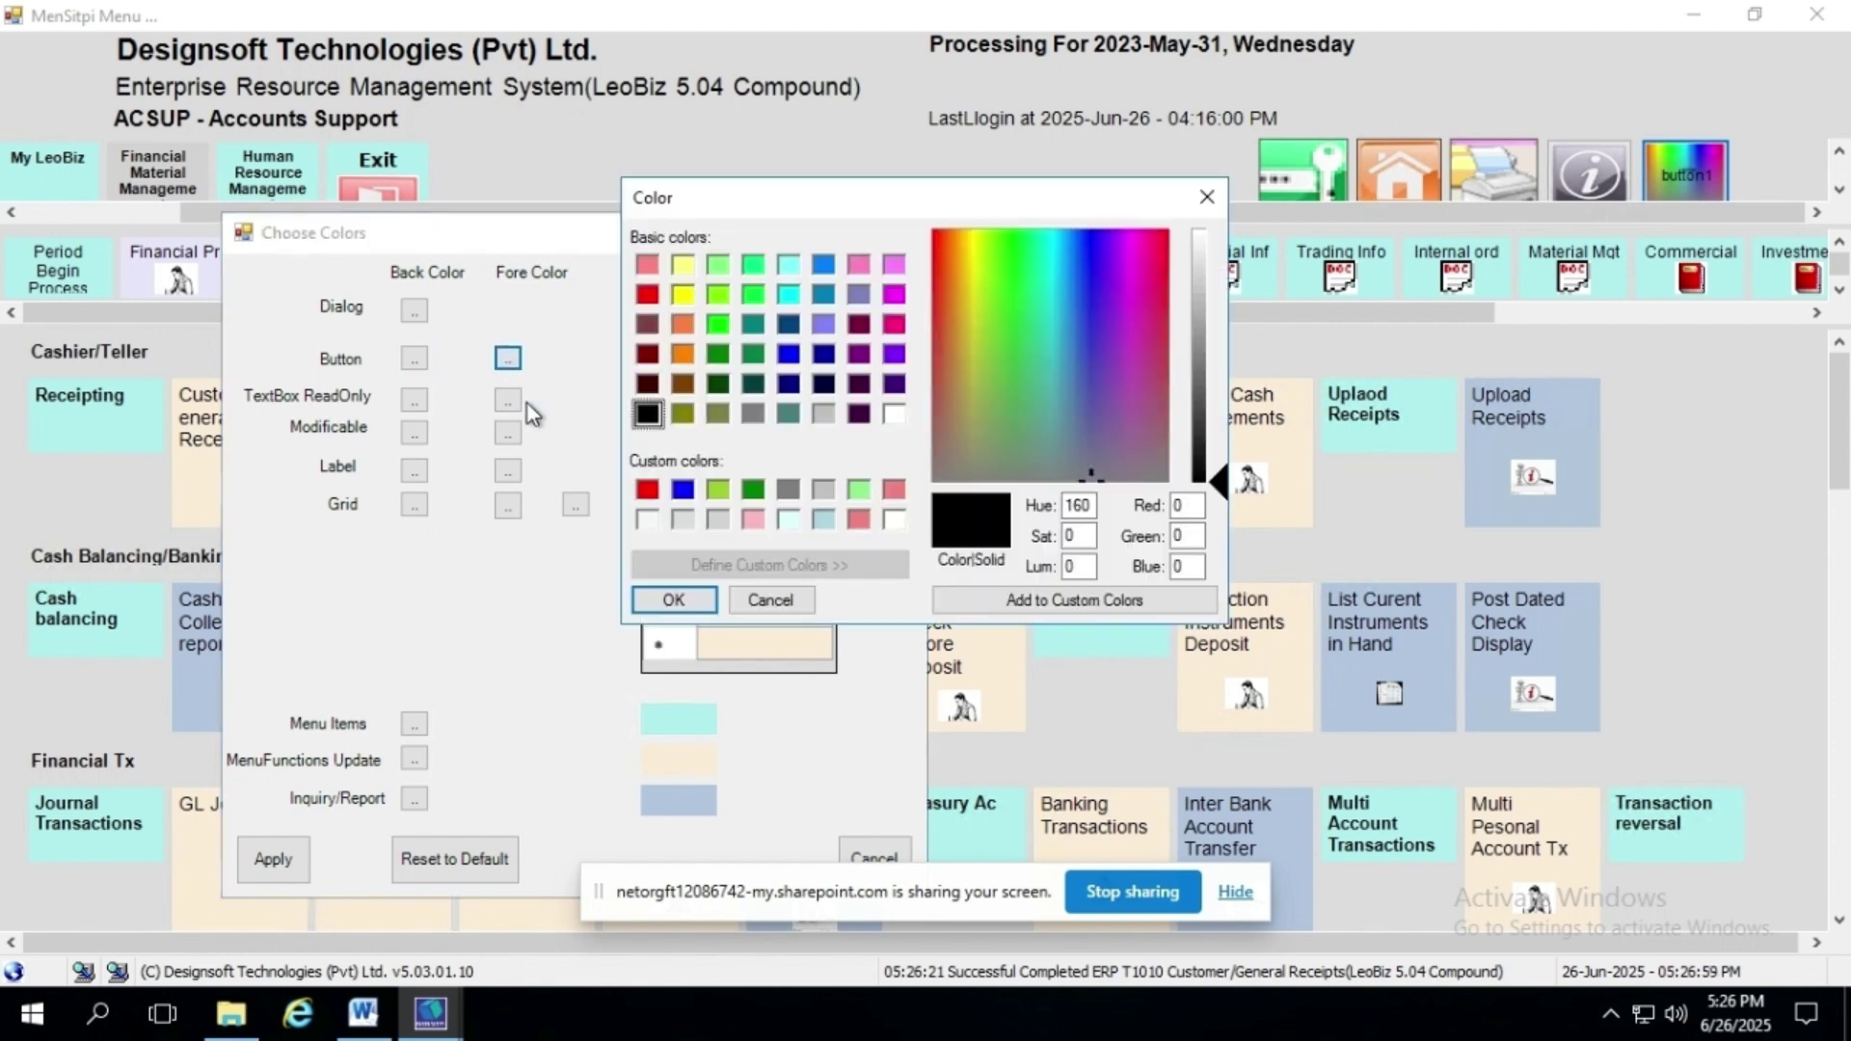
{"action": "left_click", "coordinate": [895, 415]}
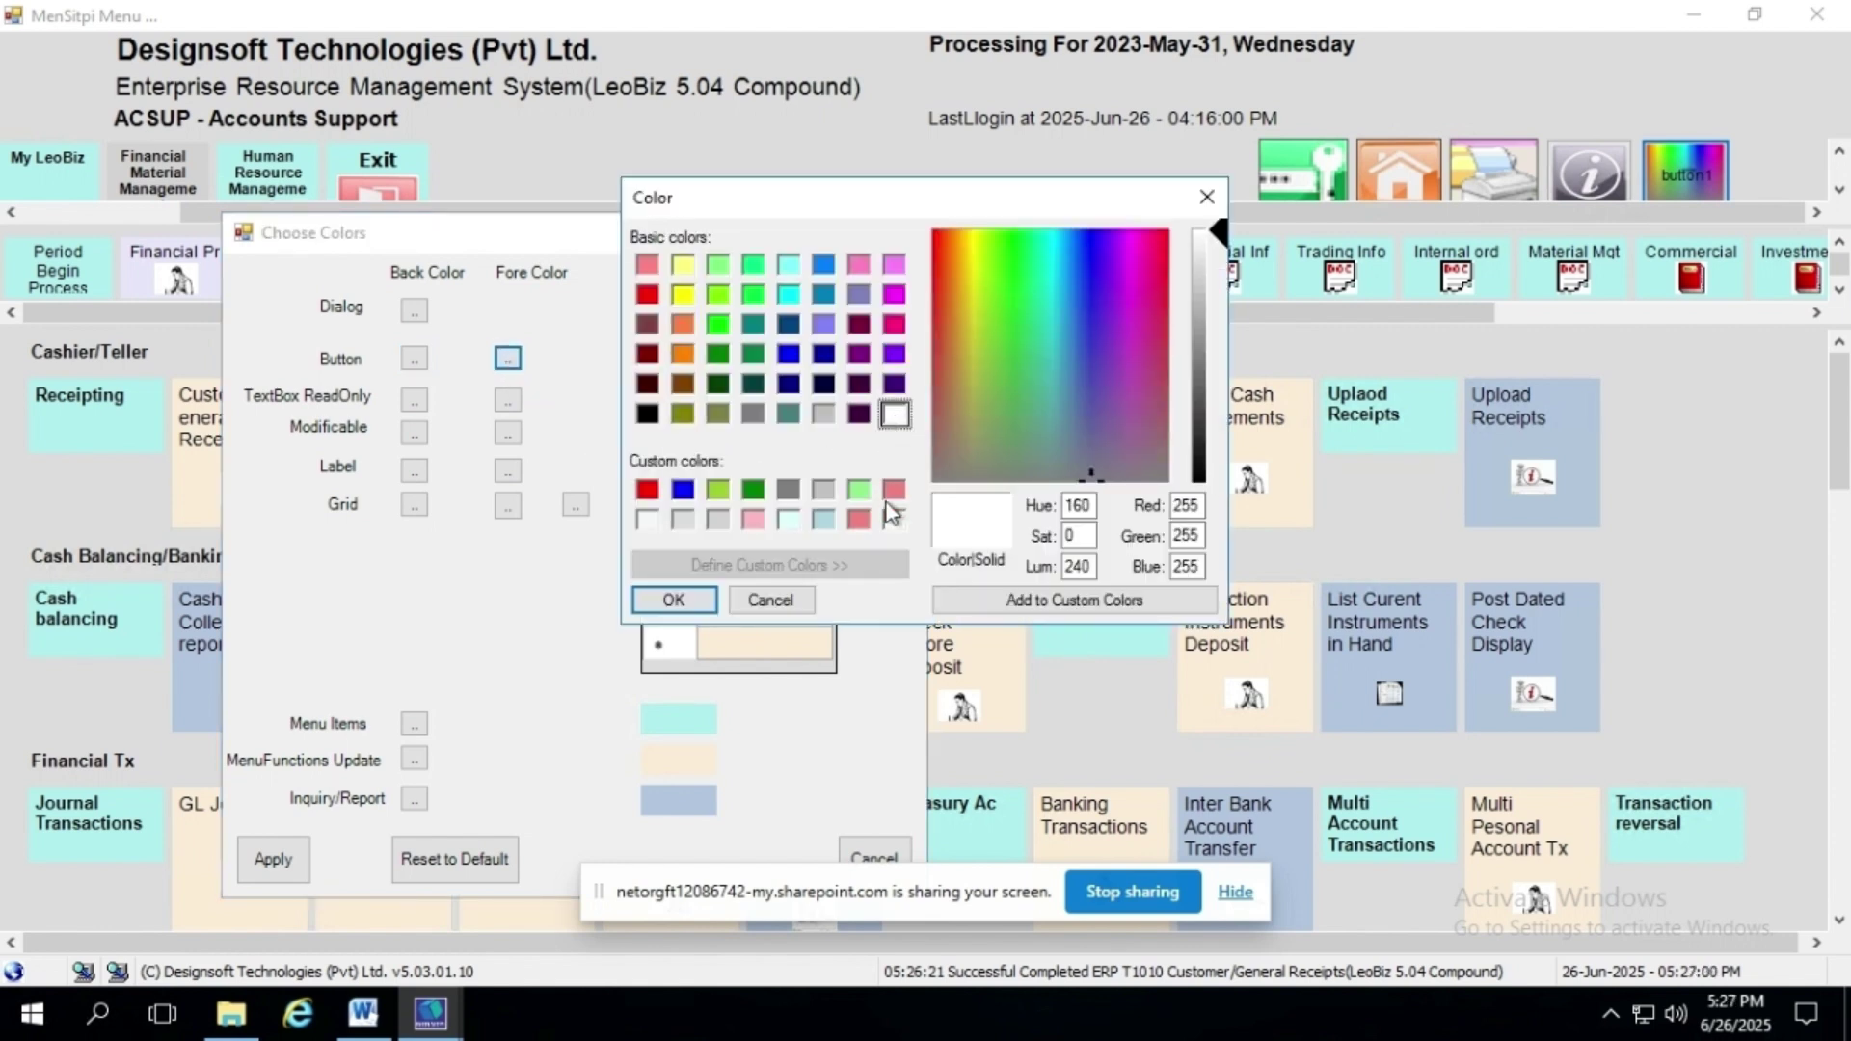
{"action": "left_click", "coordinate": [672, 598]}
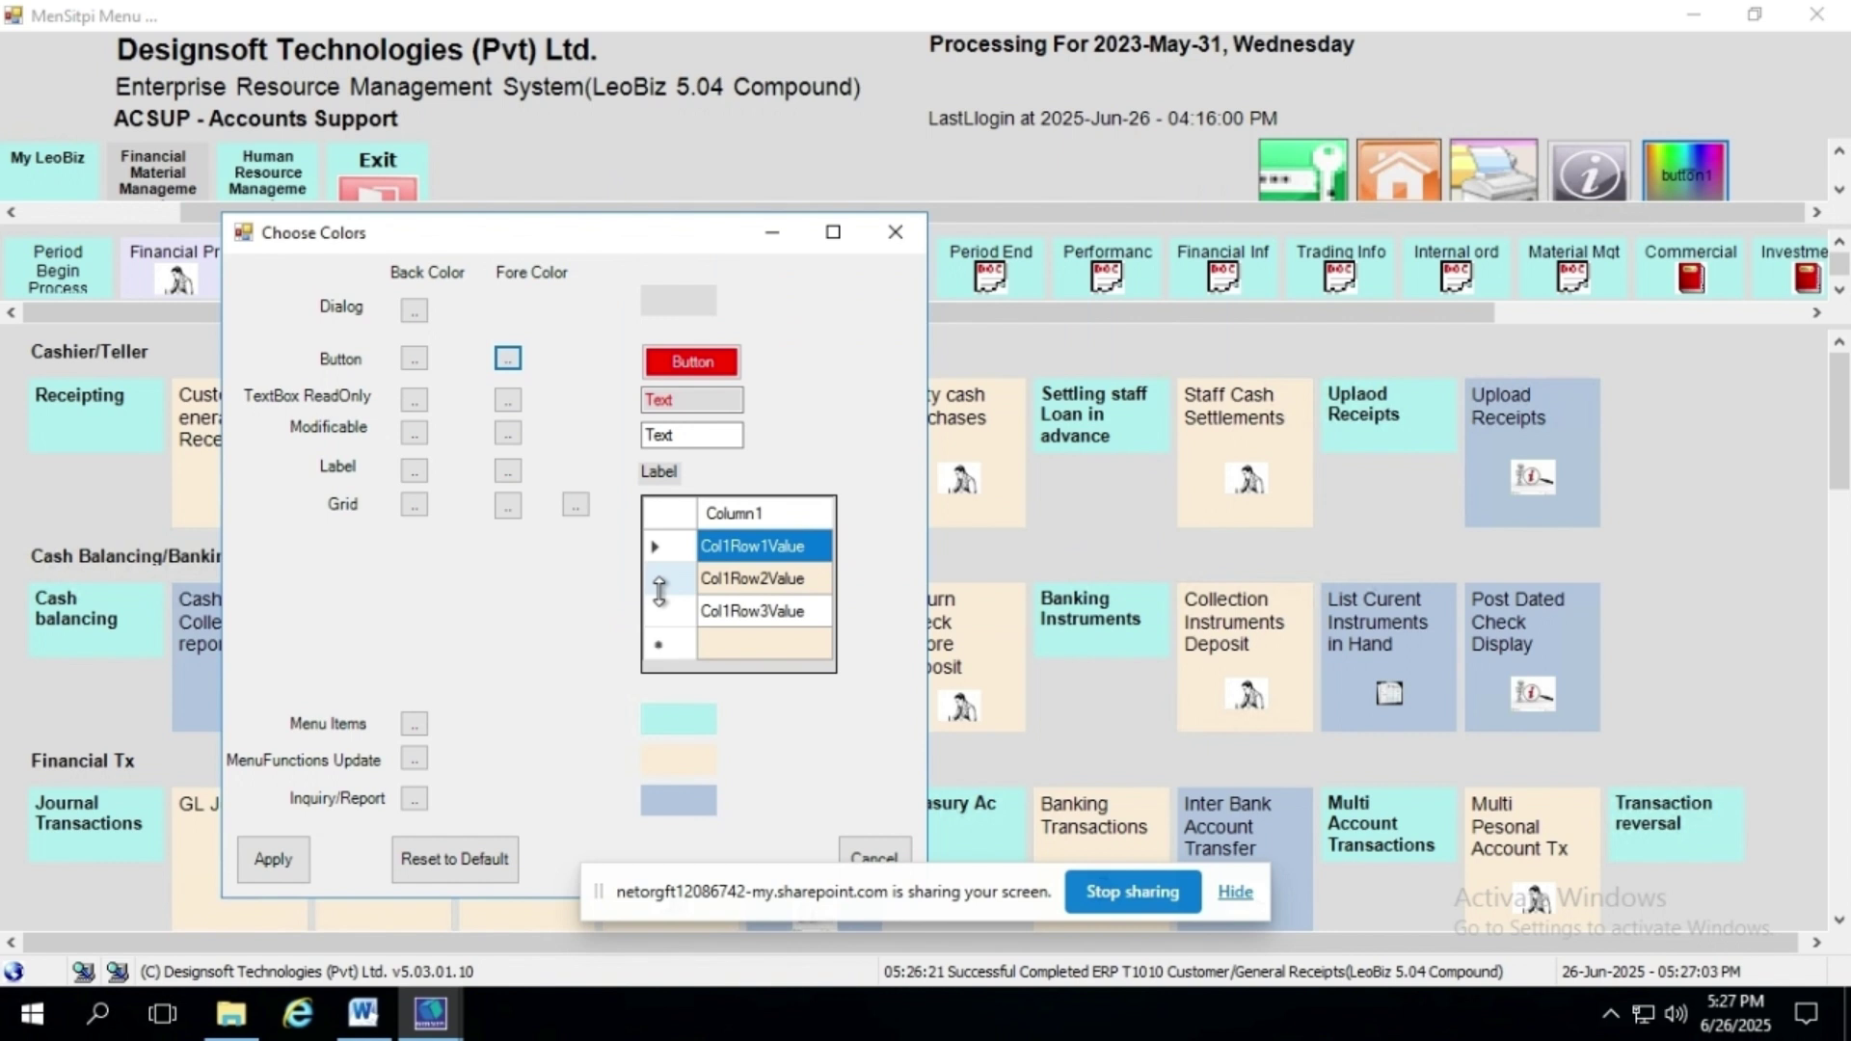
{"action": "left_click", "coordinate": [300, 866]}
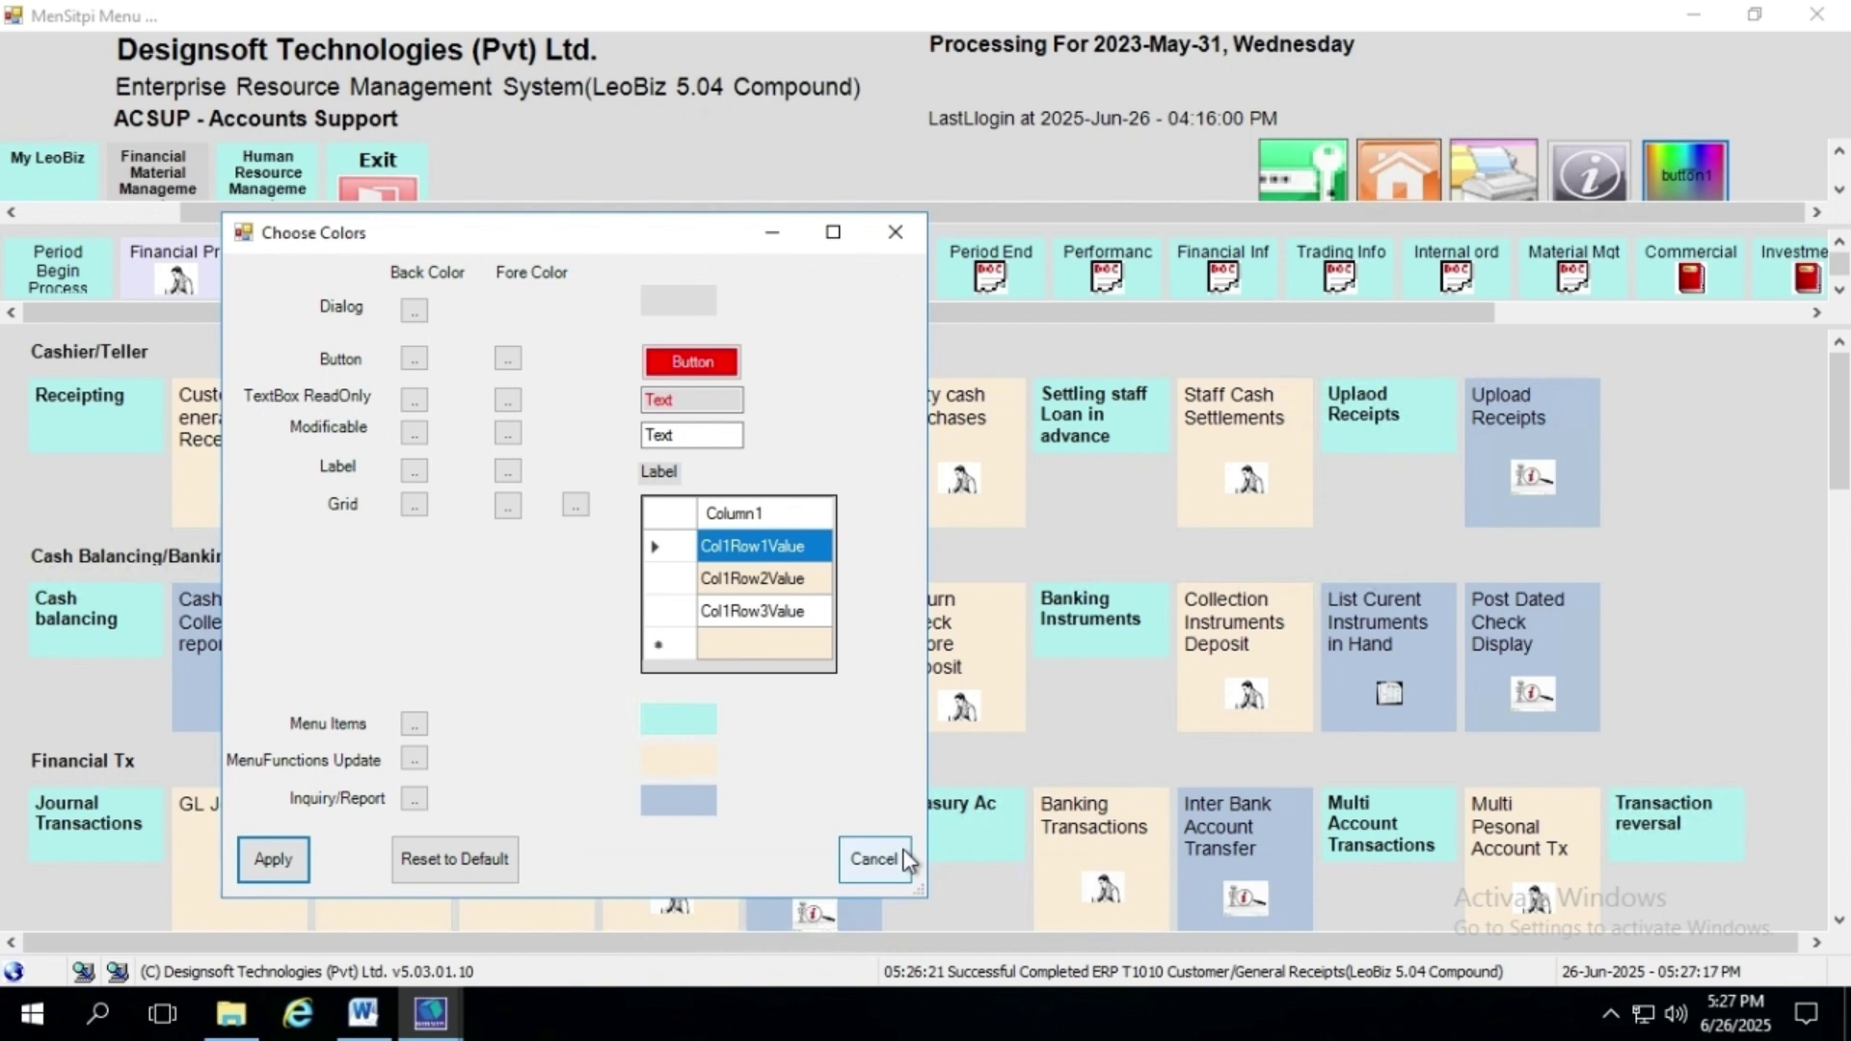
{"action": "left_click", "coordinate": [874, 858]}
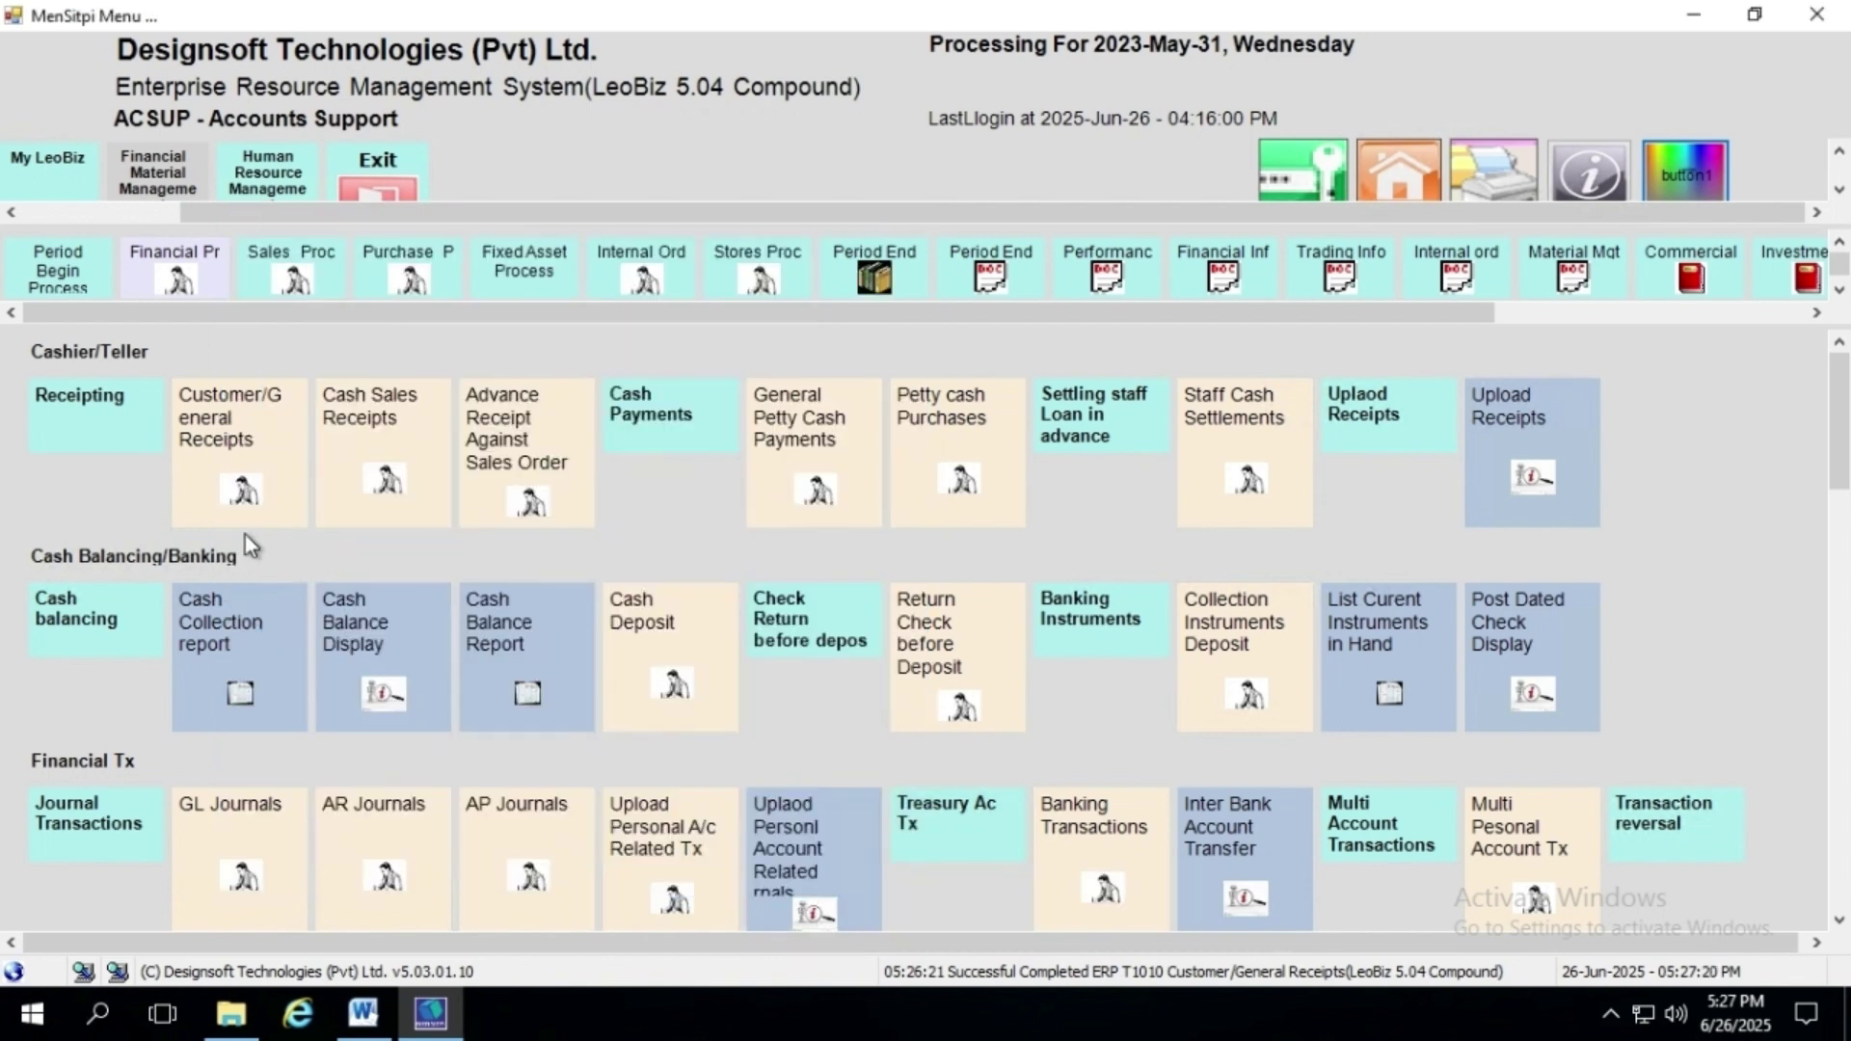
- Start a new session from the Customer/General Receipts function, switch back to the receipts screen, and return to the main menu
{"action": "left_click", "coordinate": [241, 492]}
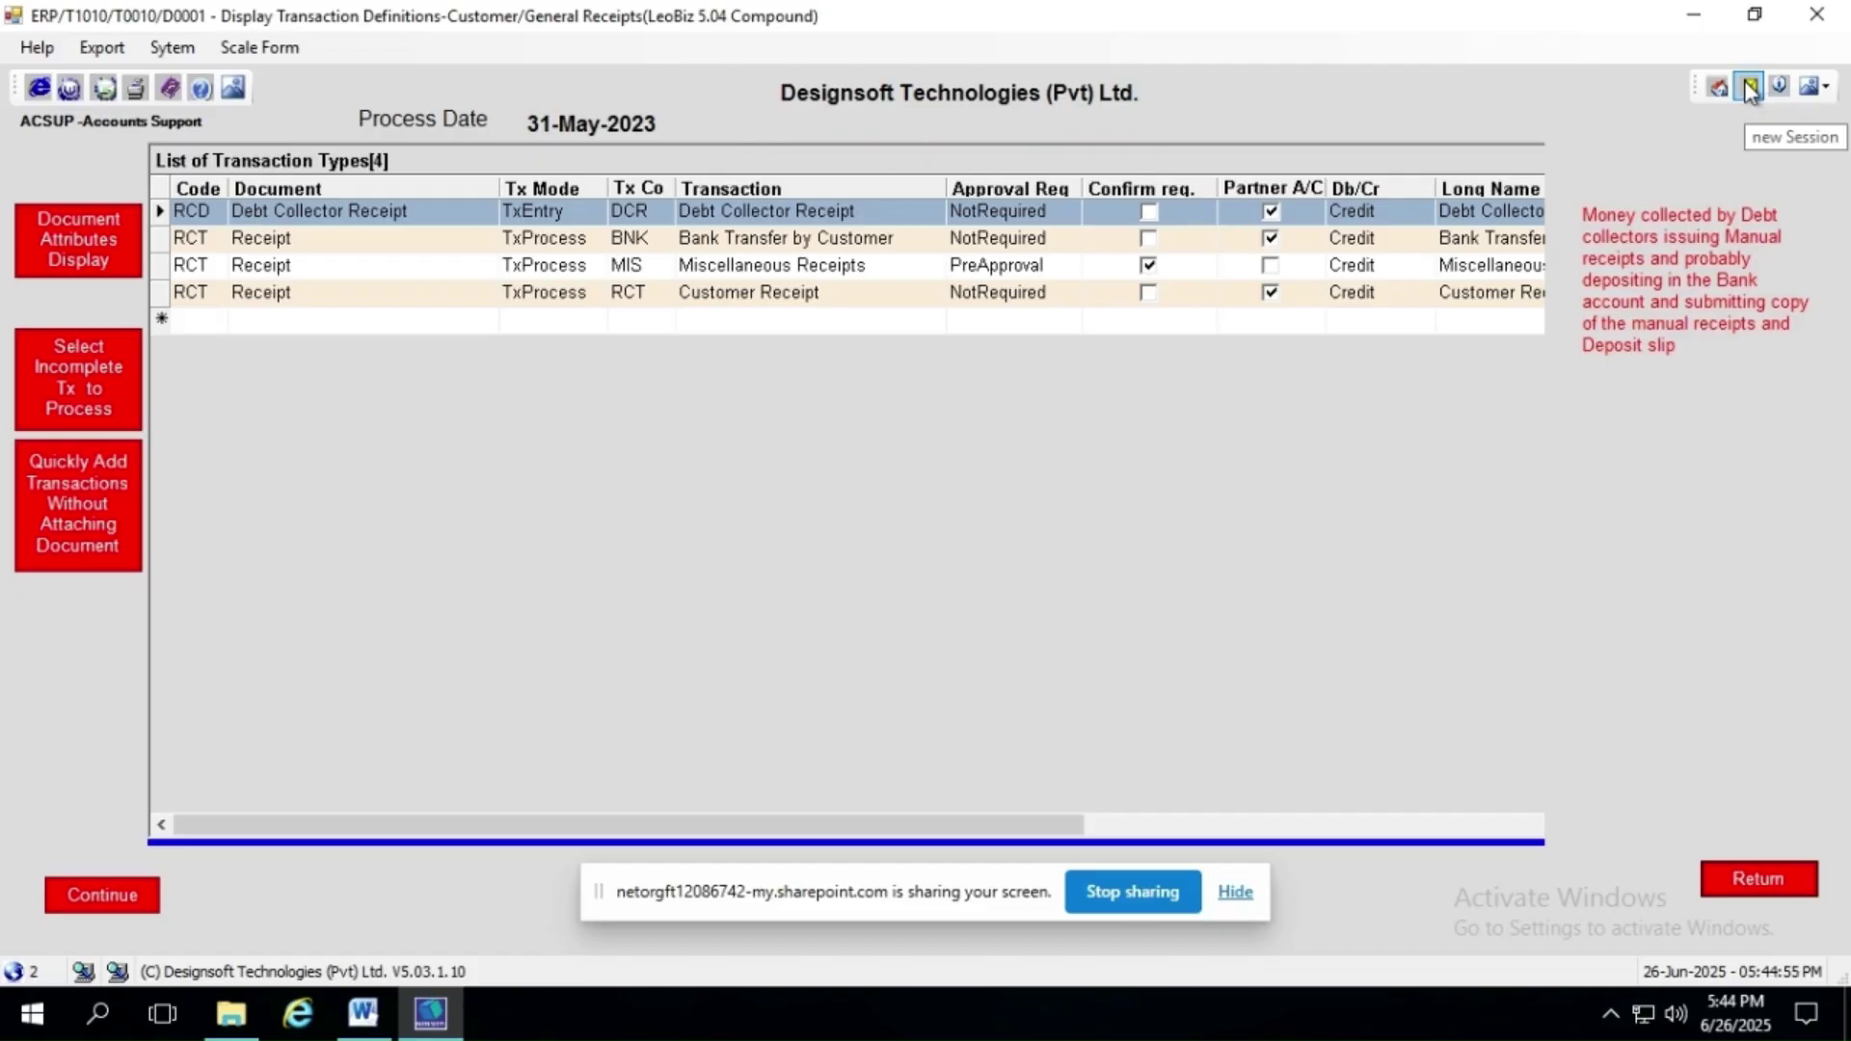
{"action": "left_click", "coordinate": [1749, 88]}
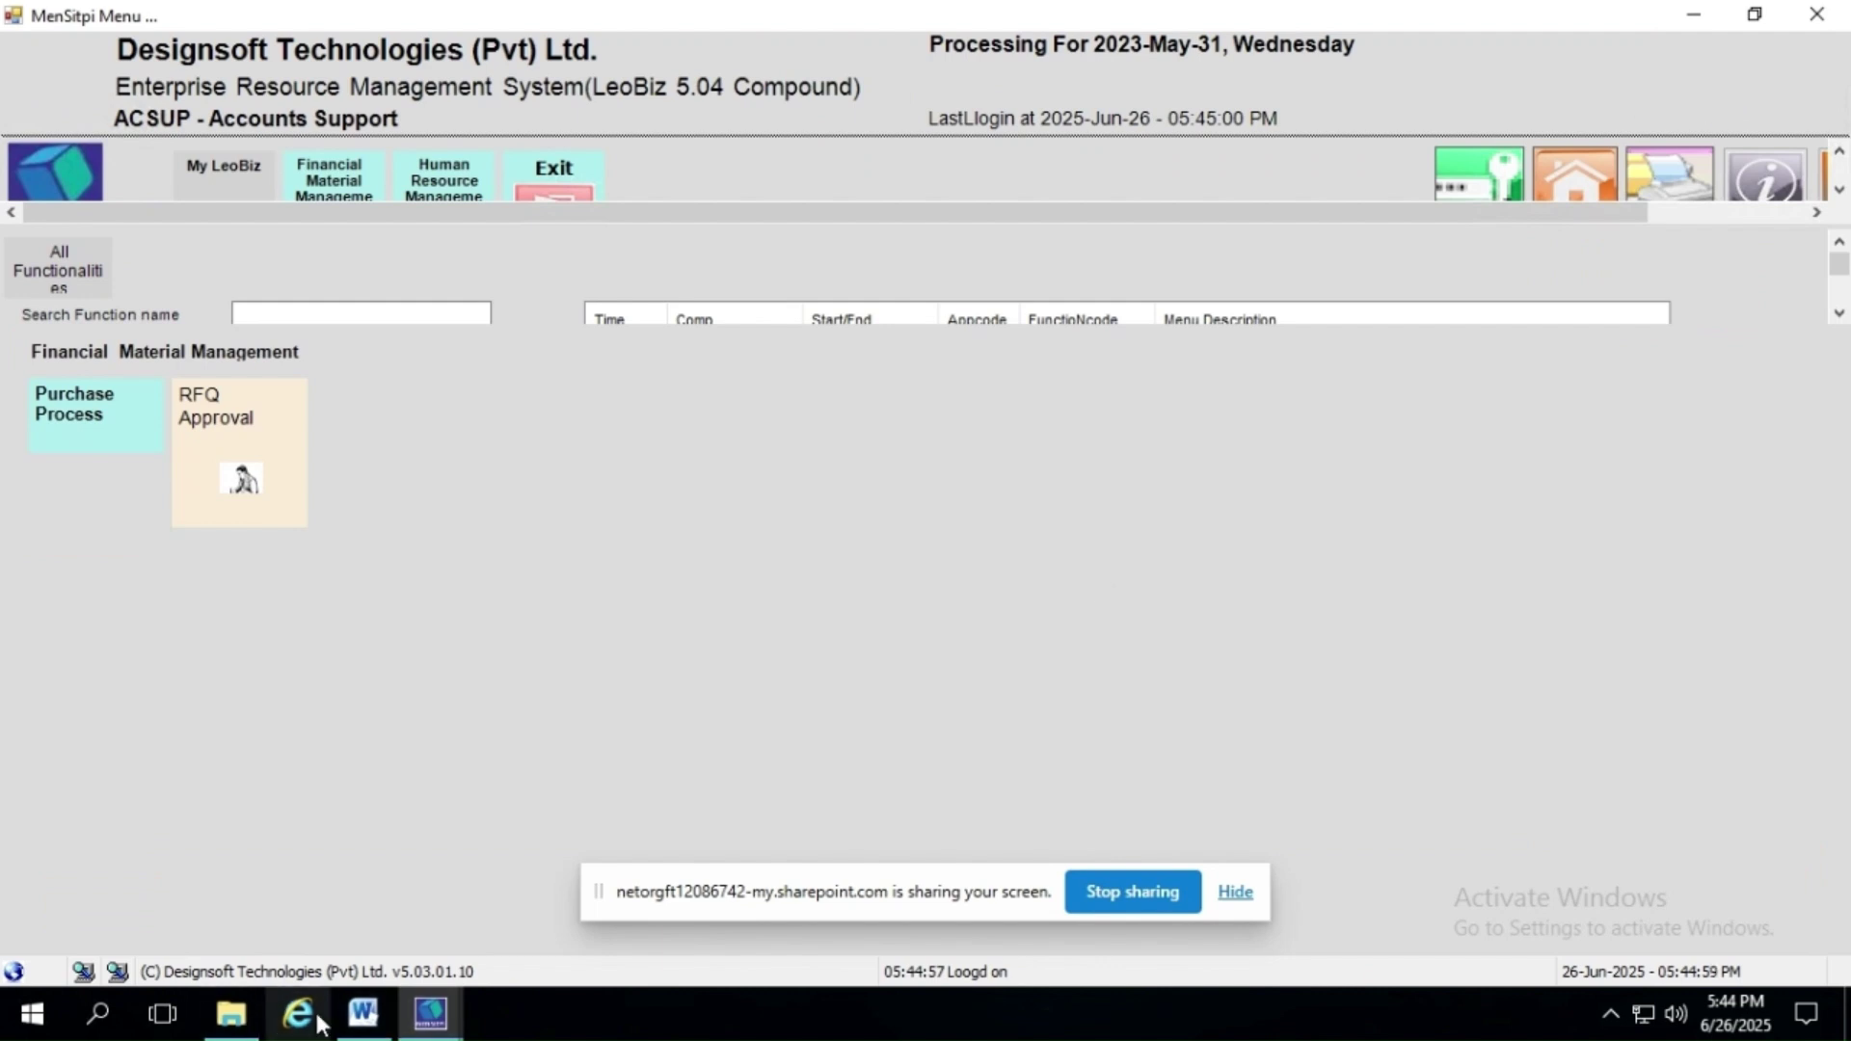
{"action": "mouse_move", "coordinate": [431, 1013]}
{"action": "left_click", "coordinate": [327, 904]}
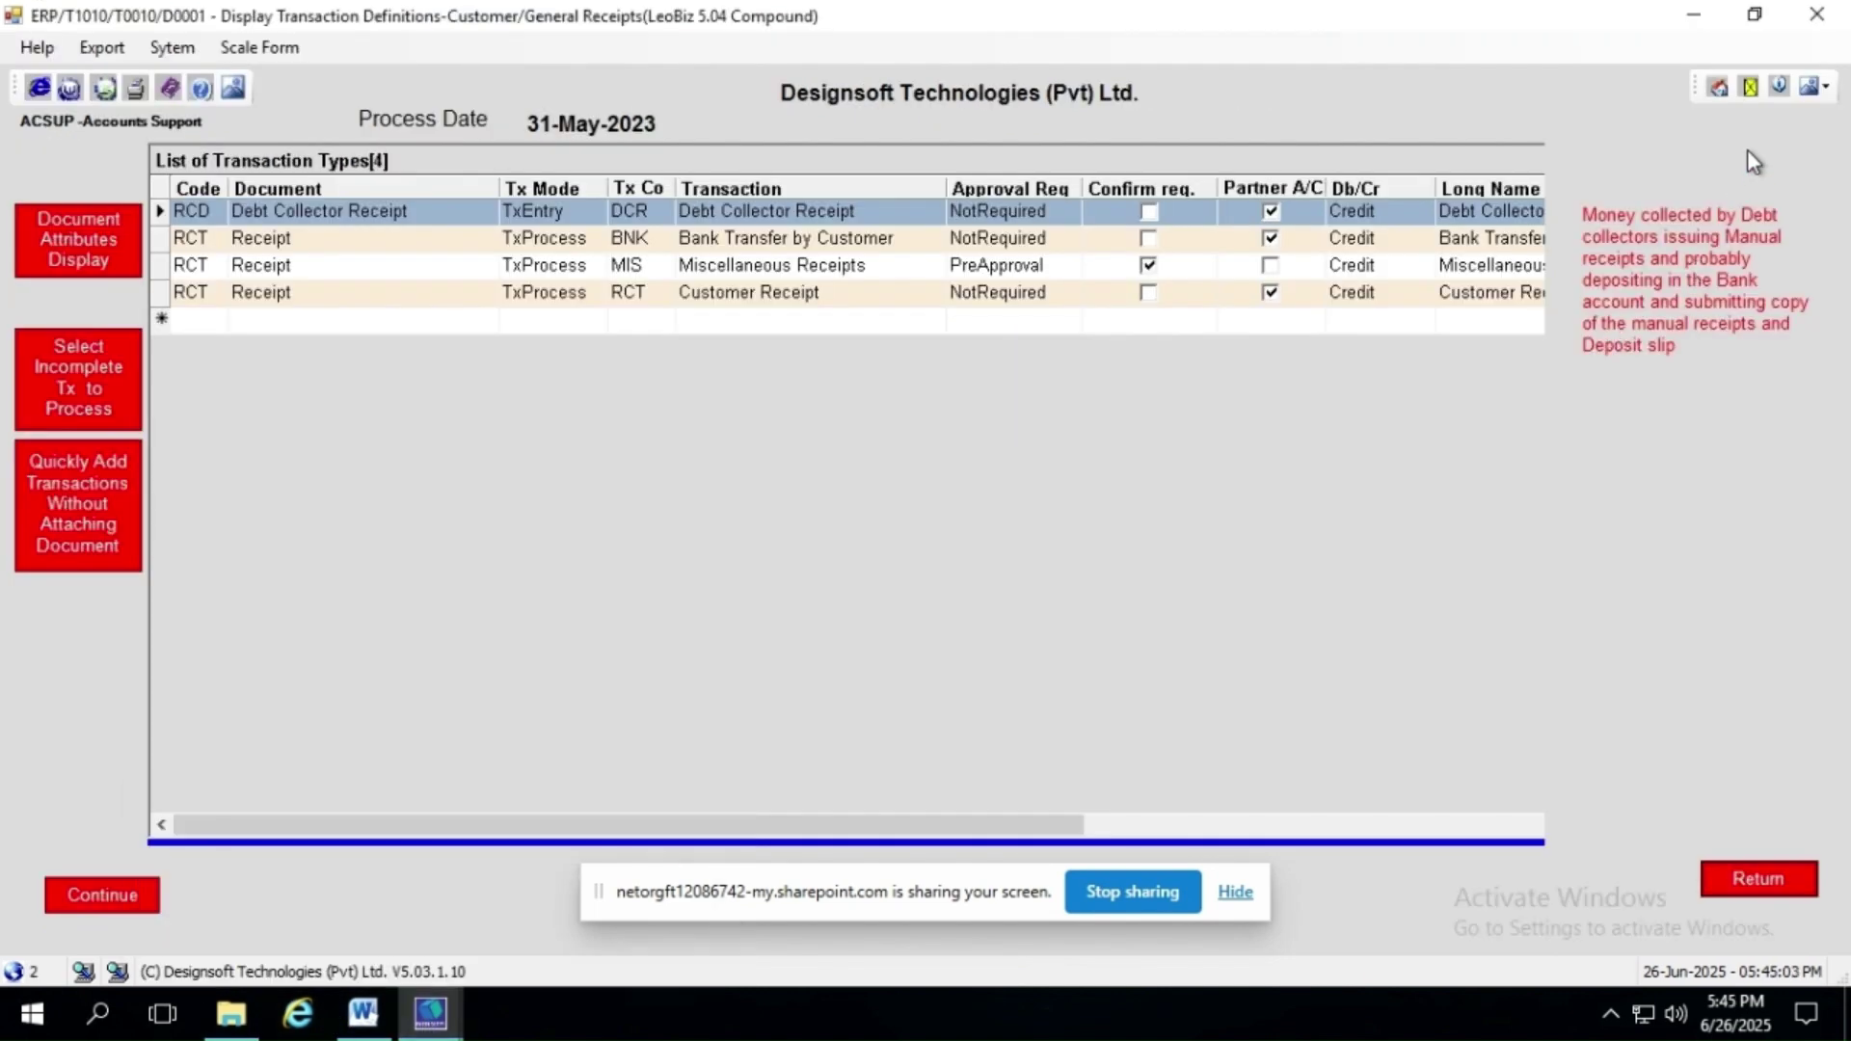
{"action": "left_click", "coordinate": [1716, 91]}
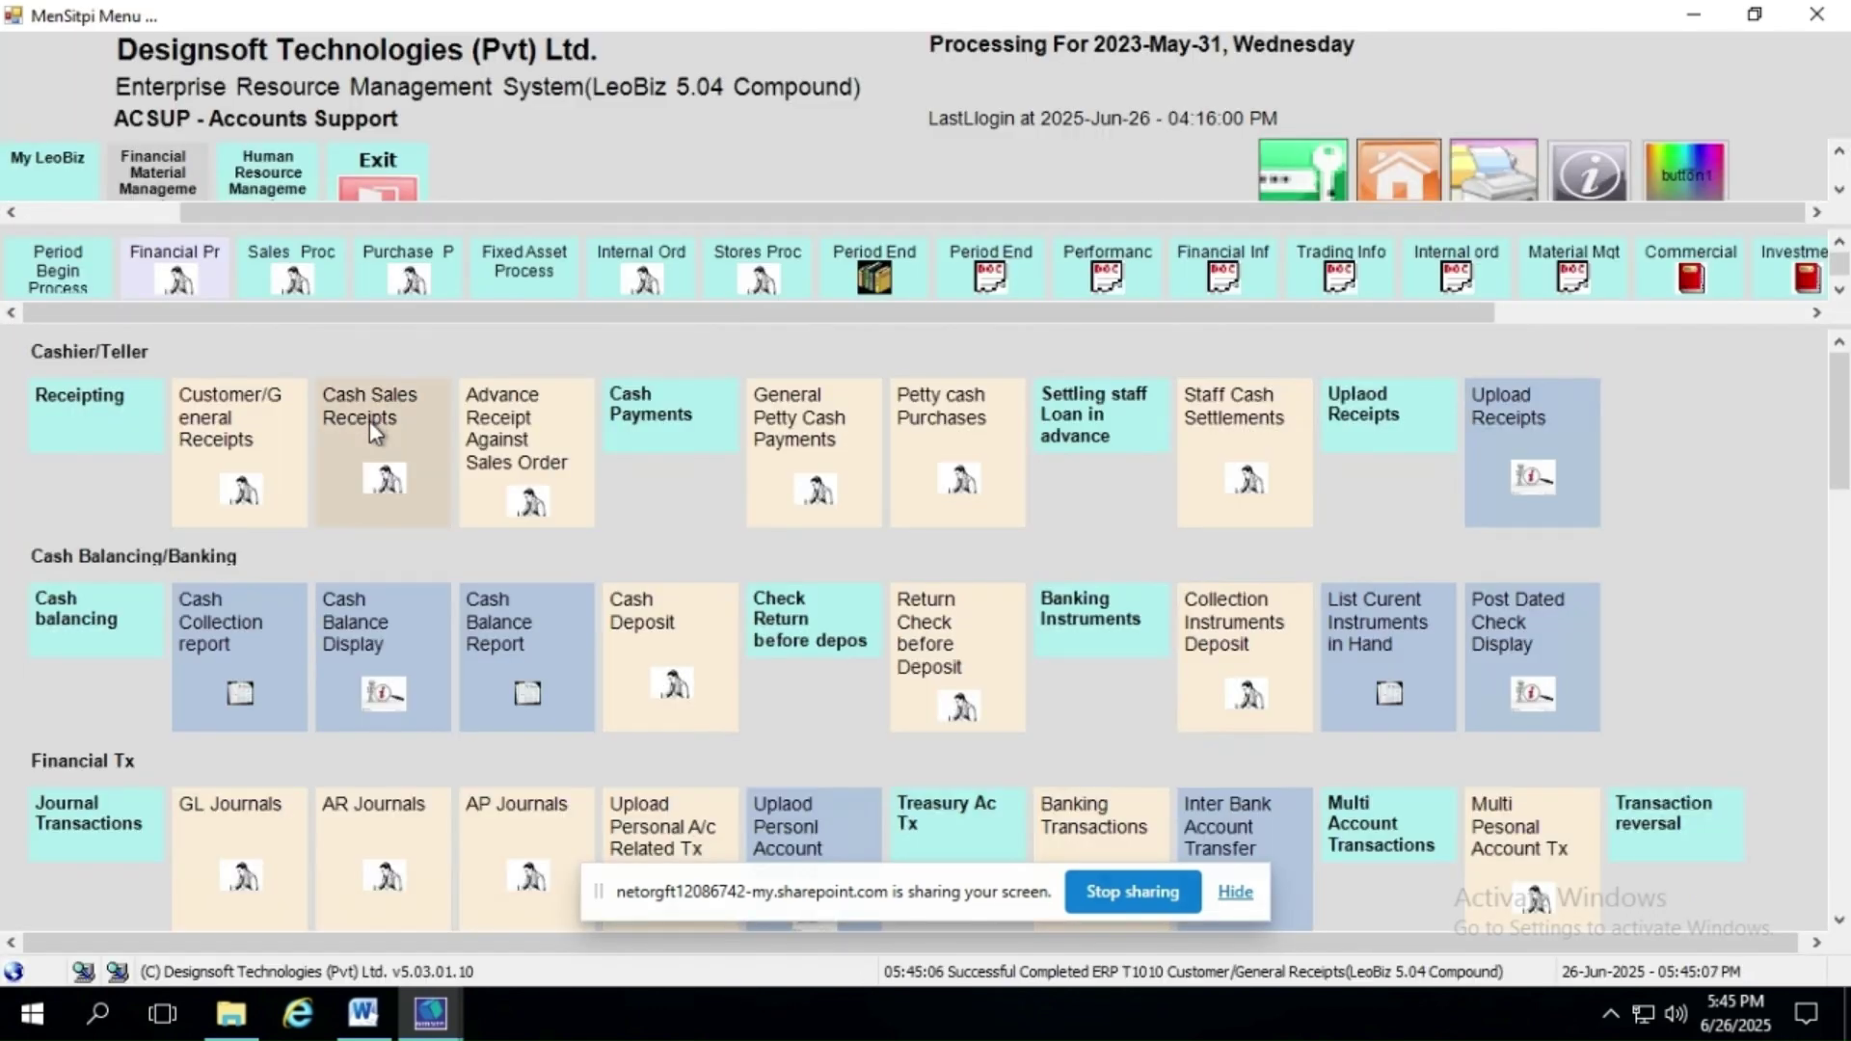
- Reopen Customer/General Receipts, view its application help document, and close the help
{"action": "left_click", "coordinate": [233, 440]}
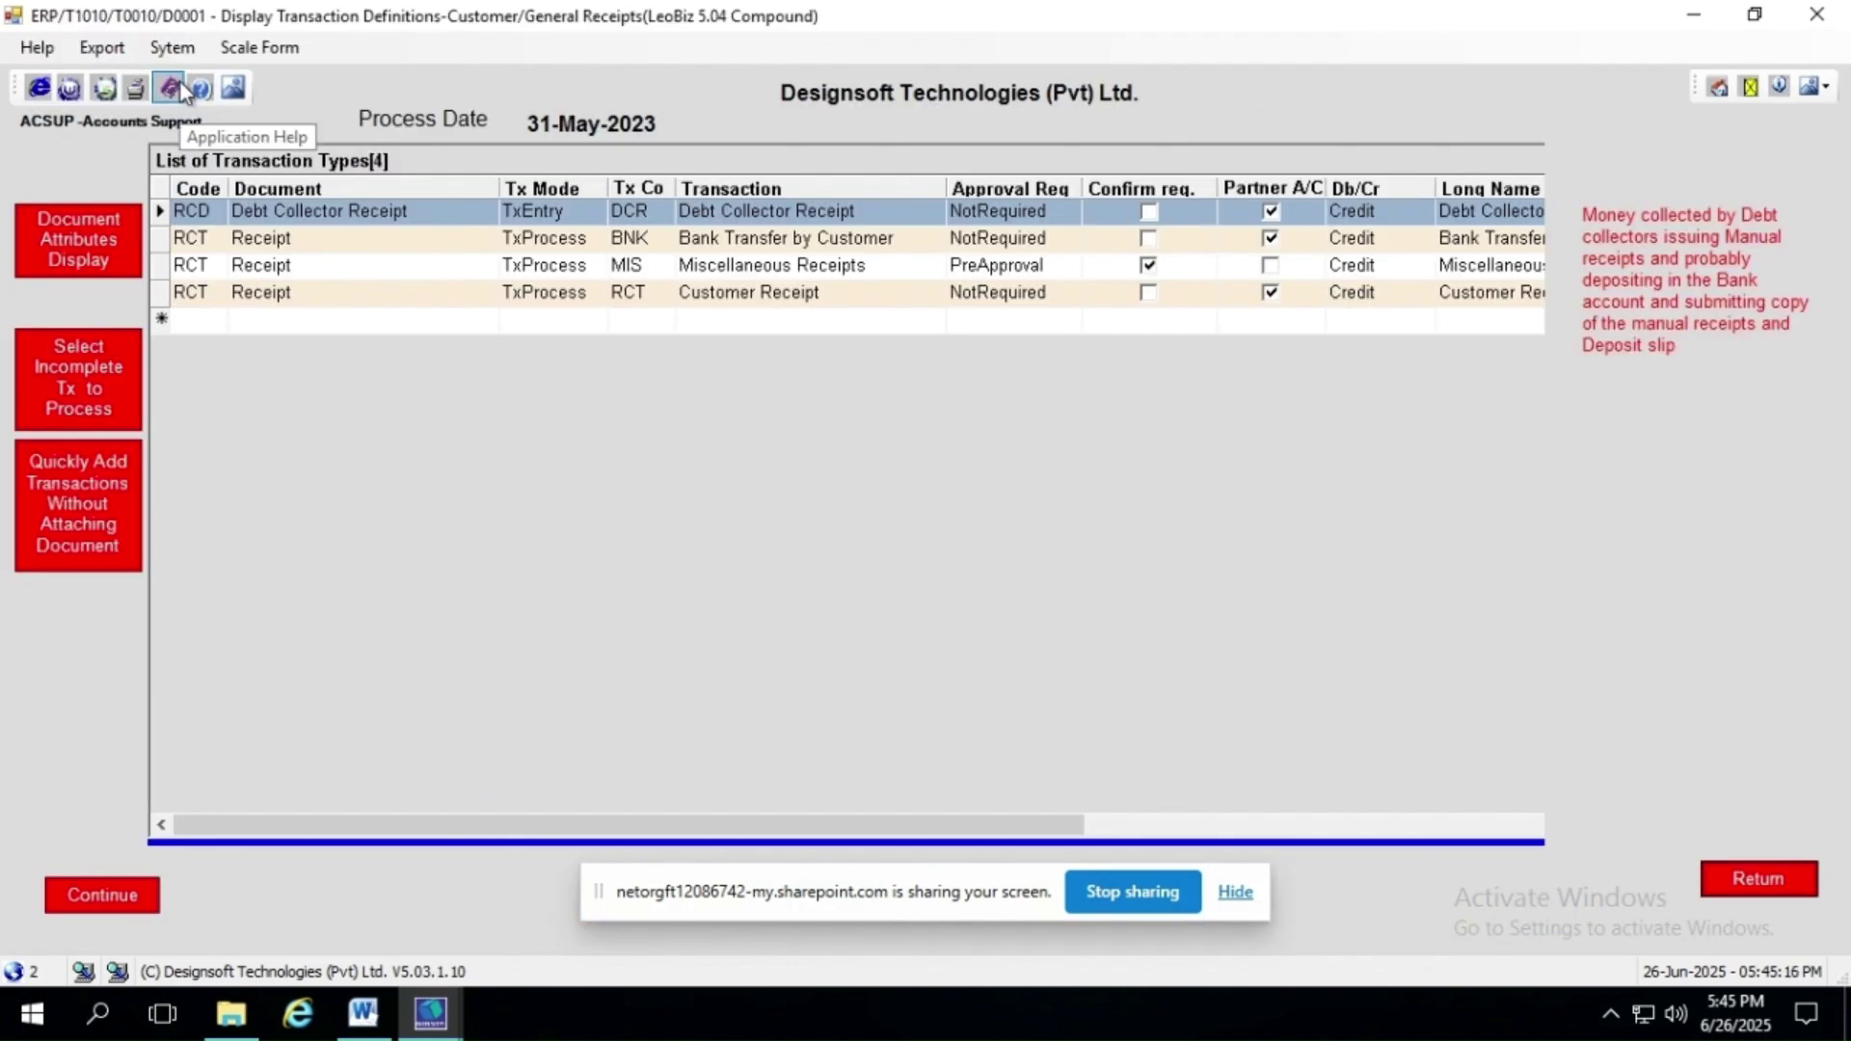
{"action": "left_click", "coordinate": [186, 92]}
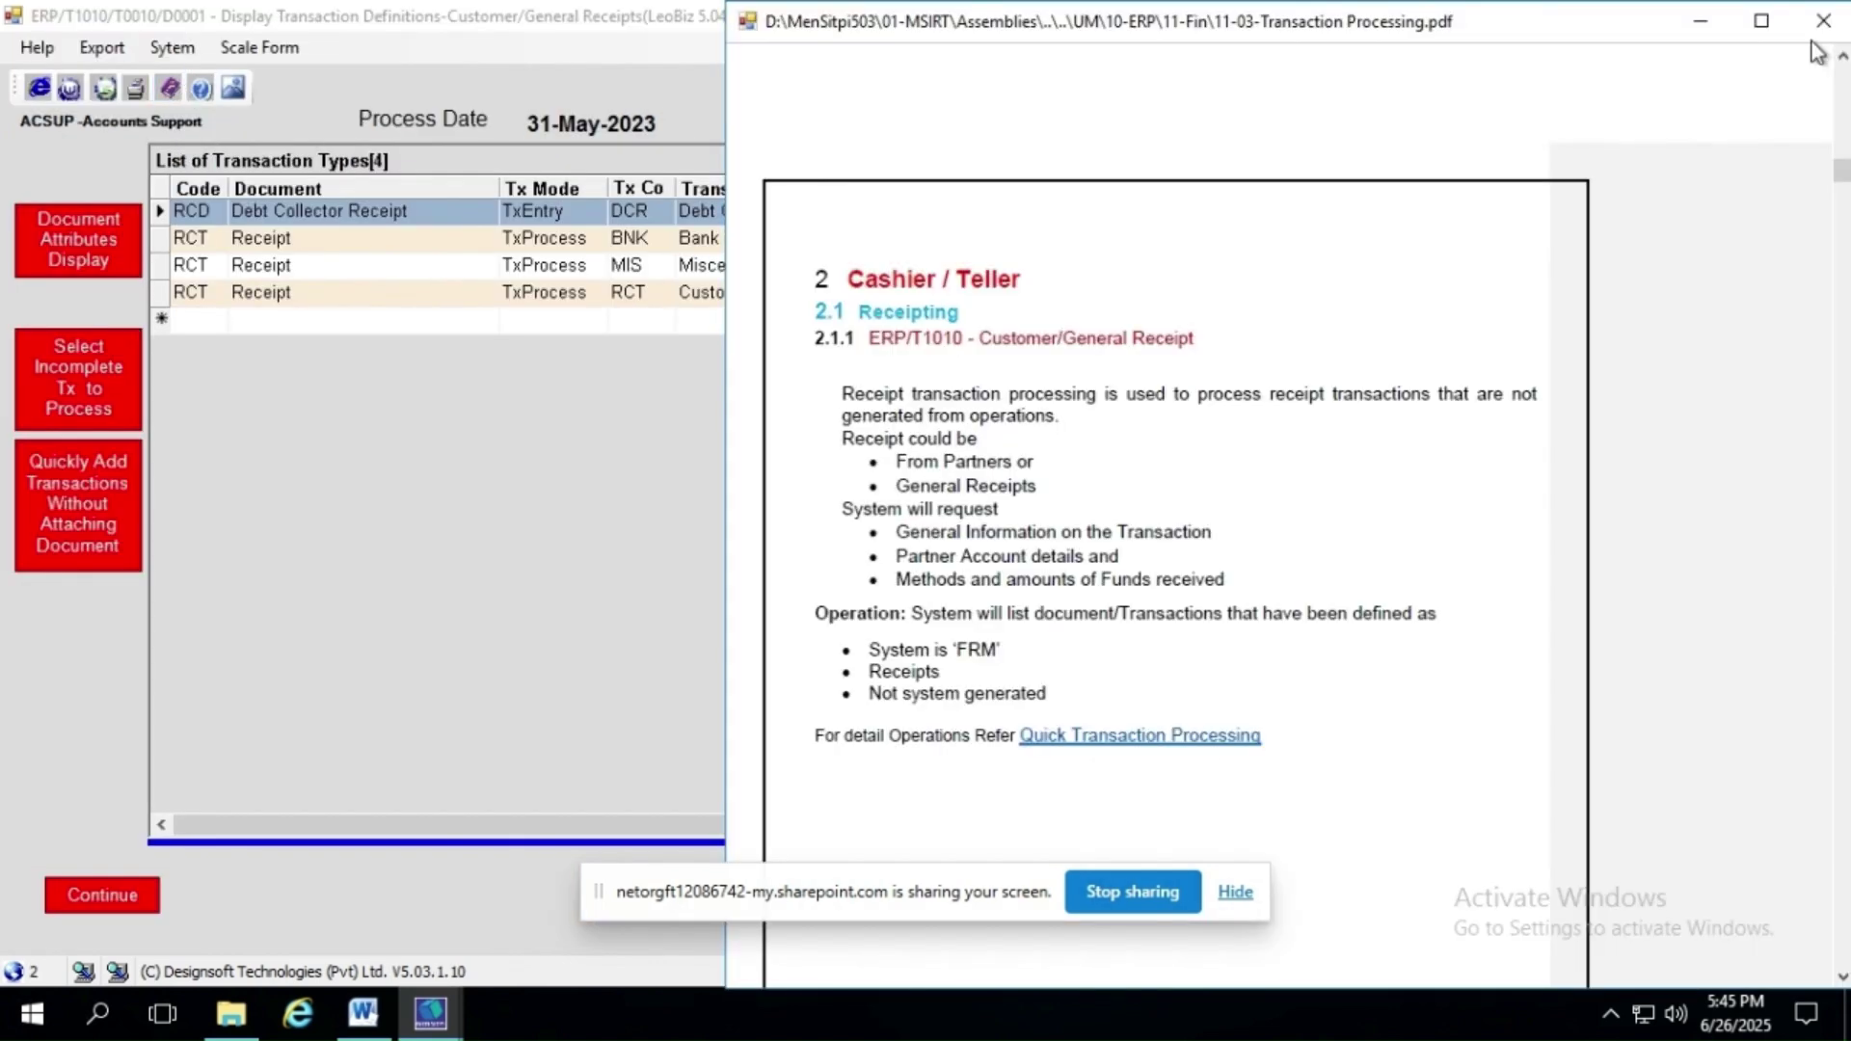
{"action": "left_click", "coordinate": [1818, 25]}
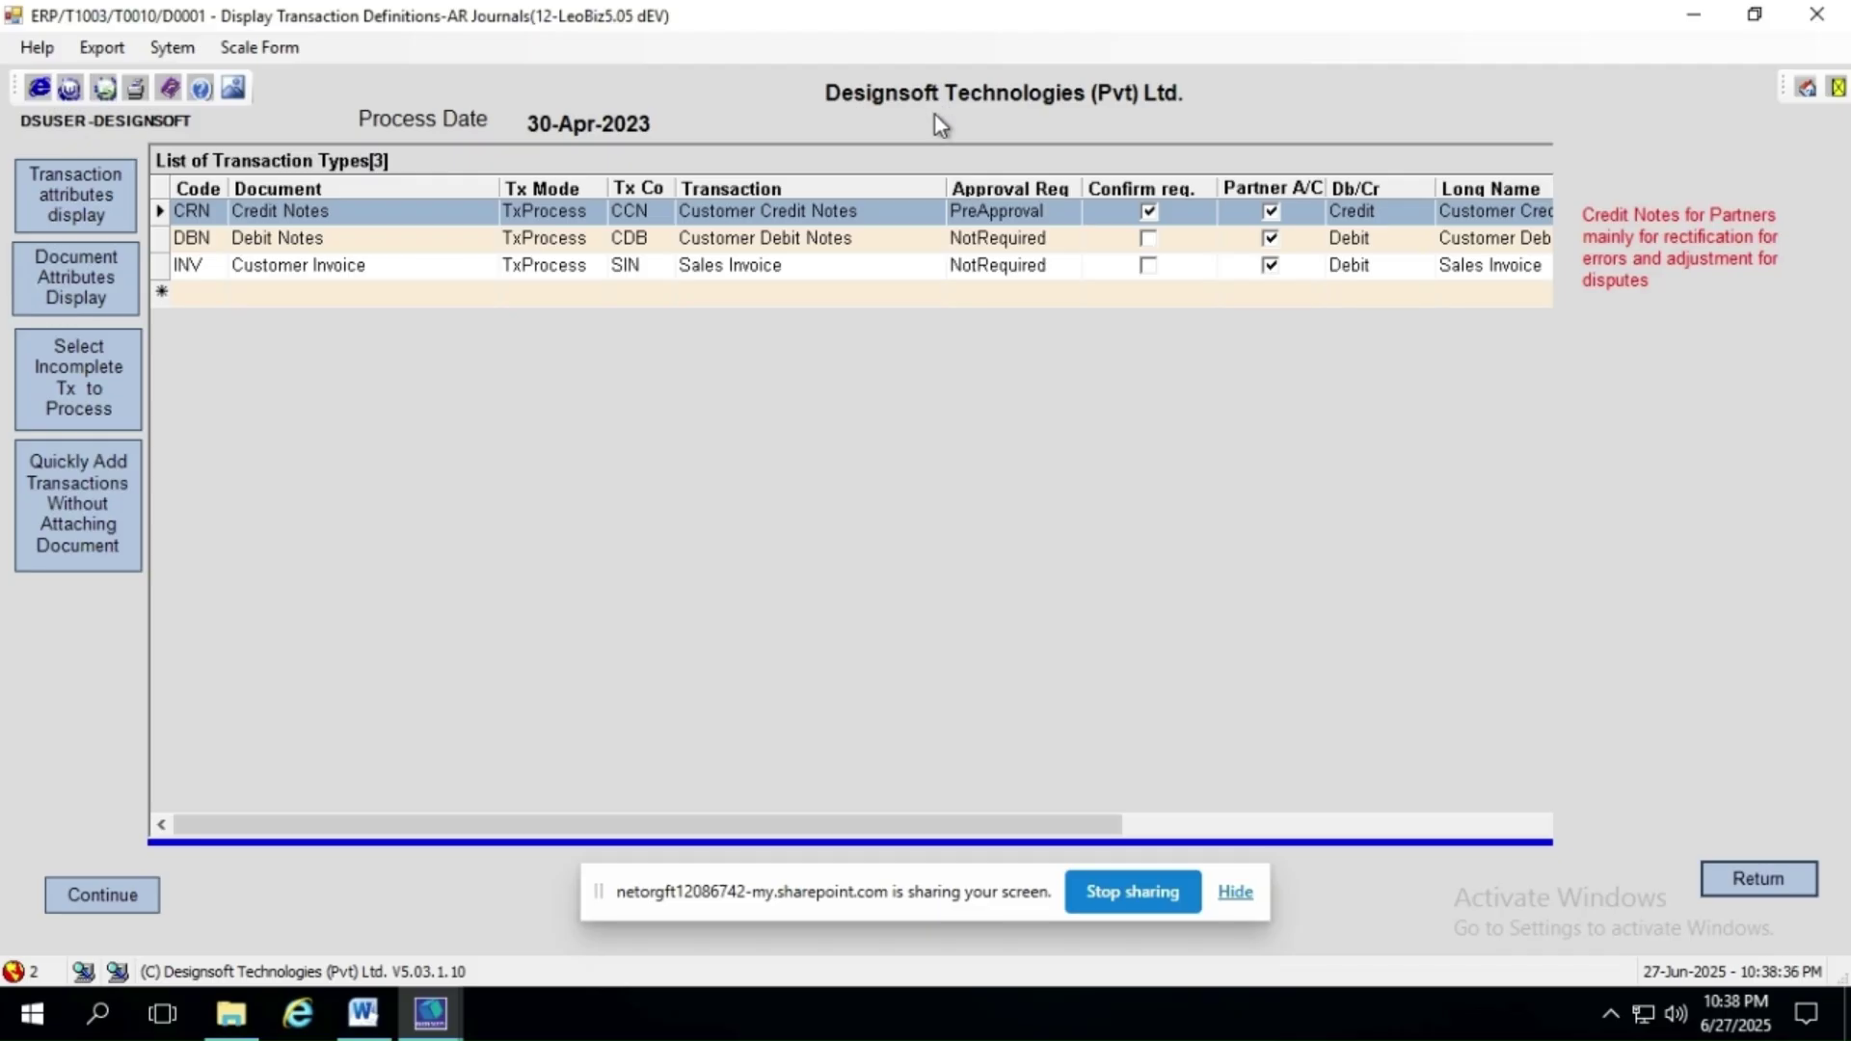
{"action": "mouse_move", "coordinate": [934, 120]}
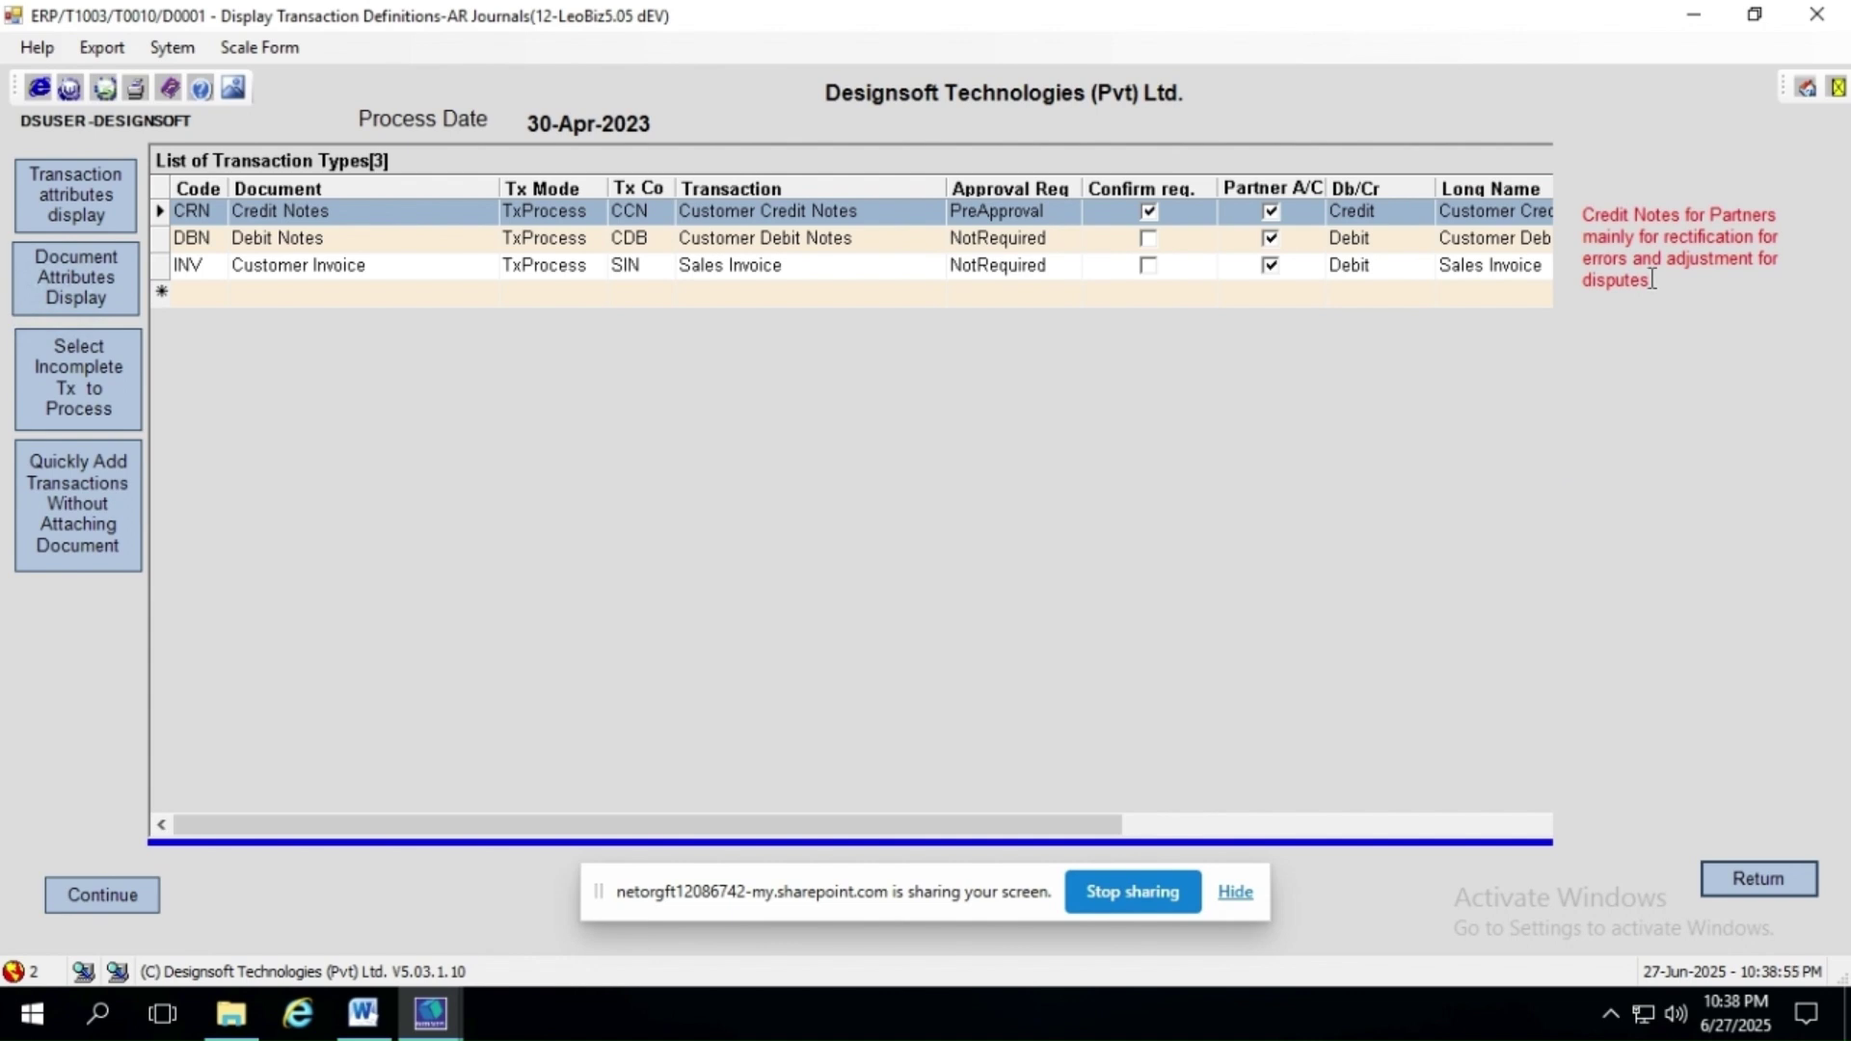
{"action": "mouse_move", "coordinate": [1652, 263]}
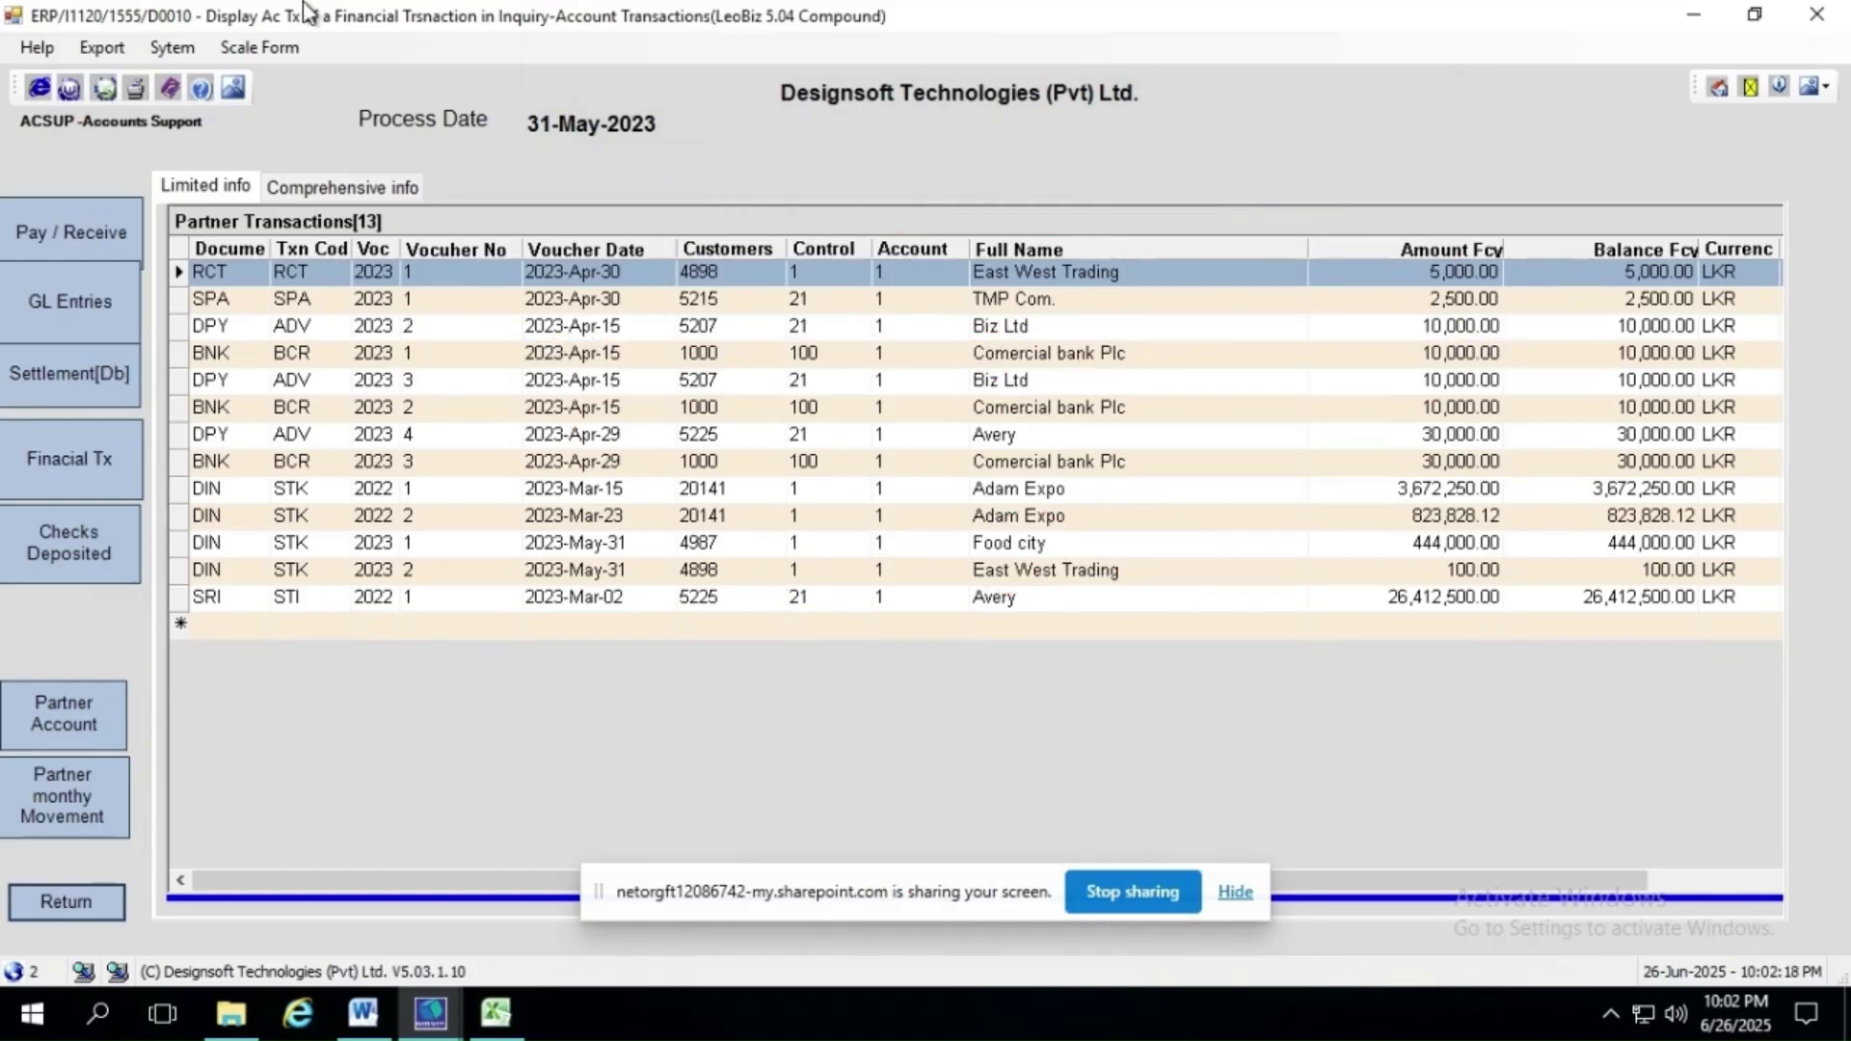
- View the Word and Excel export settings for the Partner Transactions list, returning to the list from each without exporting
{"action": "left_click", "coordinate": [60, 93]}
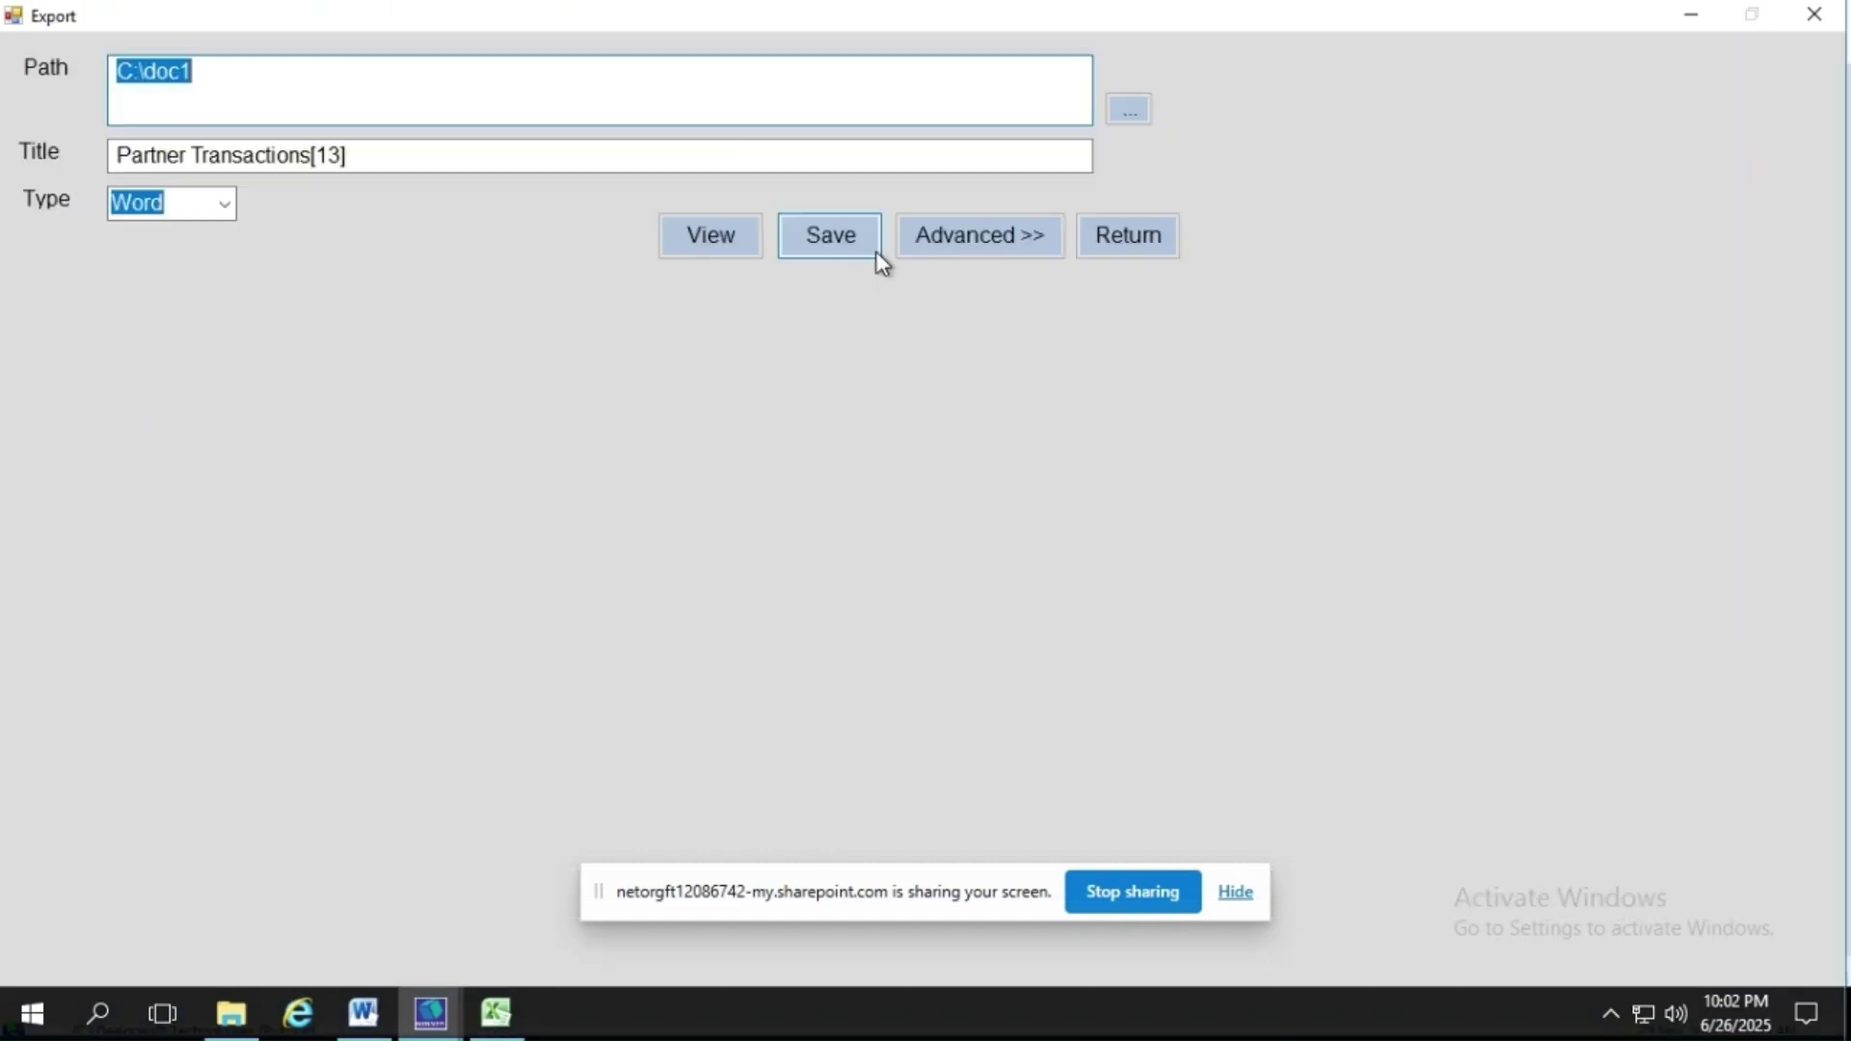
{"action": "left_click", "coordinate": [1156, 253]}
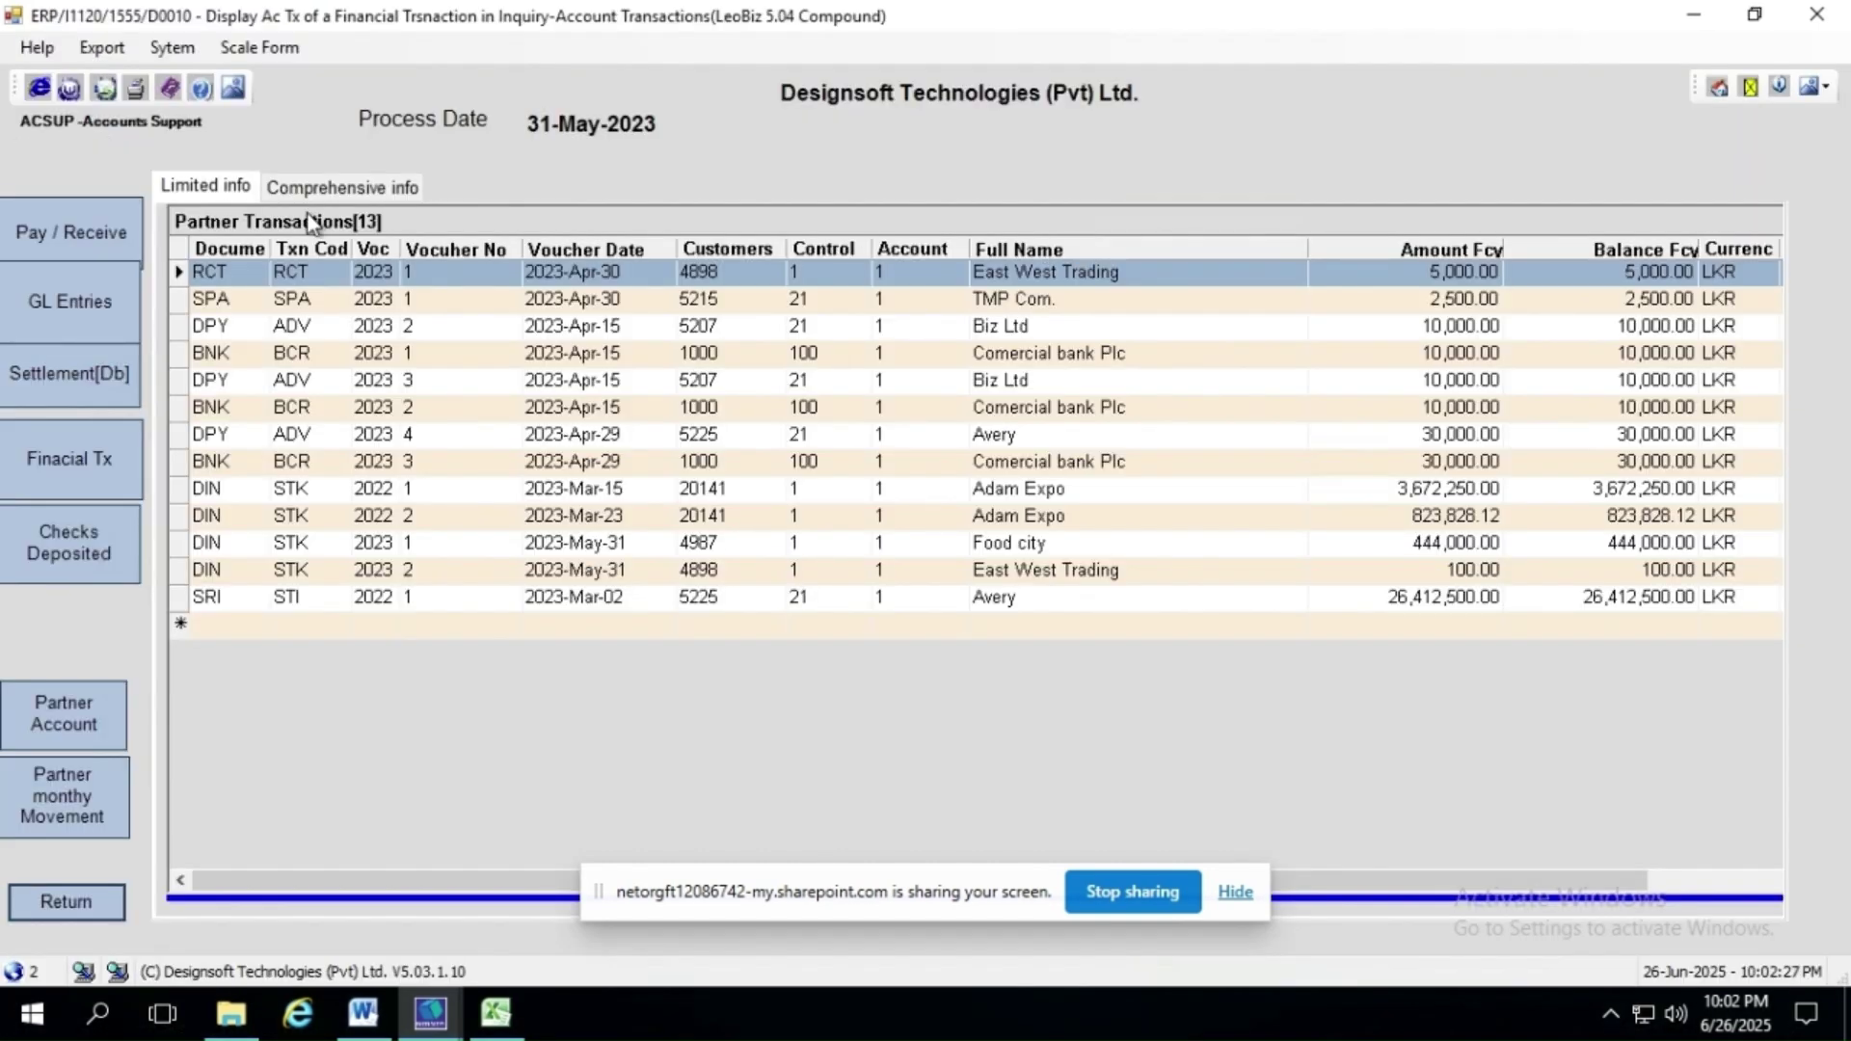
{"action": "left_click", "coordinate": [104, 89]}
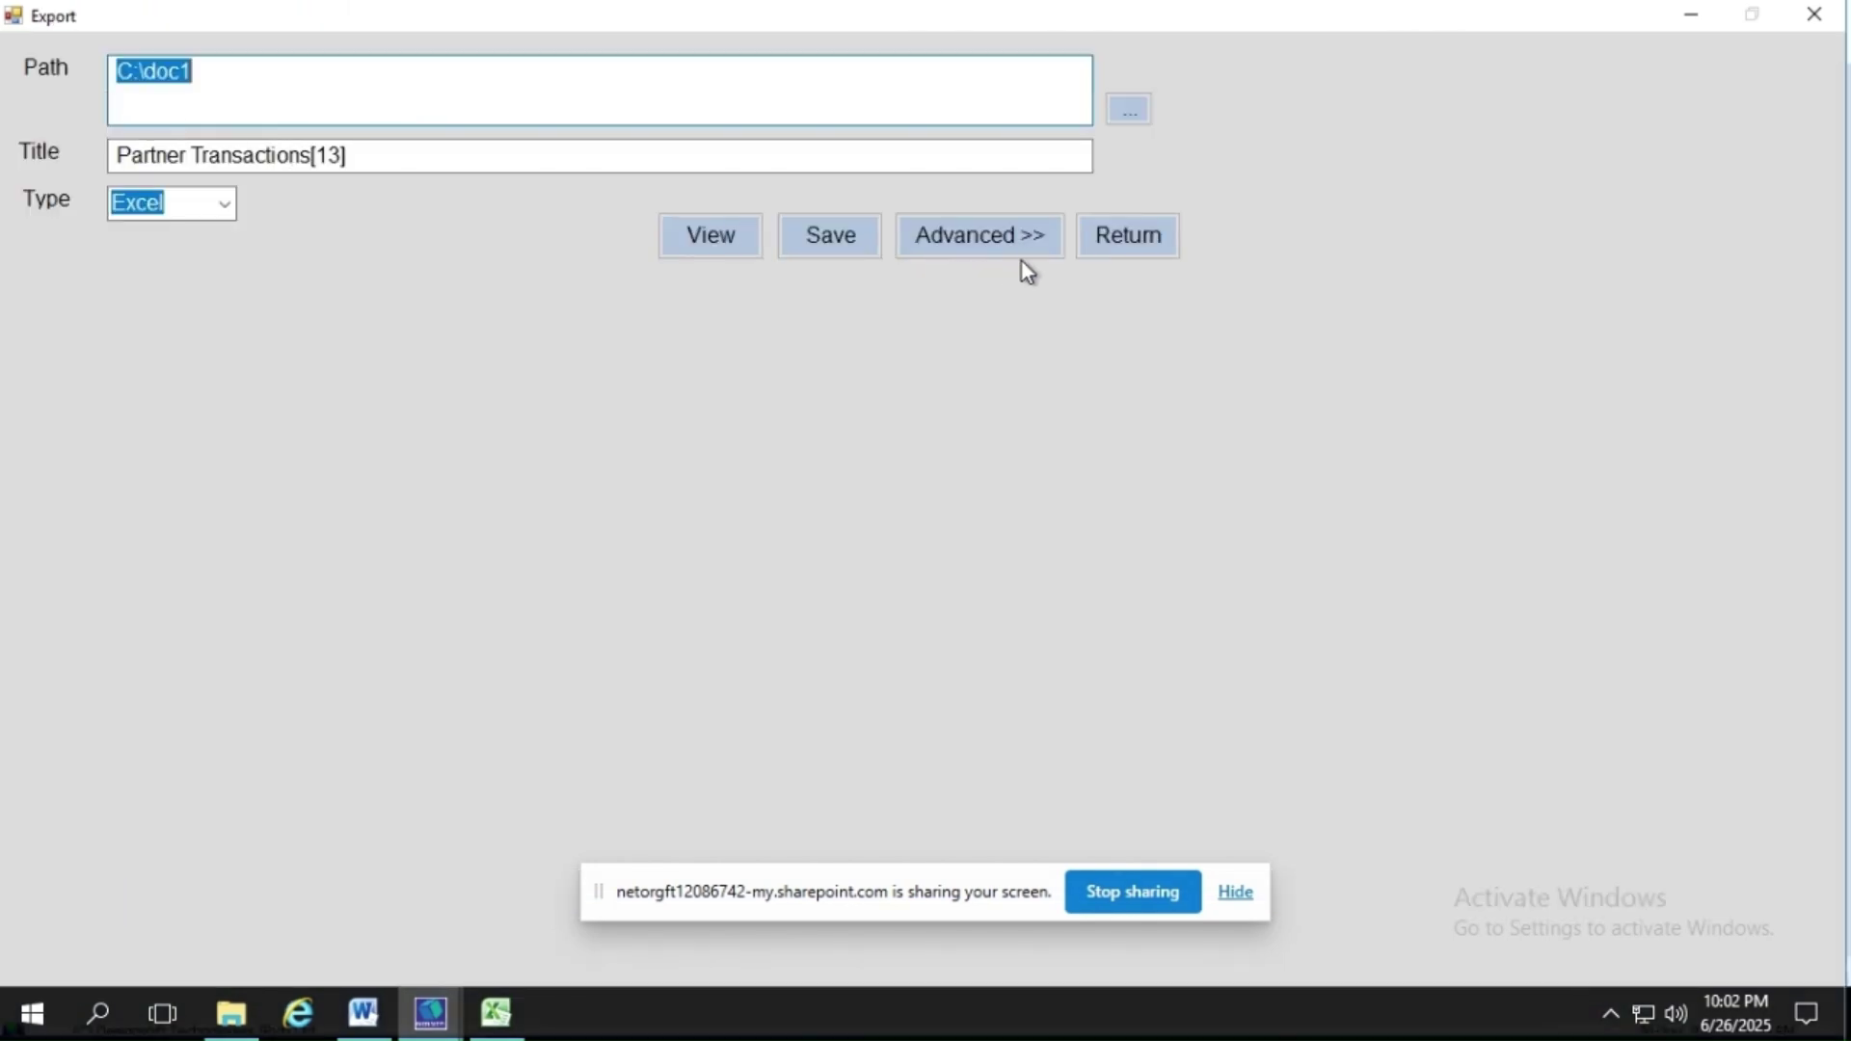
{"action": "left_click", "coordinate": [1126, 245]}
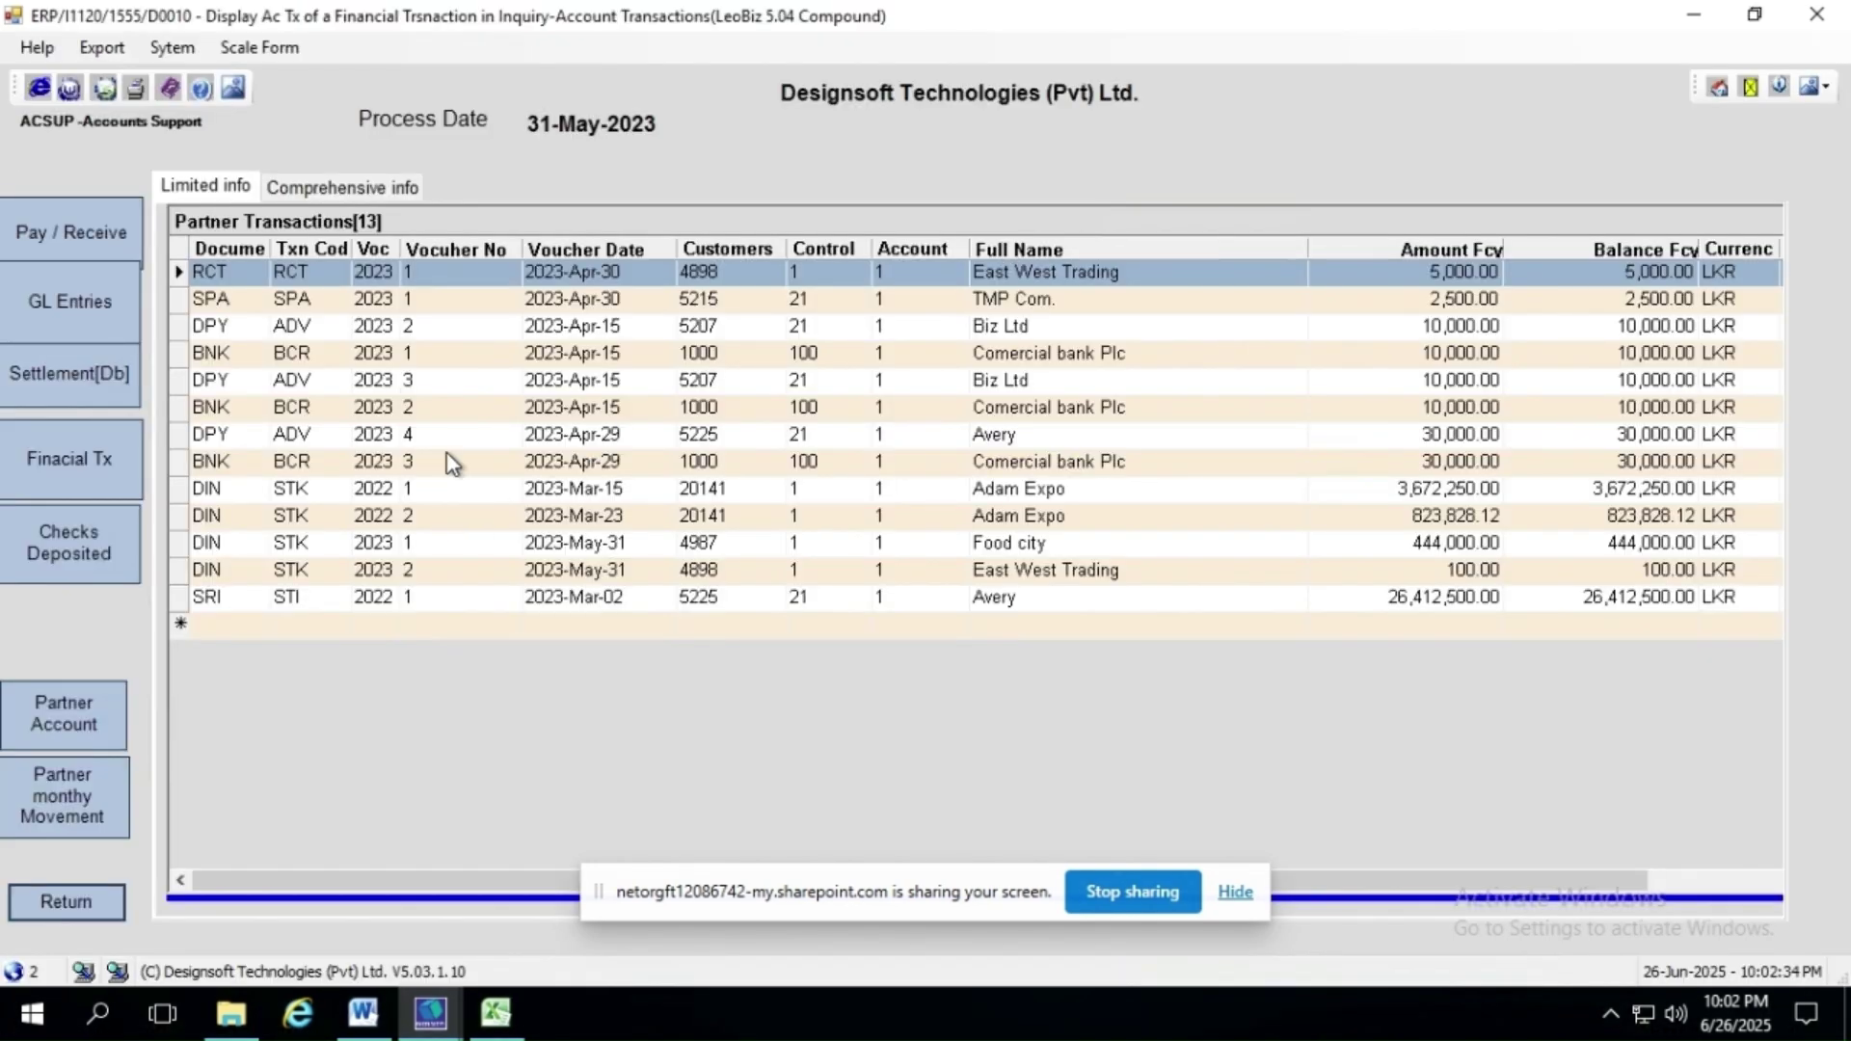
- Export the Partner Transactions grid to Excel, view the generated sheet, and return to the export settings
{"action": "right_click", "coordinate": [472, 440]}
{"action": "mouse_move", "coordinate": [504, 443]}
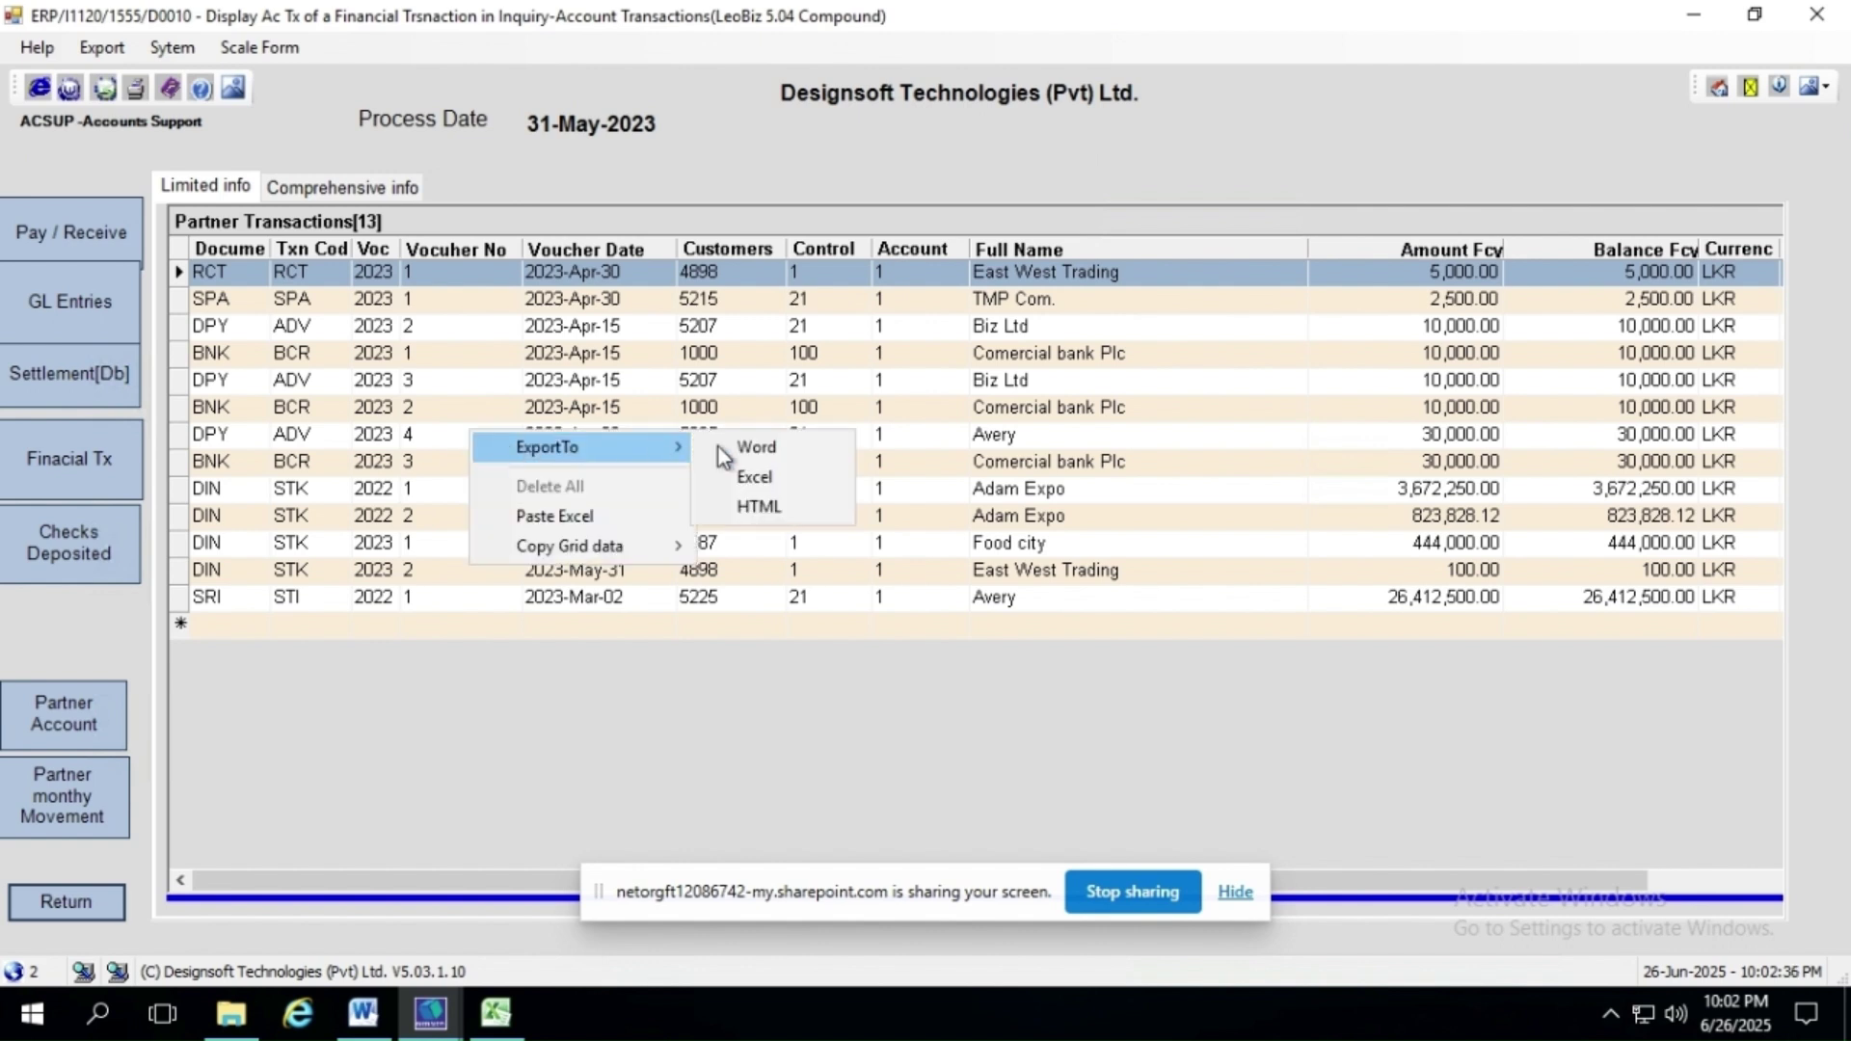
{"action": "left_click", "coordinate": [774, 489]}
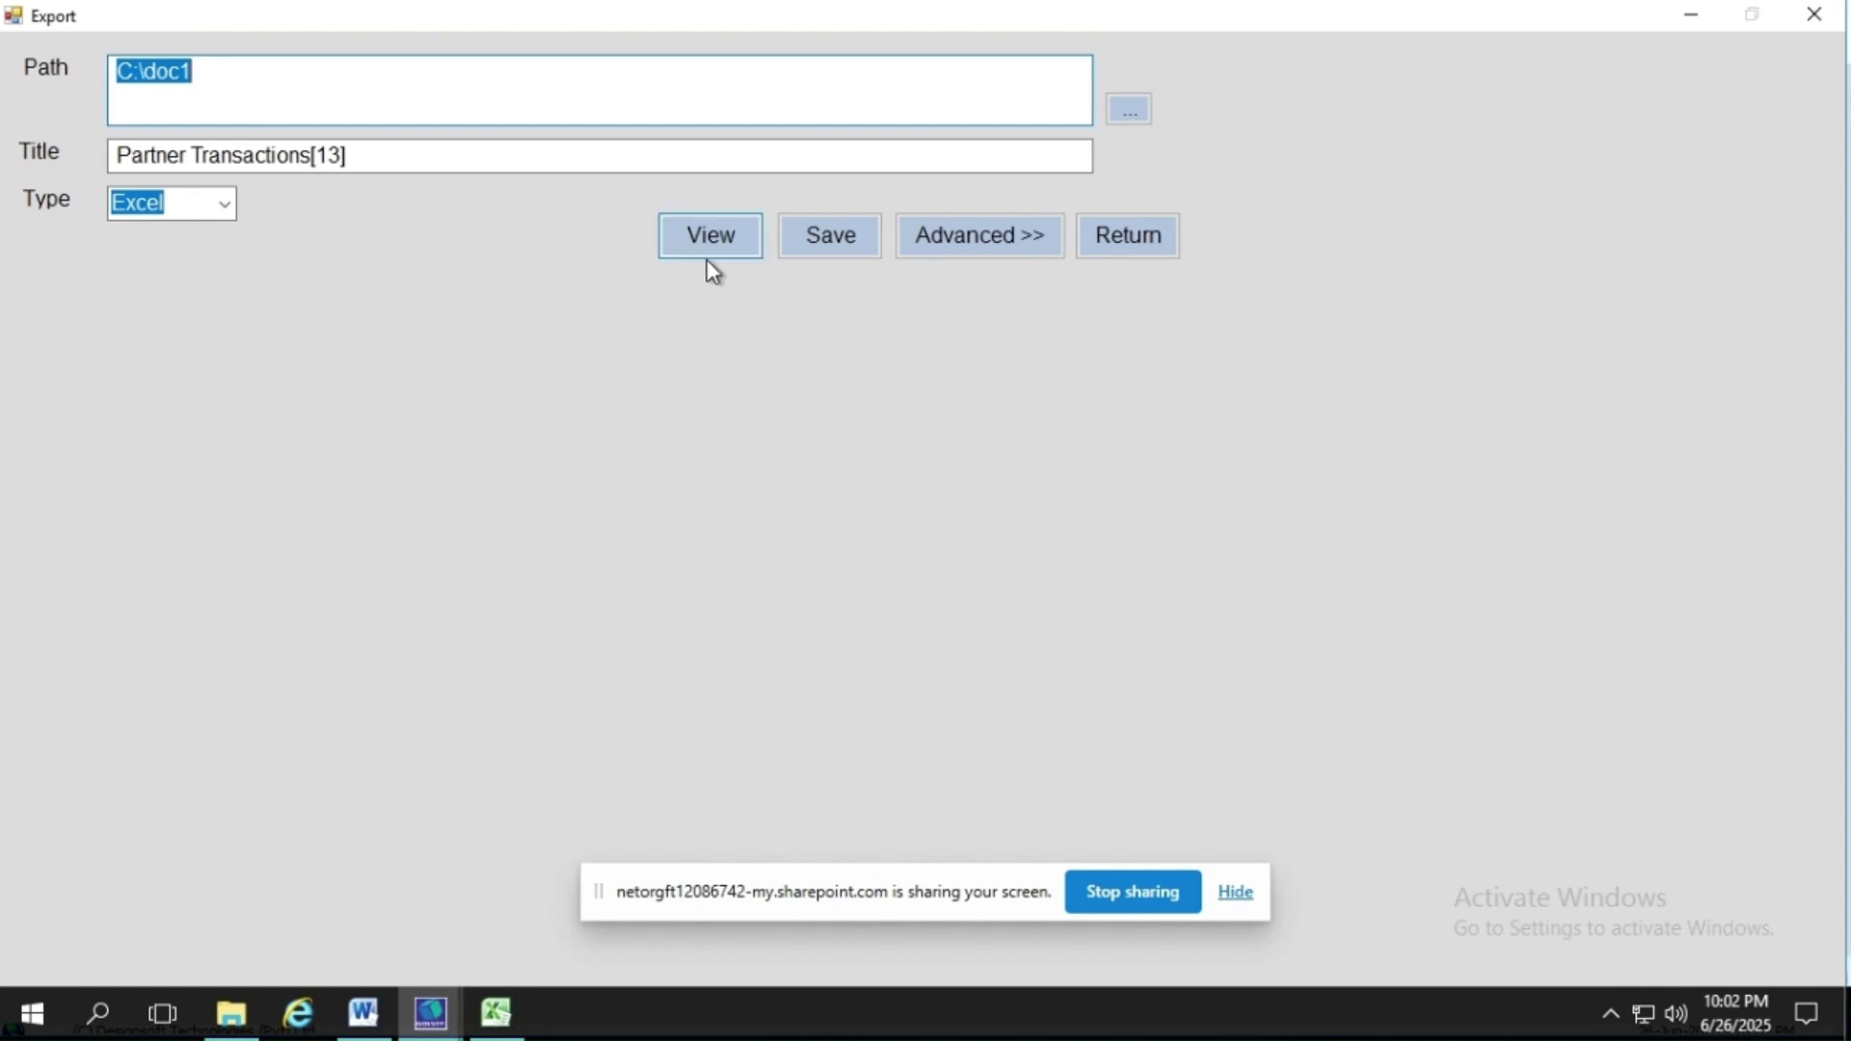
{"action": "left_click", "coordinate": [707, 249]}
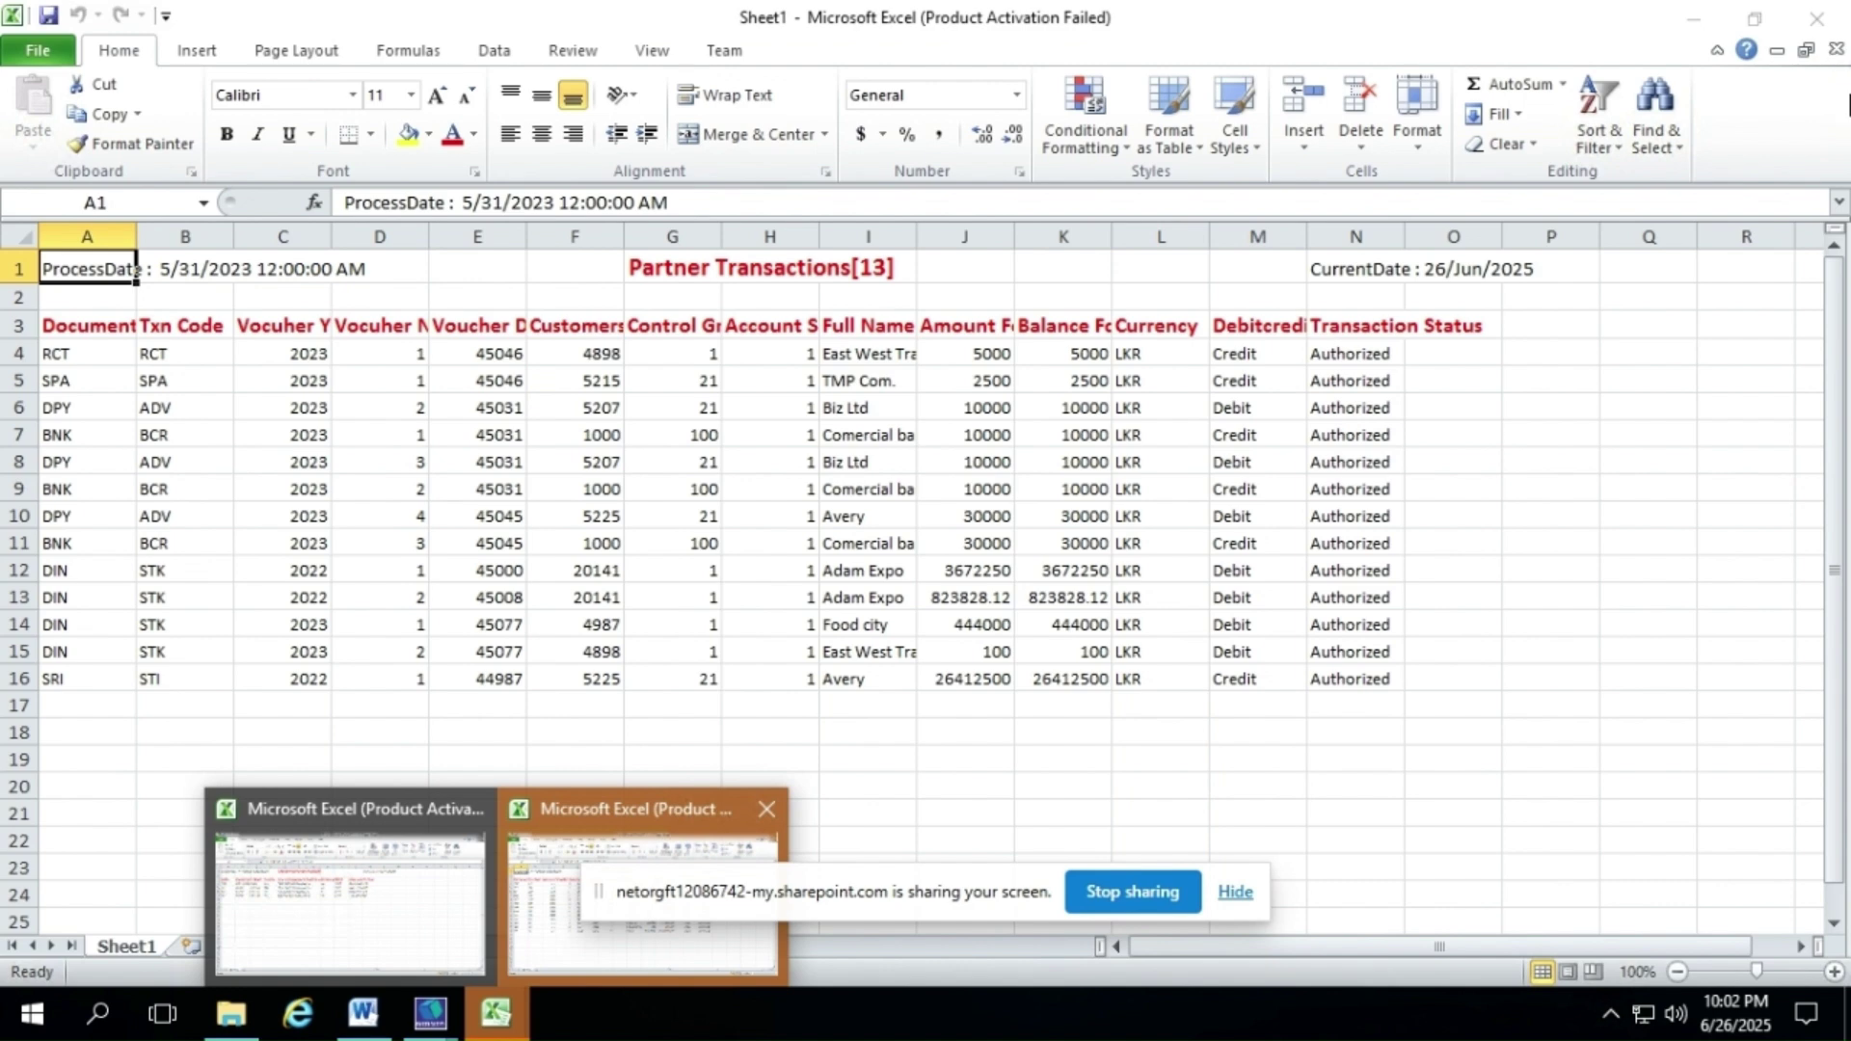
{"action": "left_click", "coordinate": [450, 1020]}
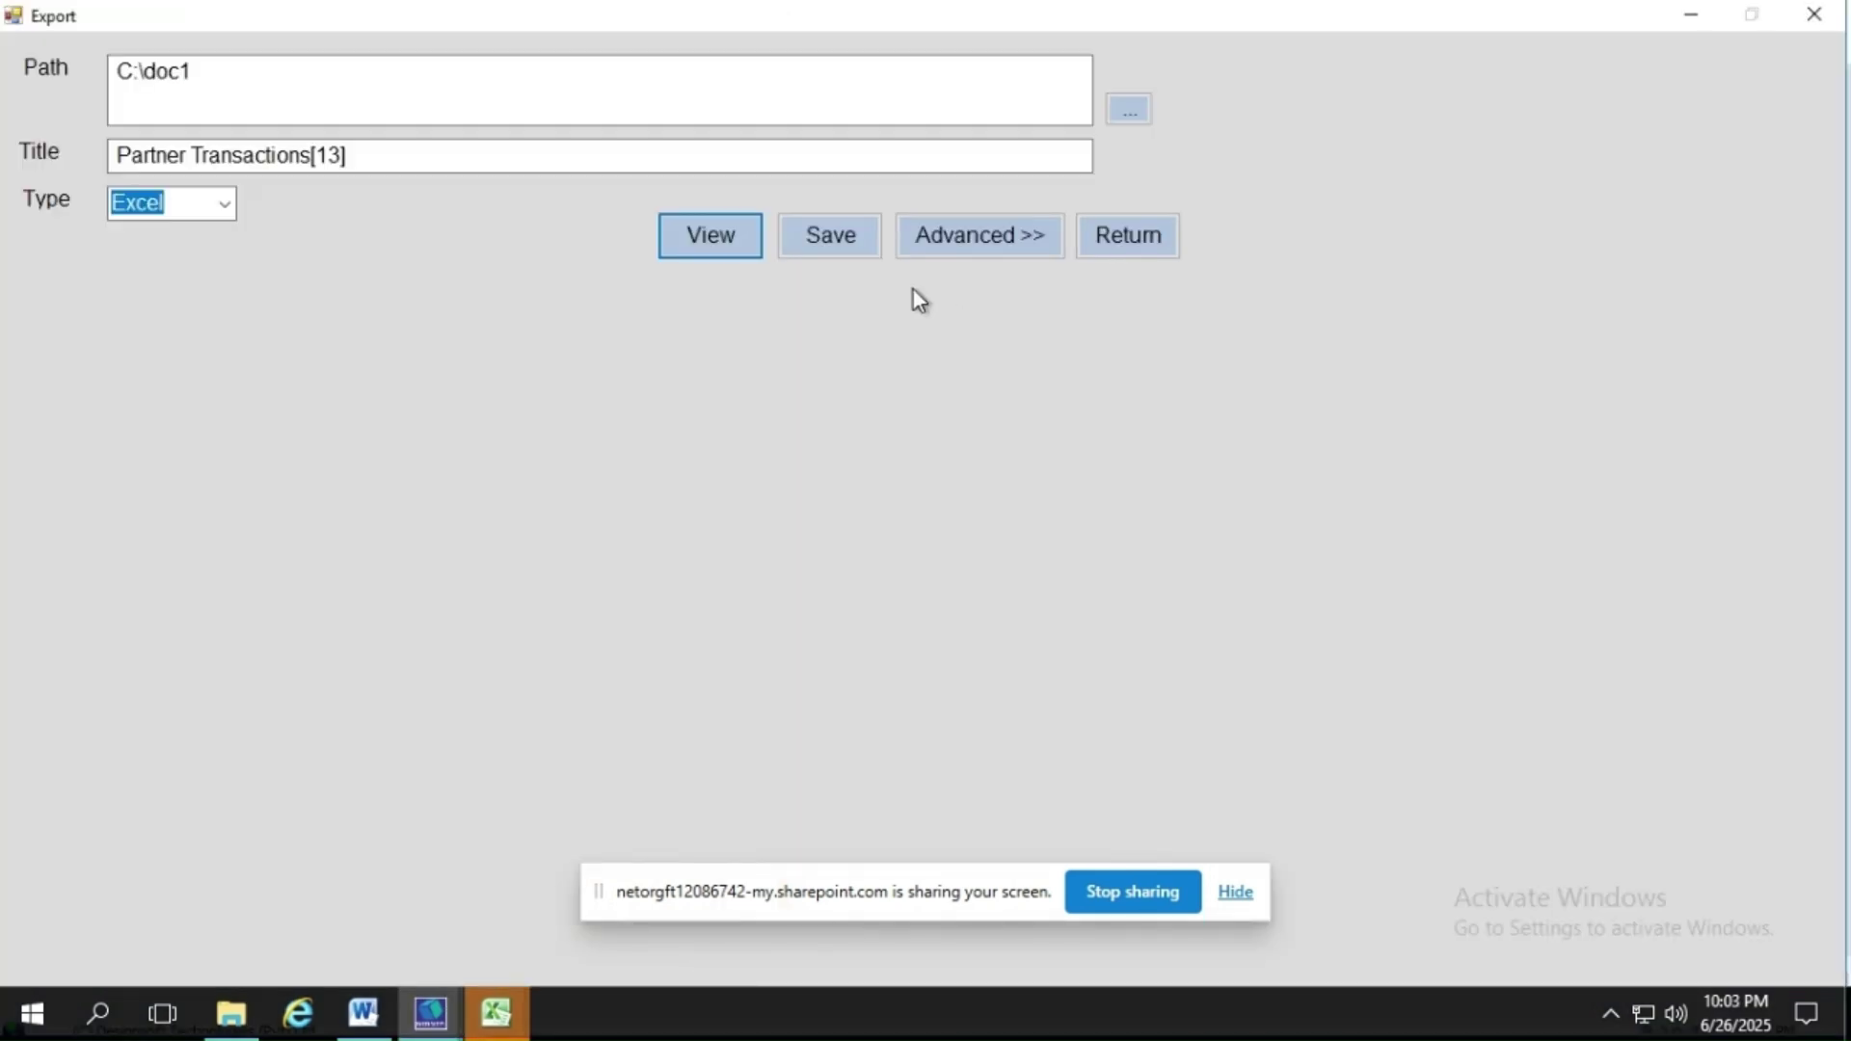
- Add the SHORT_NAME field of FR_TRANSACTION_DEF to the export fields in the advanced export settings
{"action": "left_click", "coordinate": [1038, 250]}
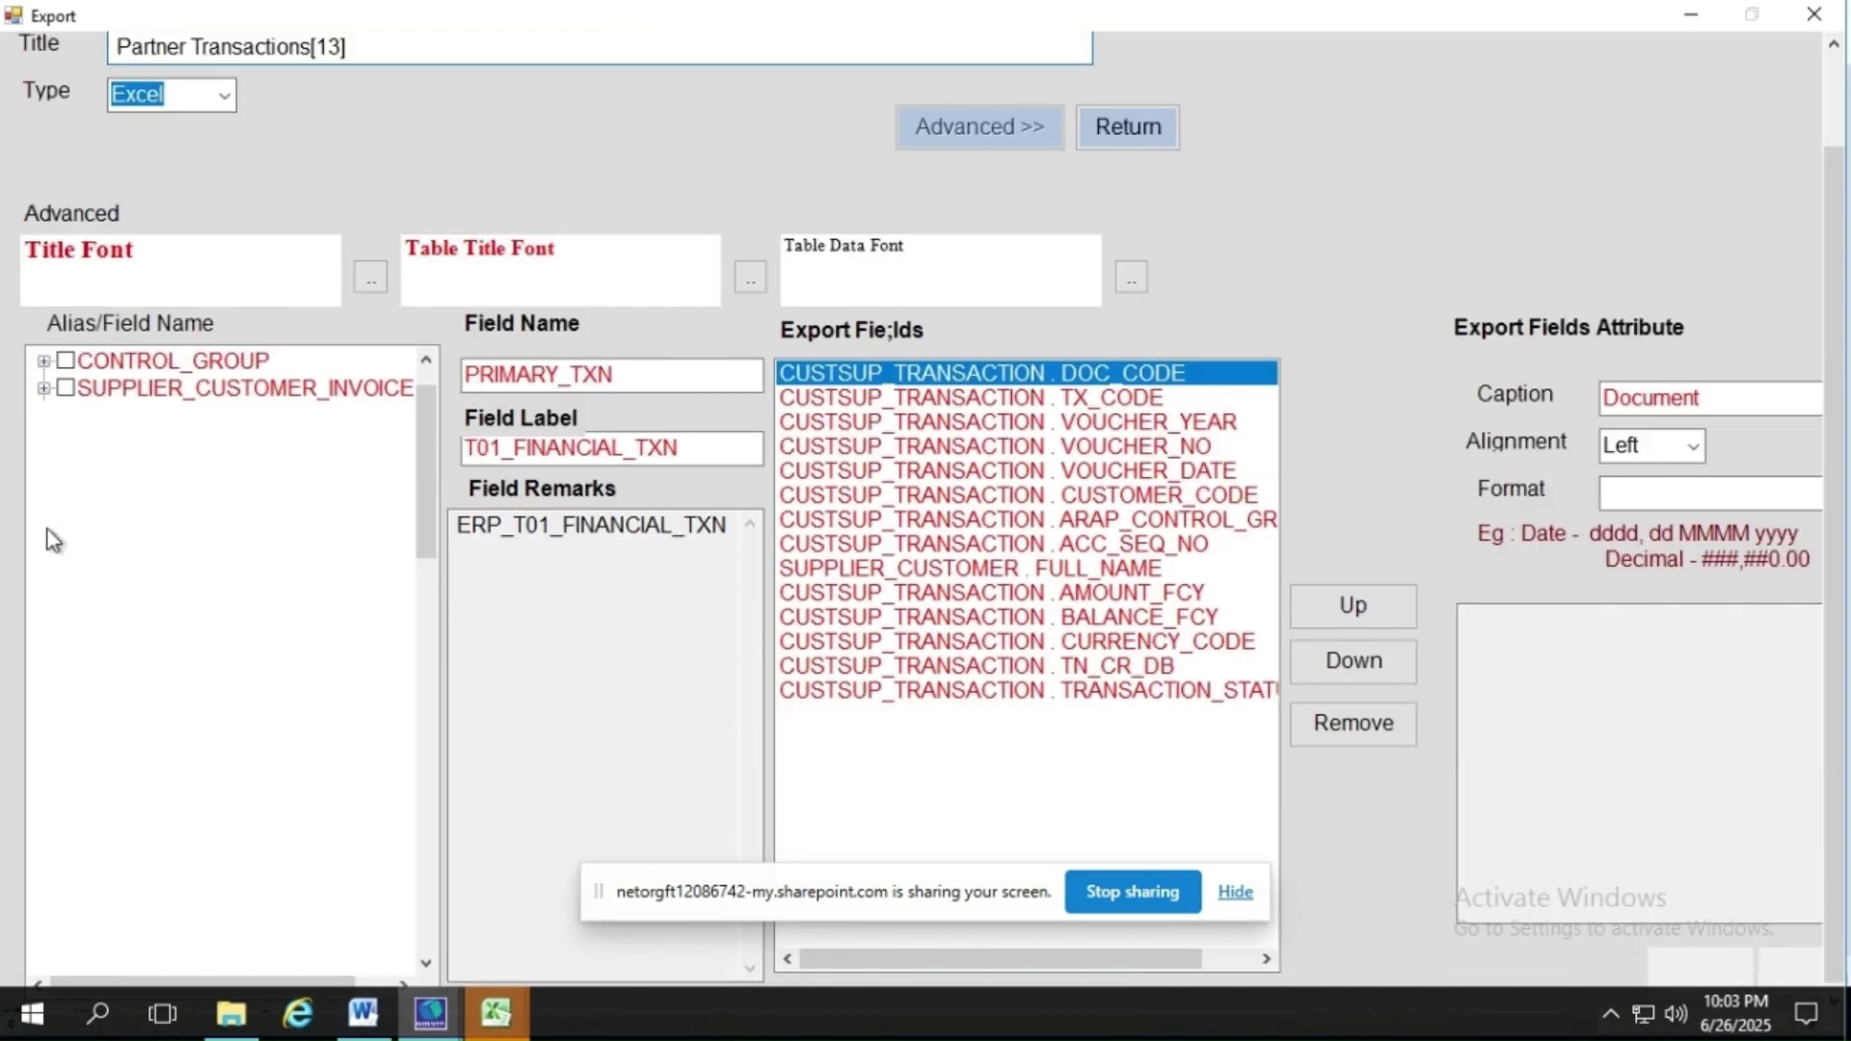
{"action": "left_click", "coordinate": [94, 442]}
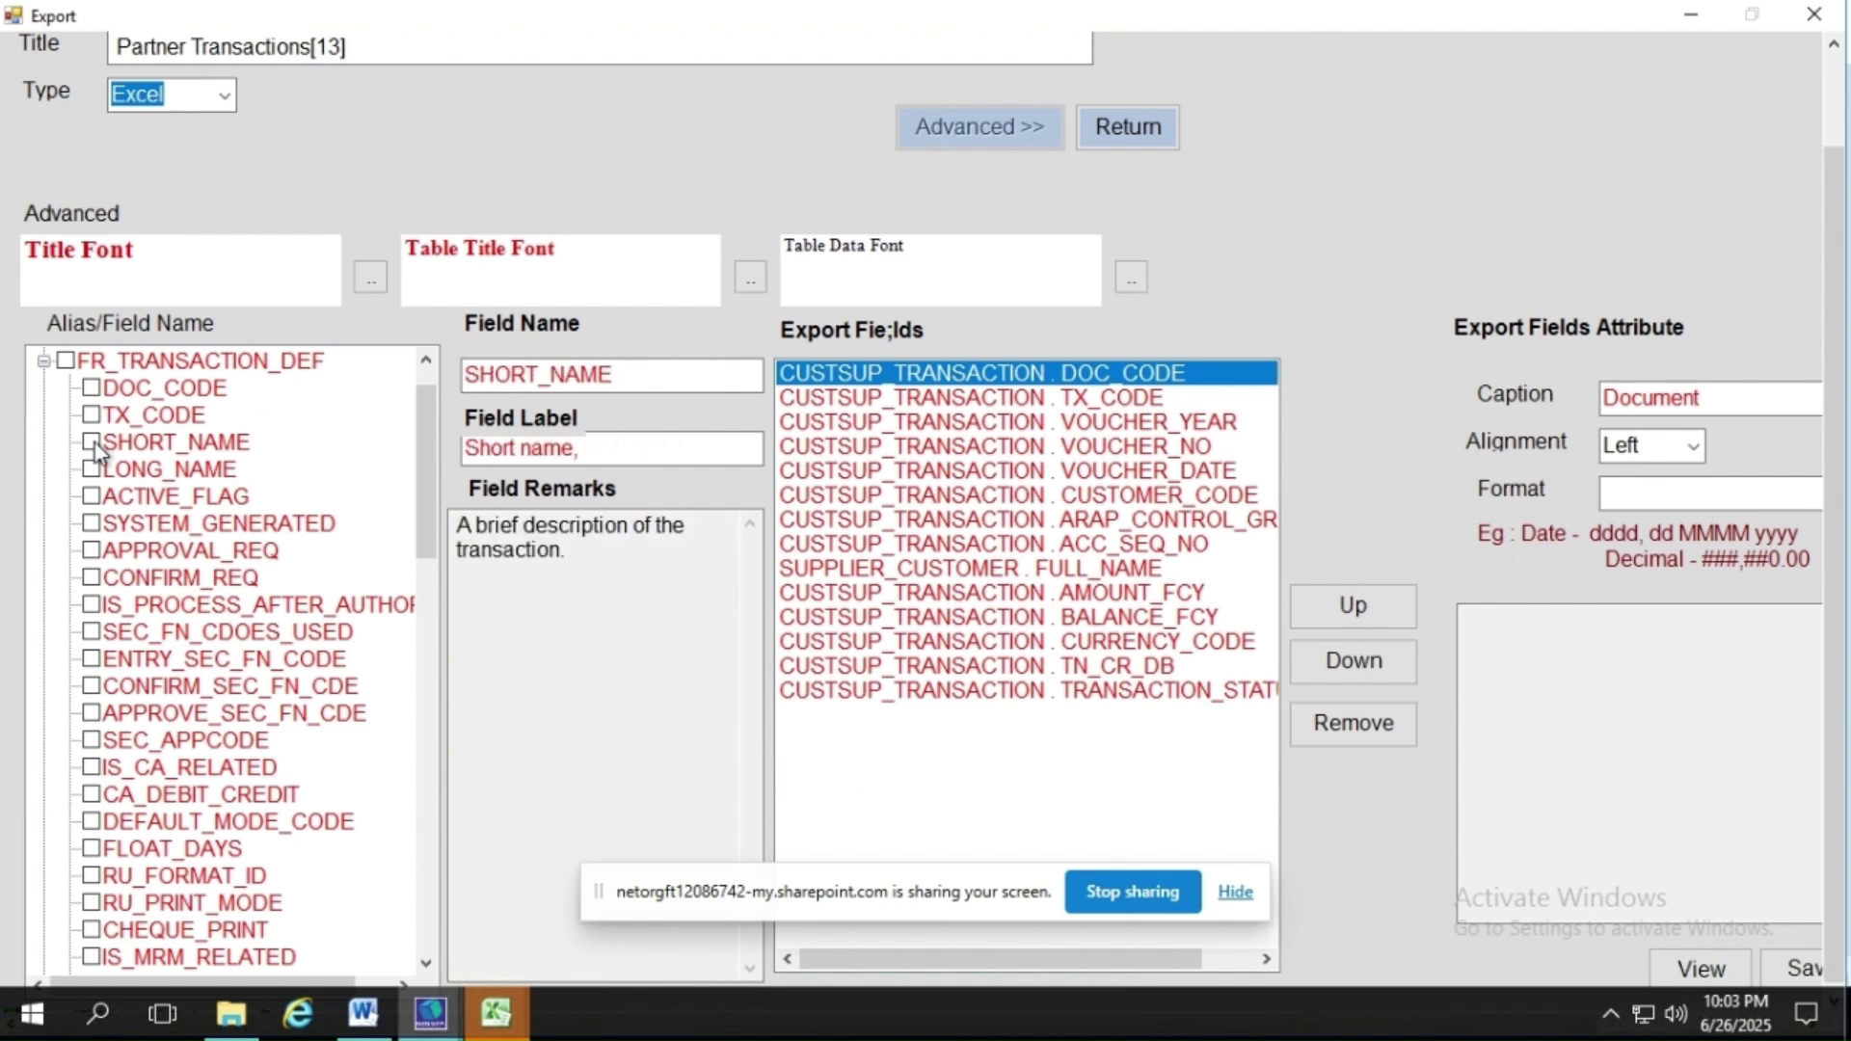
{"action": "left_click", "coordinate": [91, 442]}
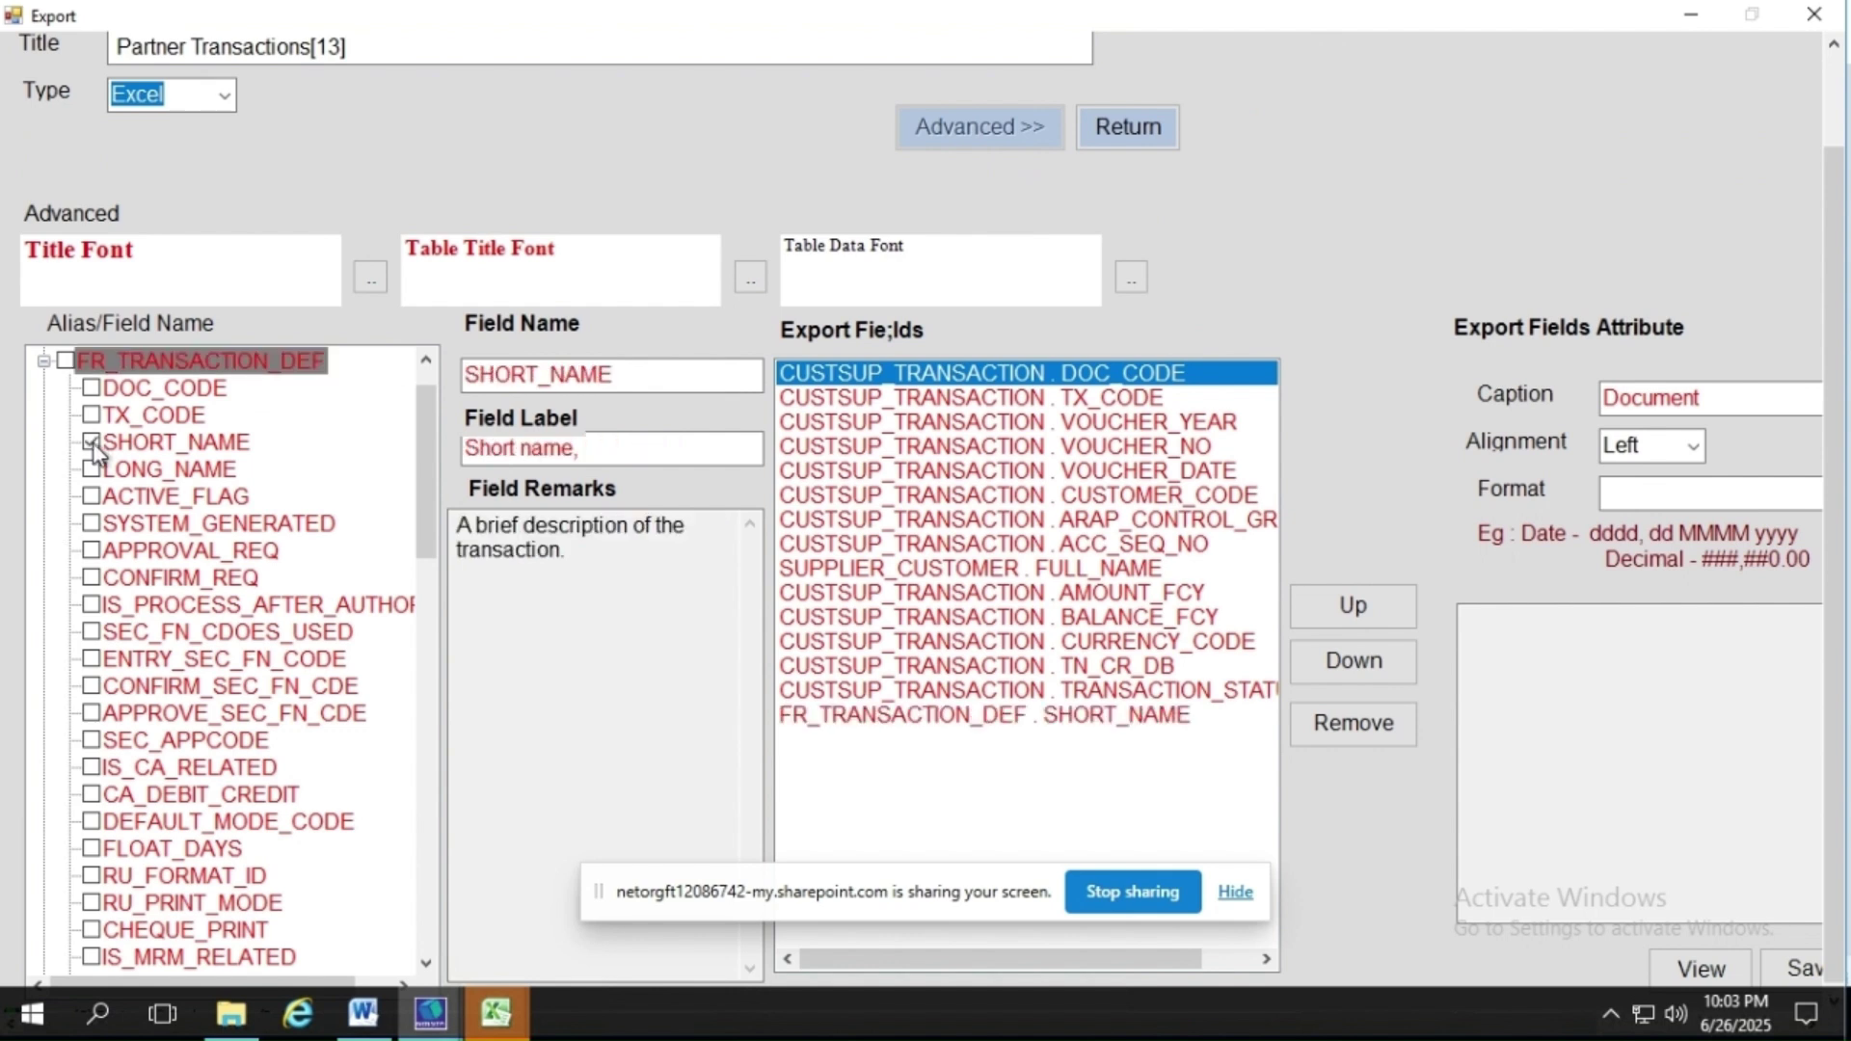
- Move FR_TRANSACTION_DEF.SHORT_NAME up the export field order to directly below CUSTSUP_TRANSACTION.DOC_CODE
{"action": "left_click", "coordinate": [983, 718]}
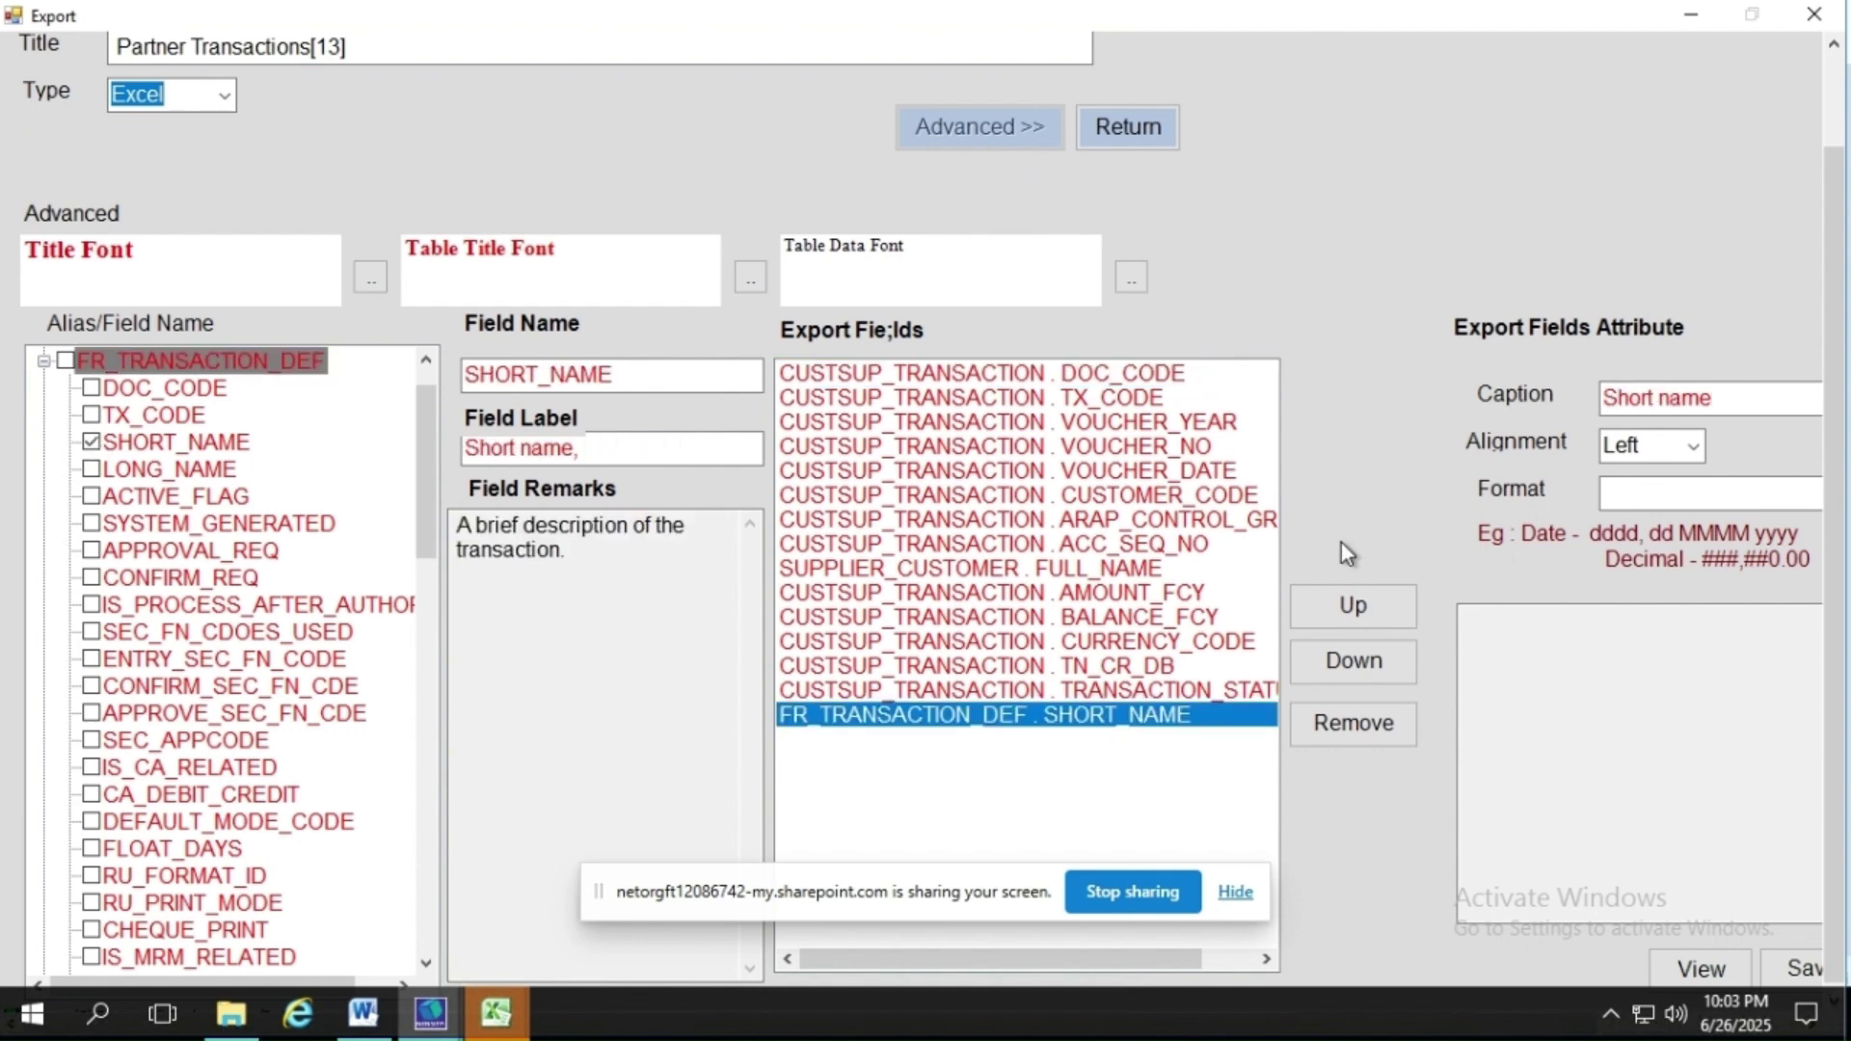
{"action": "left_click", "coordinate": [1334, 612]}
{"action": "left_click", "coordinate": [1334, 611]}
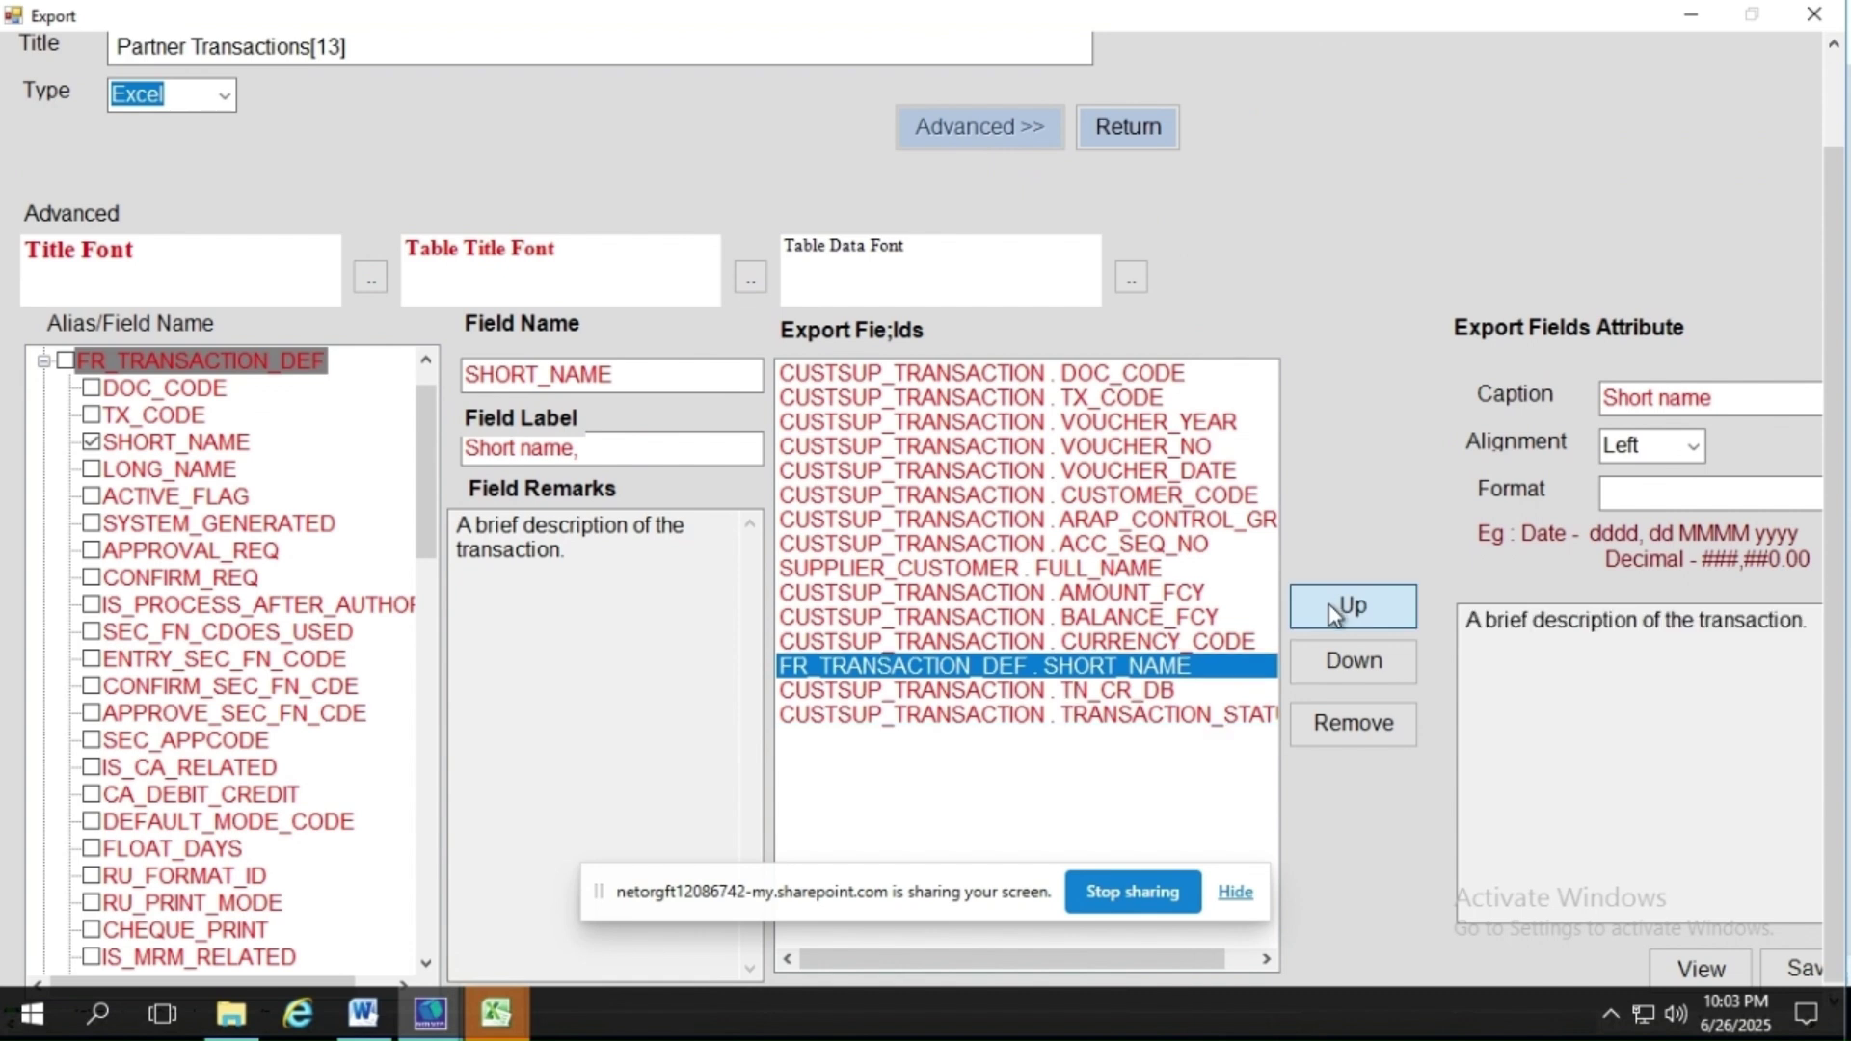
{"action": "left_click", "coordinate": [1334, 611]}
{"action": "left_click", "coordinate": [1334, 611]}
{"action": "left_click", "coordinate": [1334, 611]}
{"action": "left_click", "coordinate": [1334, 611]}
{"action": "left_click", "coordinate": [1334, 611]}
{"action": "left_click", "coordinate": [1334, 611]}
{"action": "left_click", "coordinate": [1334, 611]}
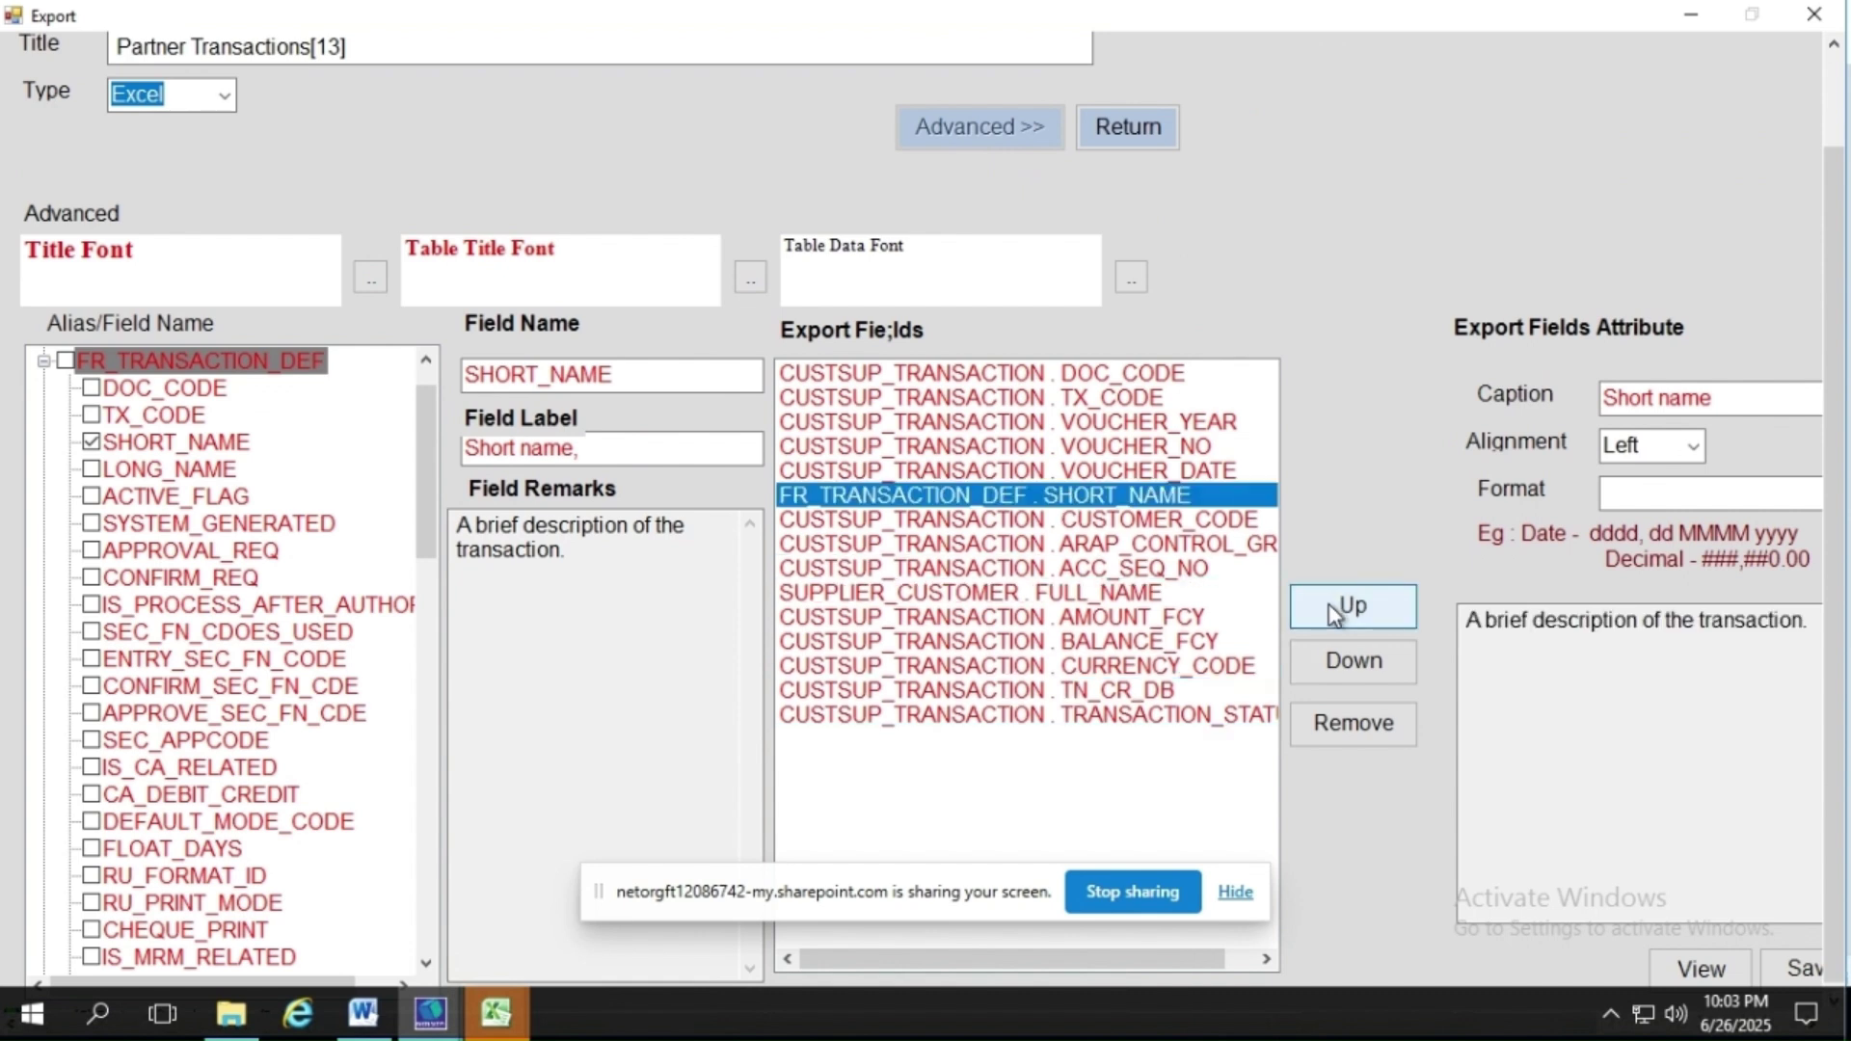
{"action": "left_click", "coordinate": [1334, 613]}
{"action": "left_click", "coordinate": [1334, 613]}
{"action": "left_click", "coordinate": [1334, 613]}
{"action": "left_click", "coordinate": [1334, 613]}
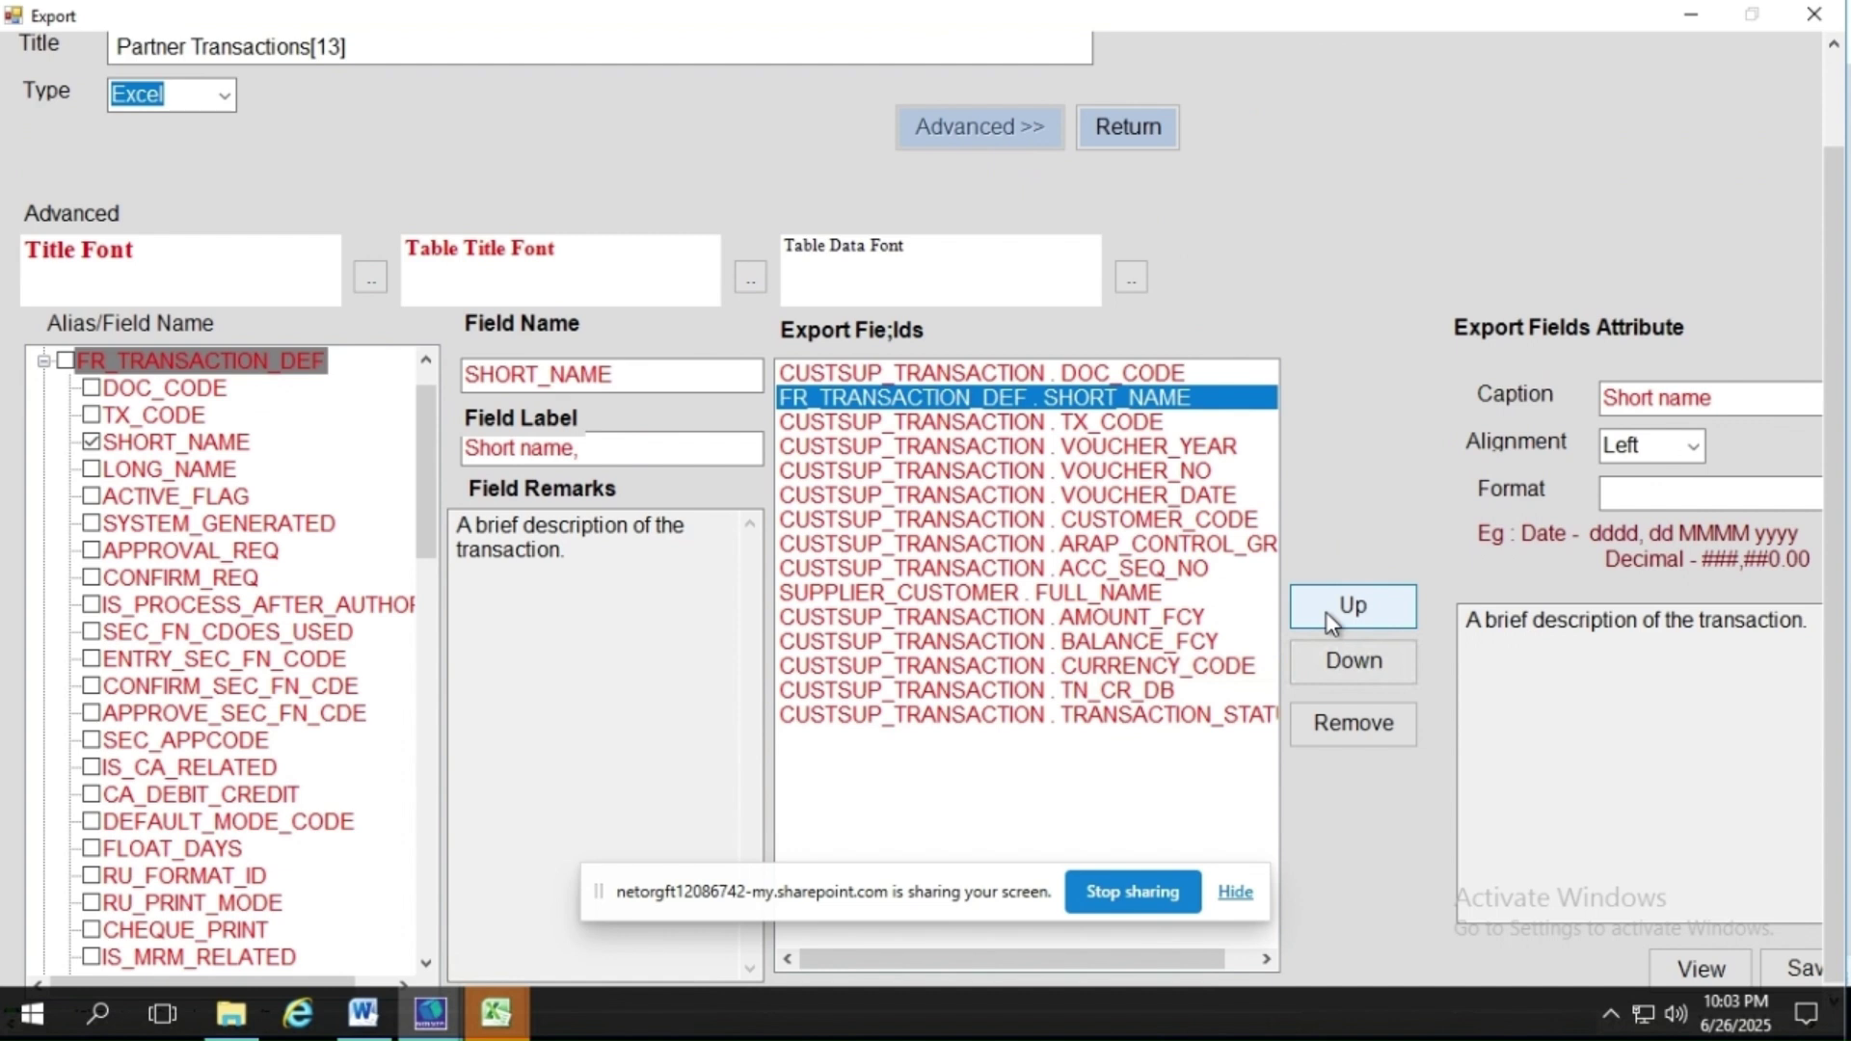
- Move FR_TRANSACTION_DEF.SHORT_NAME down to directly below CUSTSUP_TRANSACTION.TX_CODE, and check the export format of VOUCHER_DATE
{"action": "left_click", "coordinate": [1336, 667]}
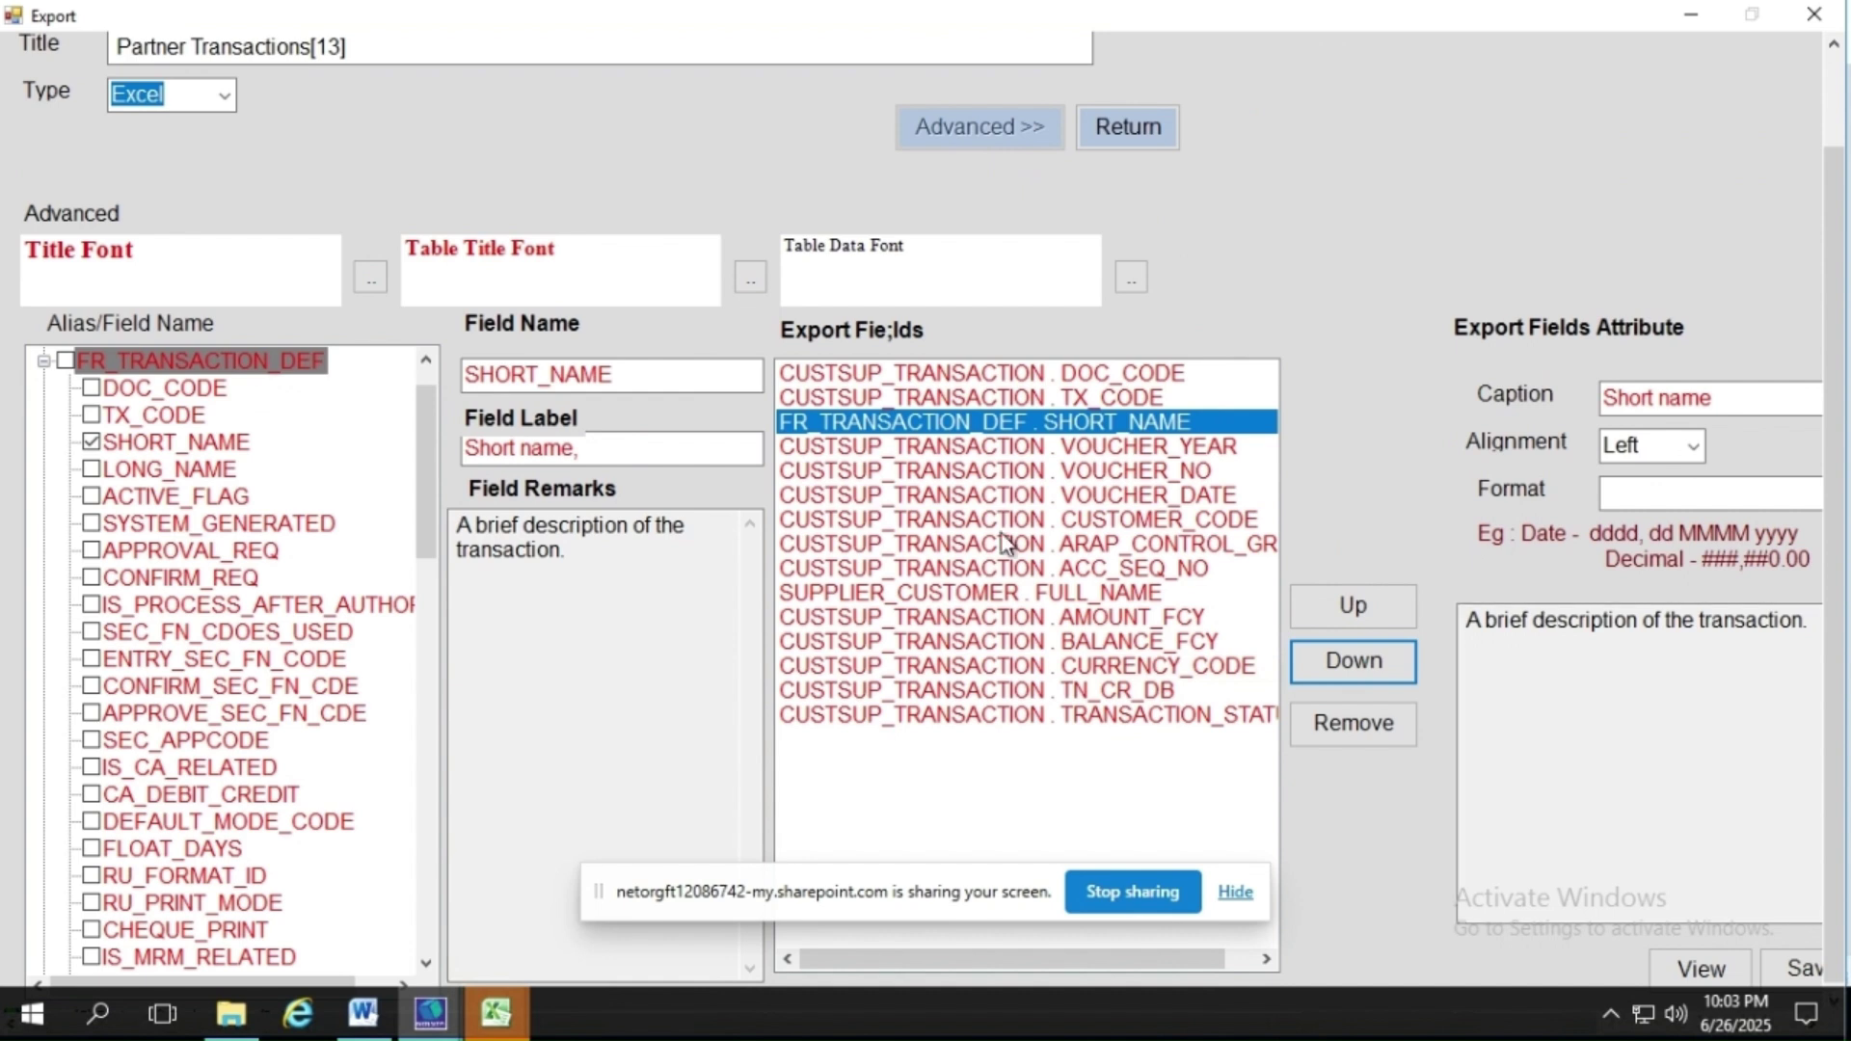
{"action": "left_click", "coordinate": [1012, 495]}
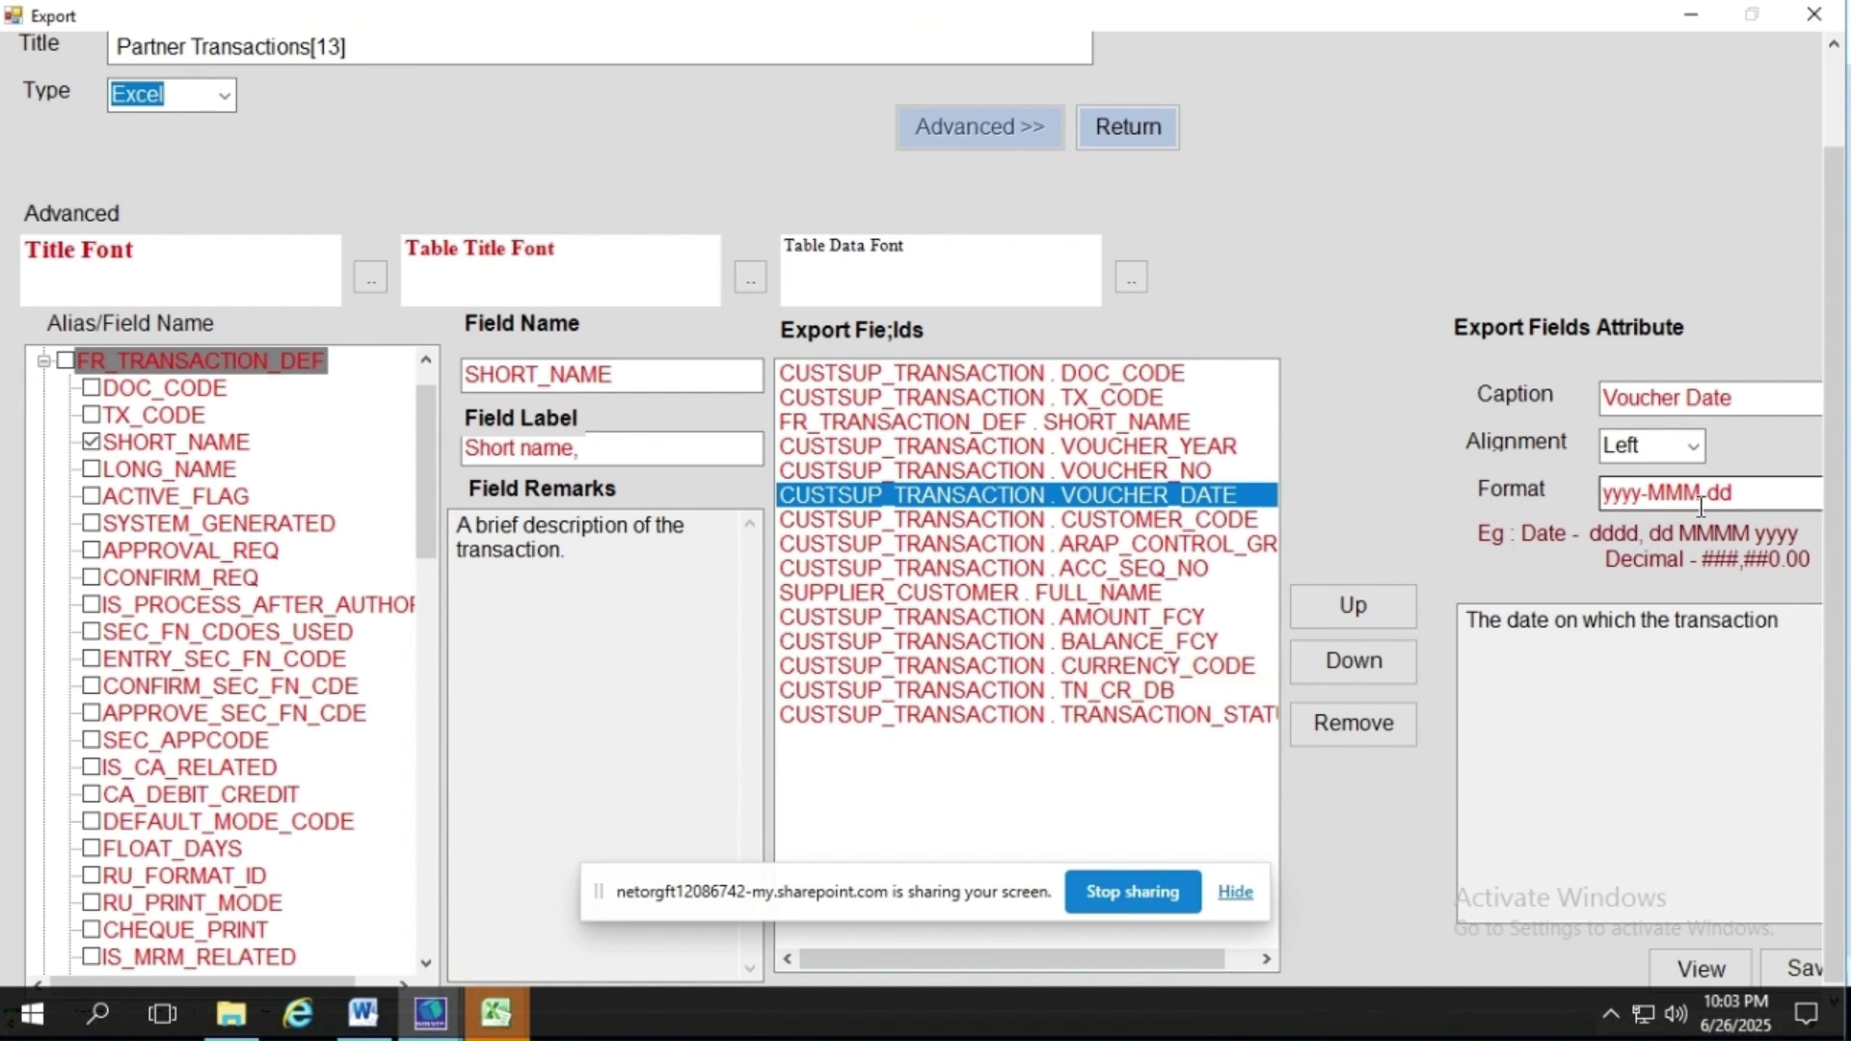
- Set the export format of the CUSTSUP_TRANSACTION.AMOUNT_FCY field to ###,###,##0.00
{"action": "left_click", "coordinate": [1137, 618]}
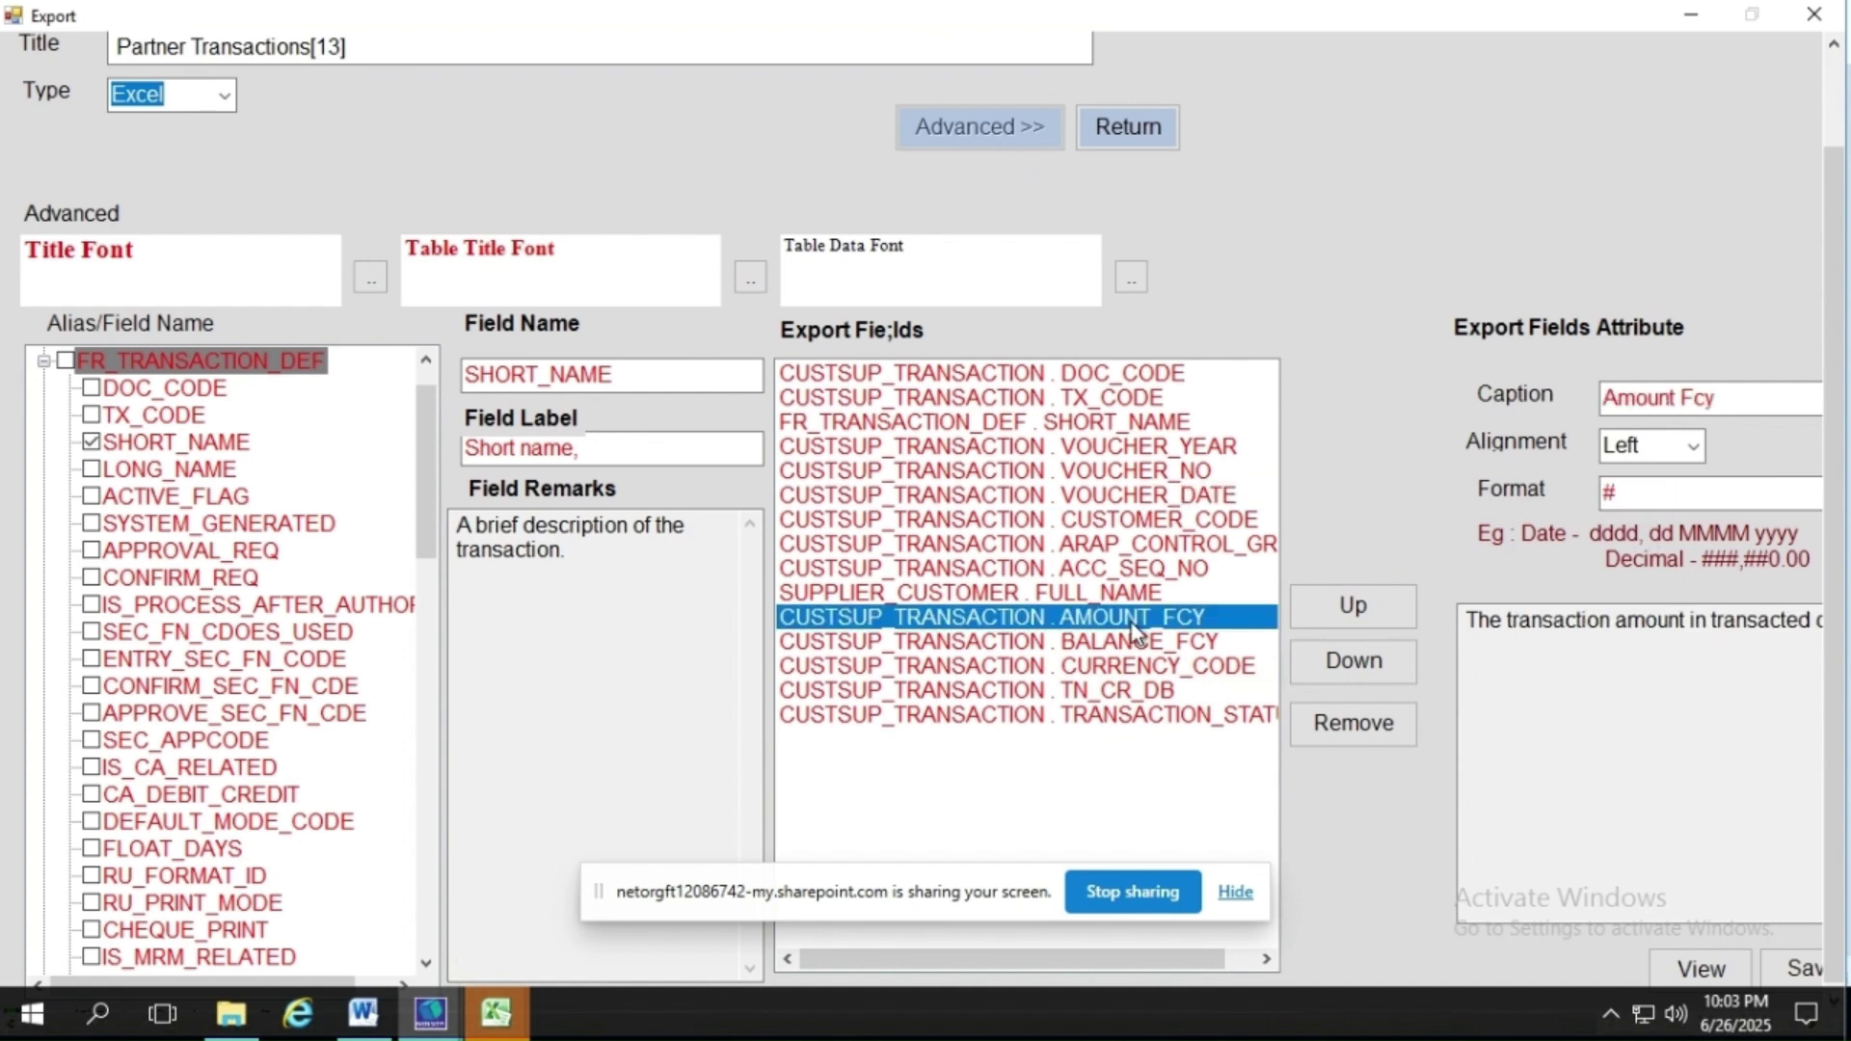
{"action": "left_click", "coordinate": [1707, 491]}
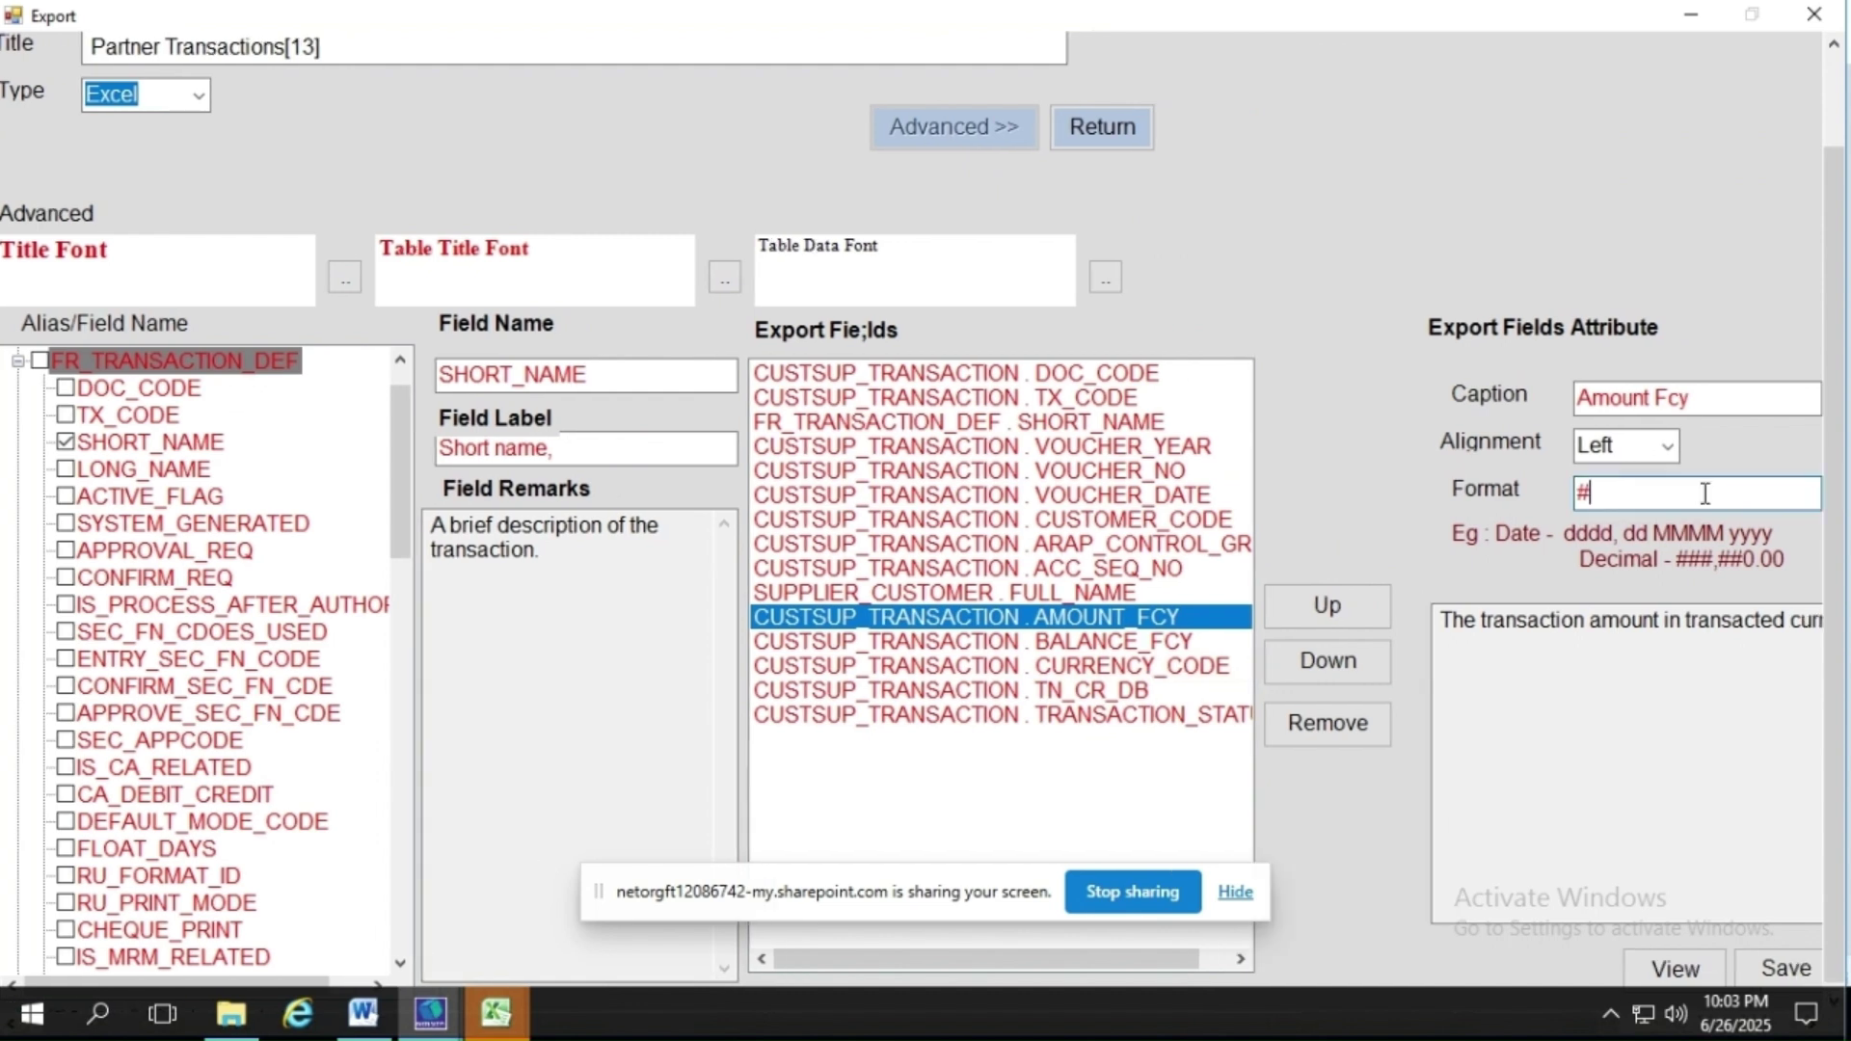
{"action": "key", "text": "BackSpace"}
{"action": "type", "text": "##,"}
{"action": "type", "text": "##"}
{"action": "type", "text": ","}
{"action": "type", "text": "###,##0.00"}
- Copy the AMOUNT_FCY format ###,###,##0.00 to the CUSTSUP_TRANSACTION.BALANCE_FCY export field
{"action": "left_click", "coordinate": [1129, 642]}
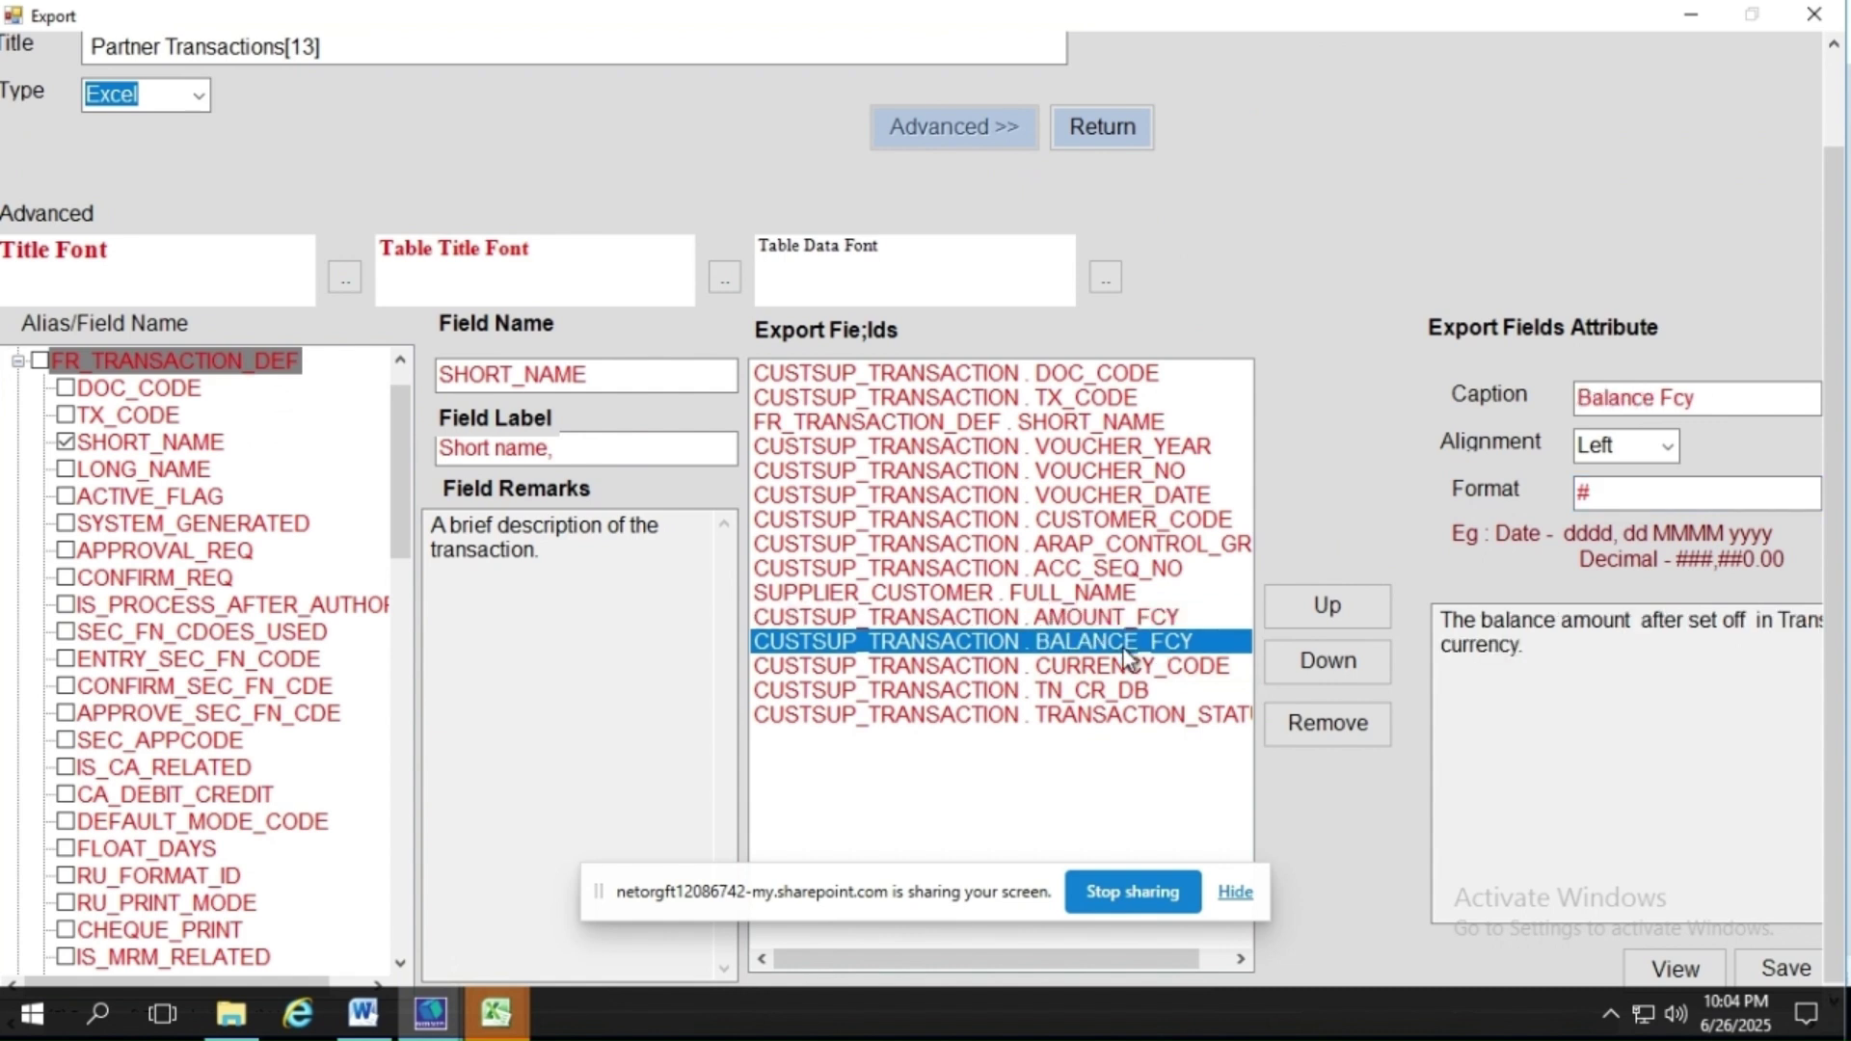
{"action": "left_click", "coordinate": [1117, 621]}
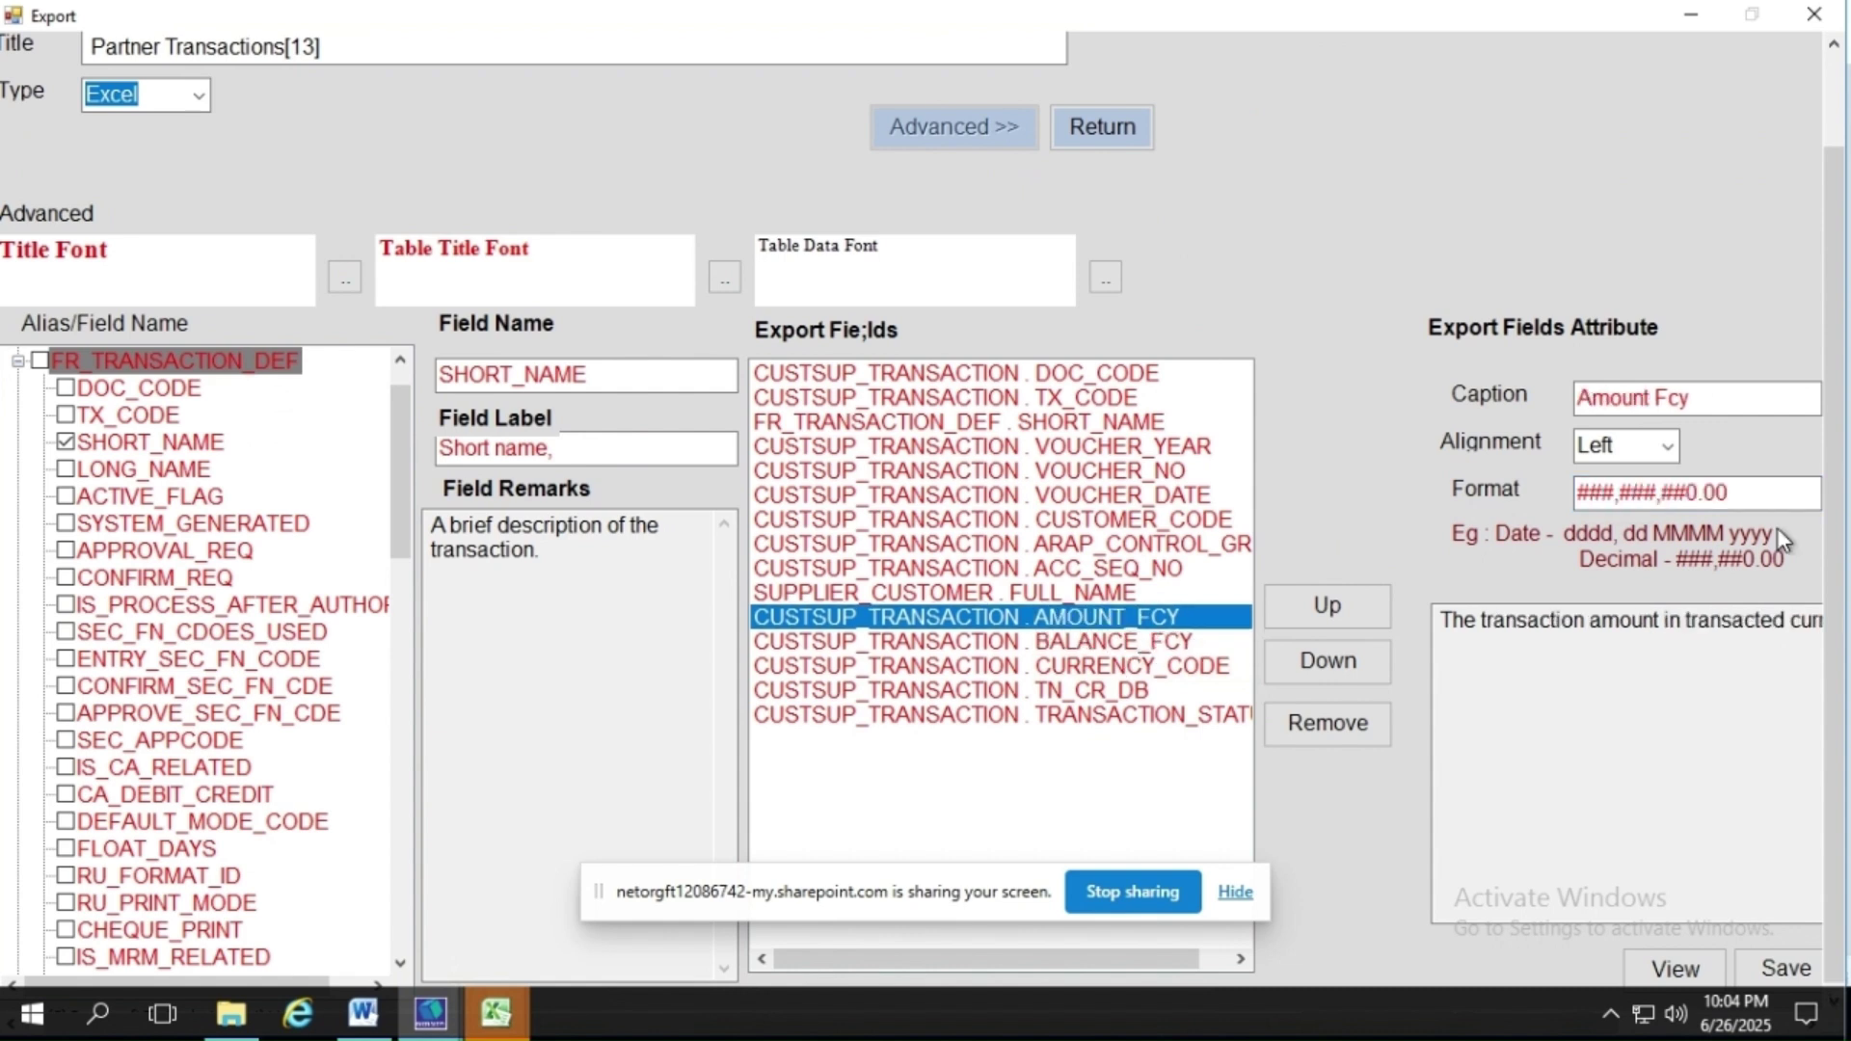
{"action": "left_click_drag", "start_coordinate": [1735, 493], "coordinate": [1470, 528]}
{"action": "key", "text": "ctrl+c"}
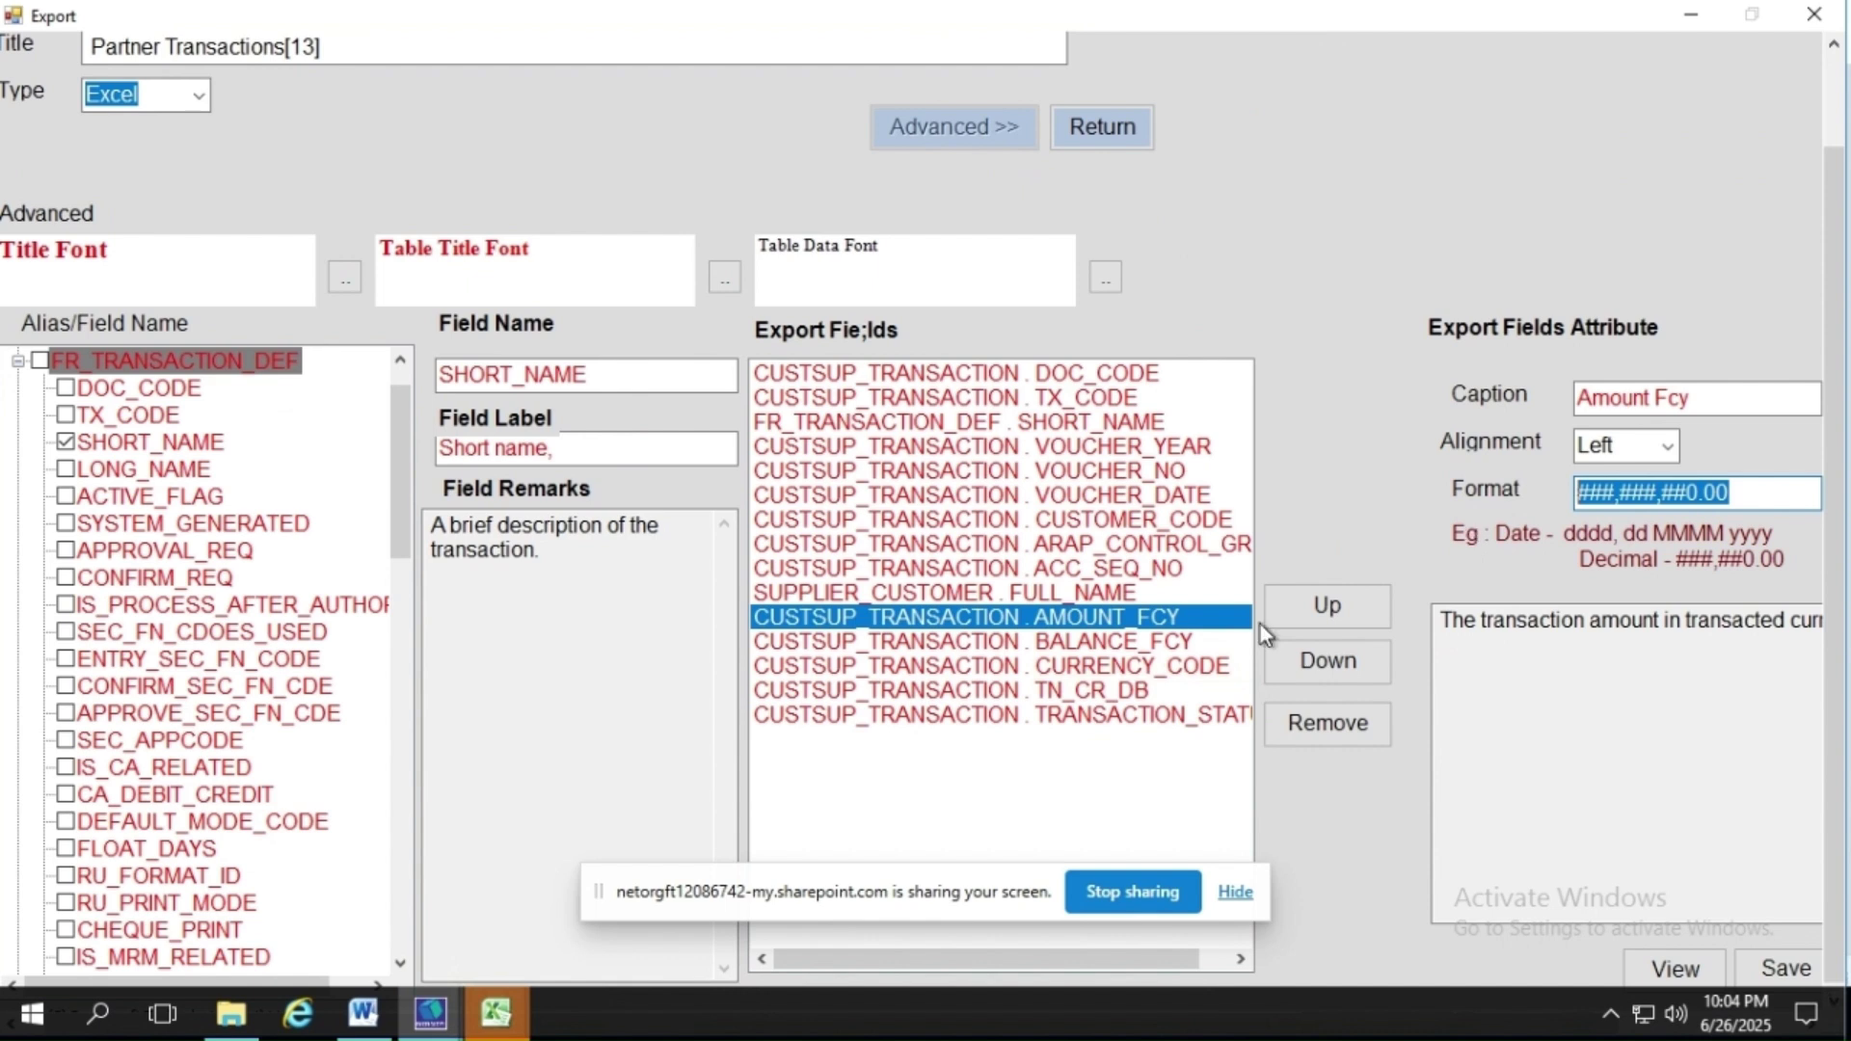
{"action": "left_click", "coordinate": [1155, 642]}
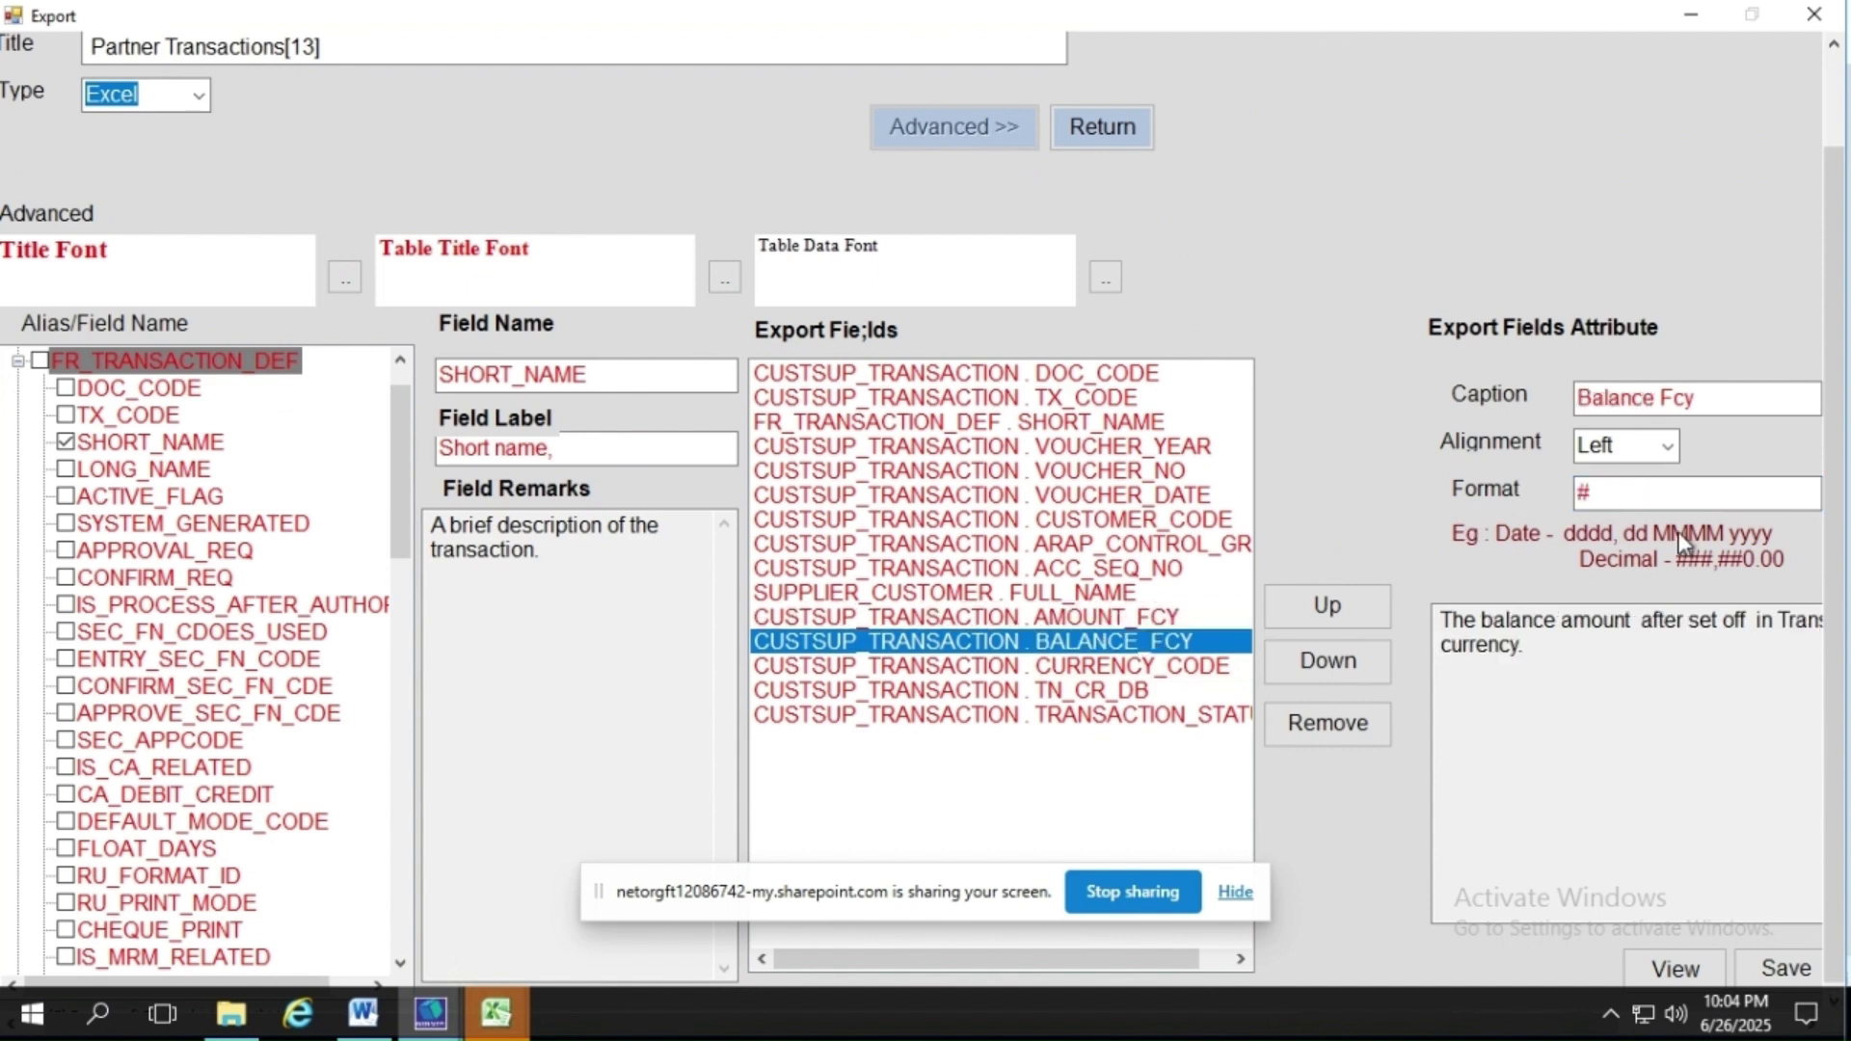
{"action": "left_click_drag", "start_coordinate": [1654, 495], "coordinate": [1495, 498]}
{"action": "key", "text": "ctrl+v"}
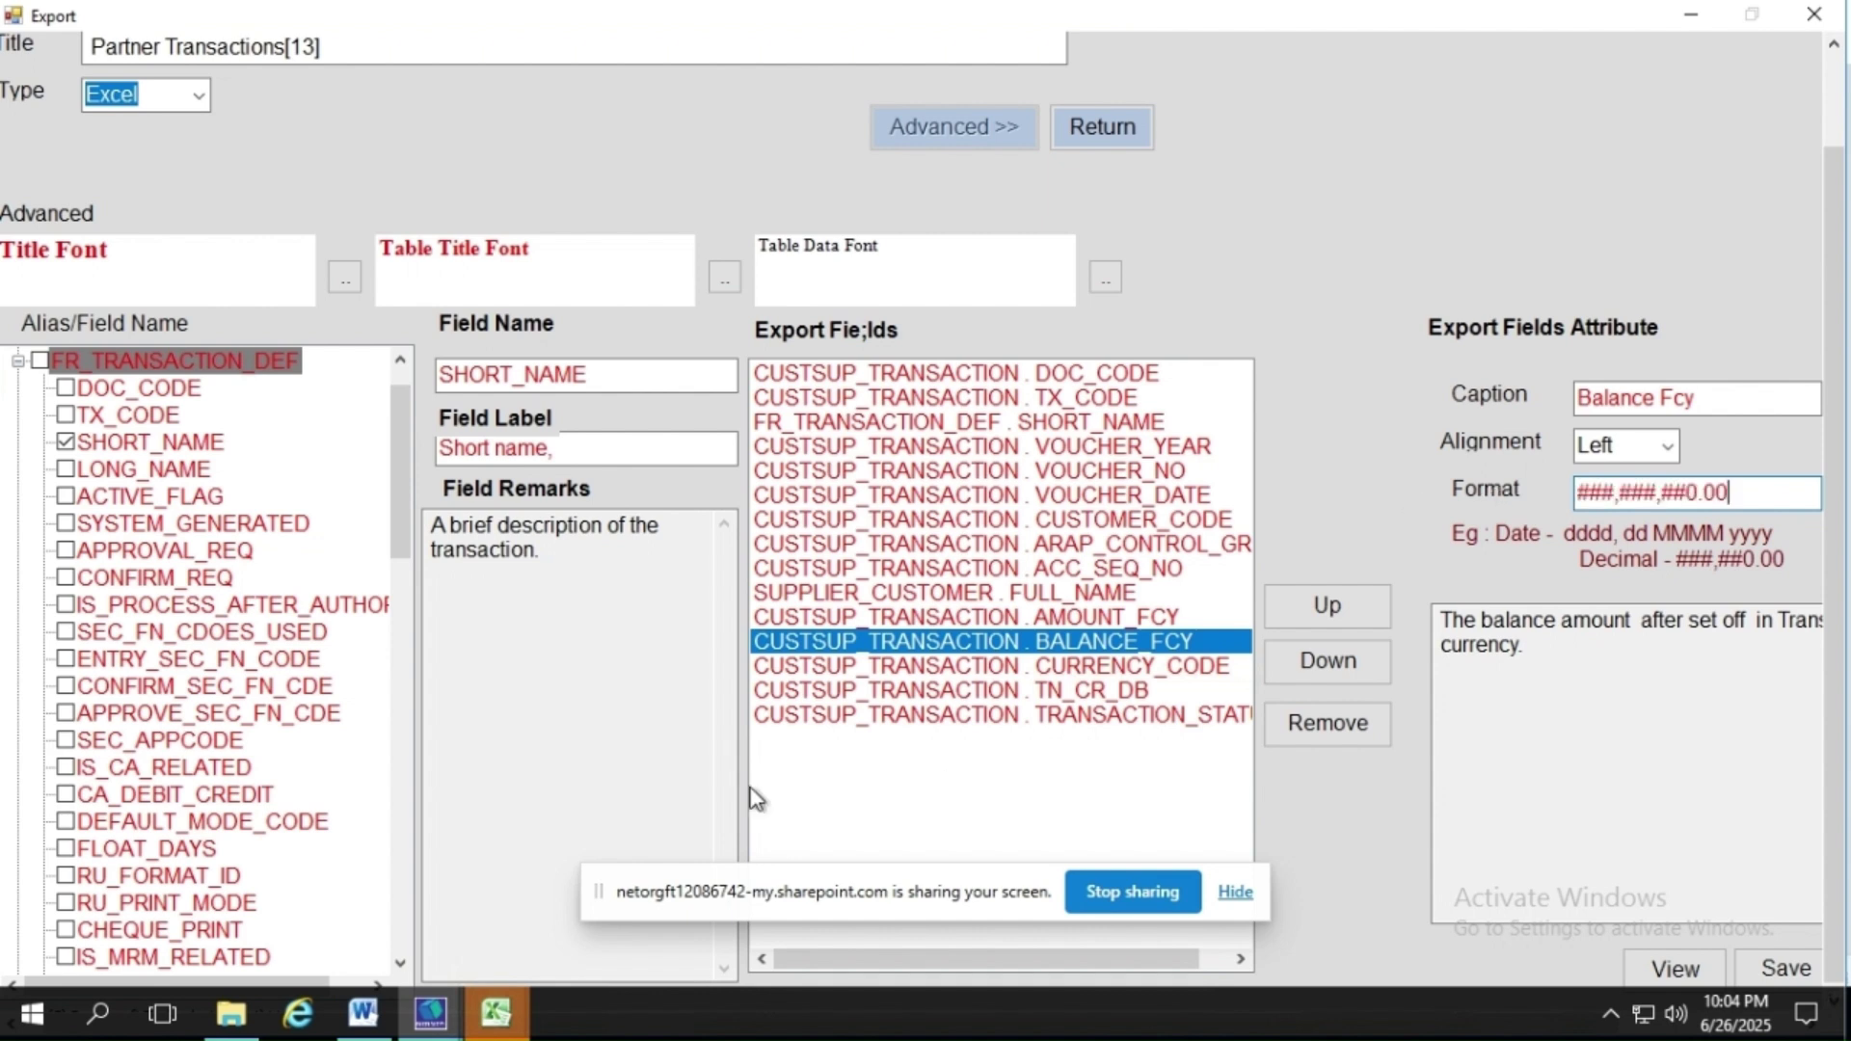
- View the customised export in Excel and examine the short name, voucher date, amount and balance columns
{"action": "mouse_move", "coordinate": [445, 1025]}
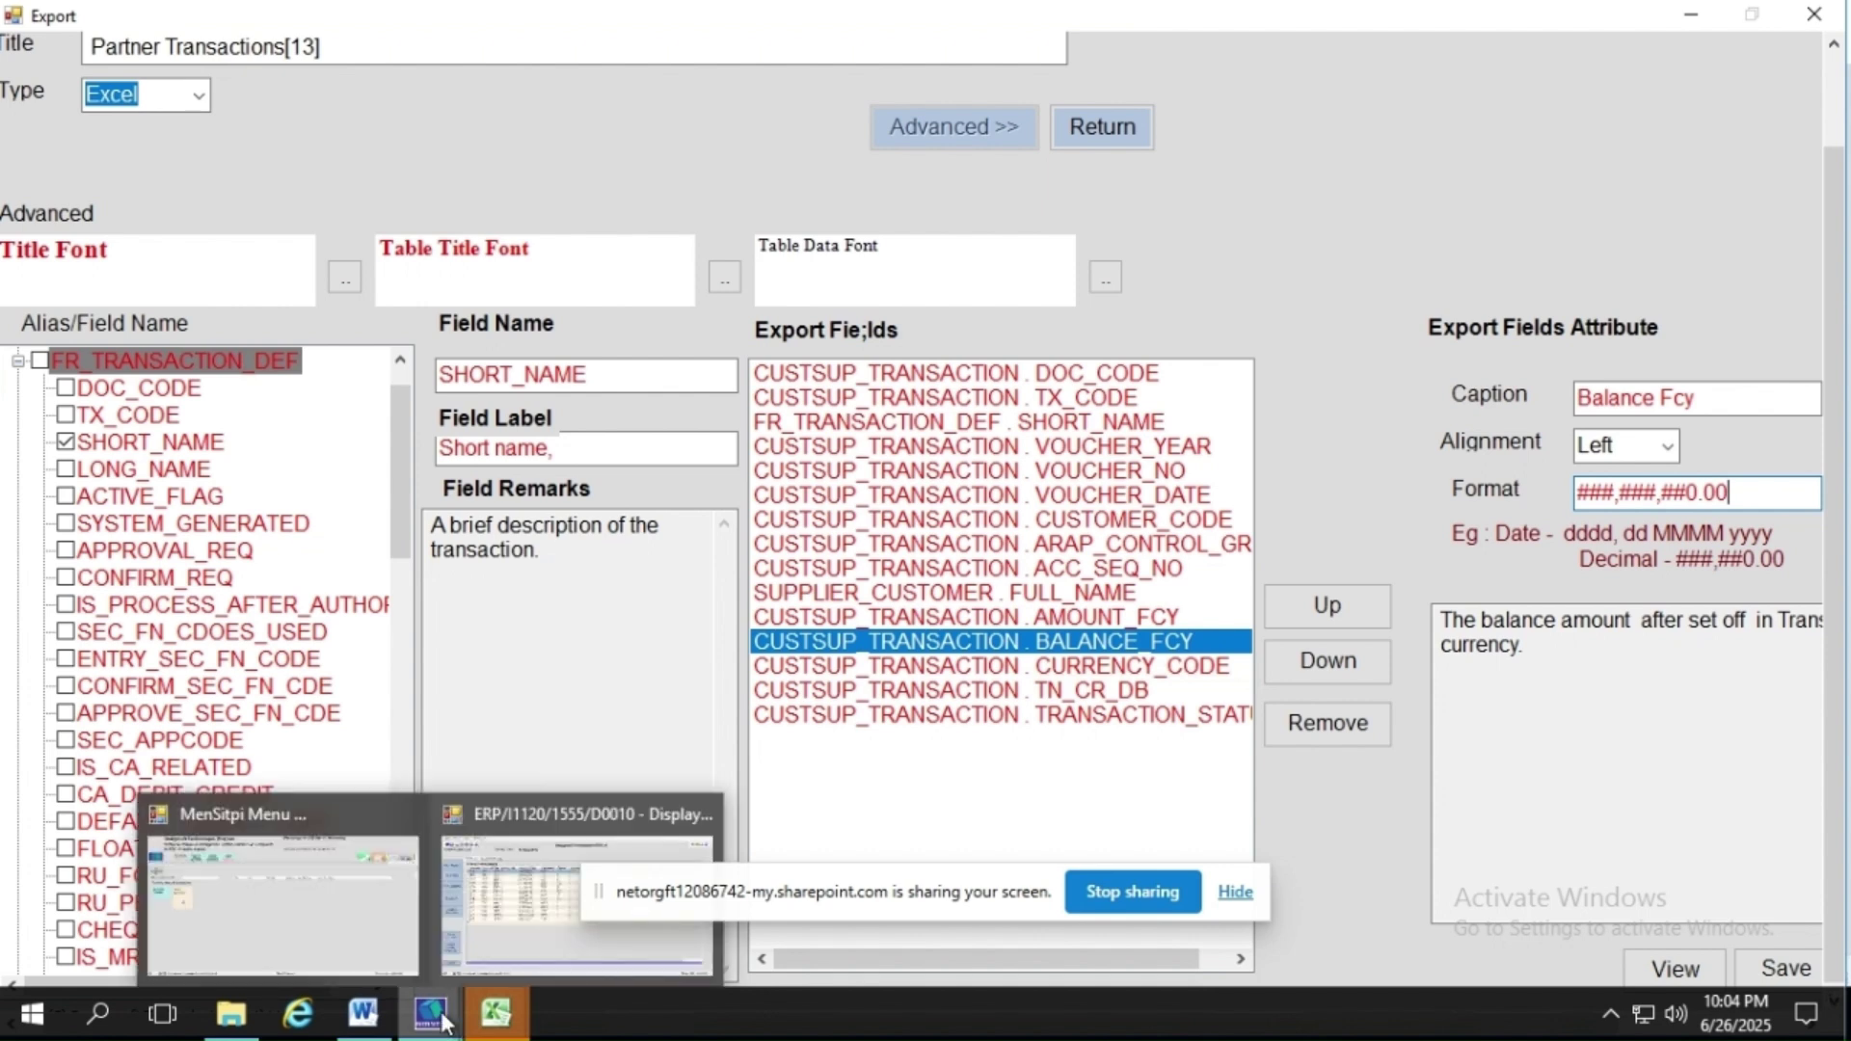
{"action": "left_click", "coordinate": [1654, 976]}
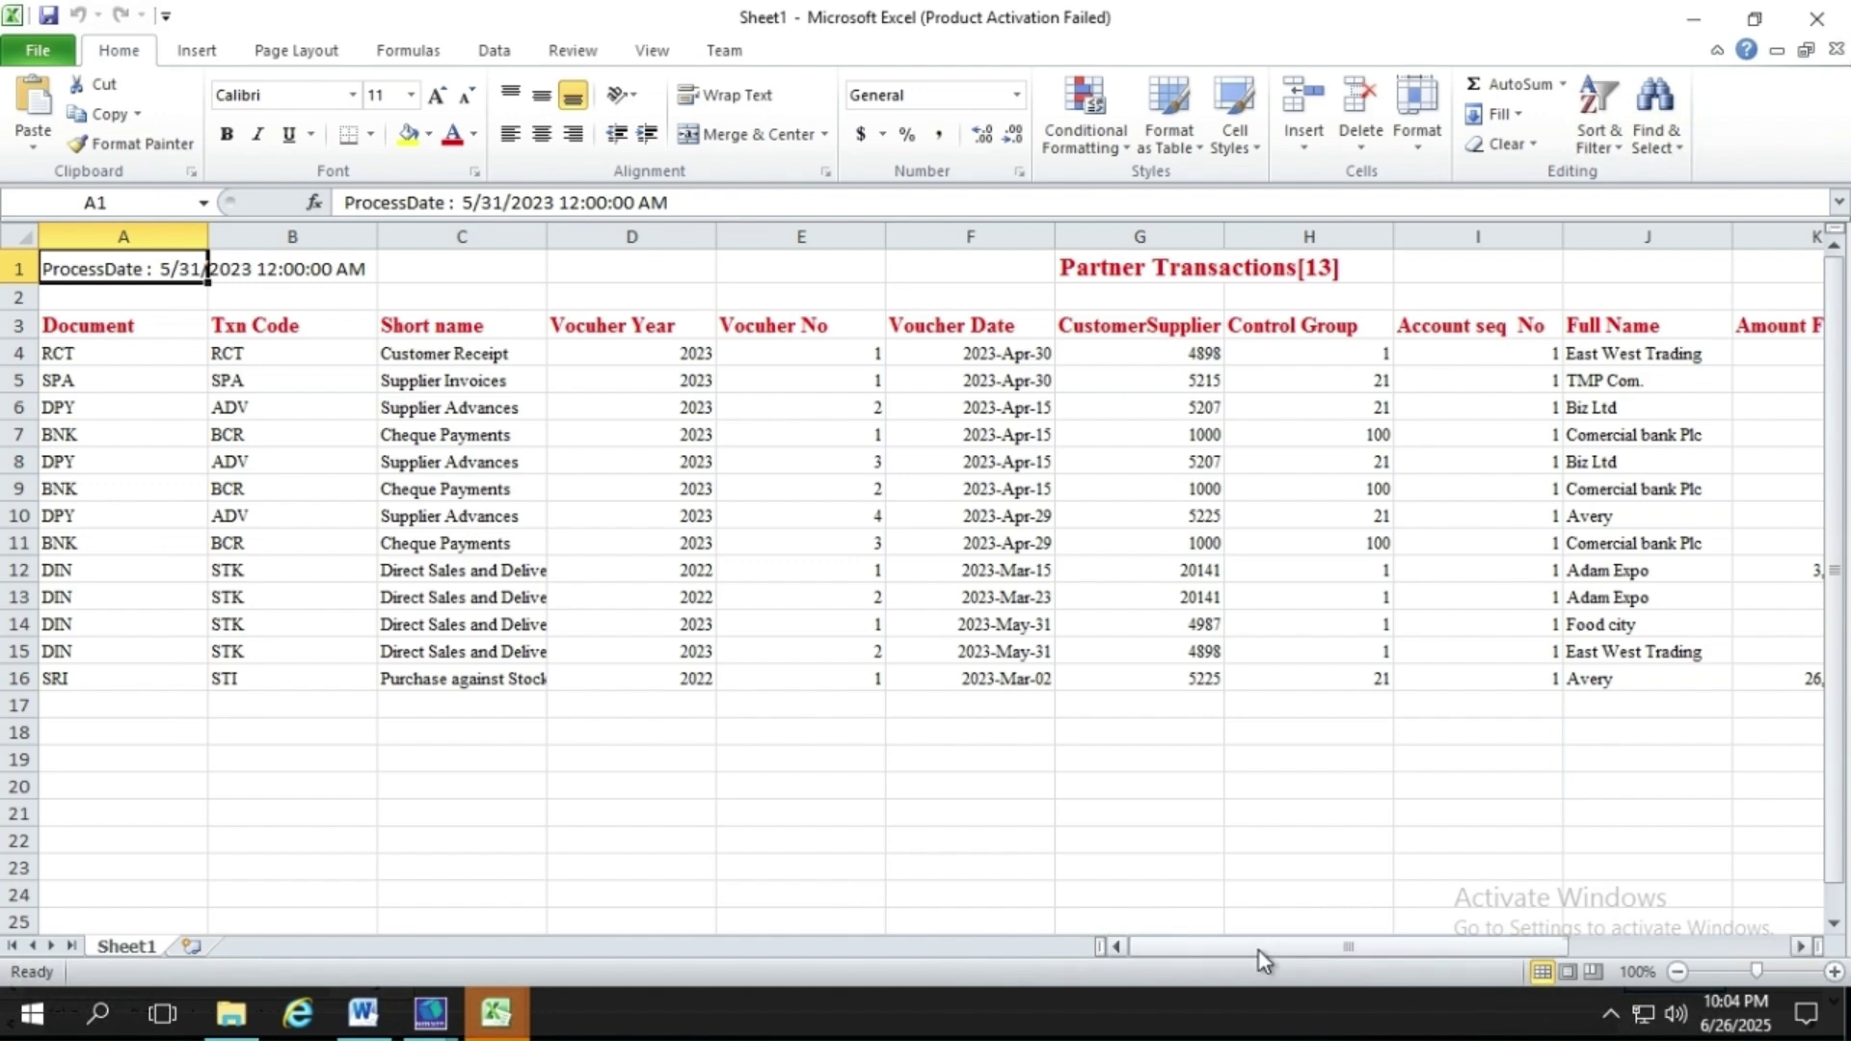
{"action": "left_click_drag", "start_coordinate": [1257, 948], "coordinate": [1381, 954]}
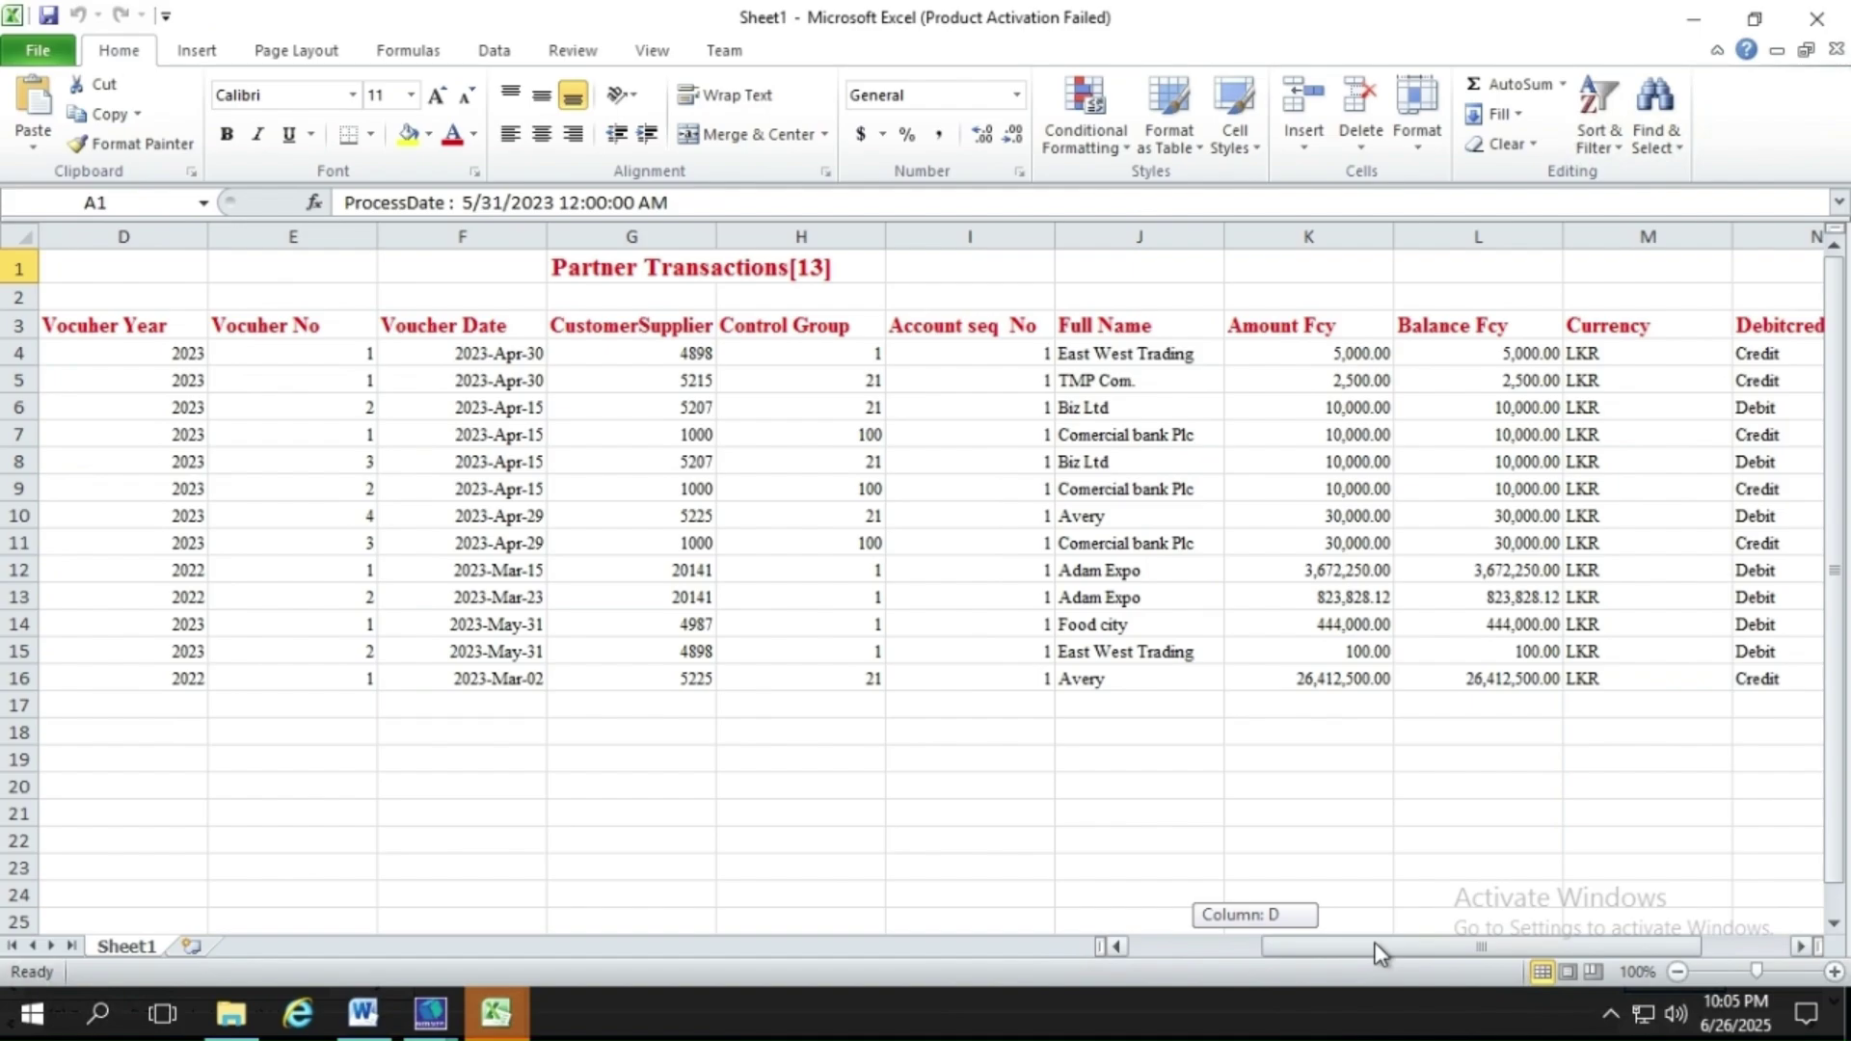
{"action": "left_click_drag", "start_coordinate": [1377, 946], "coordinate": [1286, 950]}
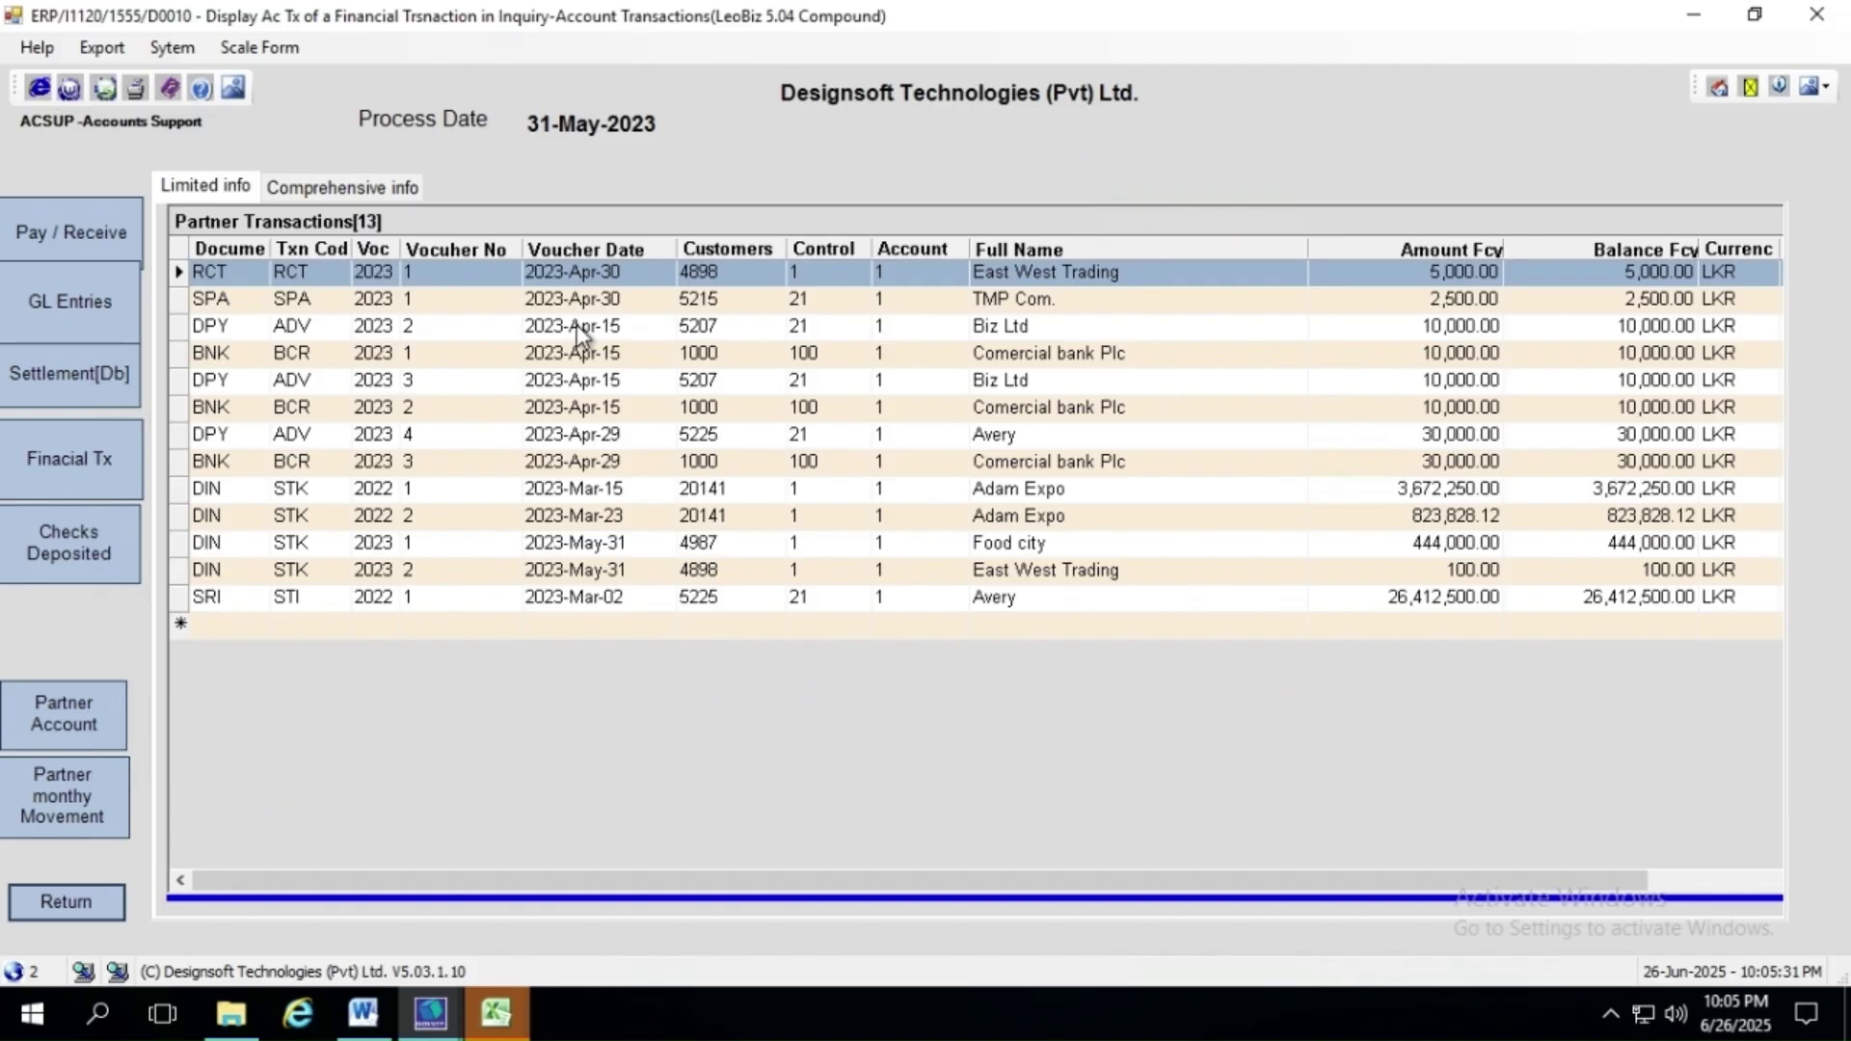
- Reopen the advanced Excel export settings of the Partner Transactions grid to check the saved field list
{"action": "right_click", "coordinate": [396, 327]}
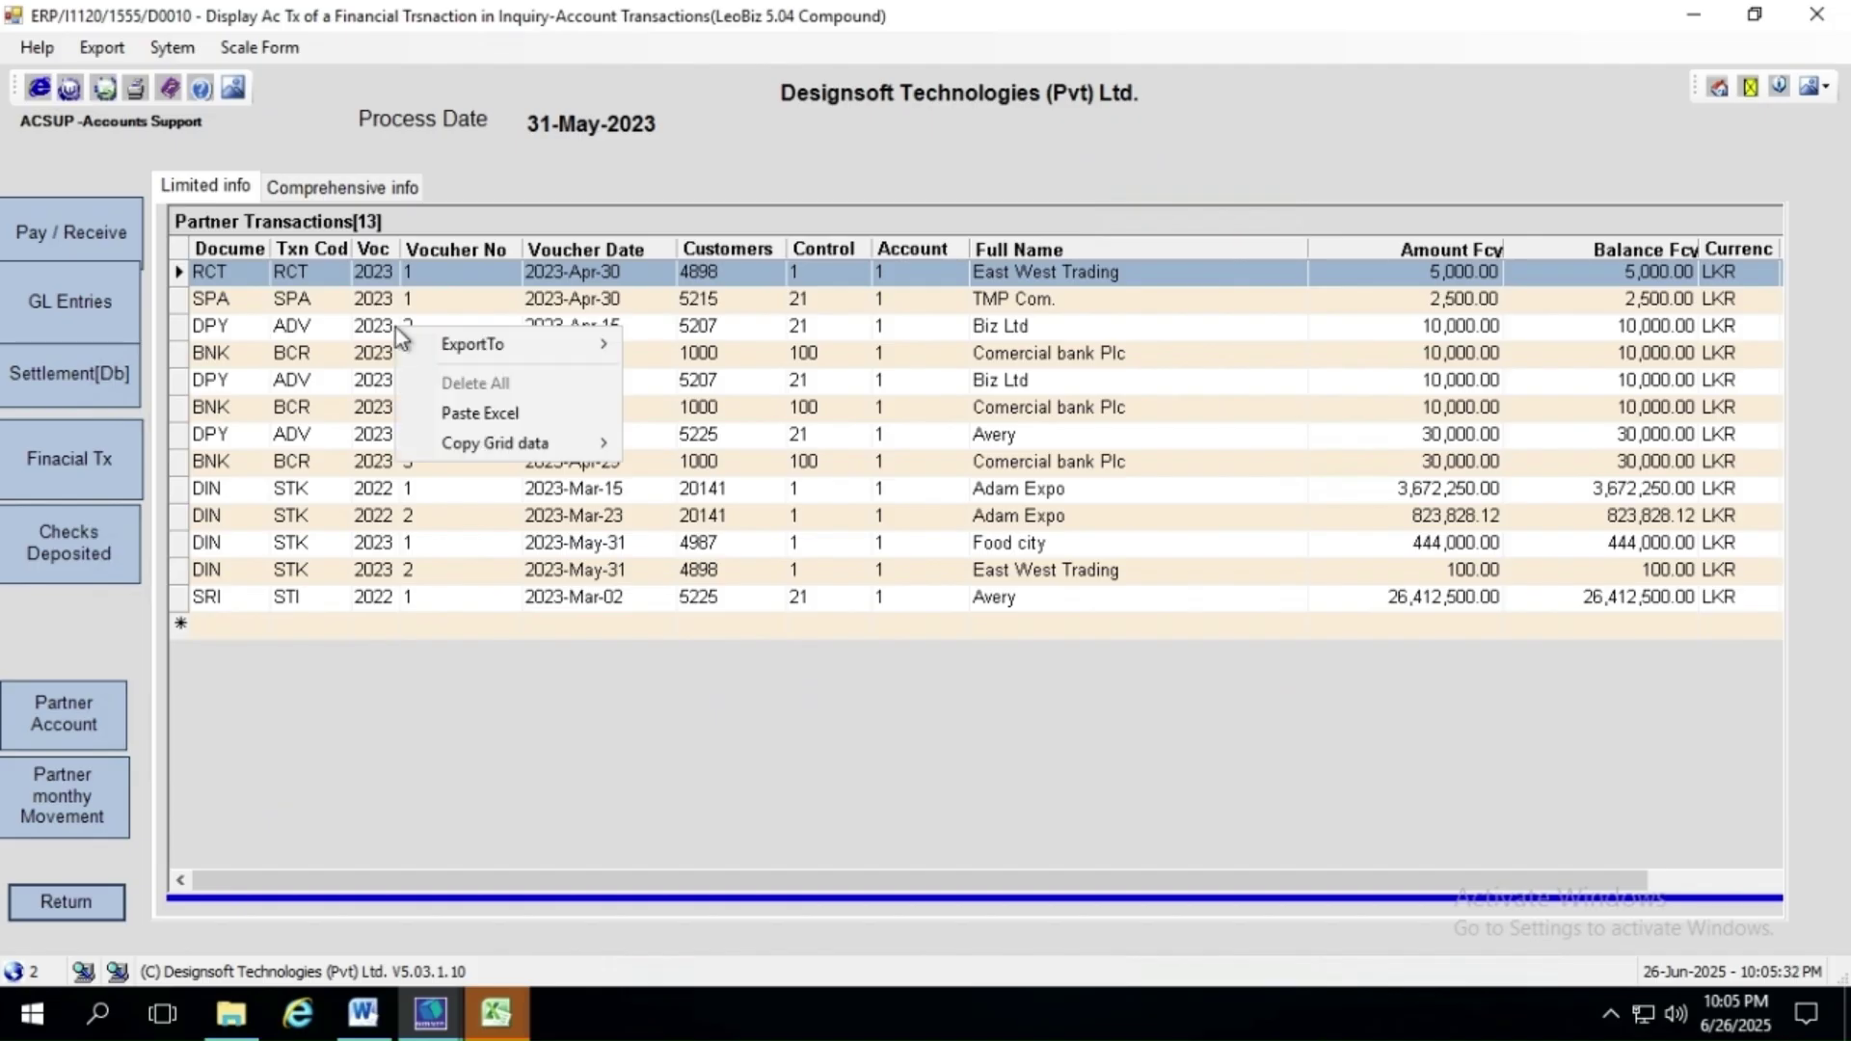
{"action": "left_click", "coordinate": [457, 344]}
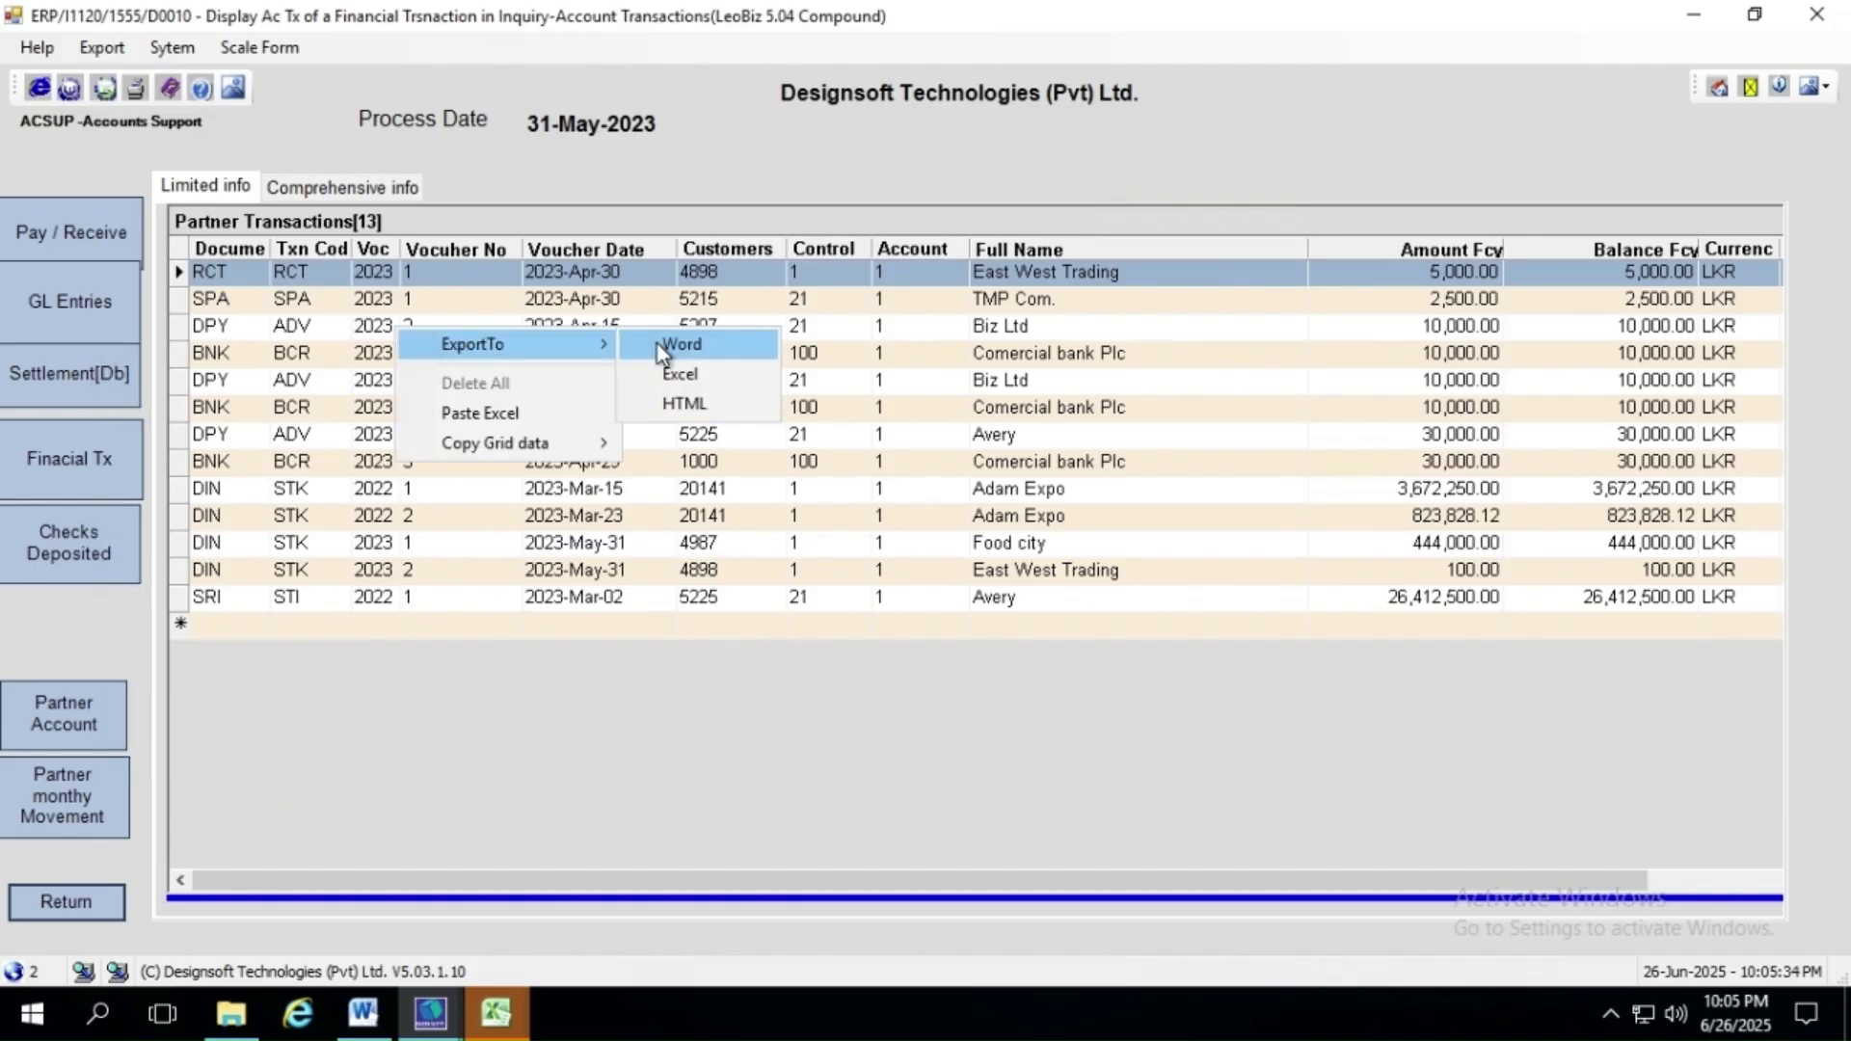
{"action": "left_click", "coordinate": [682, 378]}
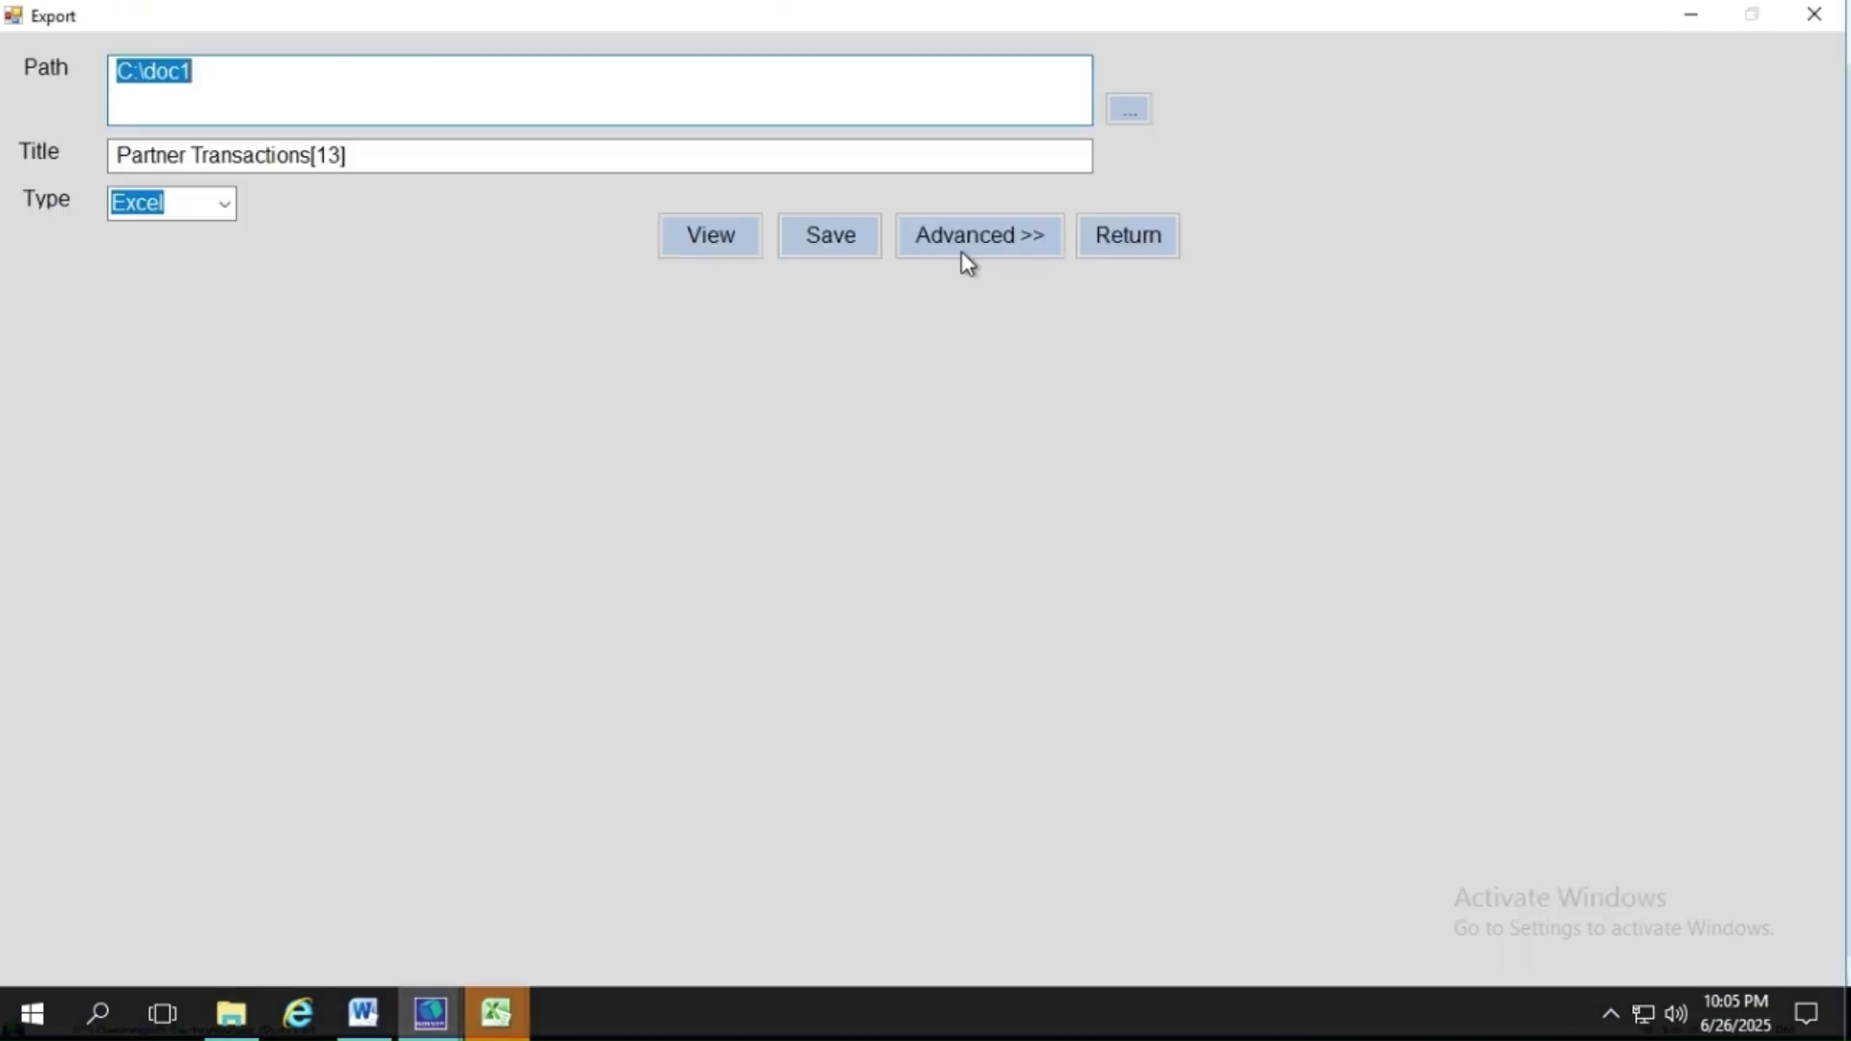
{"action": "left_click", "coordinate": [1032, 254]}
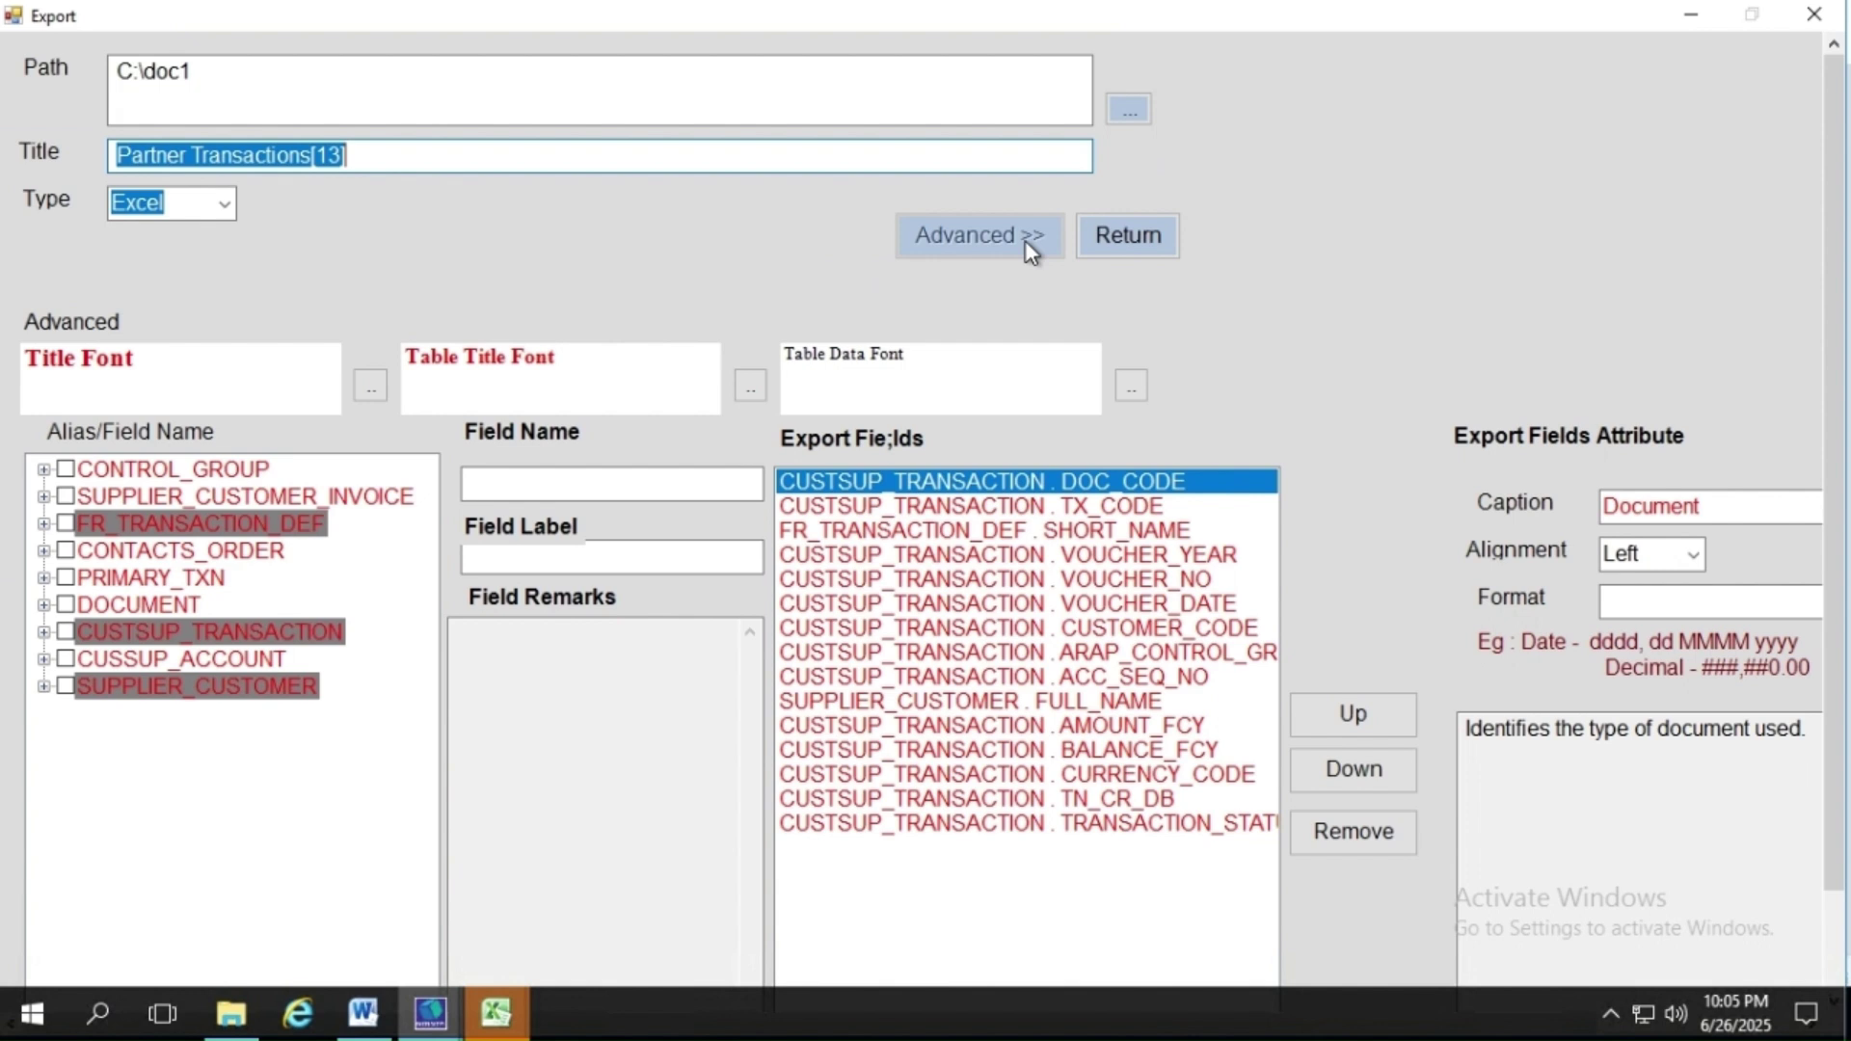
- In the Account Transactions query, set the Voucher Date condition to Between with a start date of 2023 Apr 01
{"action": "mouse_move", "coordinate": [1847, 7]}
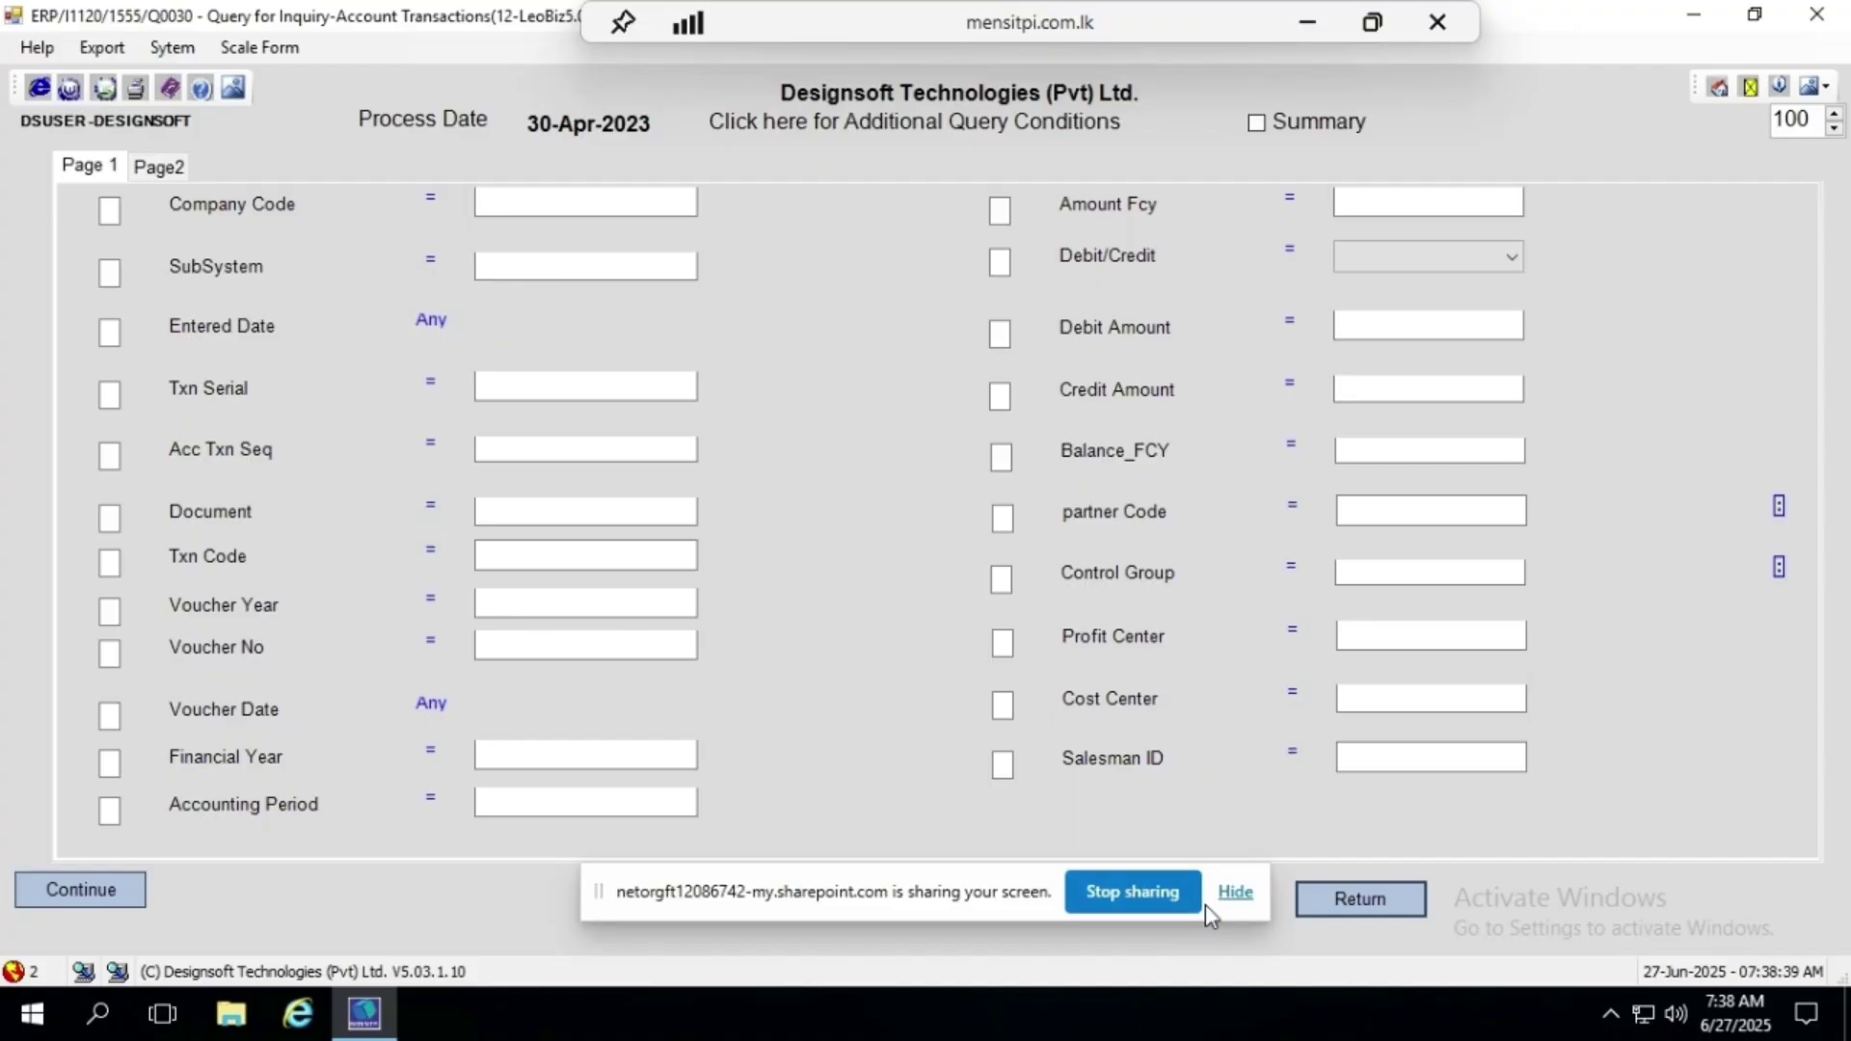
{"action": "left_click", "coordinate": [1225, 897]}
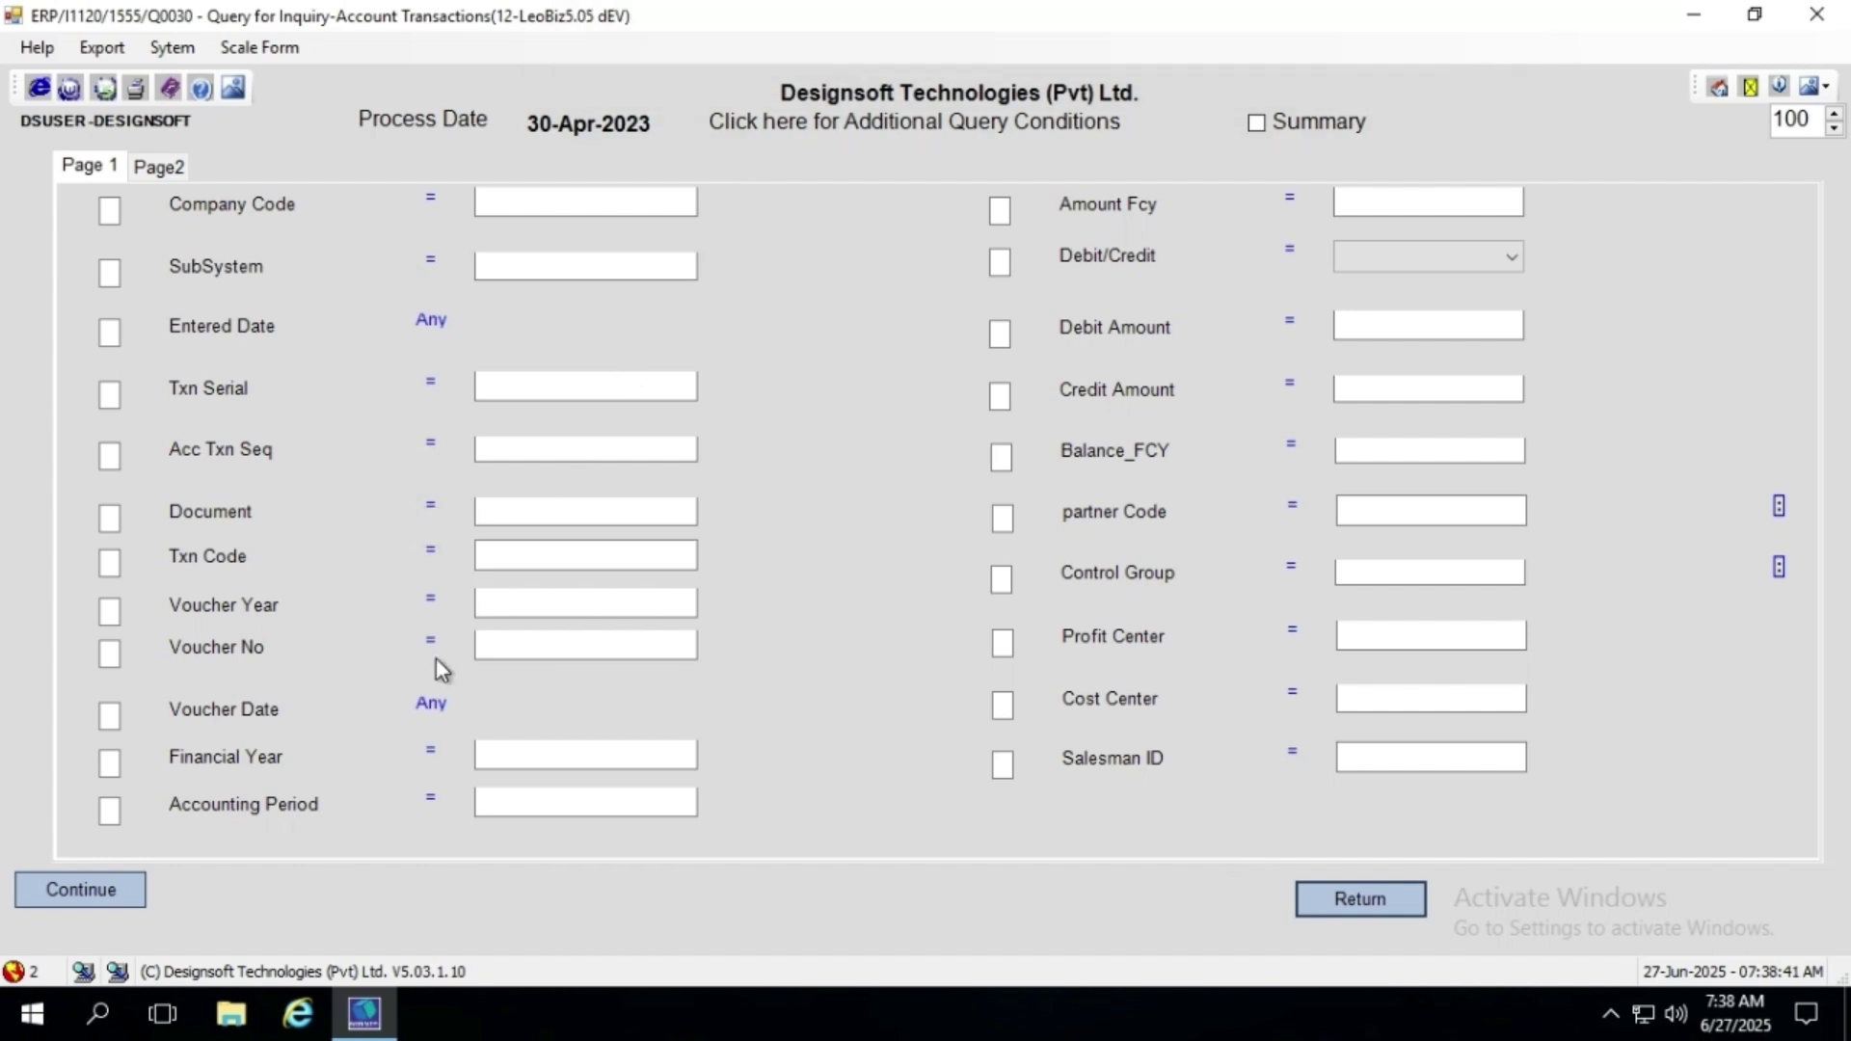
{"action": "left_click", "coordinate": [431, 706]}
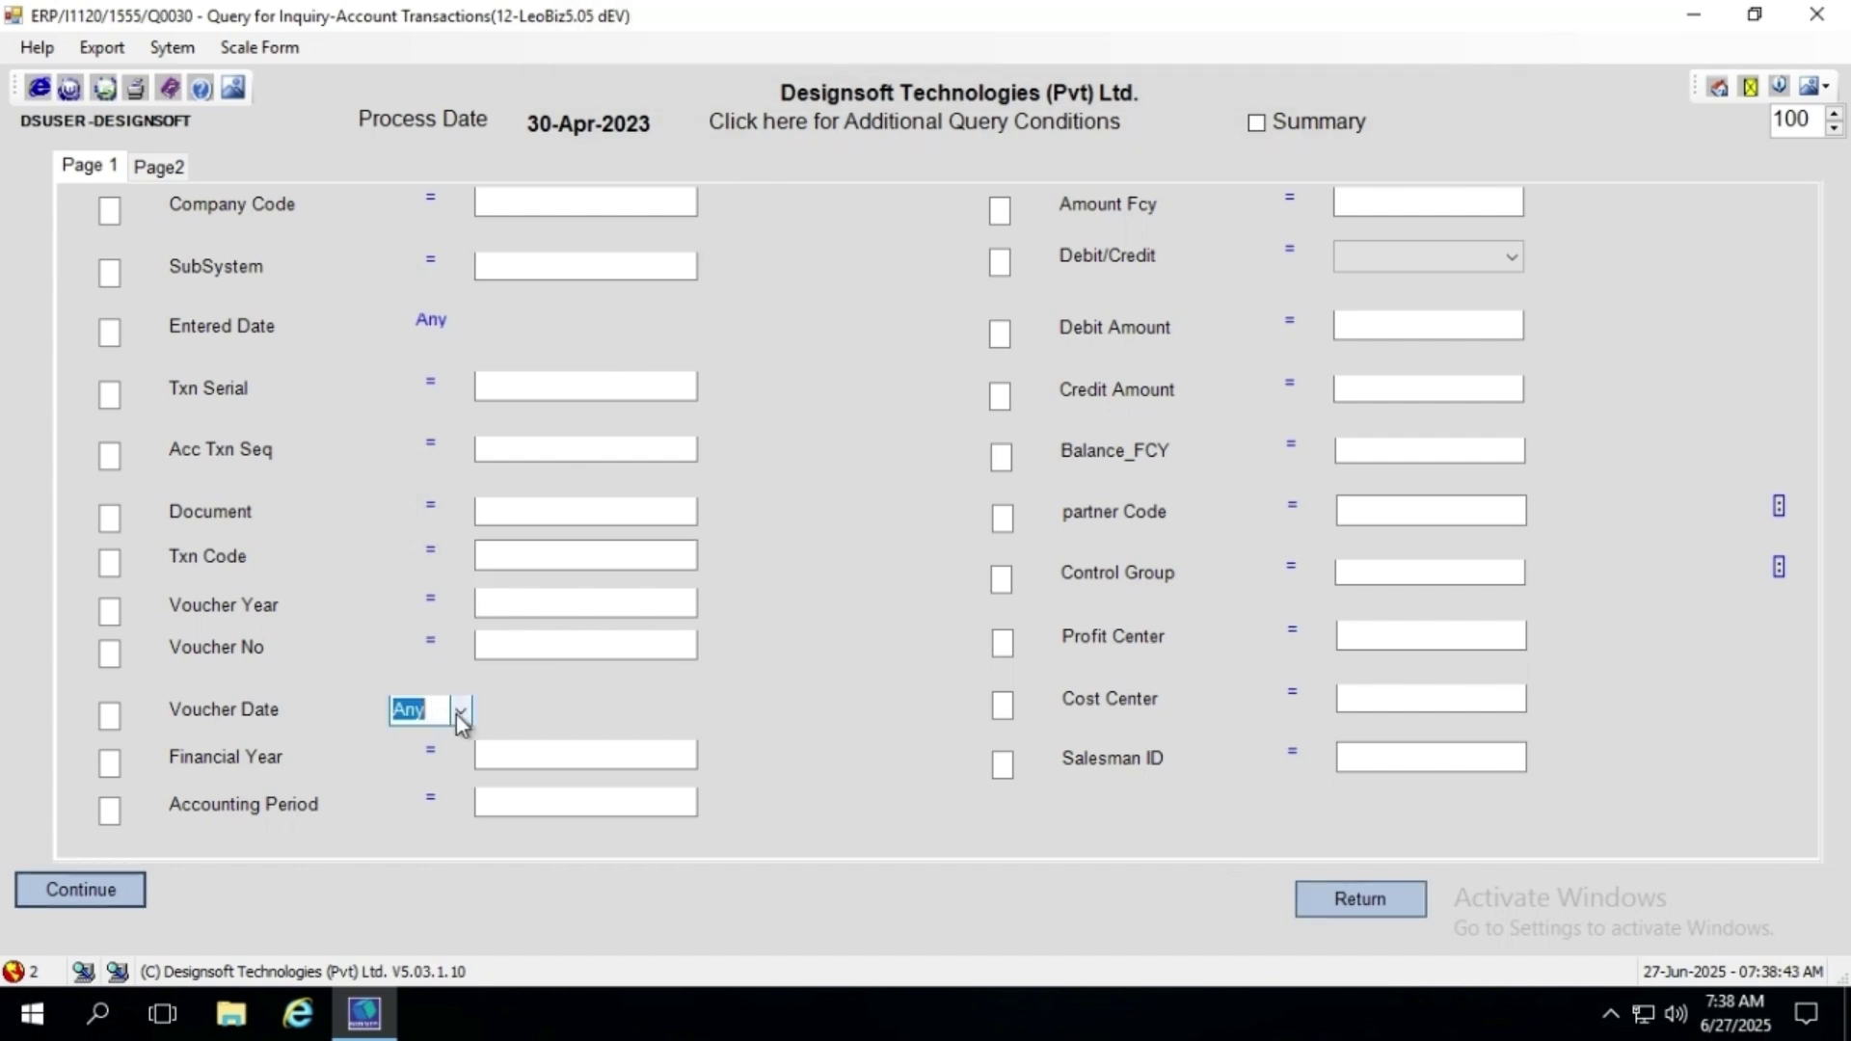
{"action": "left_click", "coordinate": [459, 712]}
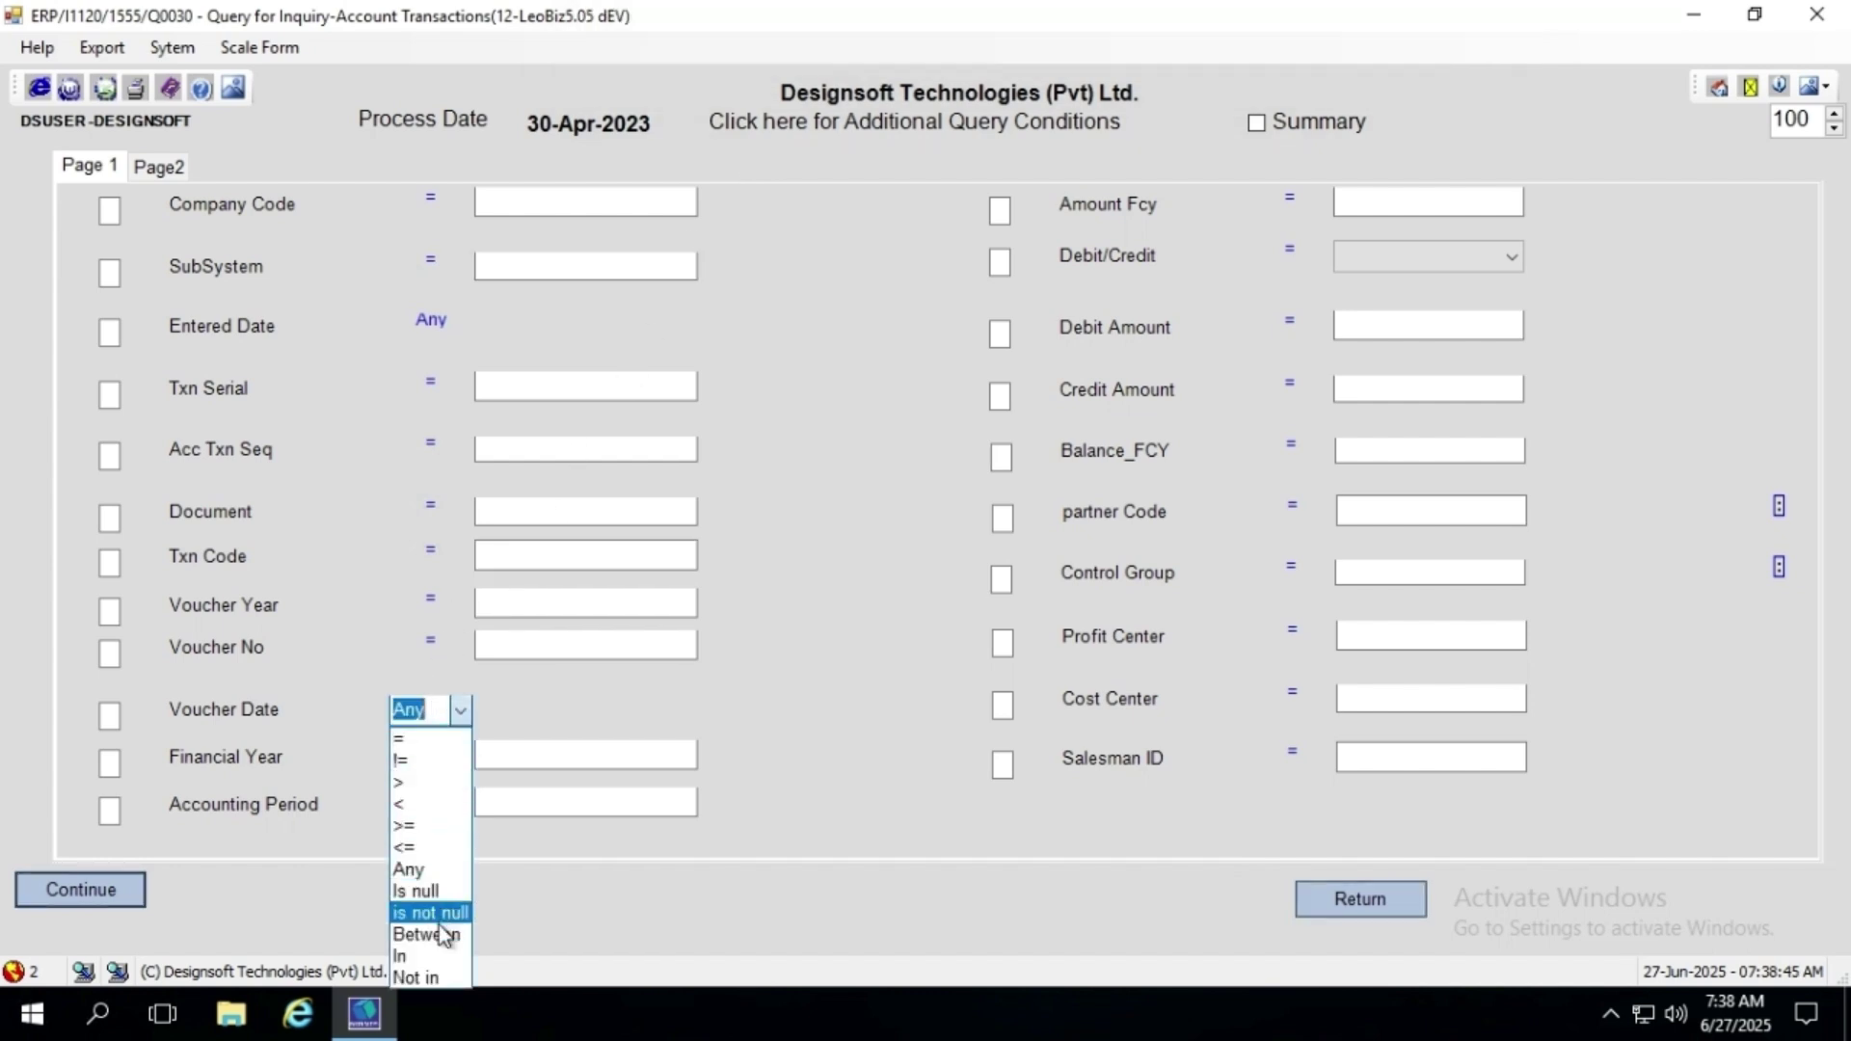
{"action": "left_click", "coordinate": [439, 935]}
{"action": "left_click", "coordinate": [492, 711]}
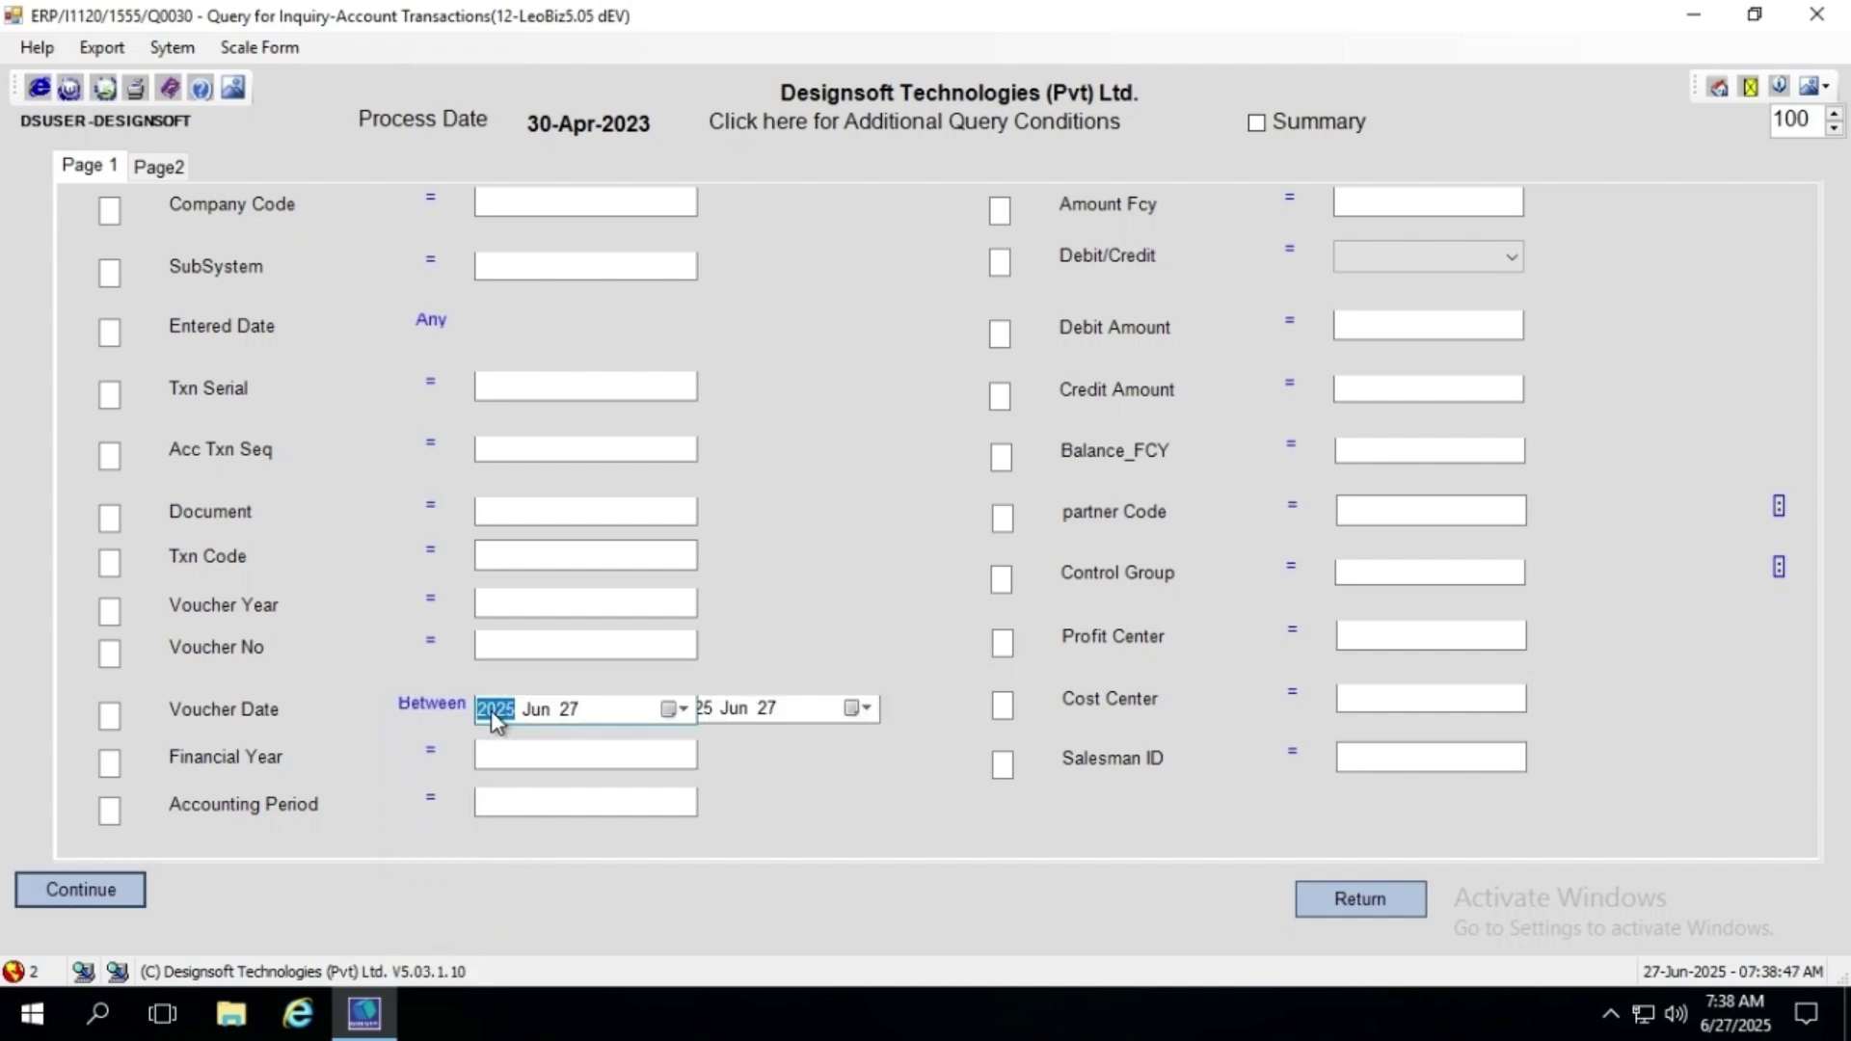
{"action": "type", "text": "2023"}
{"action": "left_click", "coordinate": [547, 713]}
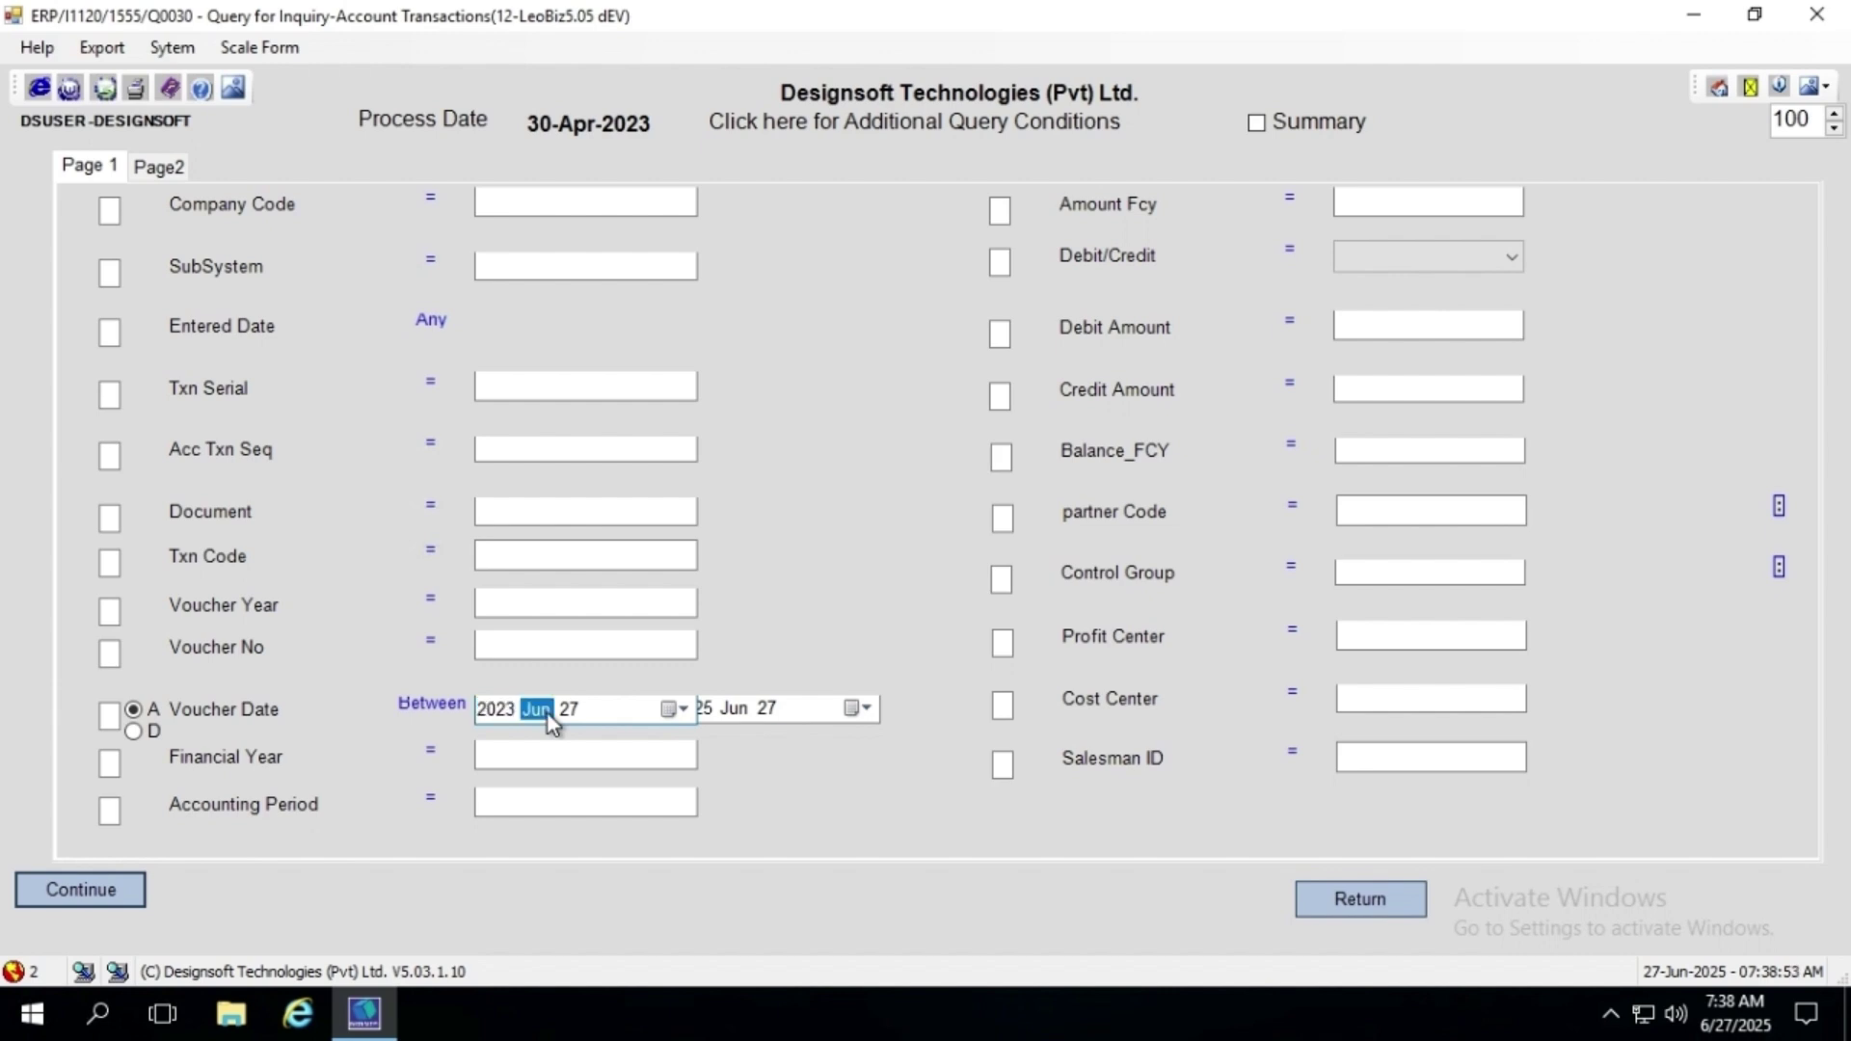
{"action": "type", "text": "4"}
{"action": "left_click", "coordinate": [575, 711]}
{"action": "type", "text": "1"}
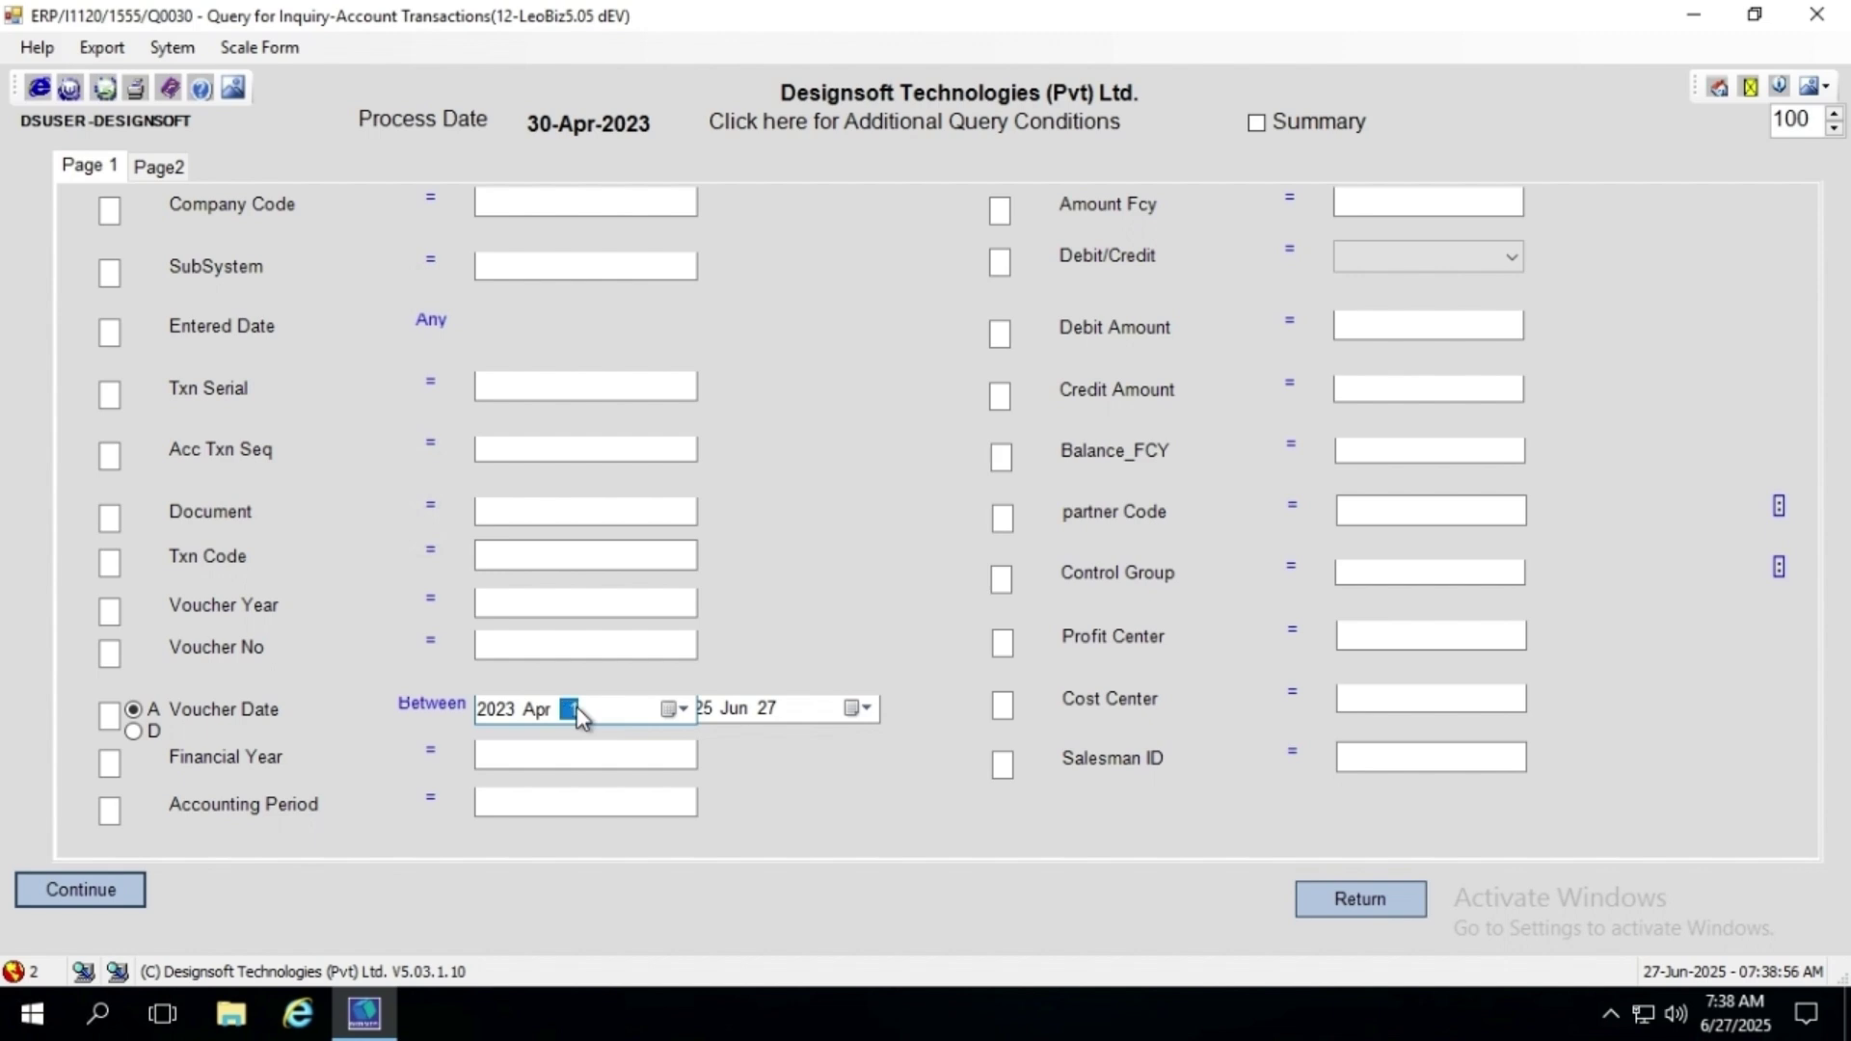
- Set the end date of the Voucher Date range to 2023 May 31
{"action": "left_click", "coordinate": [874, 708]}
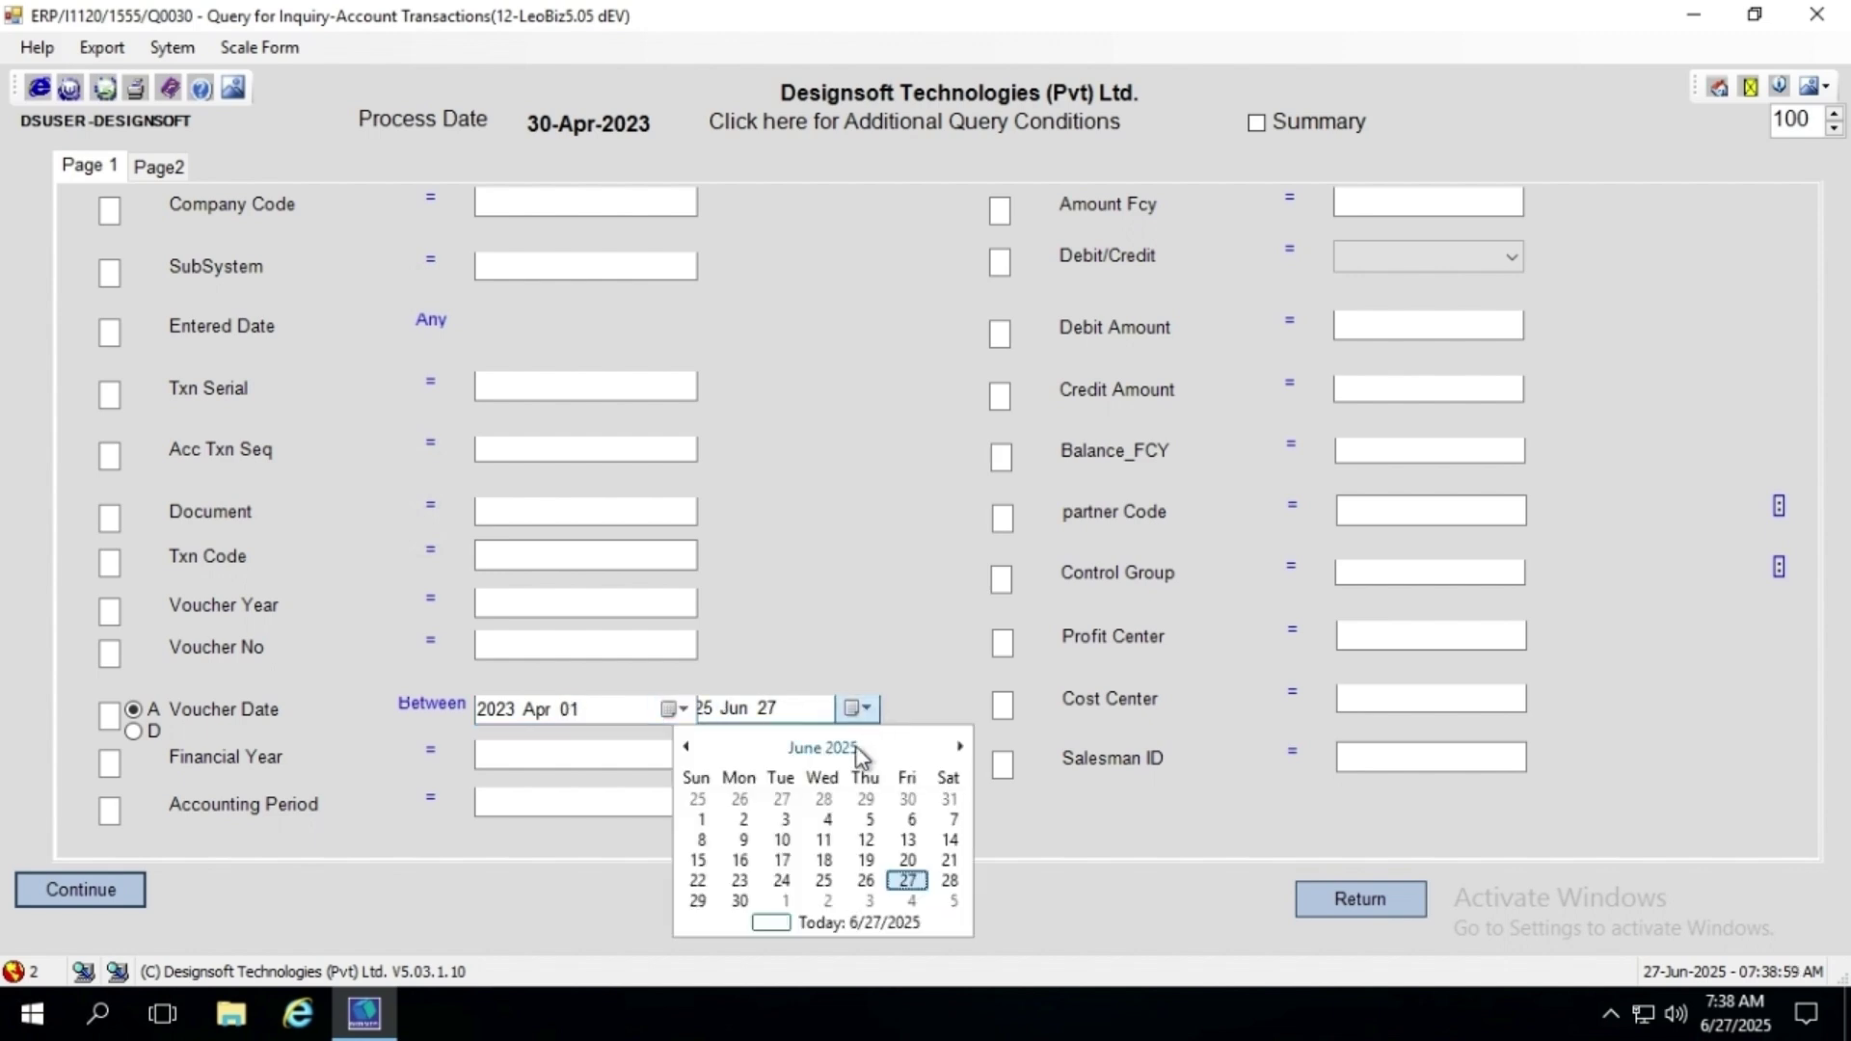
{"action": "left_click", "coordinate": [853, 751]}
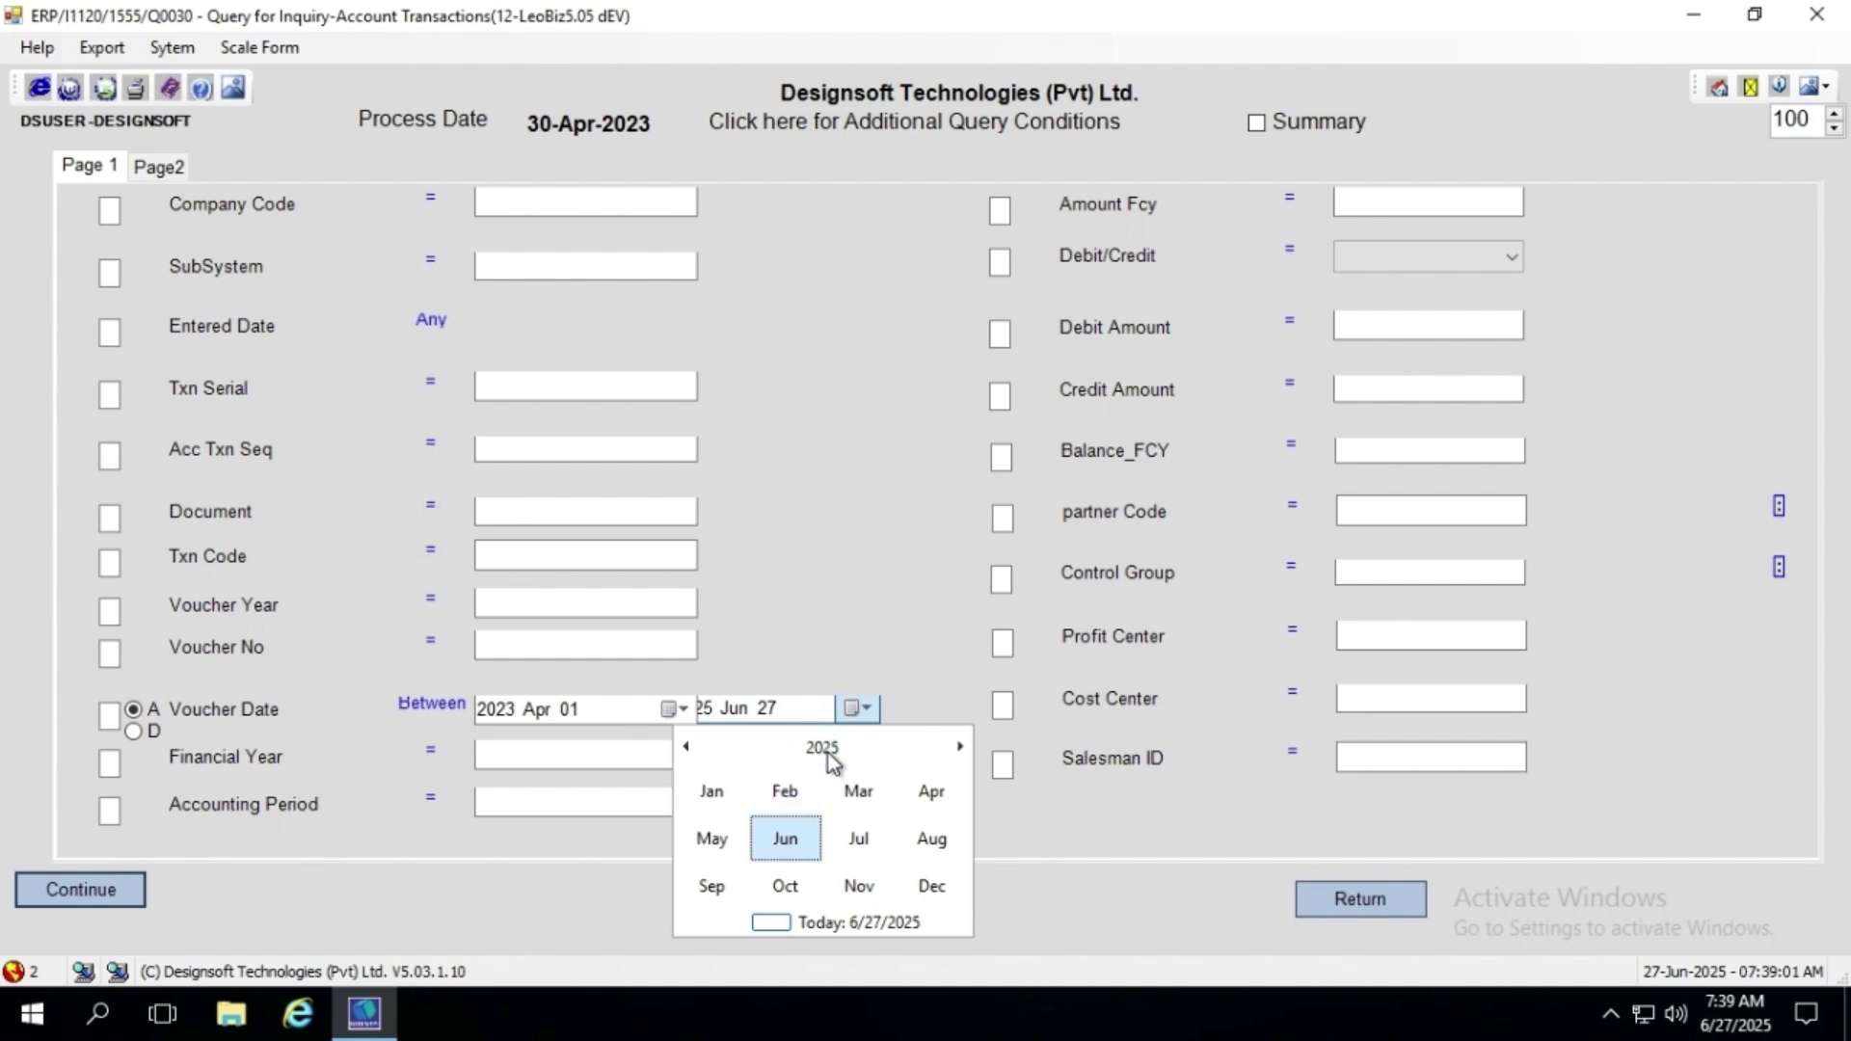
{"action": "left_click", "coordinate": [829, 749]}
{"action": "left_click", "coordinate": [712, 841]}
{"action": "left_click", "coordinate": [727, 840]}
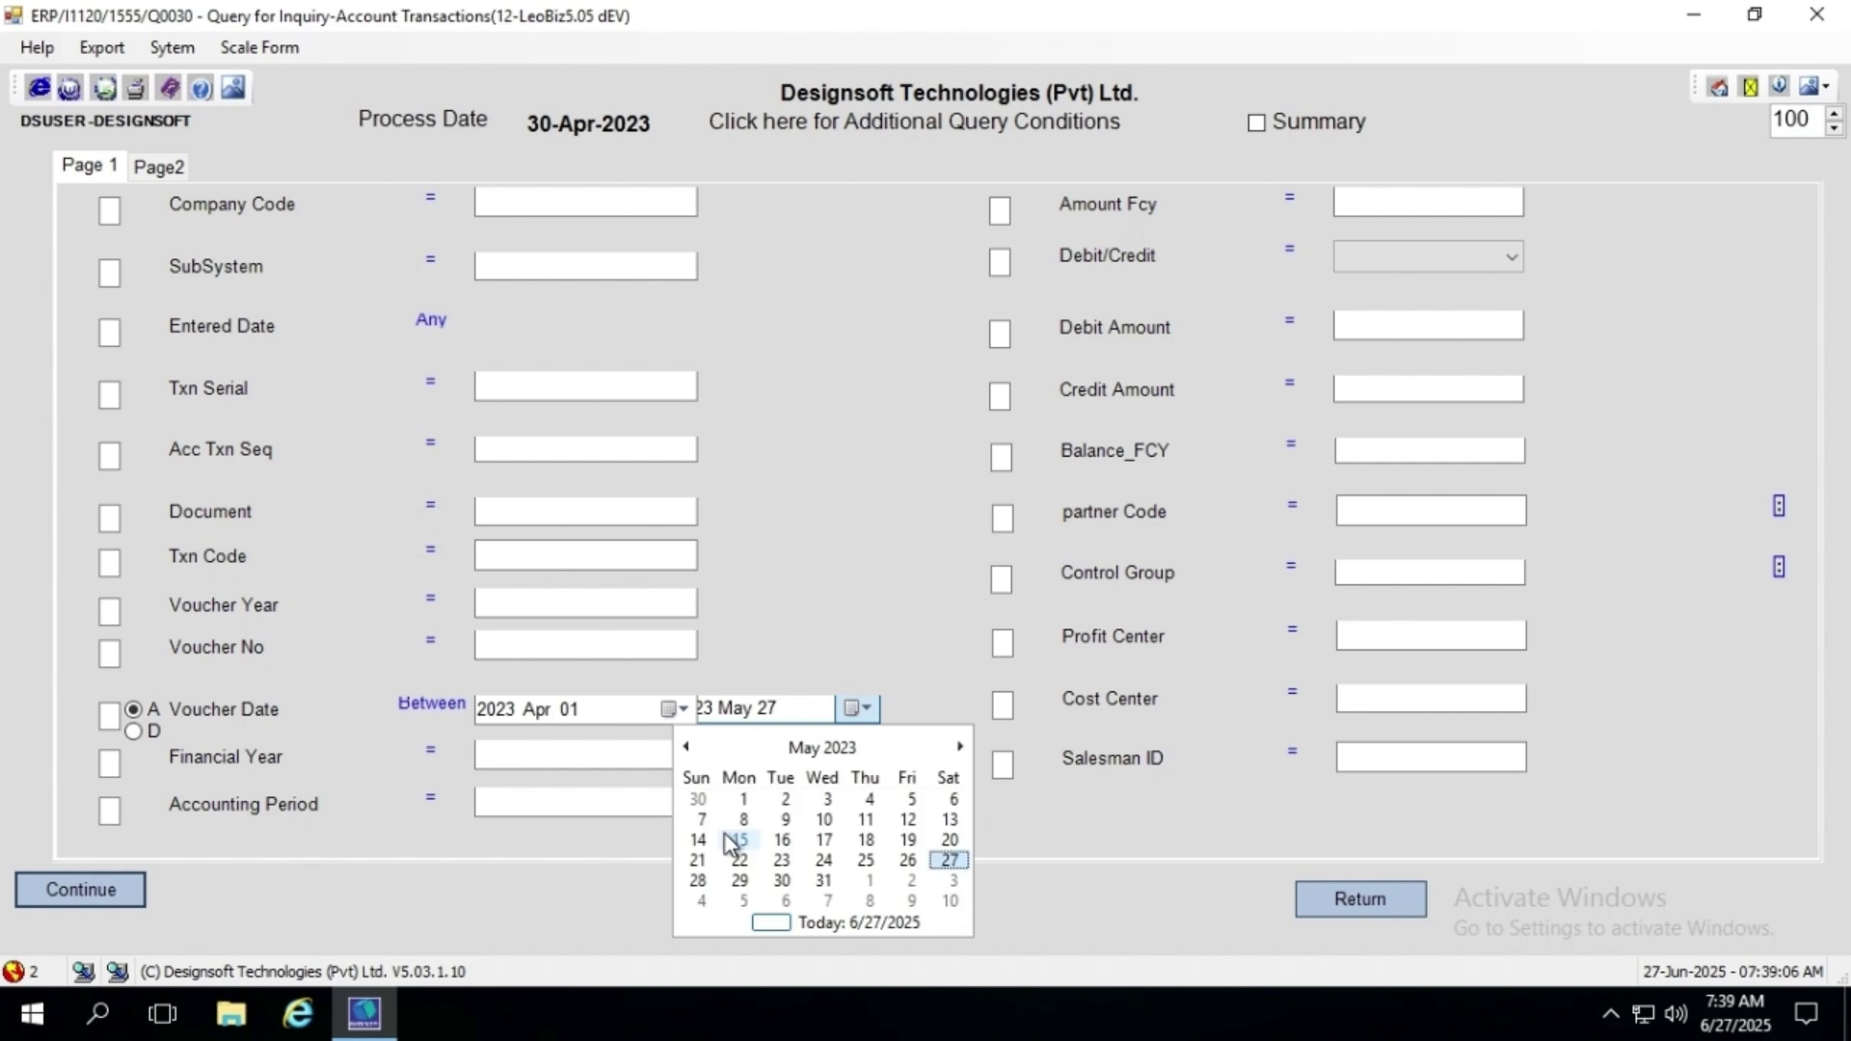
{"action": "left_click", "coordinate": [822, 881]}
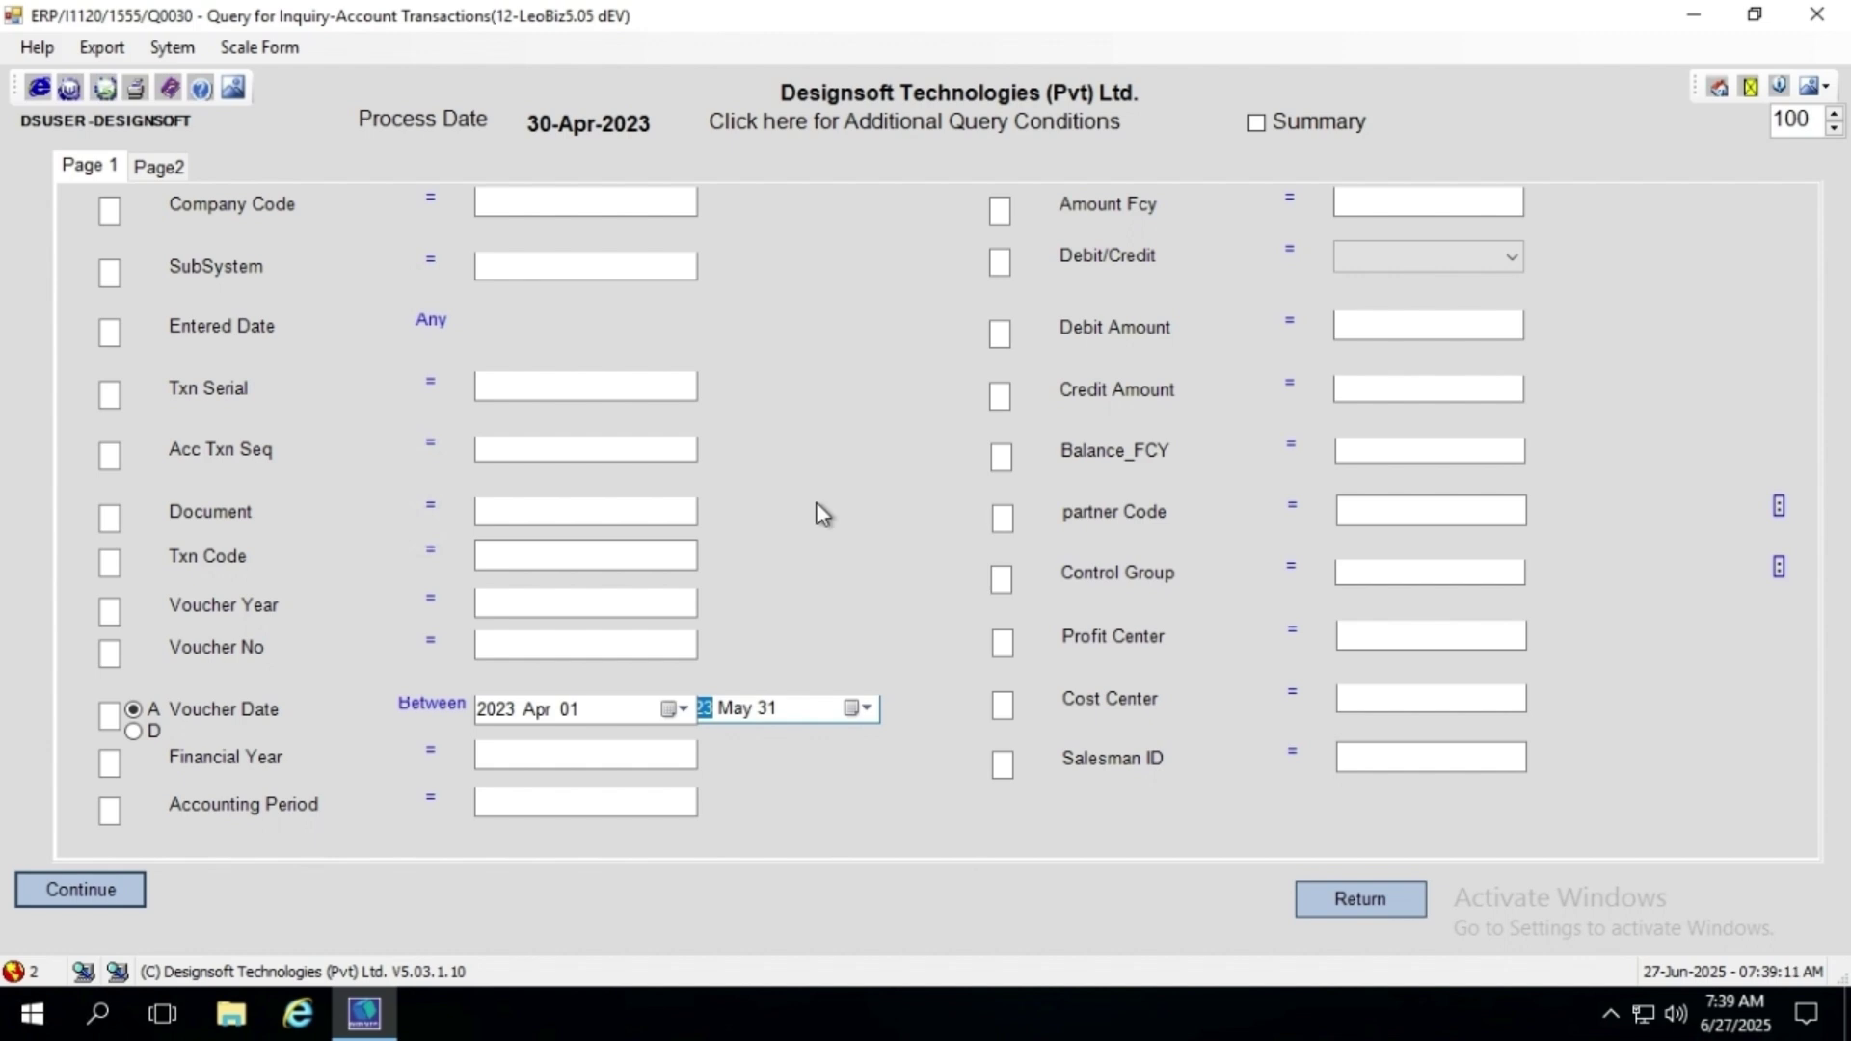
- Set the Document condition to In and add RCT to its value list
{"action": "left_click", "coordinate": [426, 510]}
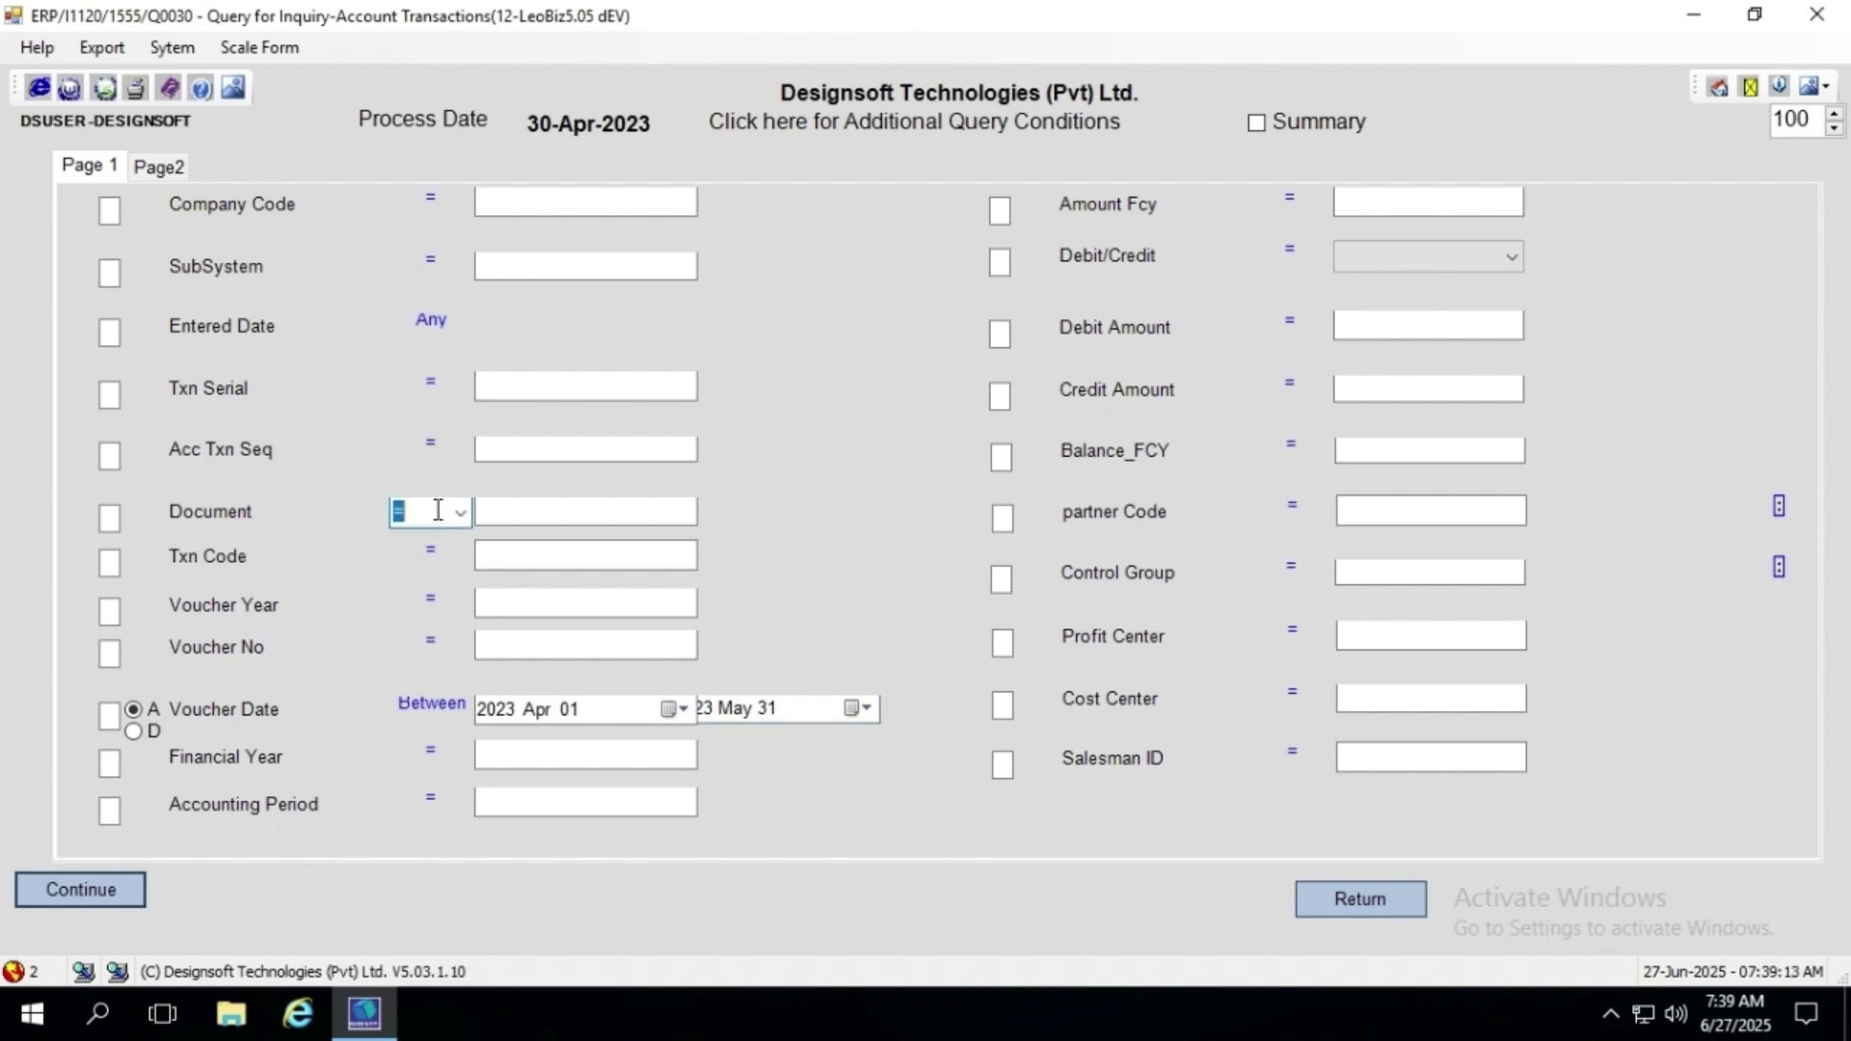
{"action": "left_click", "coordinate": [460, 512]}
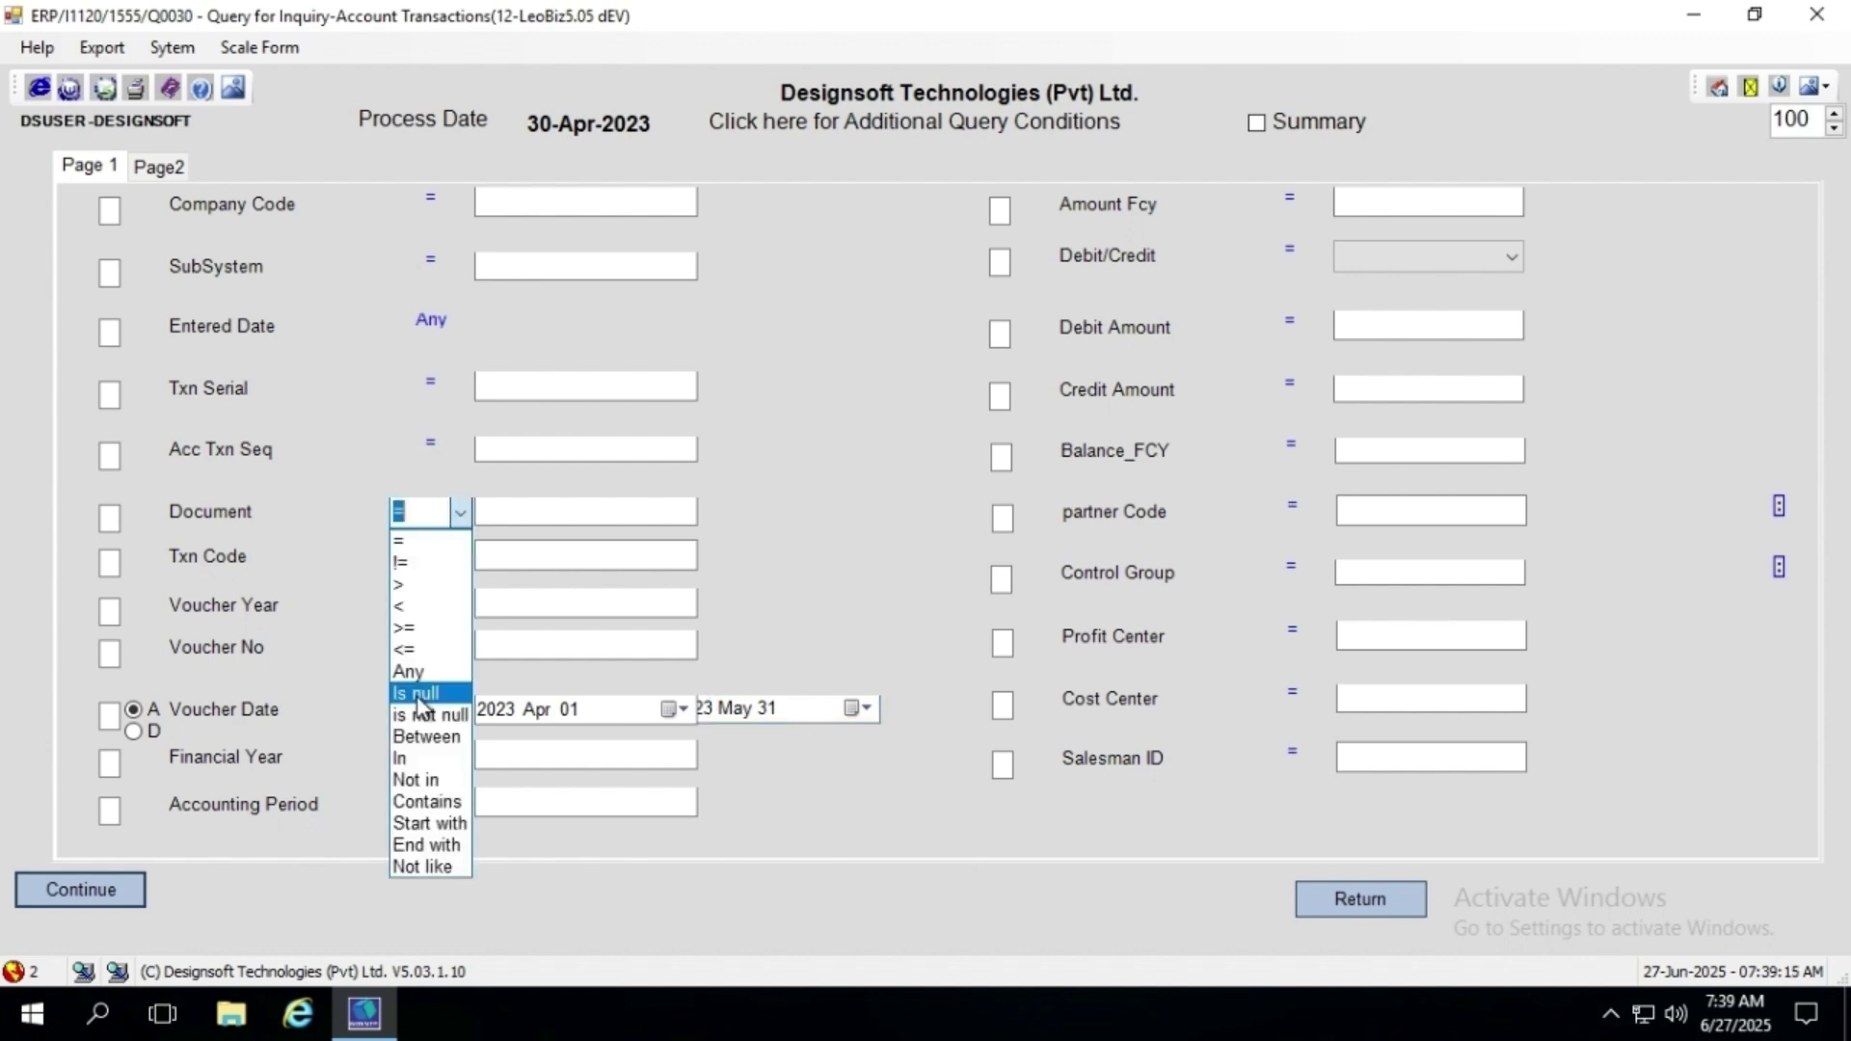
{"action": "left_click", "coordinate": [408, 759]}
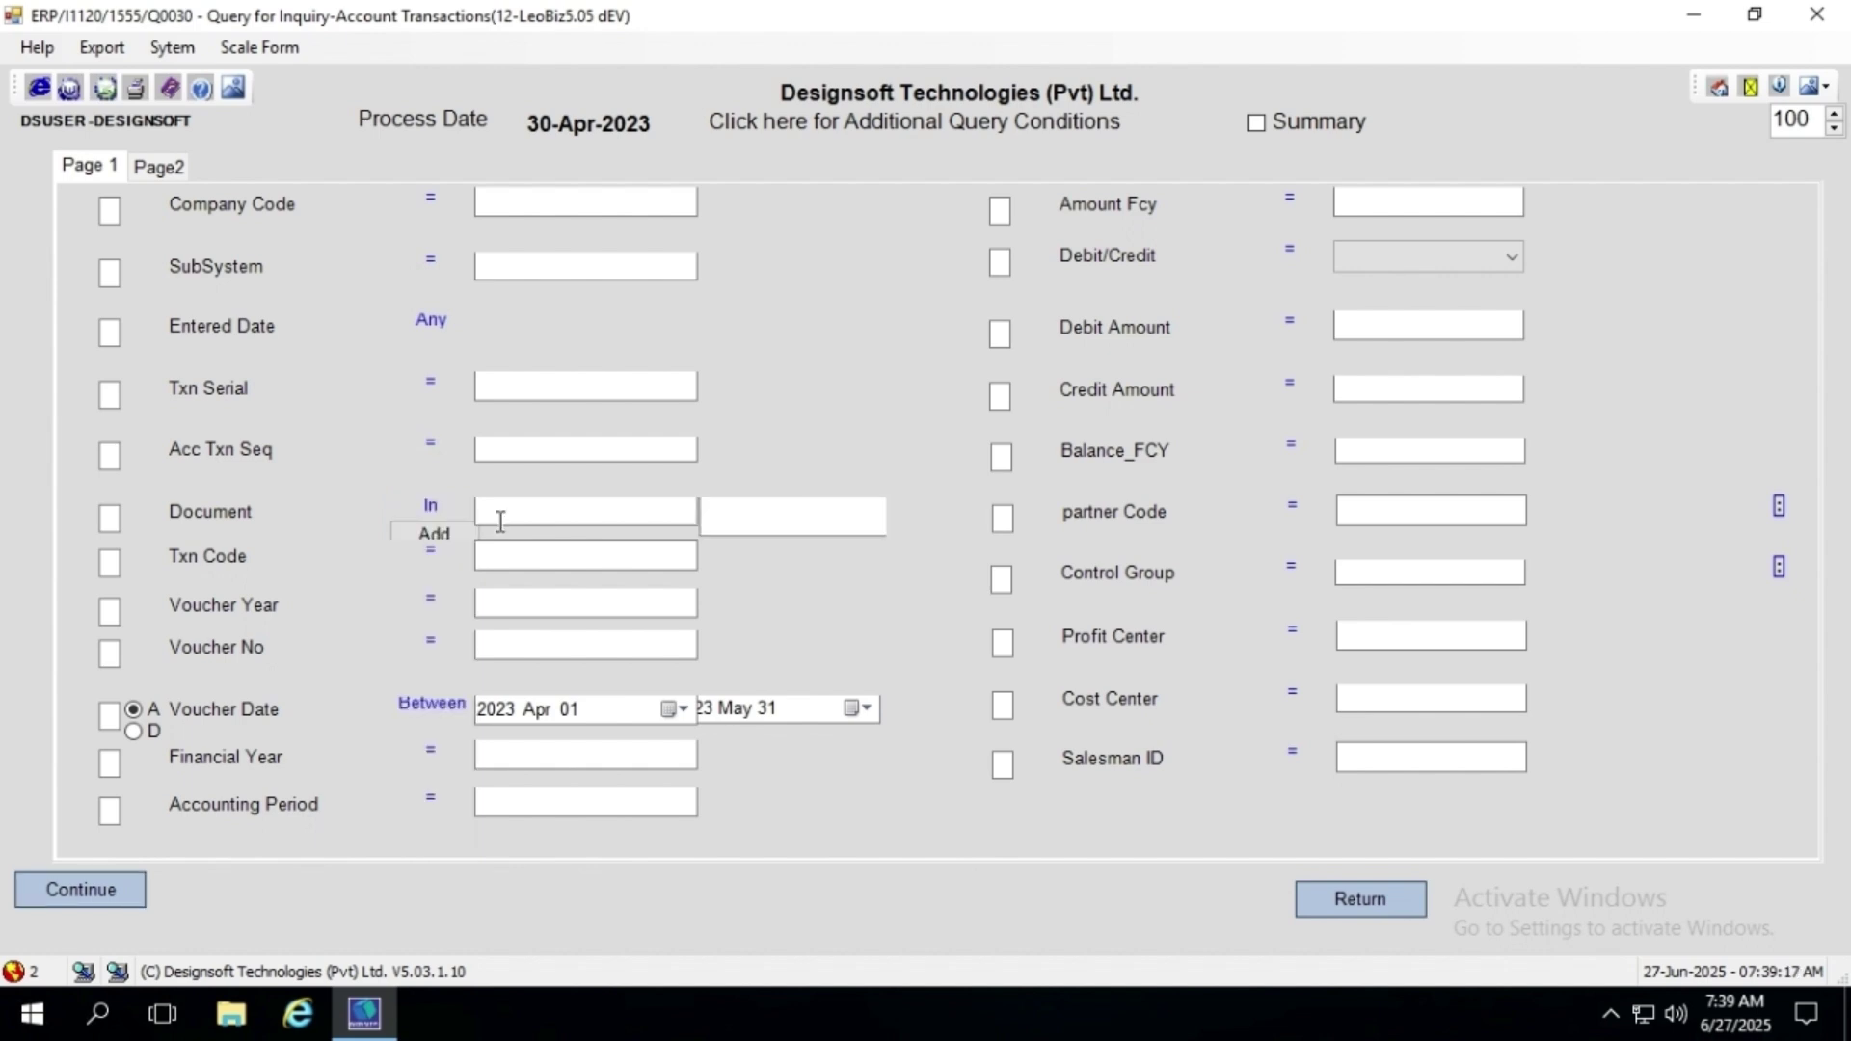
{"action": "left_click", "coordinate": [503, 511]}
{"action": "type", "text": "R"}
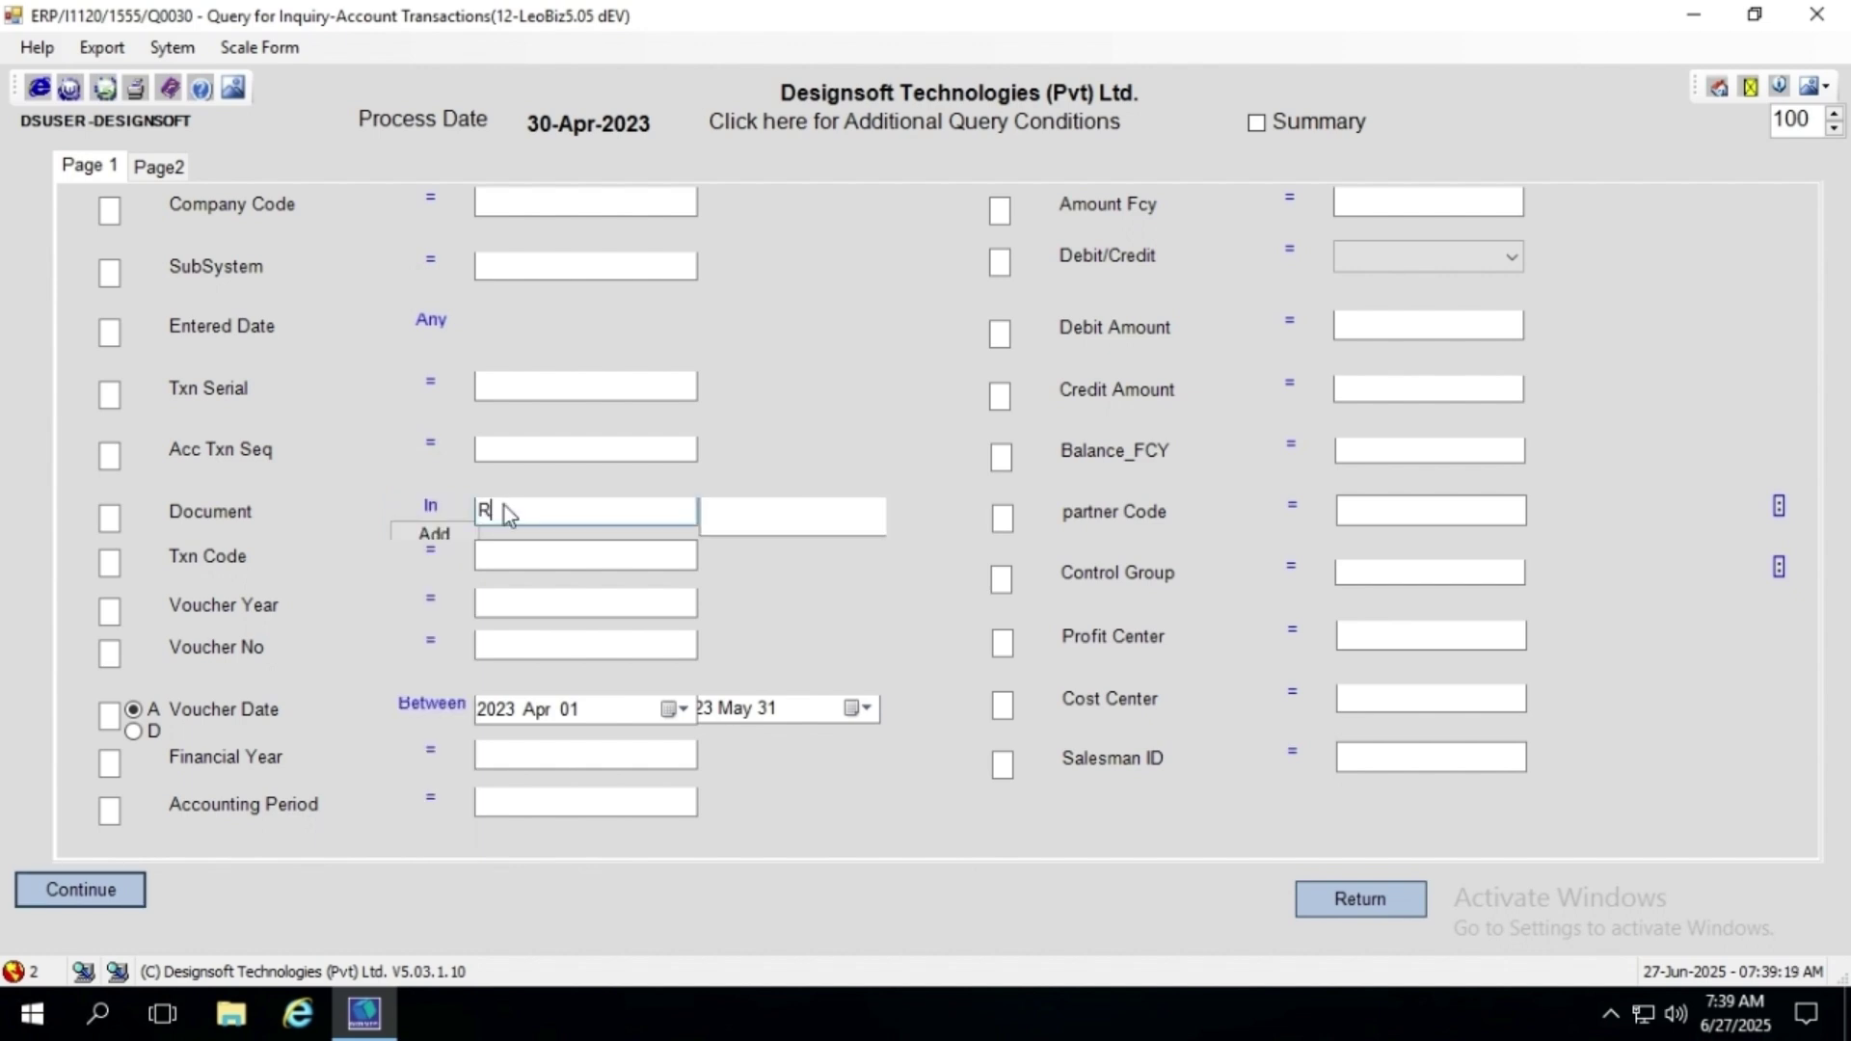
{"action": "type", "text": "CT"}
{"action": "left_click", "coordinate": [398, 538]}
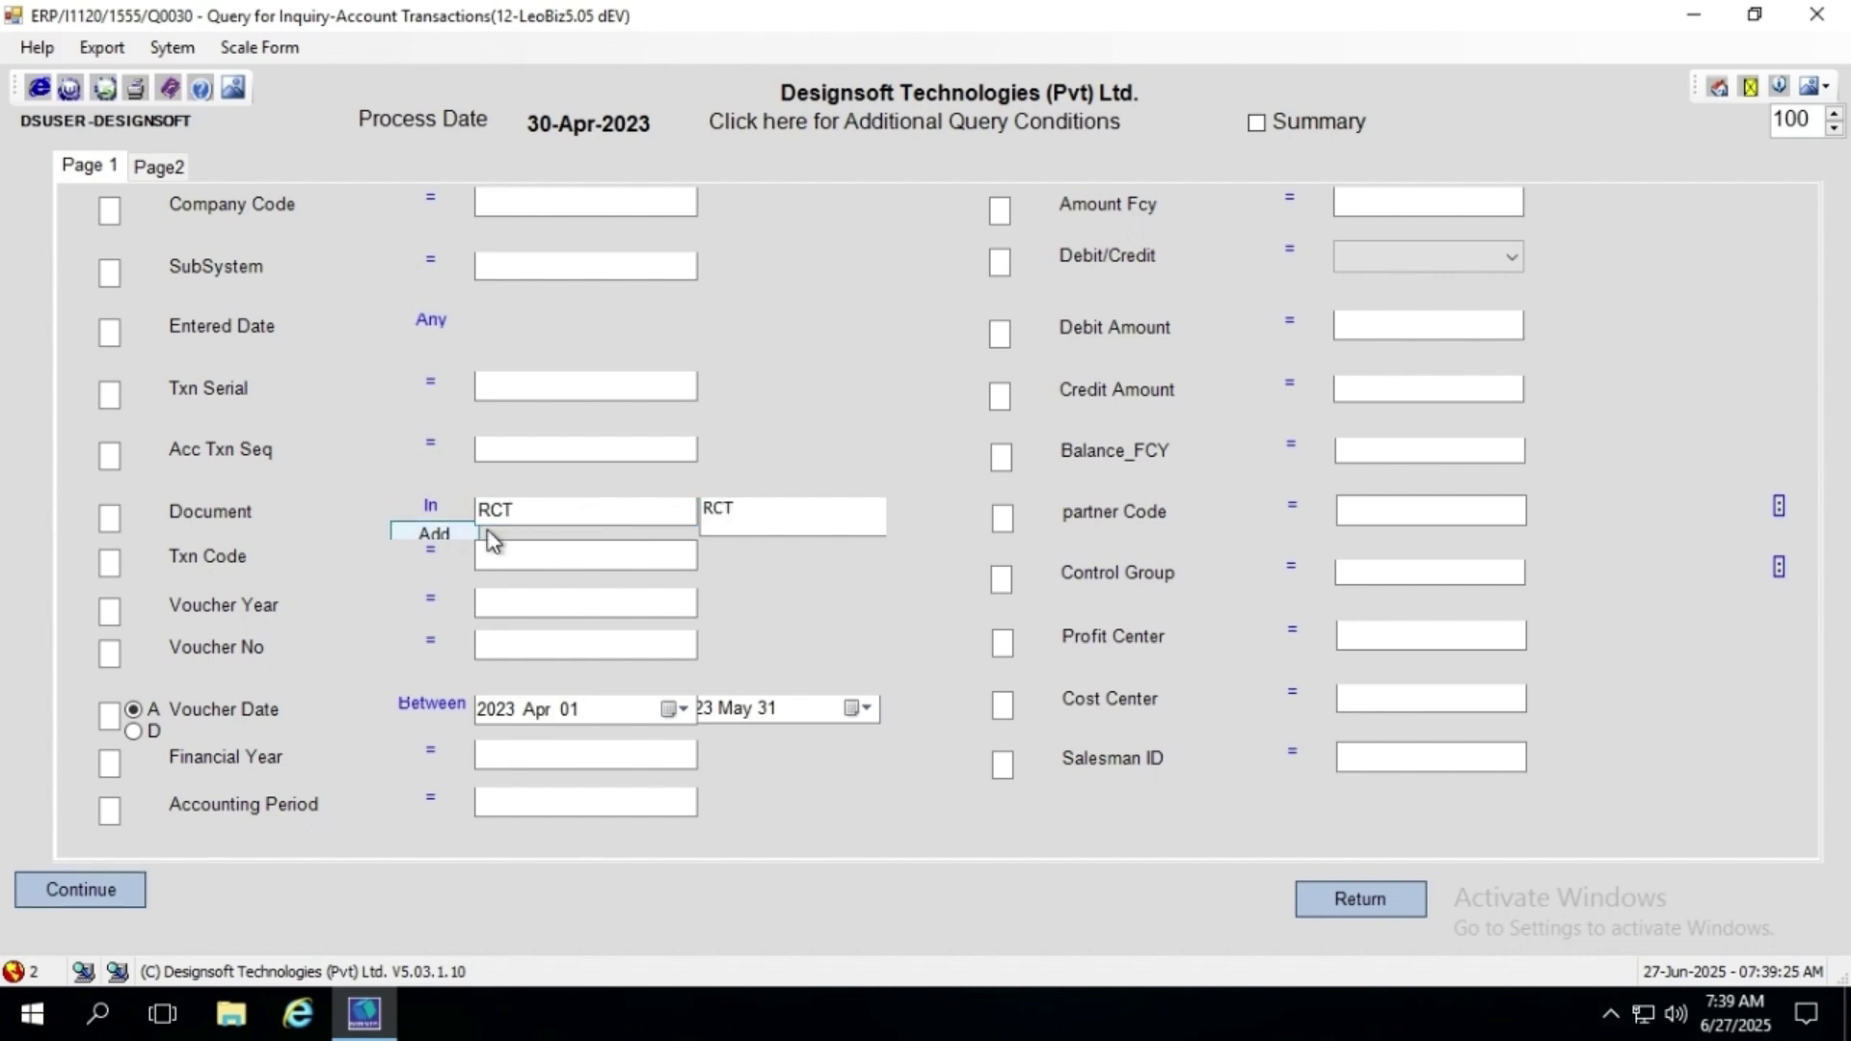
- Add FFA as another value in the Document condition's list
{"action": "left_click", "coordinate": [398, 538]}
{"action": "type", "text": "F"}
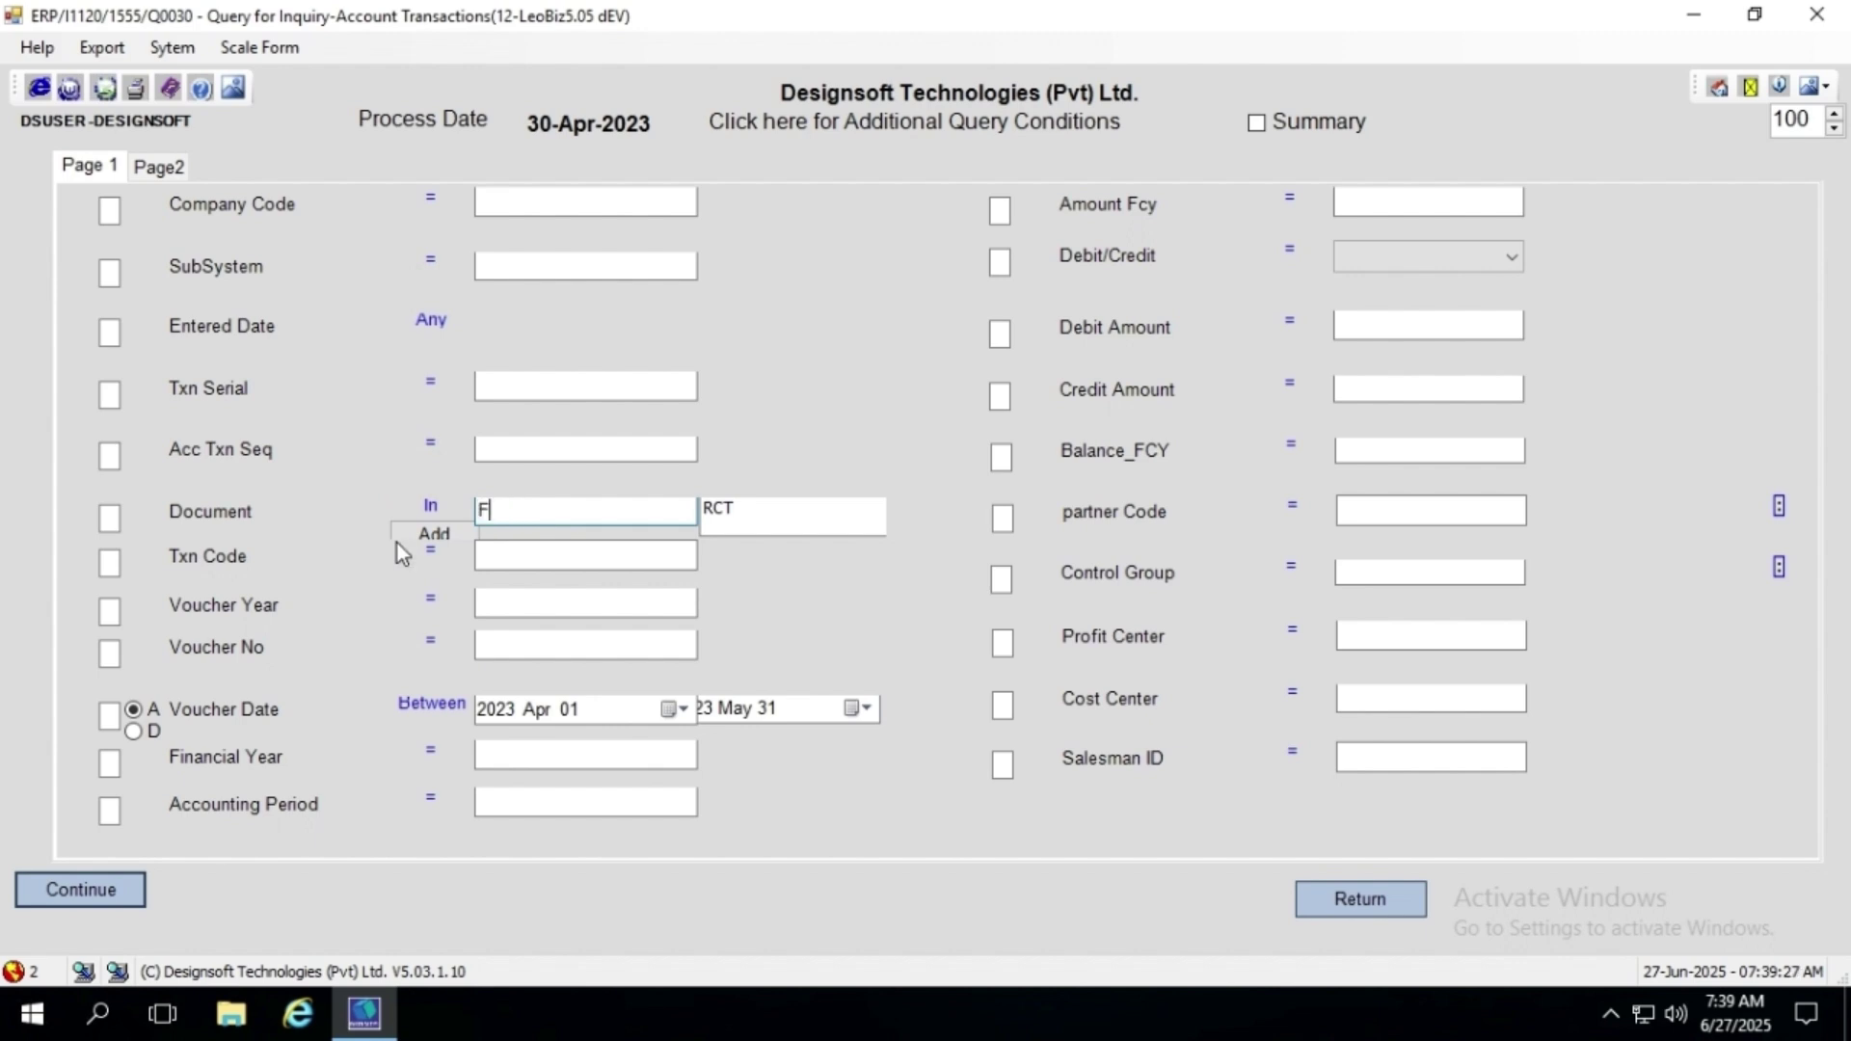
{"action": "type", "text": "FA"}
{"action": "left_click", "coordinate": [441, 532]}
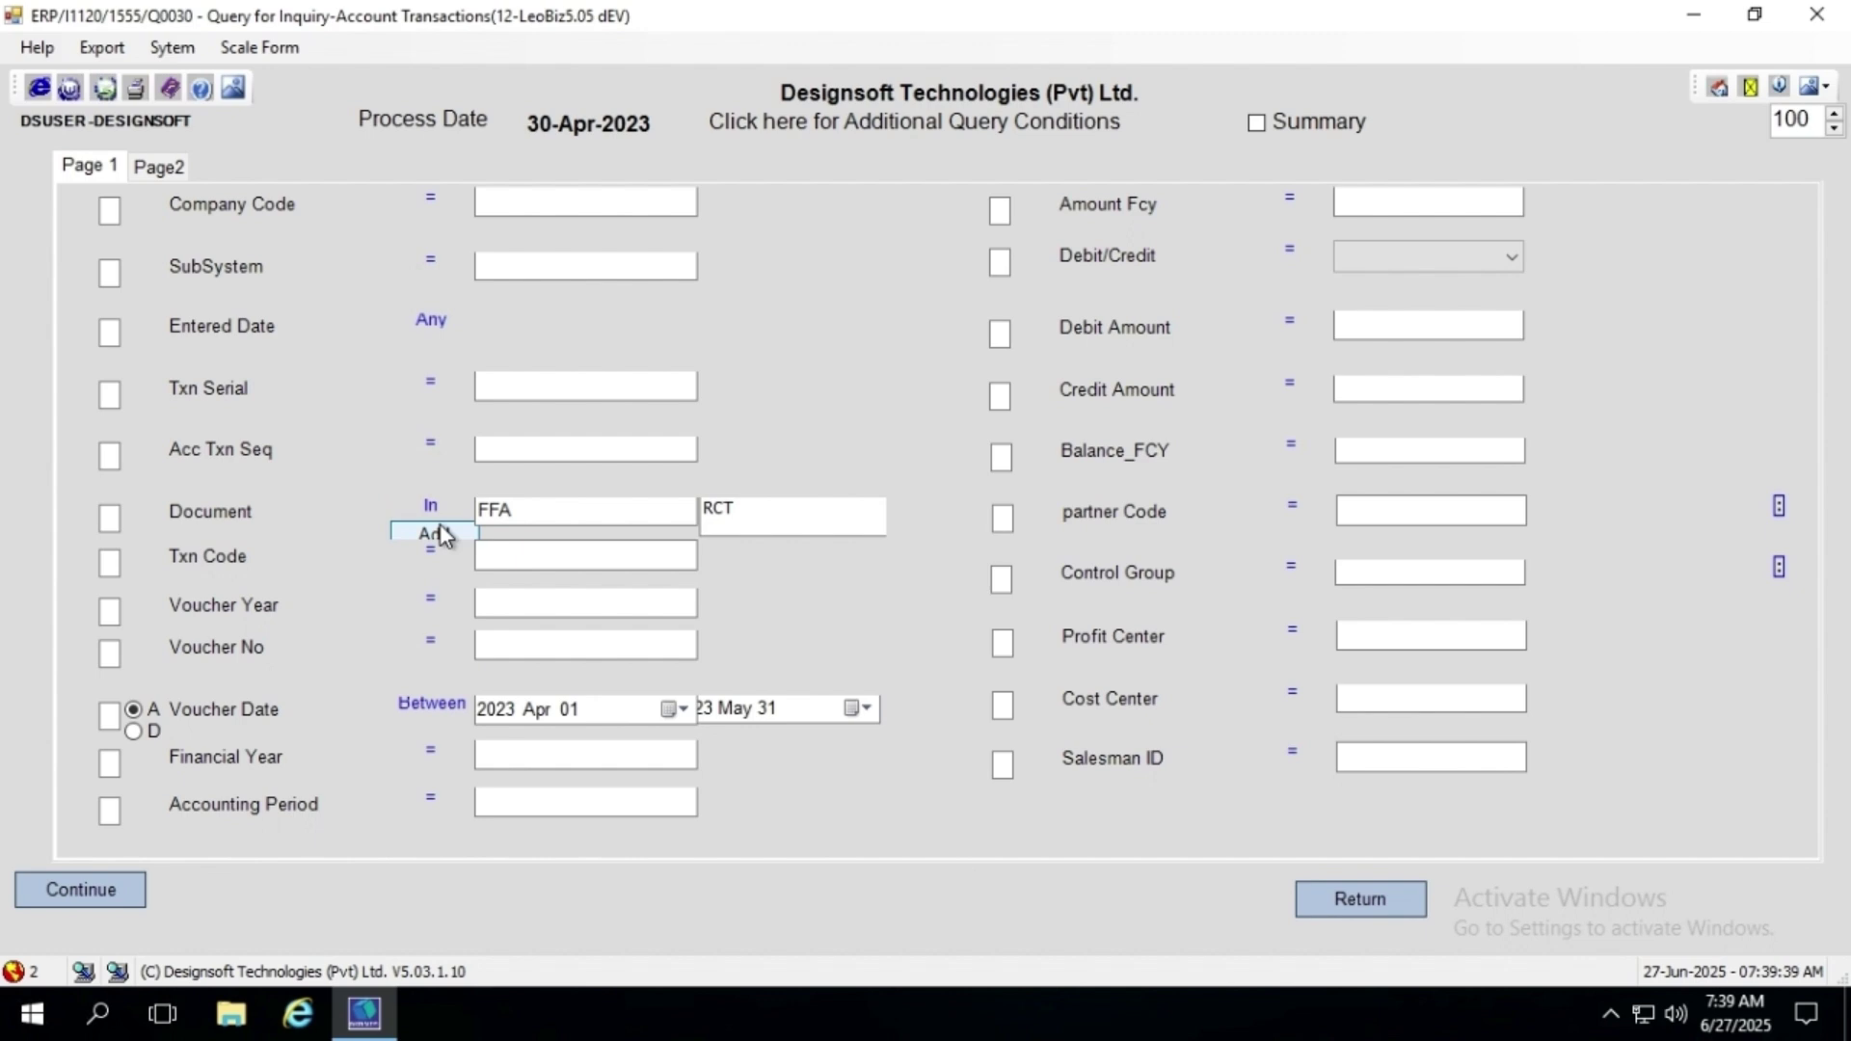
- Confirm FFA in the Document value list and set Debit/Credit to Credit
{"action": "left_click", "coordinate": [441, 528]}
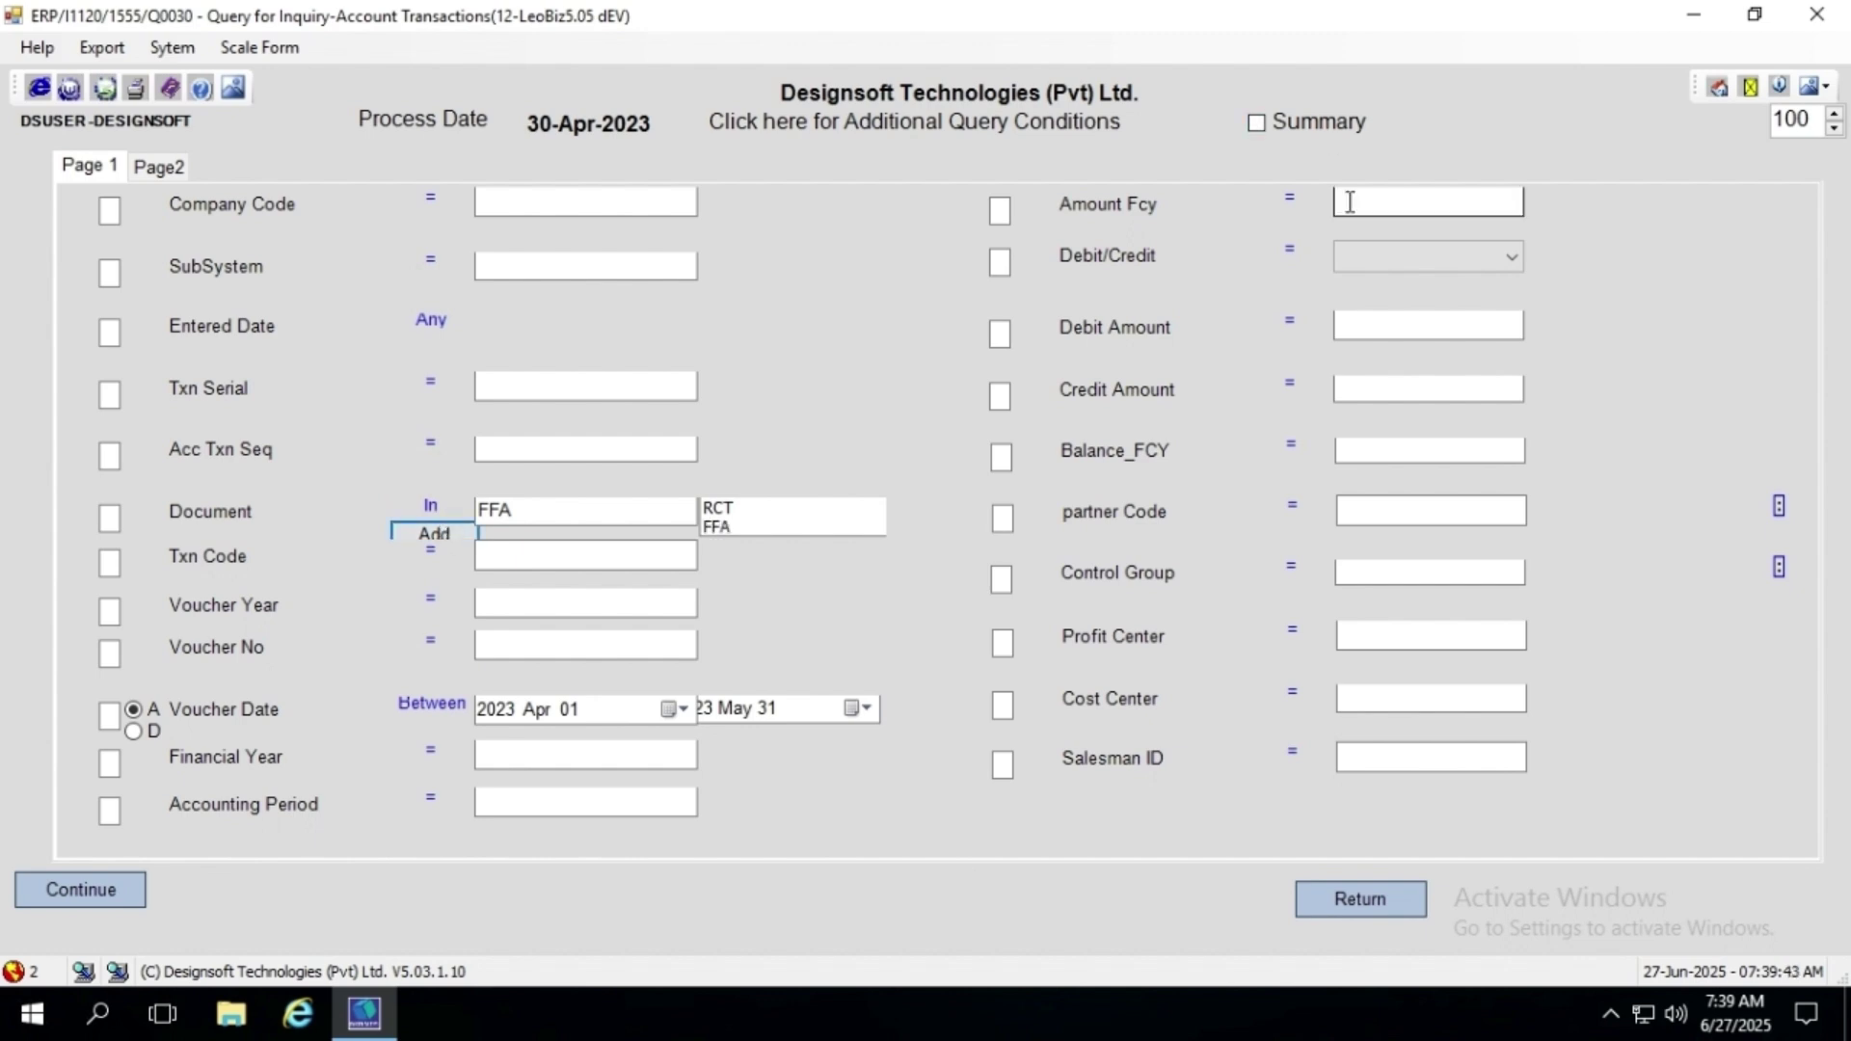
{"action": "left_click", "coordinate": [1512, 258]}
{"action": "left_click", "coordinate": [1465, 277]}
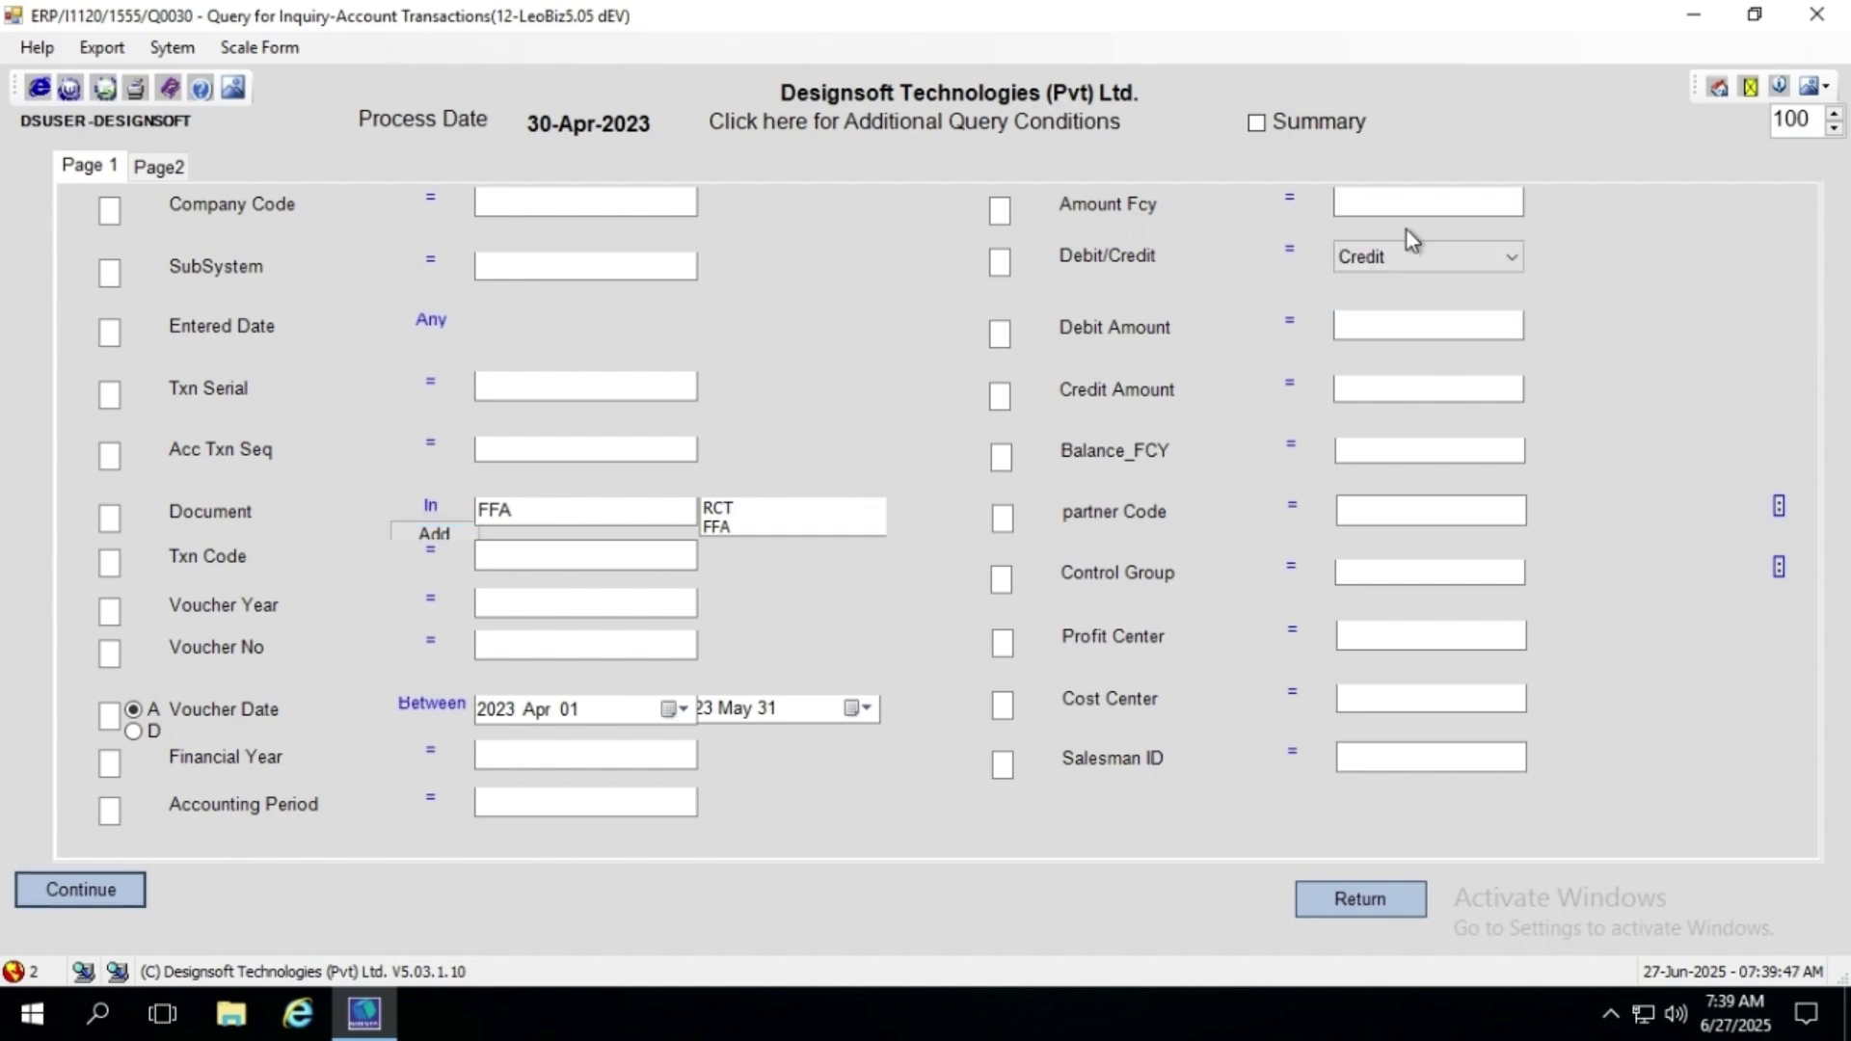
- Set the Amount Fcy condition to greater than 10000
{"action": "left_click", "coordinate": [1386, 206]}
{"action": "type", "text": "10000"}
{"action": "left_click", "coordinate": [1289, 201]}
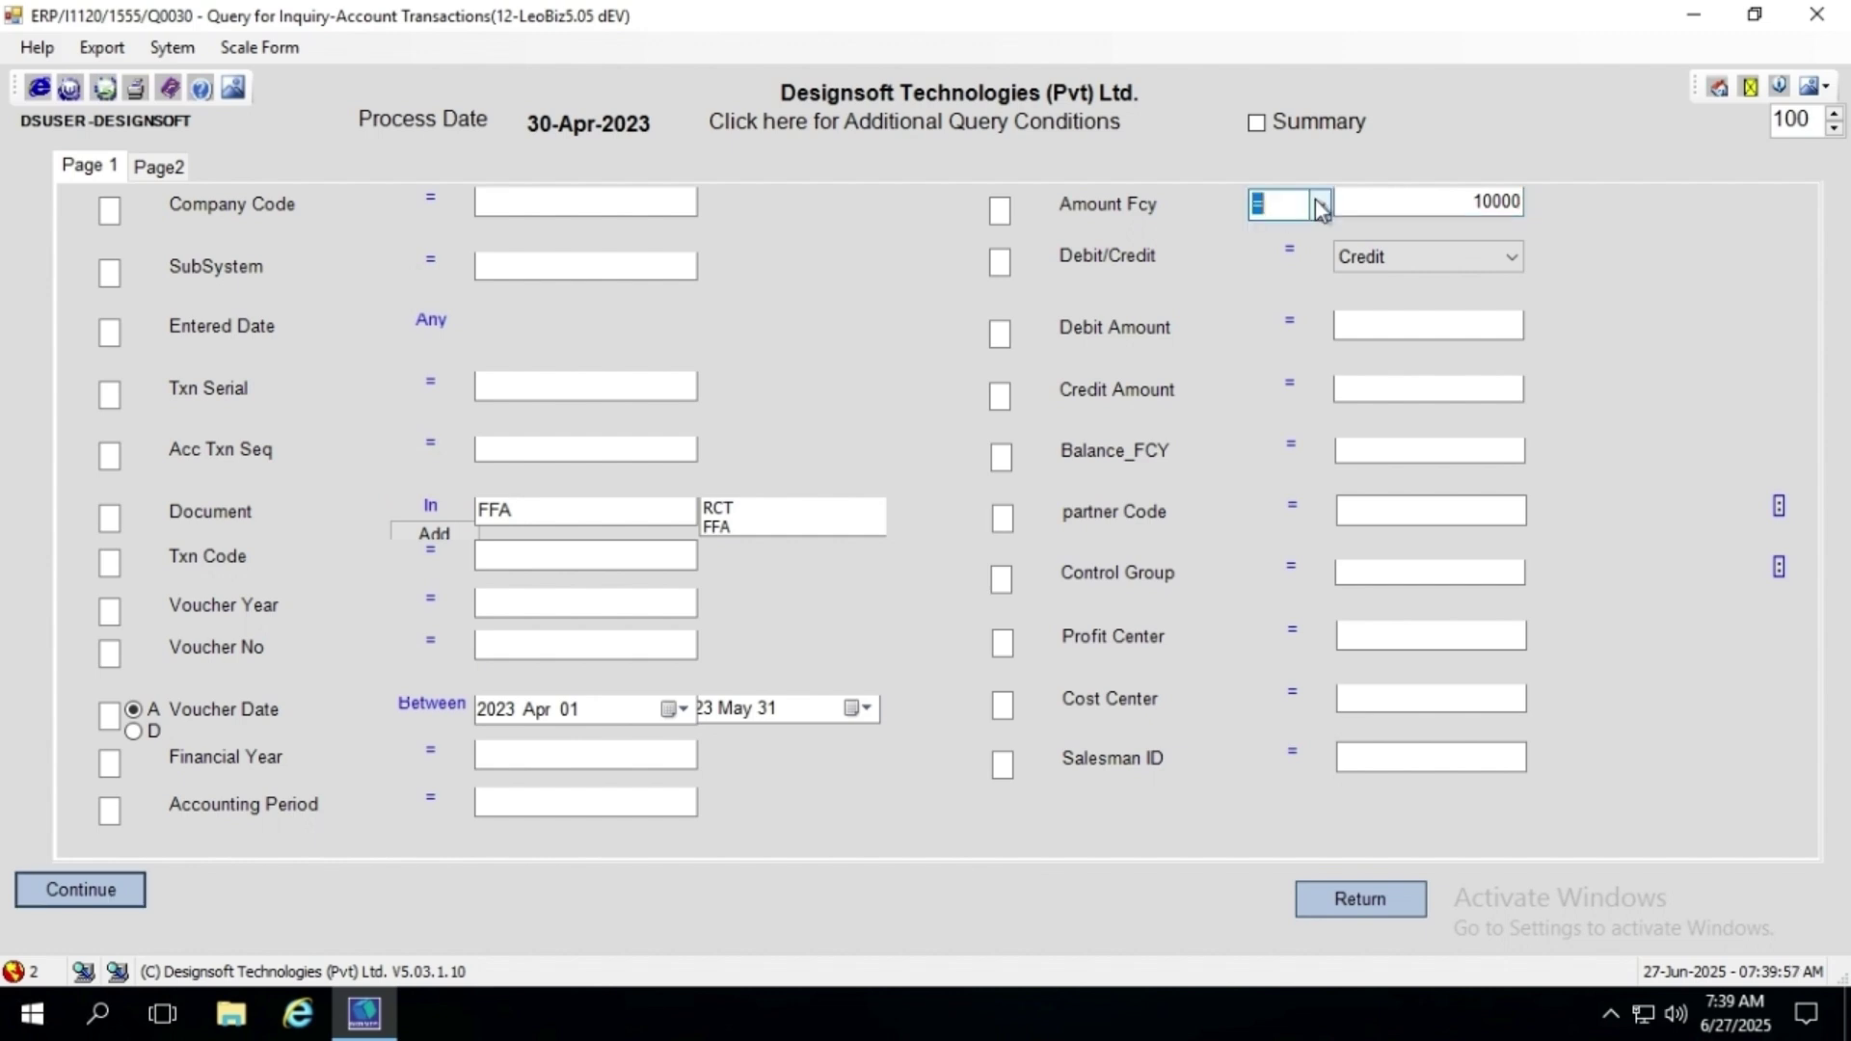
{"action": "left_click", "coordinate": [1320, 205]}
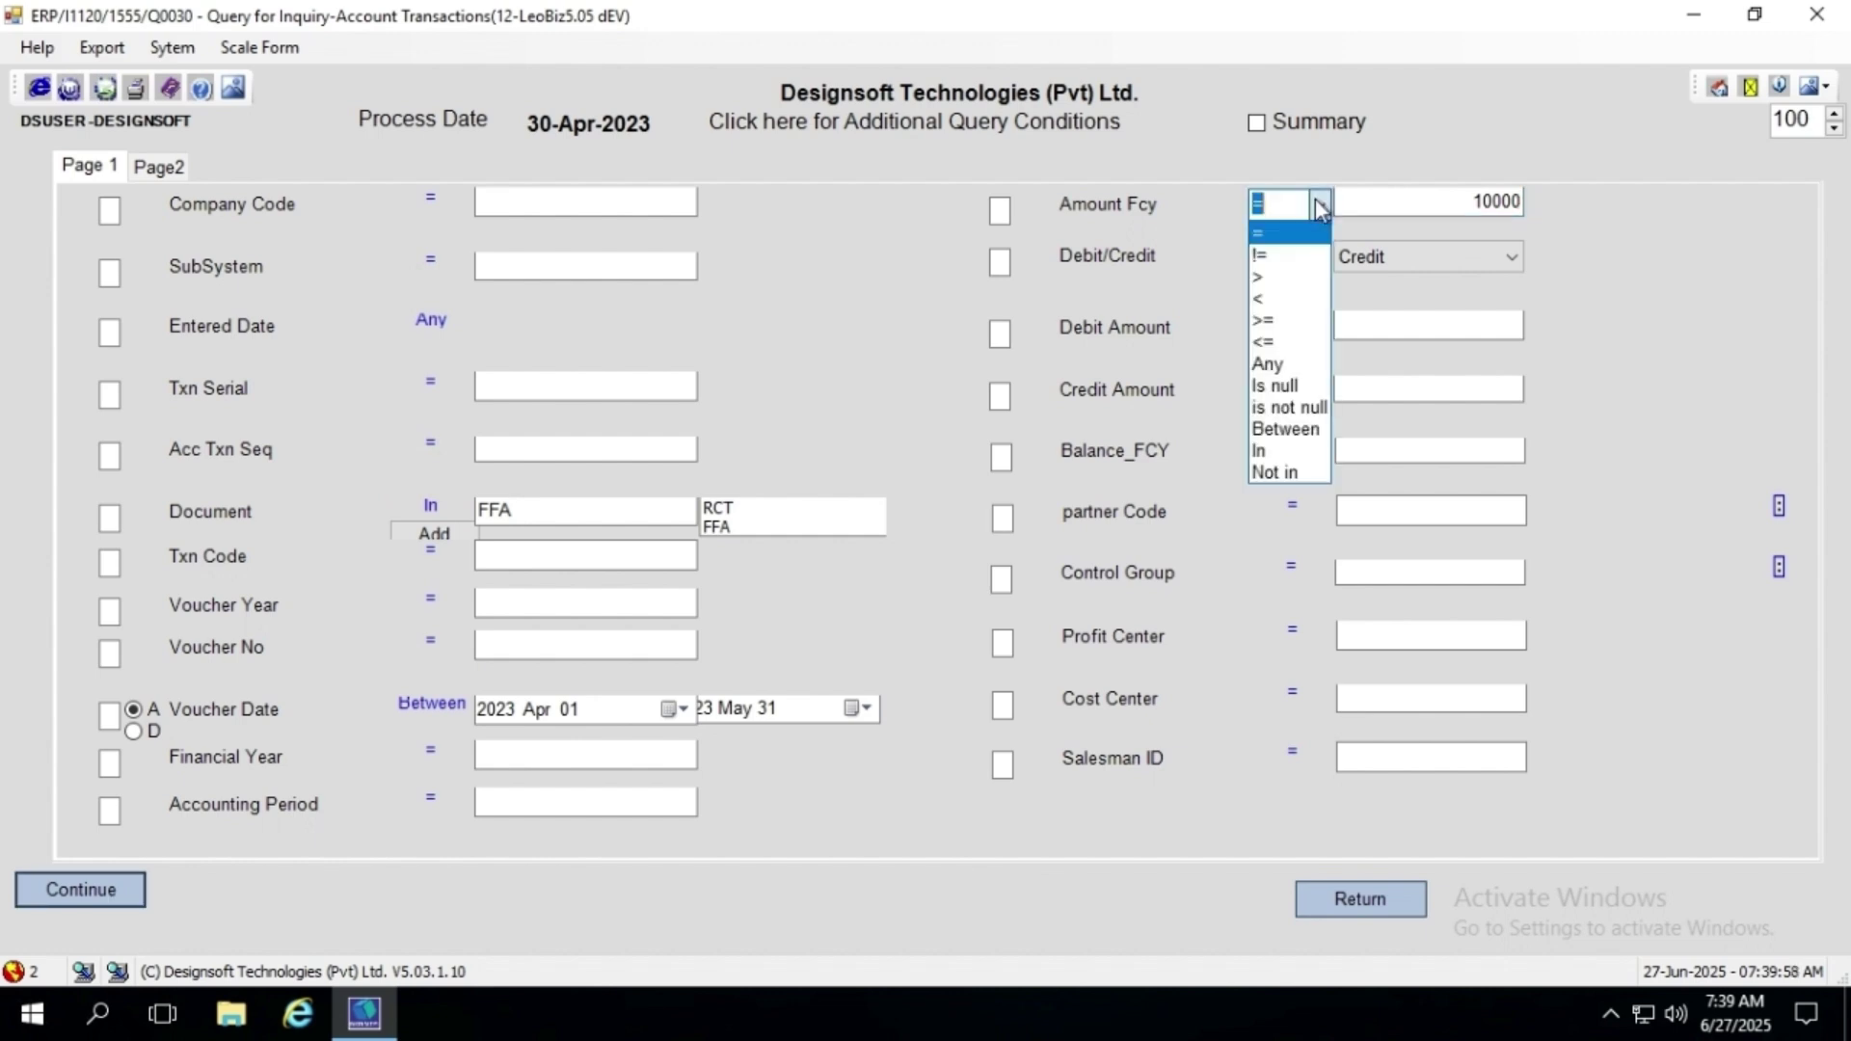
{"action": "left_click", "coordinate": [1291, 276]}
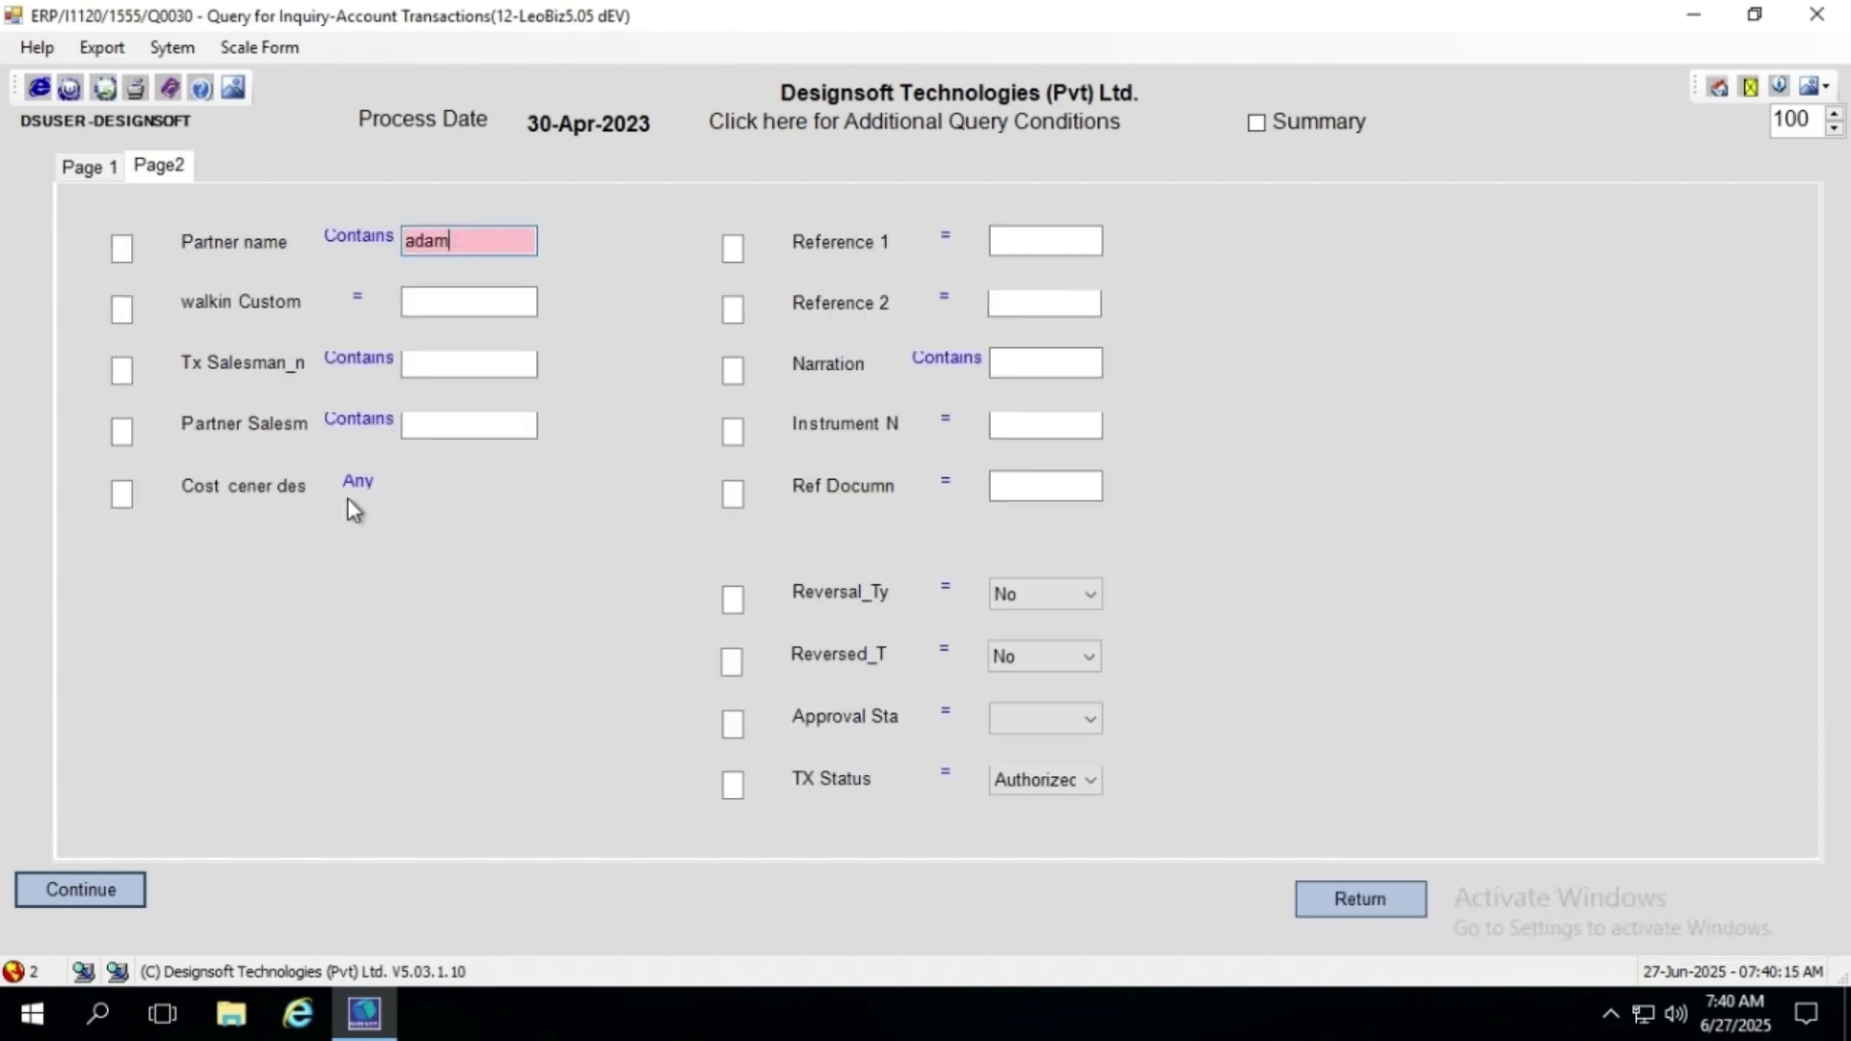
- Run the query with Partner name containing adam, and return from the listed partner transactions to the query form
{"action": "left_click", "coordinate": [75, 889]}
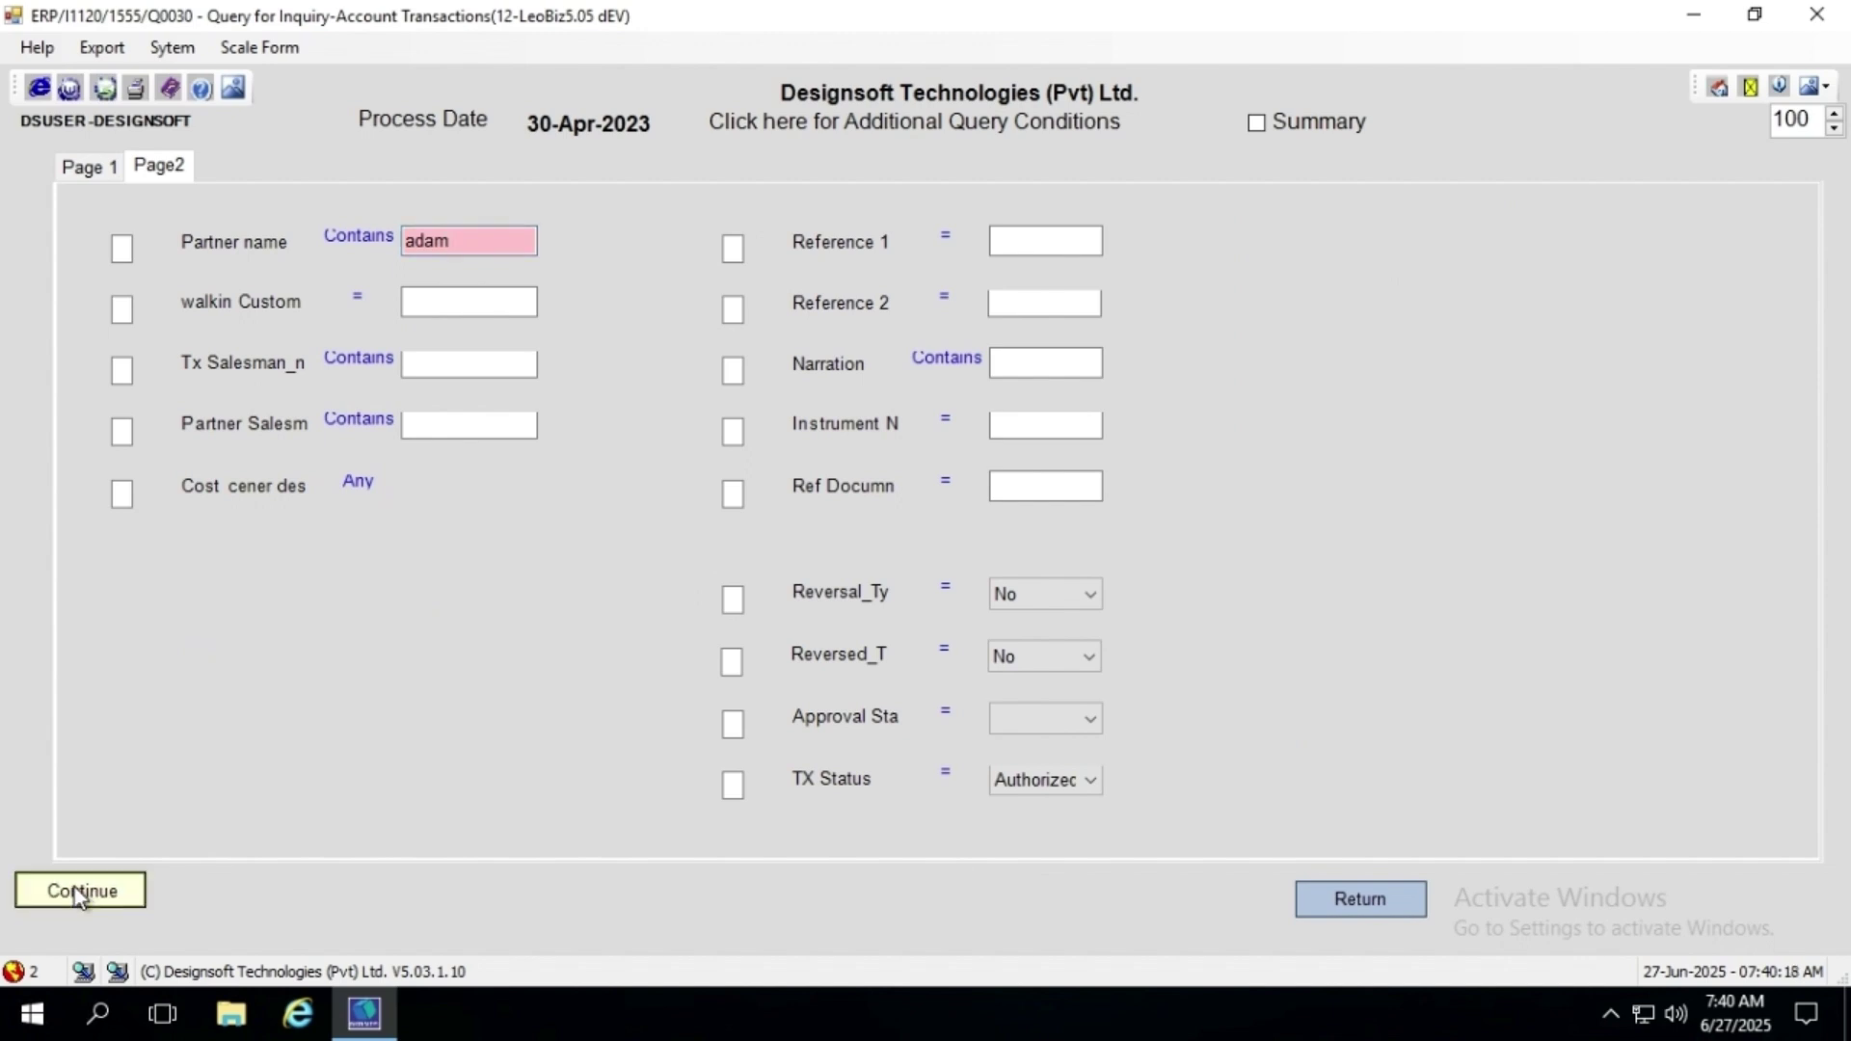
{"action": "left_click", "coordinate": [76, 888]}
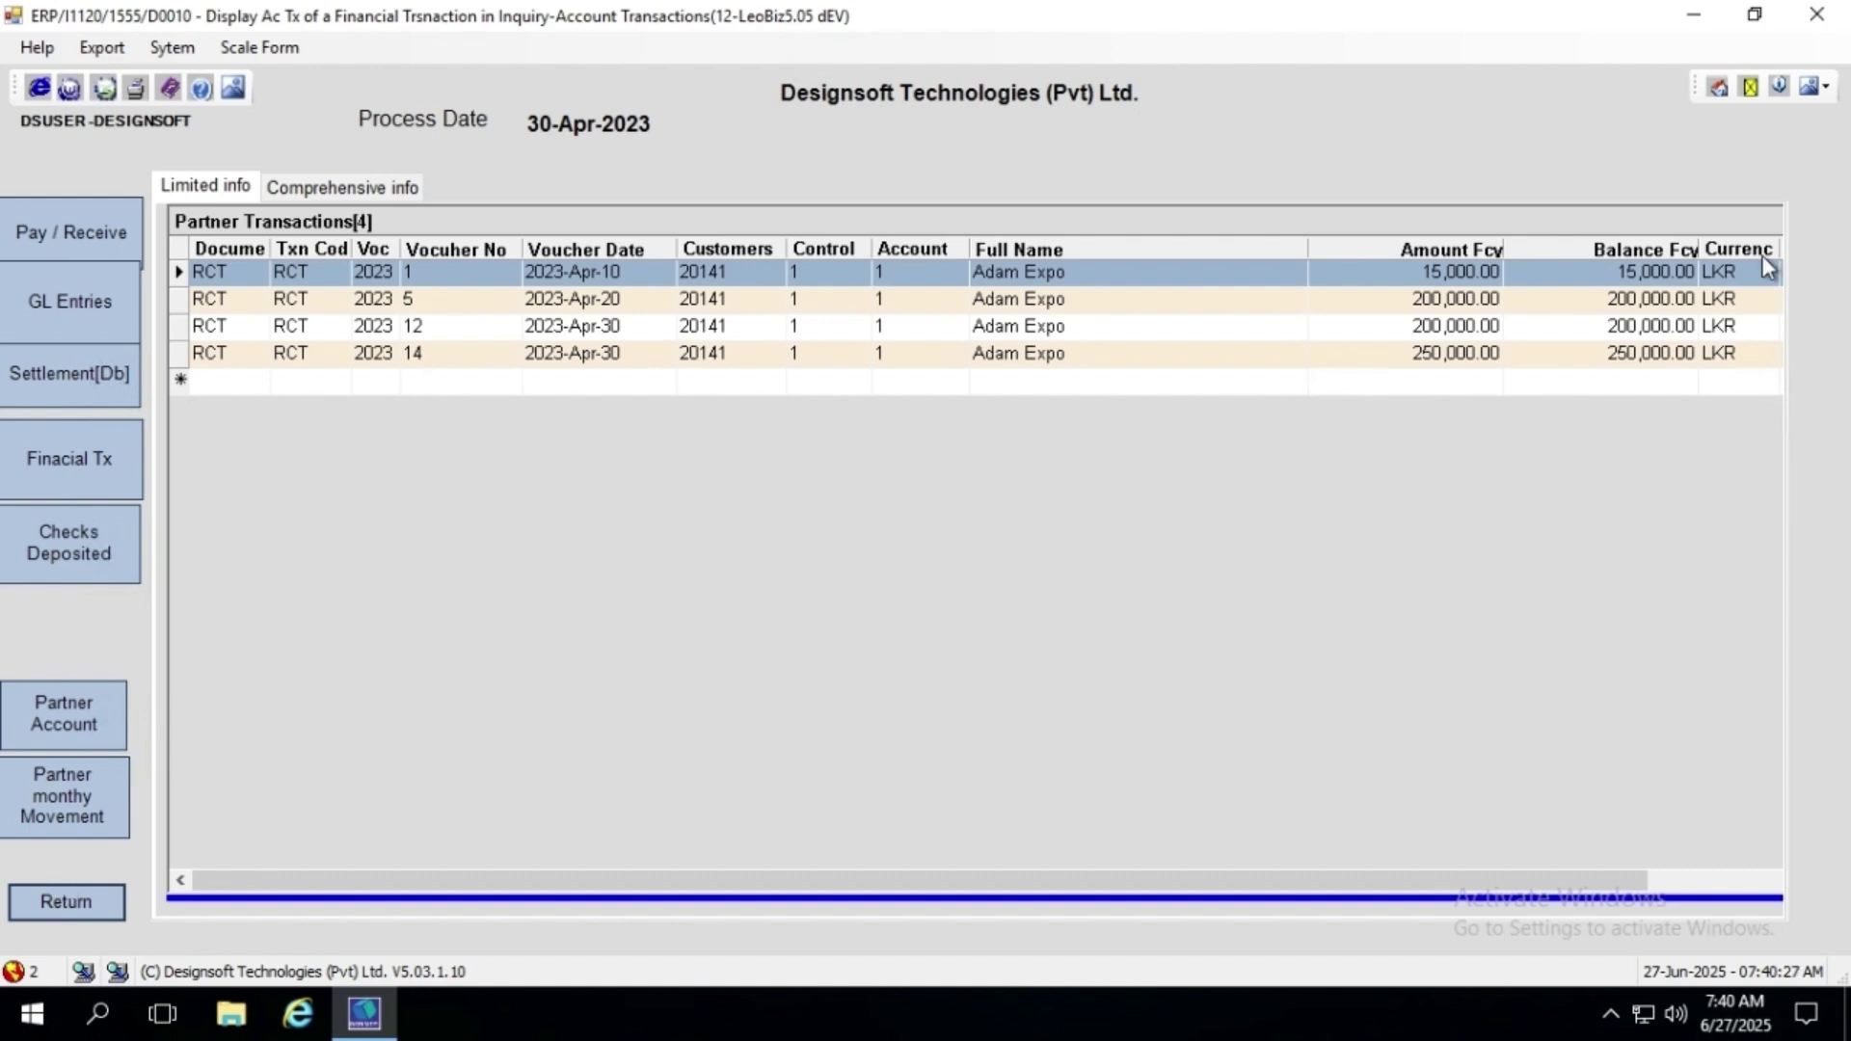
{"action": "left_click", "coordinate": [102, 908]}
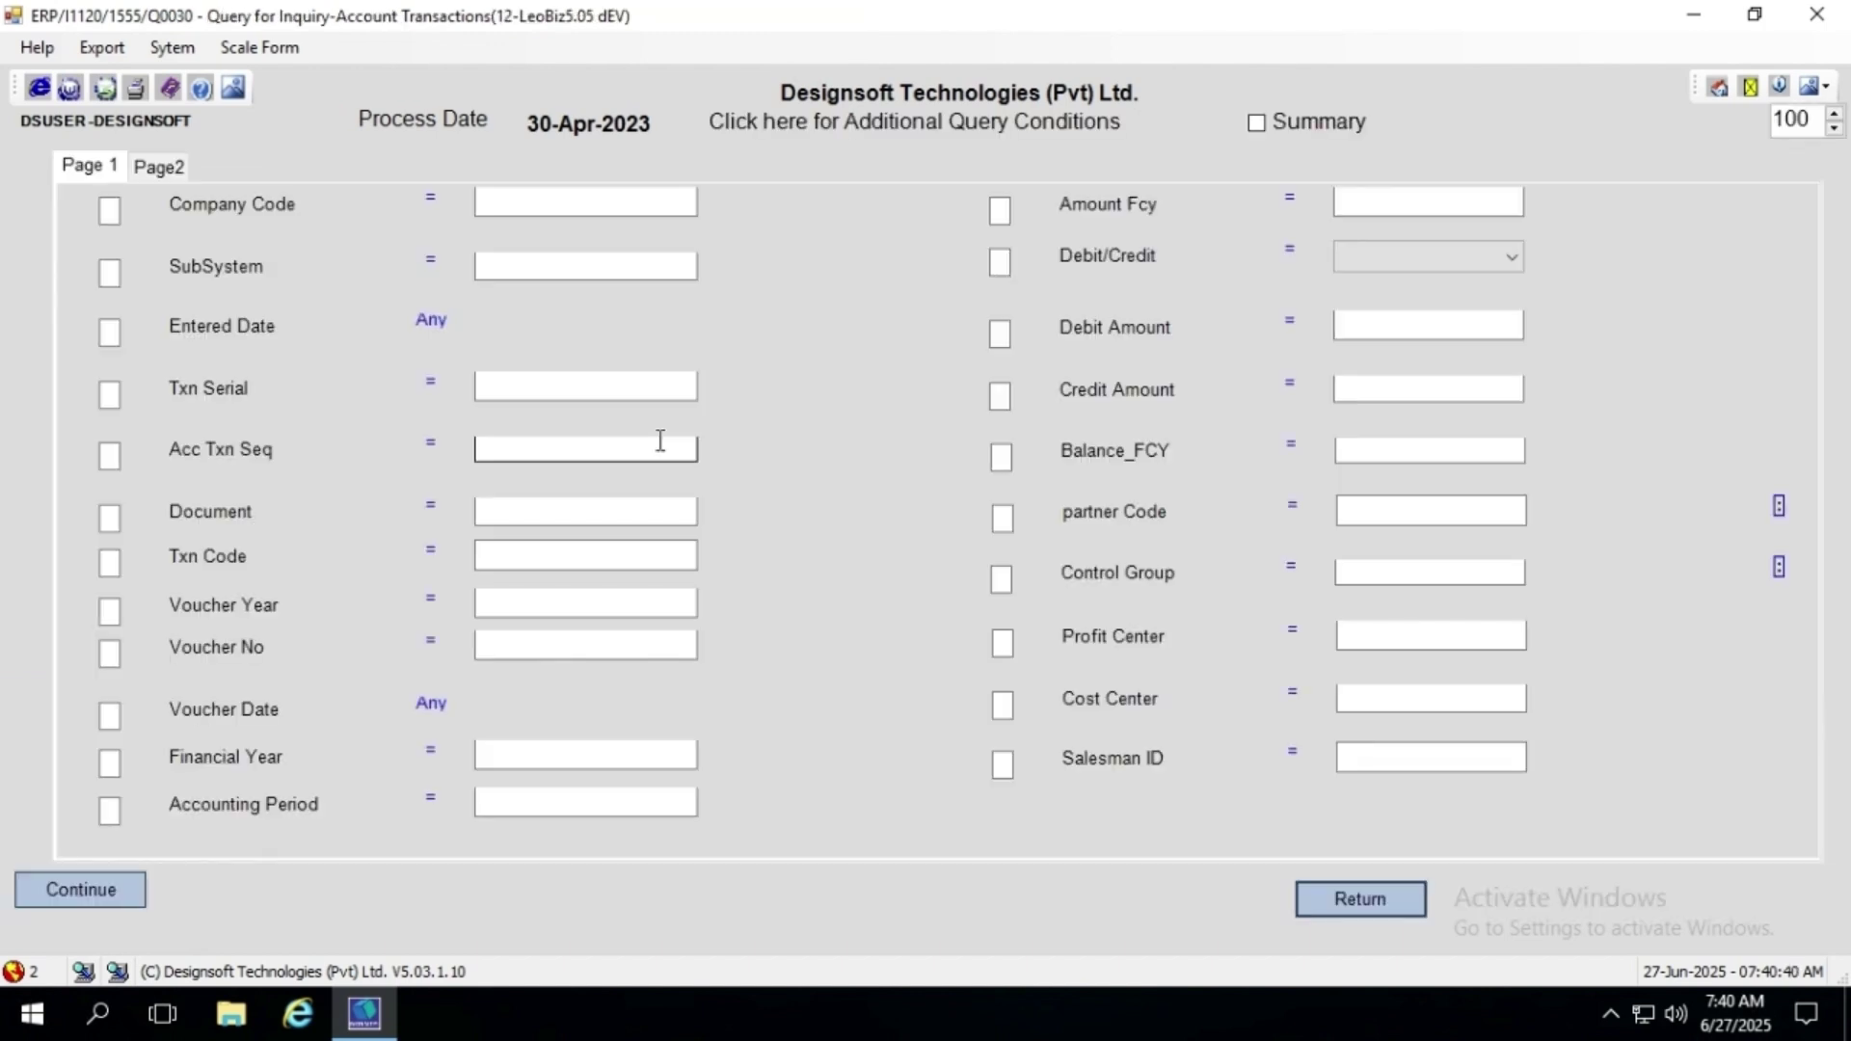
- Set Debit/Credit to Debit and open the expression editor for additional query conditions
{"action": "left_click", "coordinate": [1512, 259]}
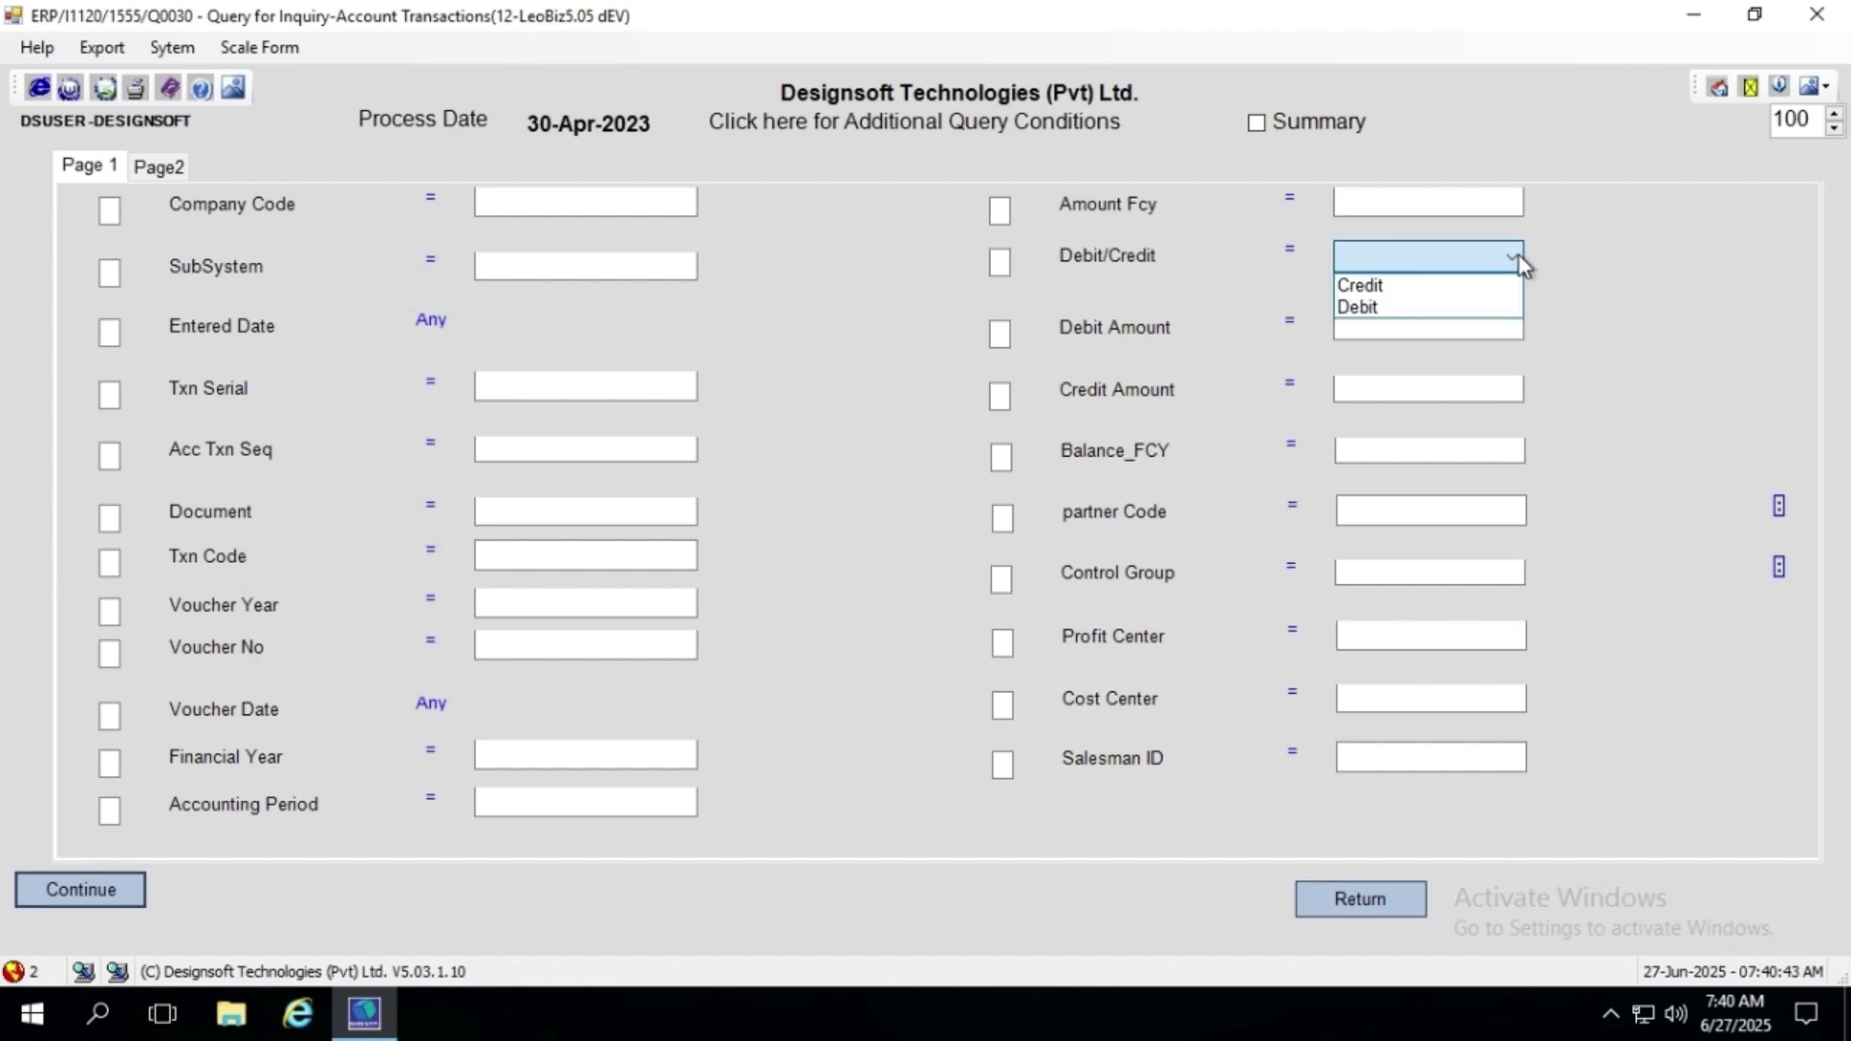
{"action": "left_click", "coordinate": [1495, 309]}
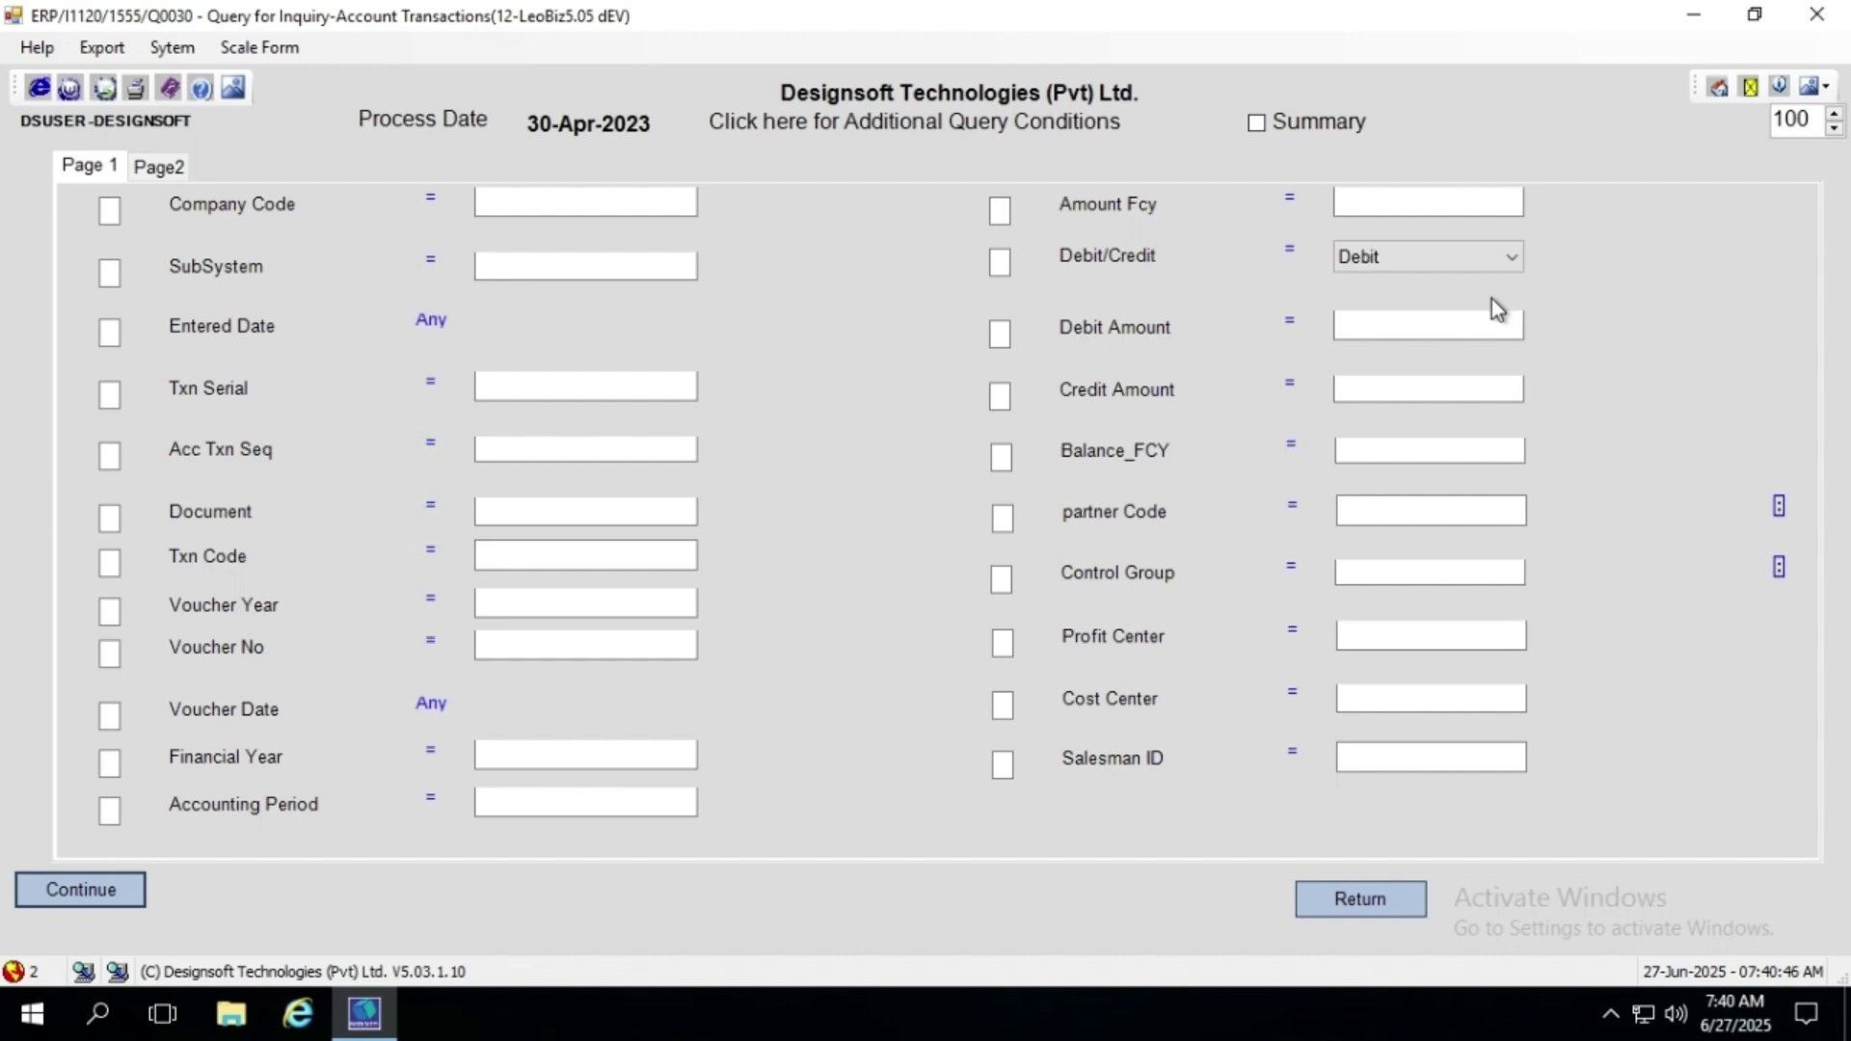
{"action": "left_click", "coordinate": [671, 515]}
{"action": "left_click", "coordinate": [569, 205]}
{"action": "left_click", "coordinate": [819, 116]}
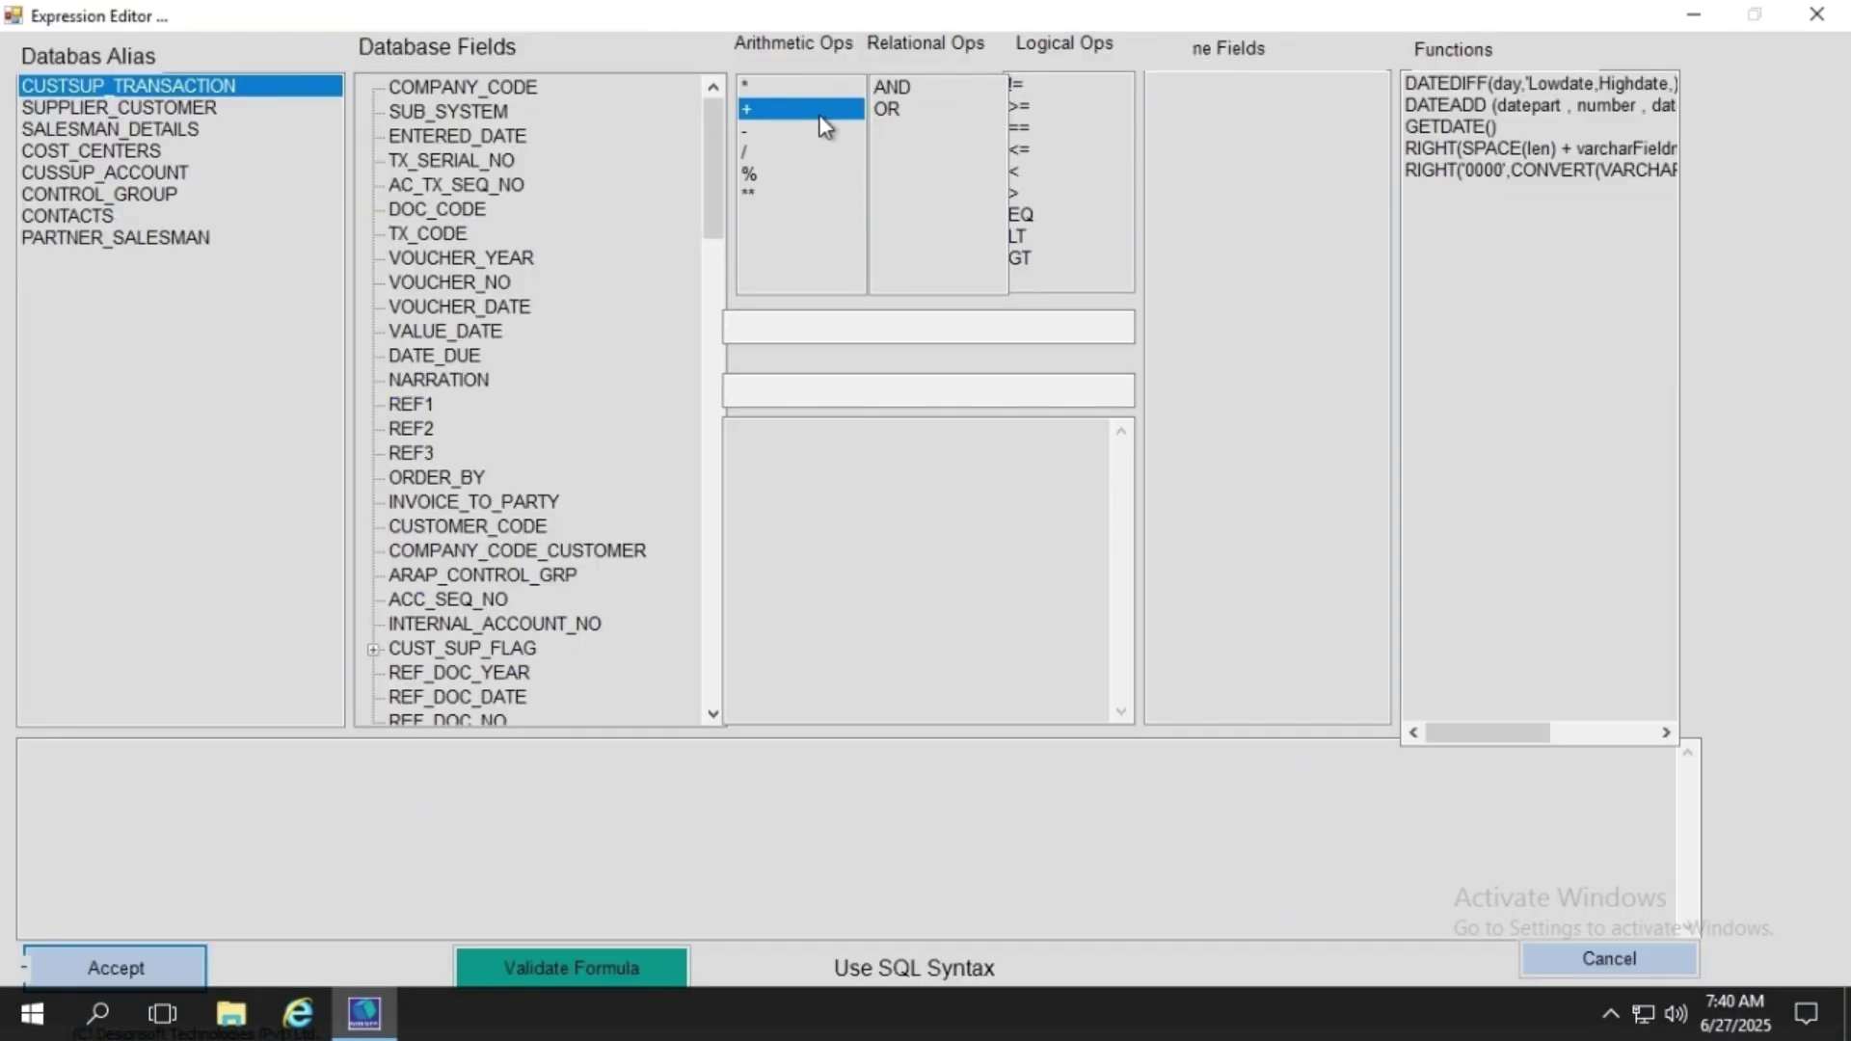
- Add a condition to the expression that PRICING_MODE from CUSSUP_ACCOUNT equals Input (value 1)
{"action": "left_click", "coordinate": [139, 175]}
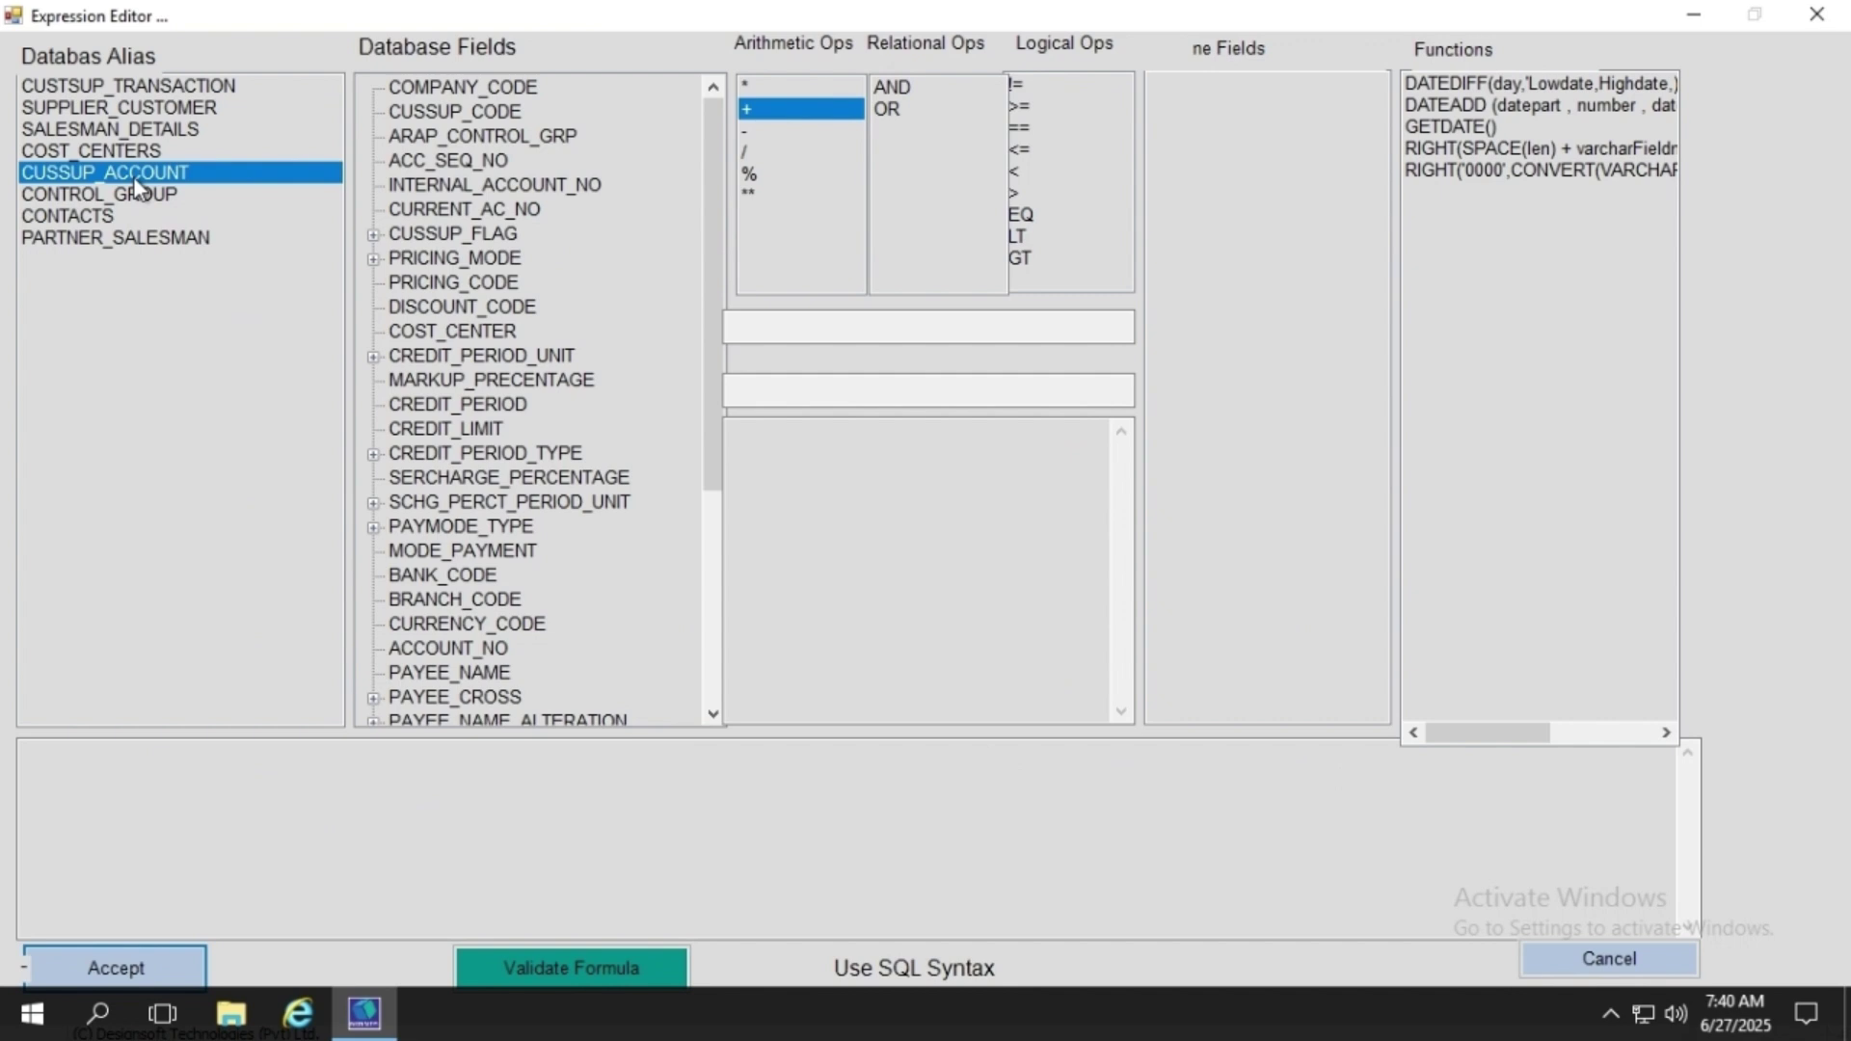
{"action": "left_click", "coordinate": [455, 261]}
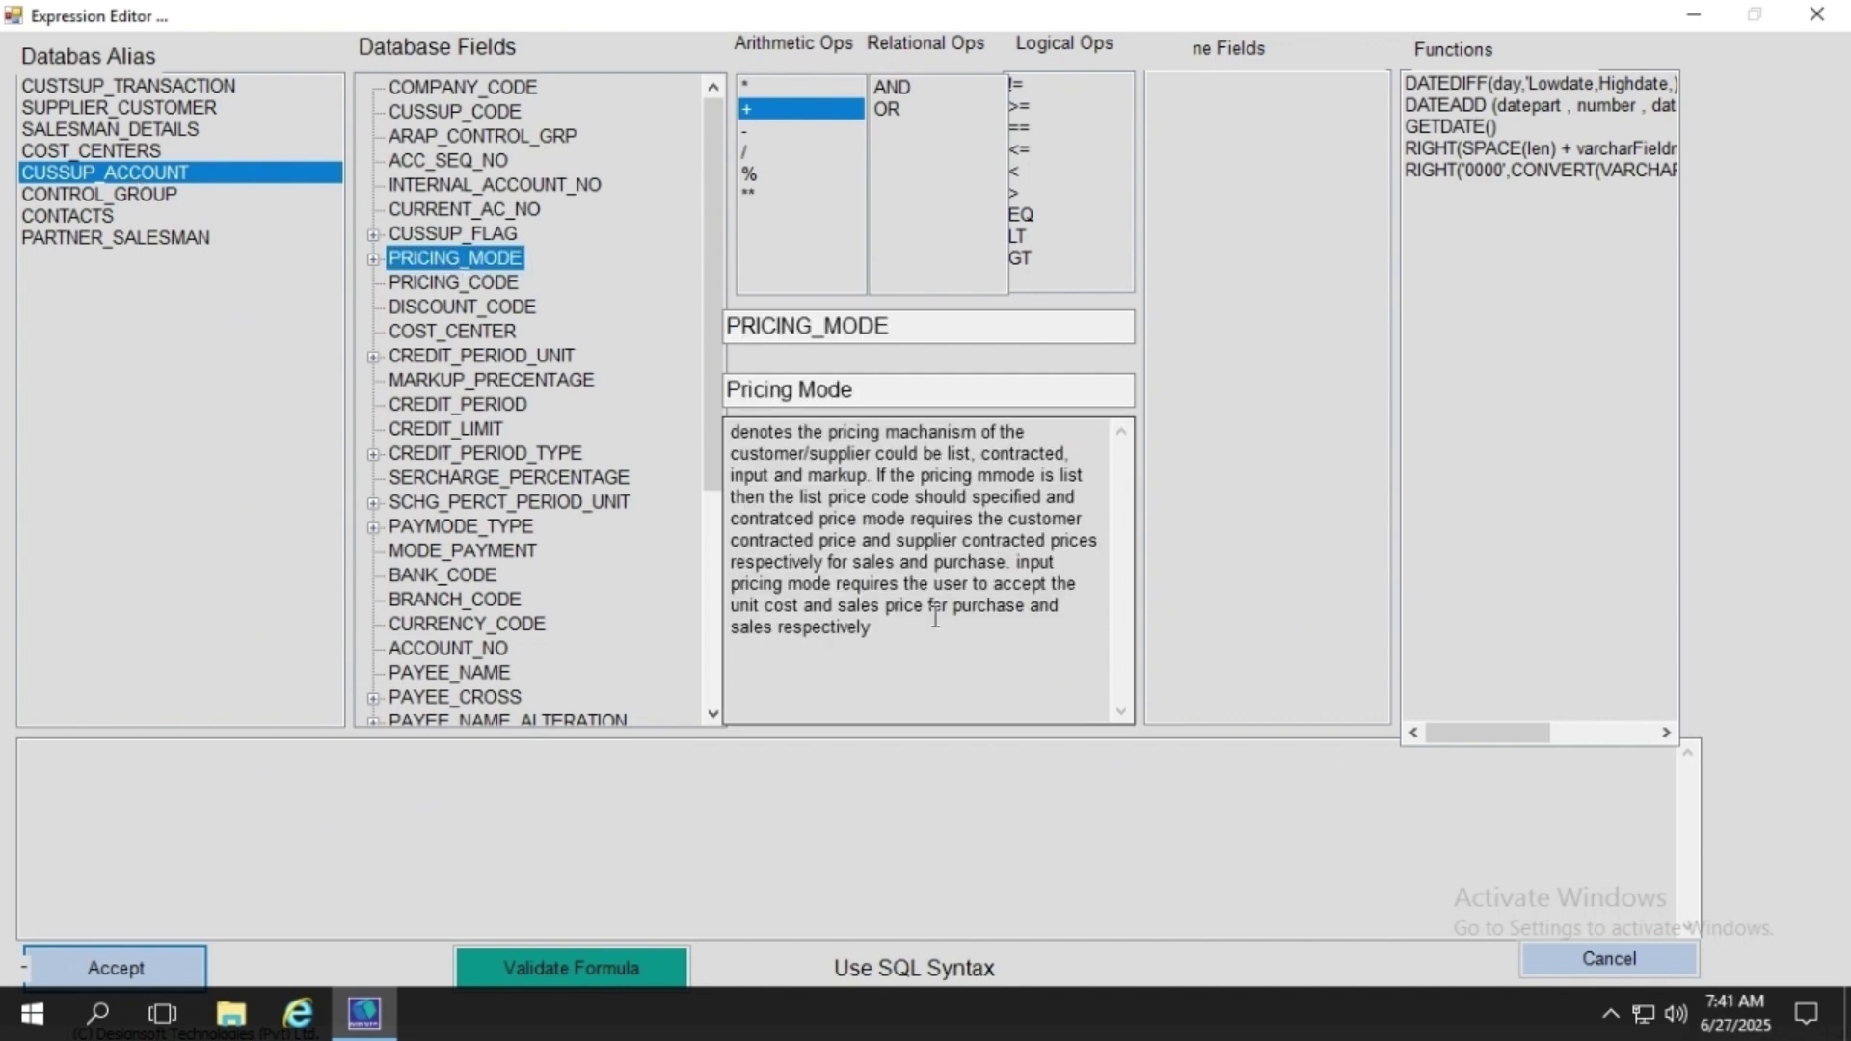
{"action": "double_click", "coordinate": [453, 262]}
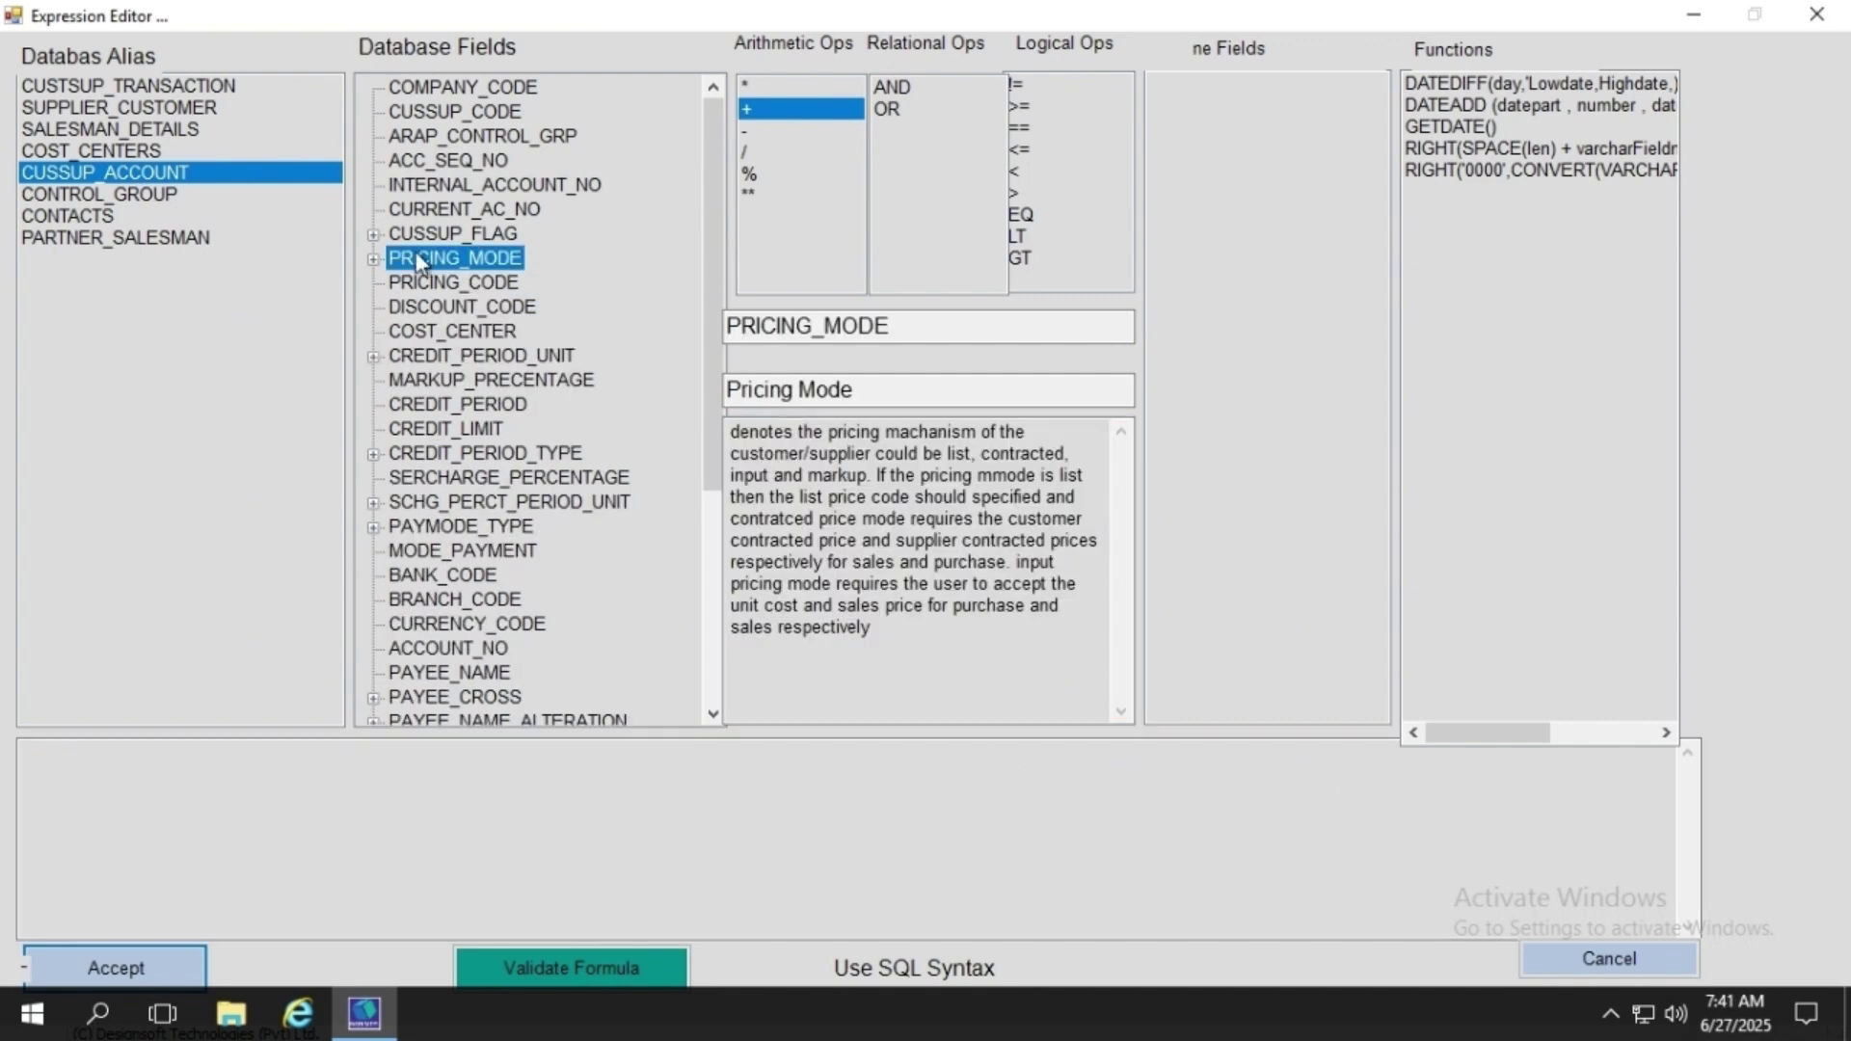
{"action": "double_click", "coordinate": [416, 258]}
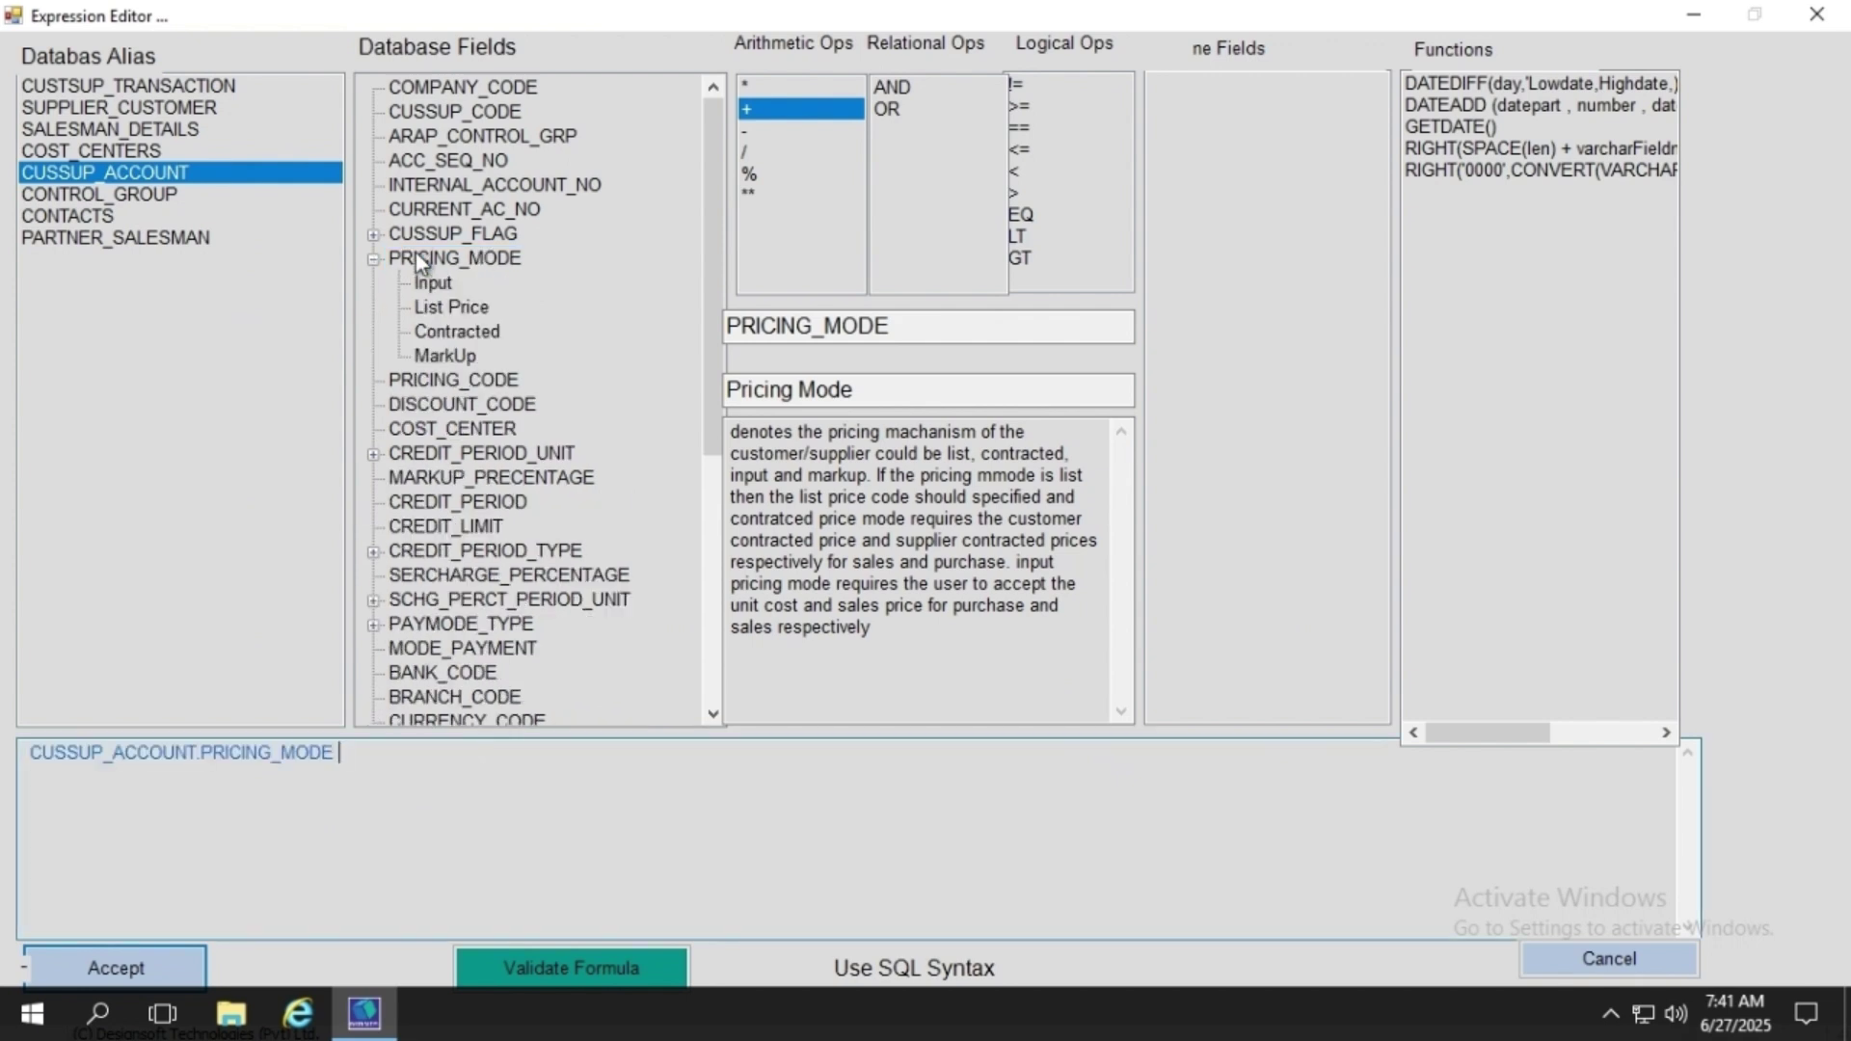
{"action": "left_click", "coordinate": [433, 283]}
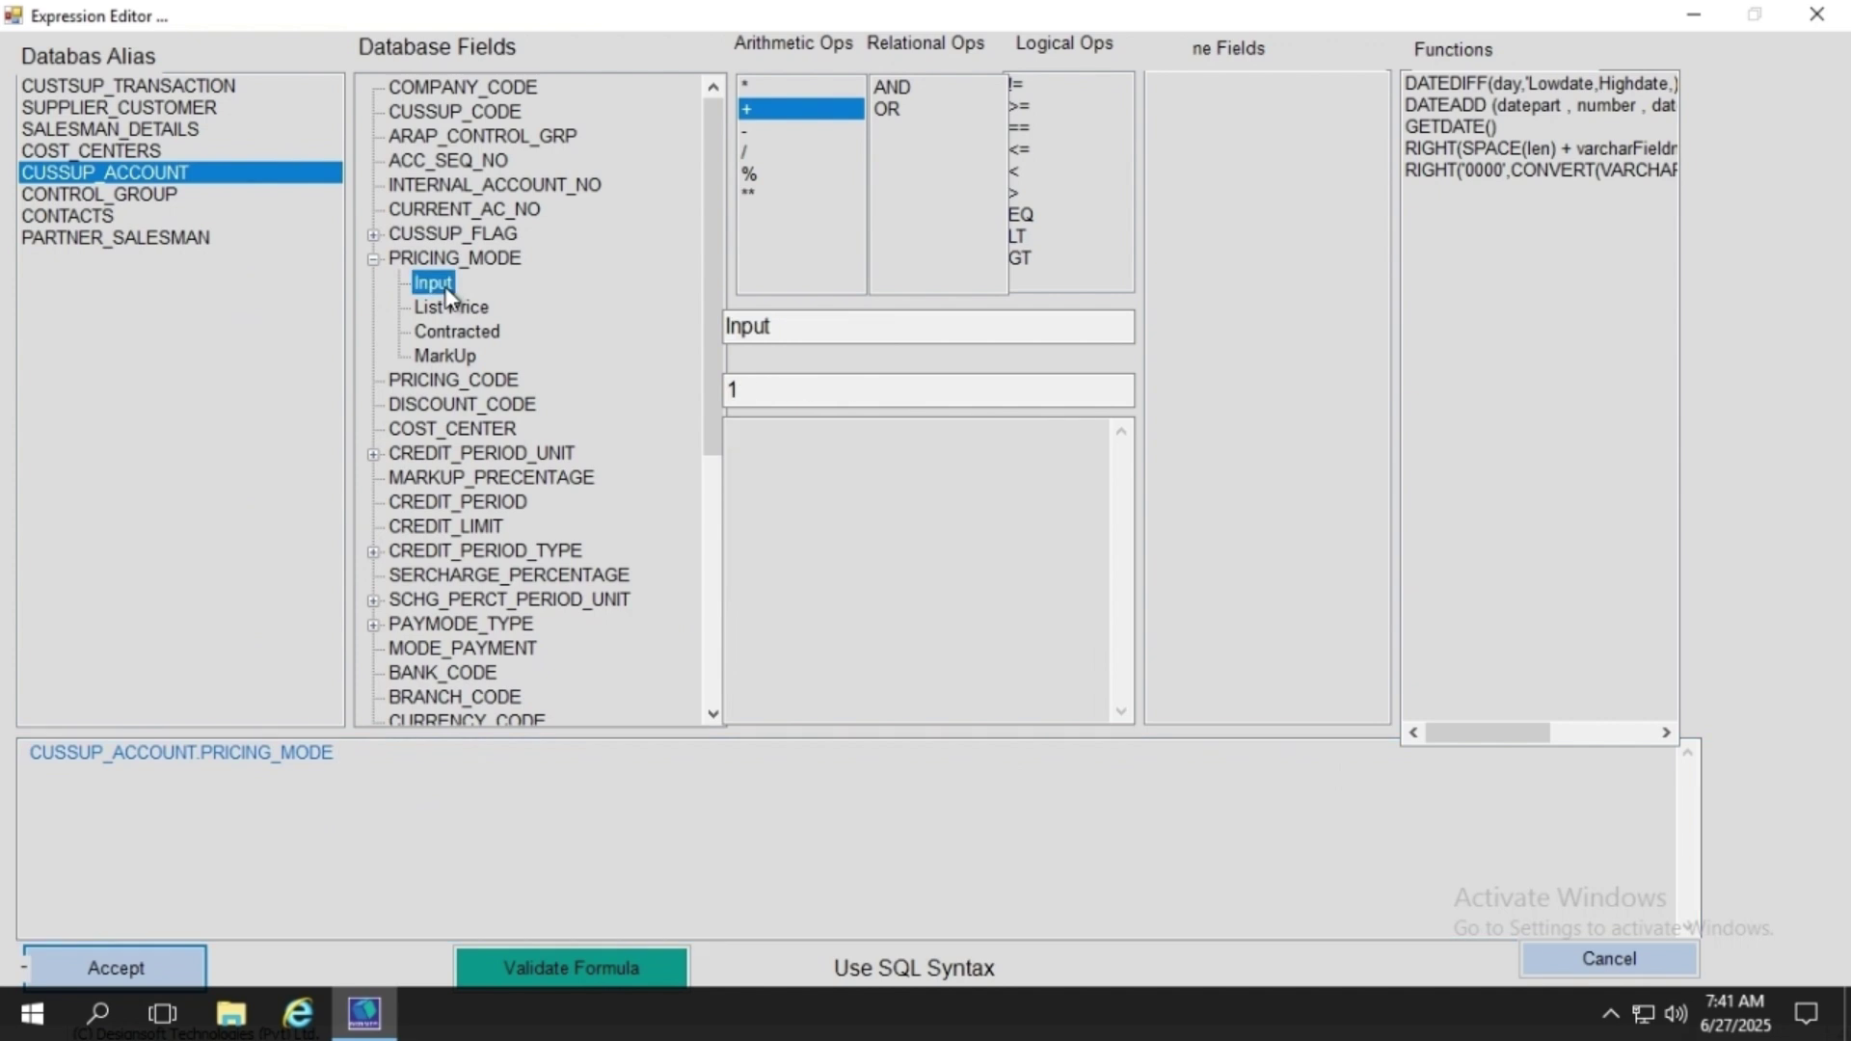
{"action": "double_click", "coordinate": [438, 284]}
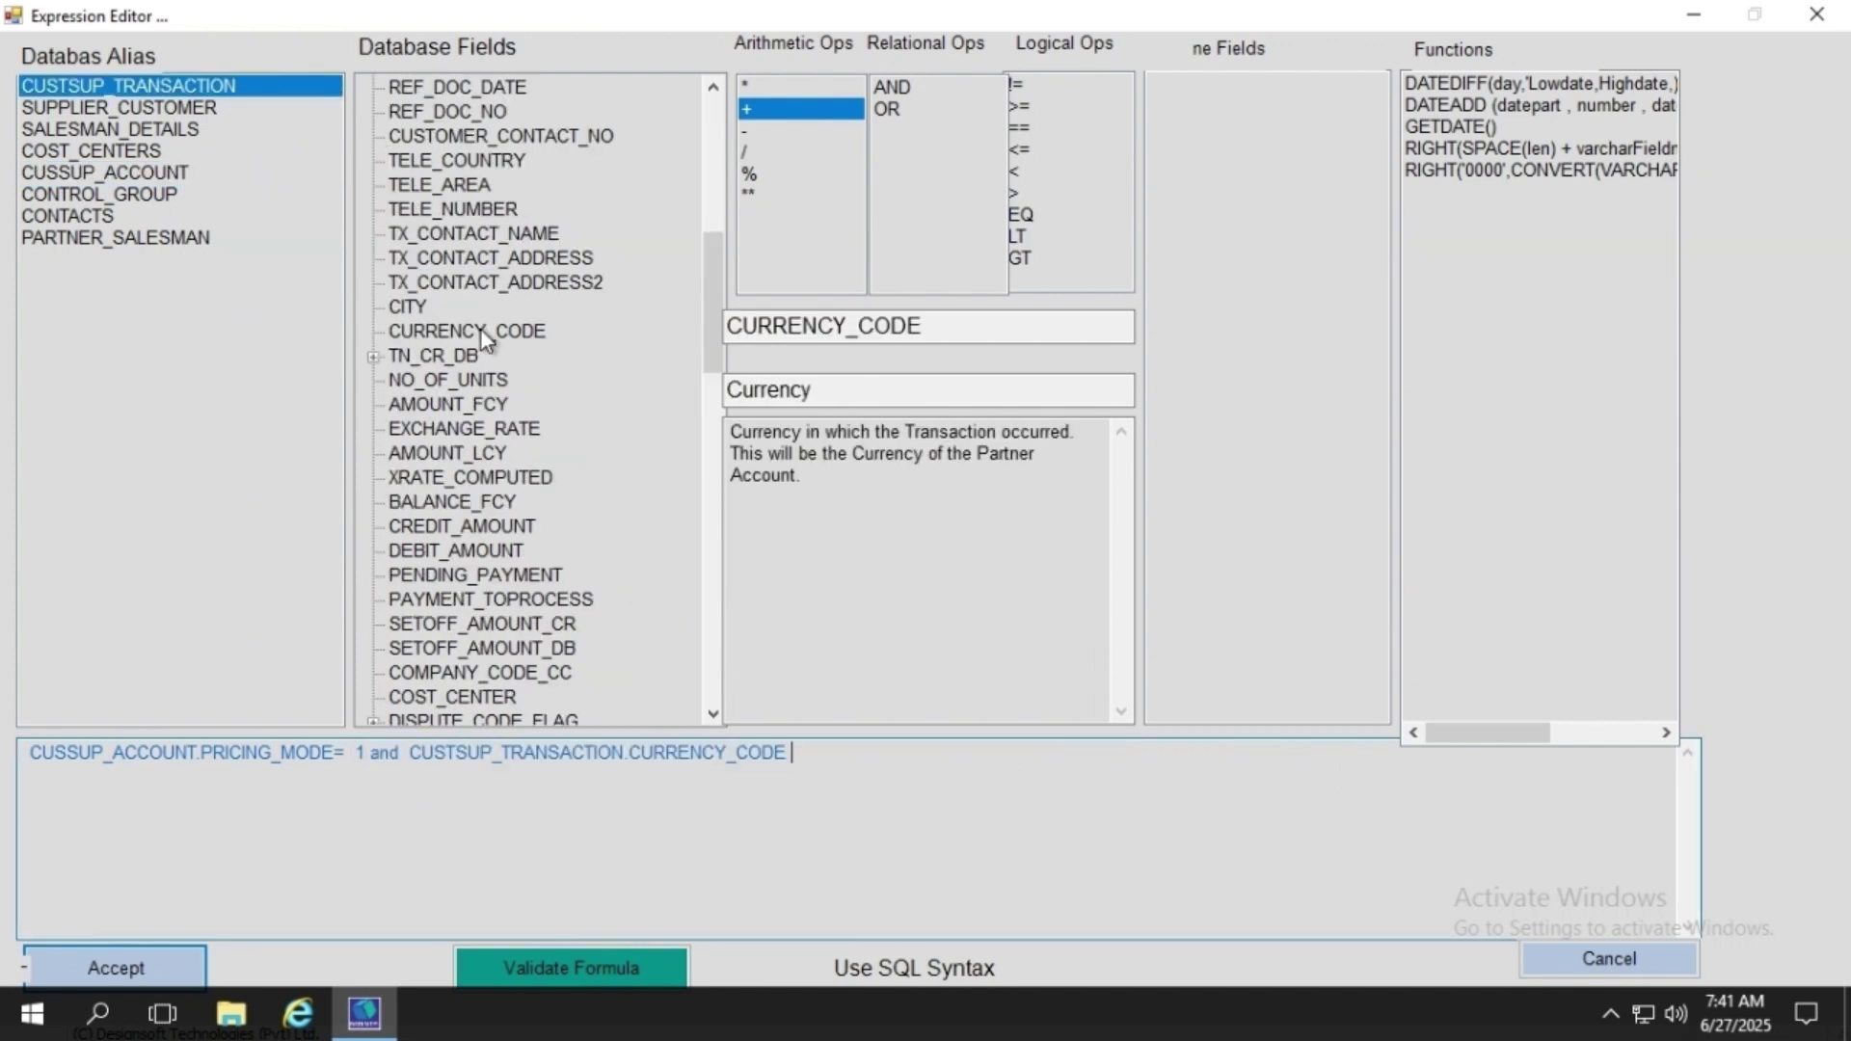
- Extend the expression with an and condition matching CUSTSUP_TRANSACTION.CURRENCY_CODE to 'LKR', accept it and run the query
{"action": "type", "text": "='LKR"}
{"action": "key", "text": "BackSpace"}
{"action": "key", "text": "BackSpace"}
{"action": "key", "text": "BackSpace"}
{"action": "key", "text": "BackSpace"}
{"action": "type", "text": "'LKR'"}
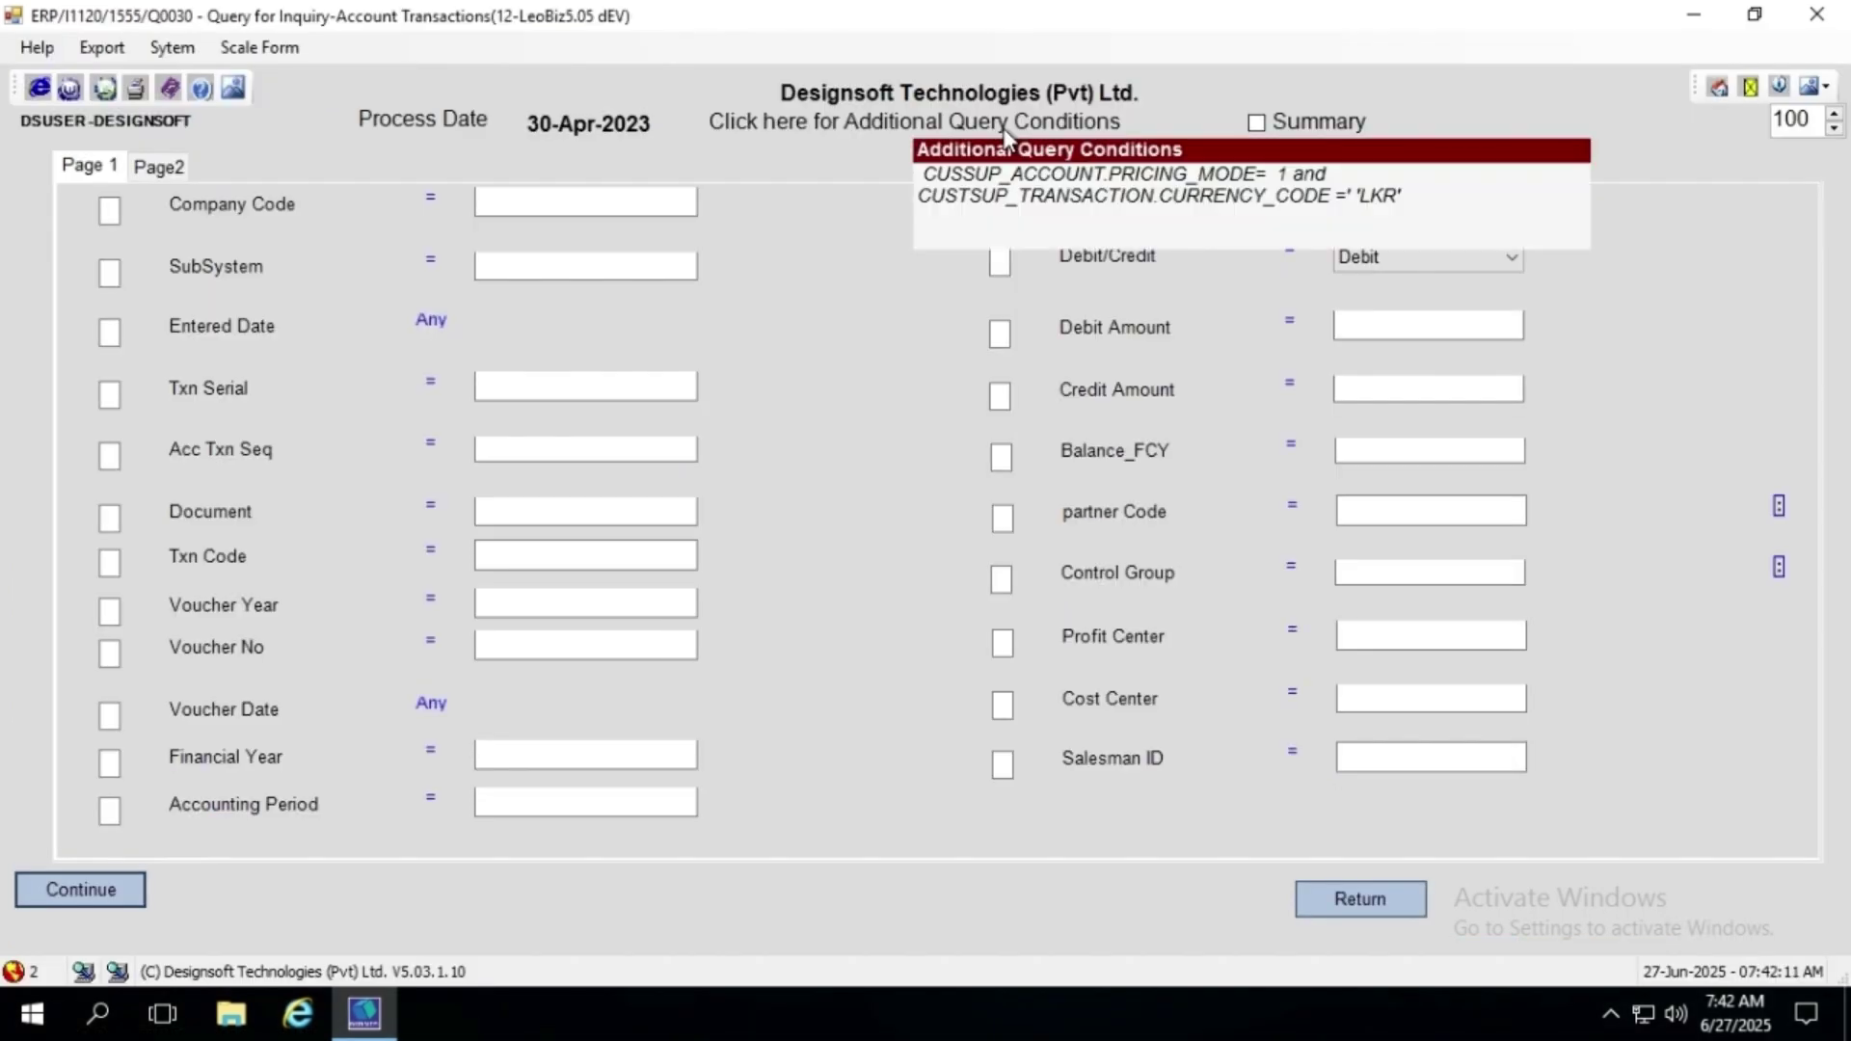
{"action": "mouse_move", "coordinate": [885, 130]}
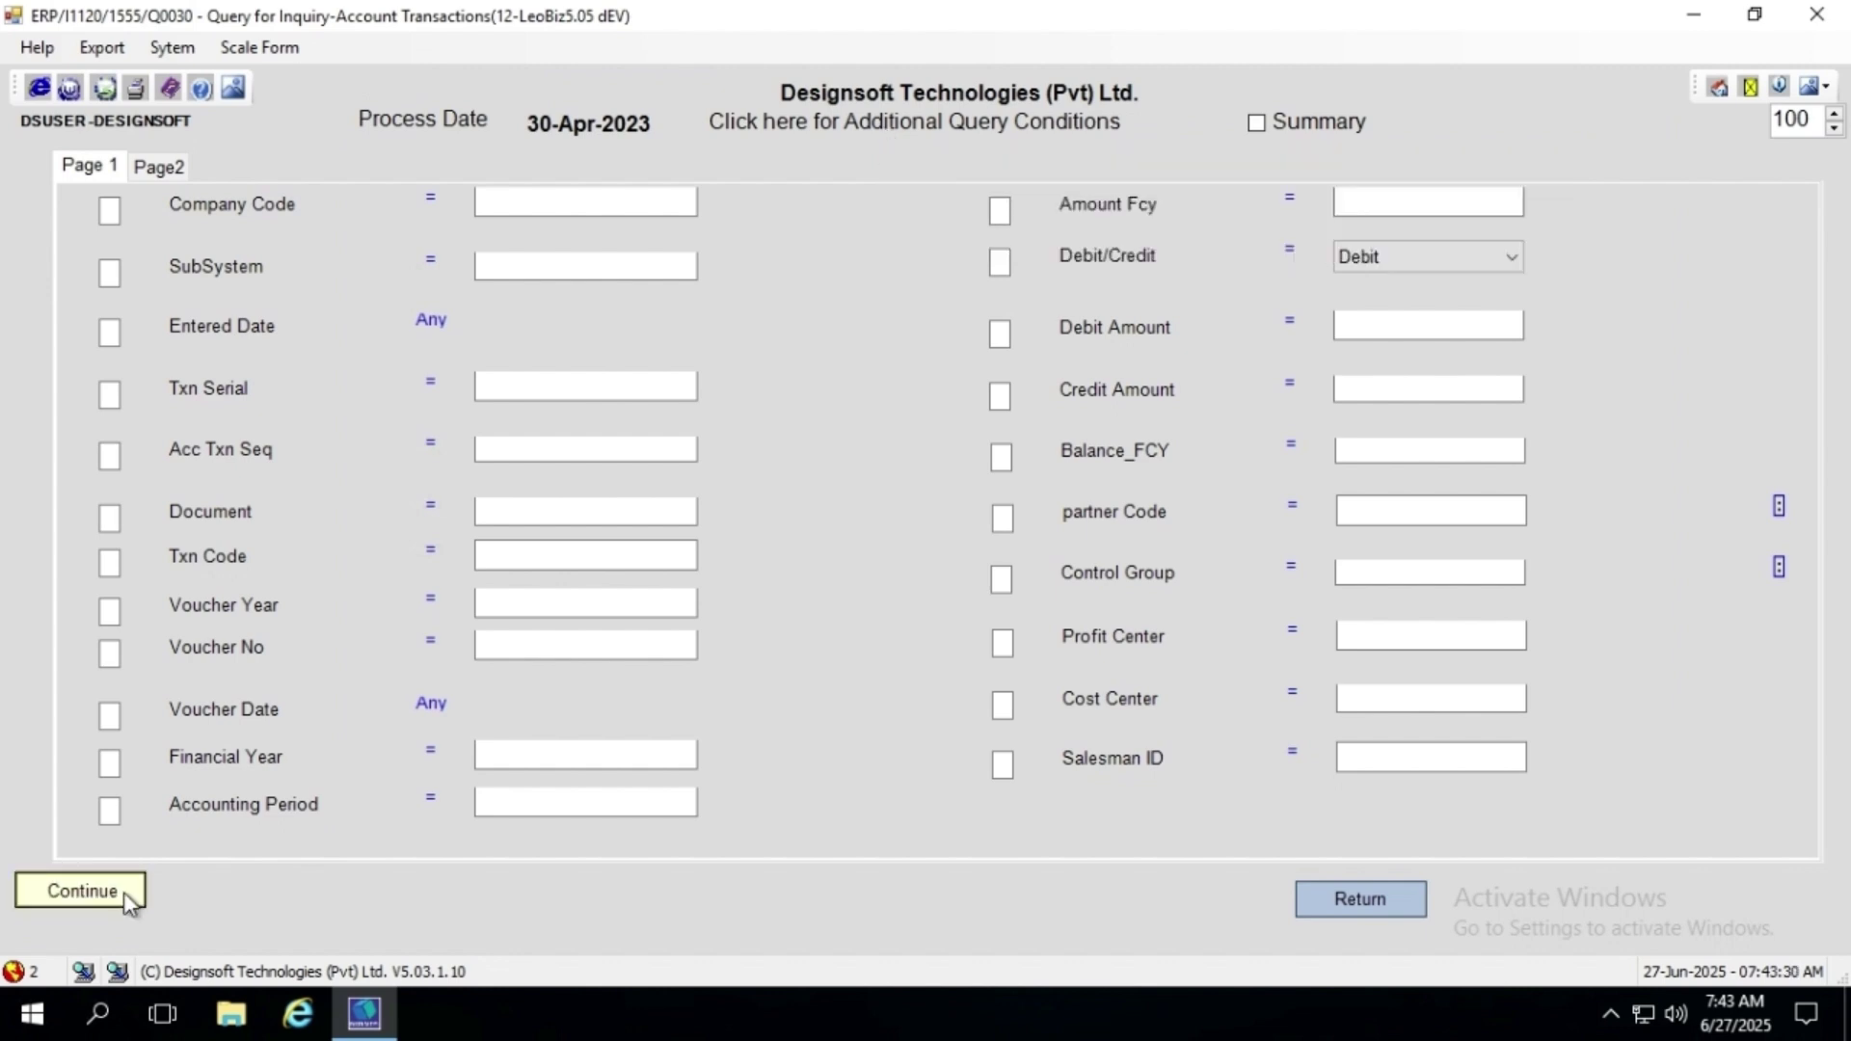
{"action": "left_click", "coordinate": [81, 889]}
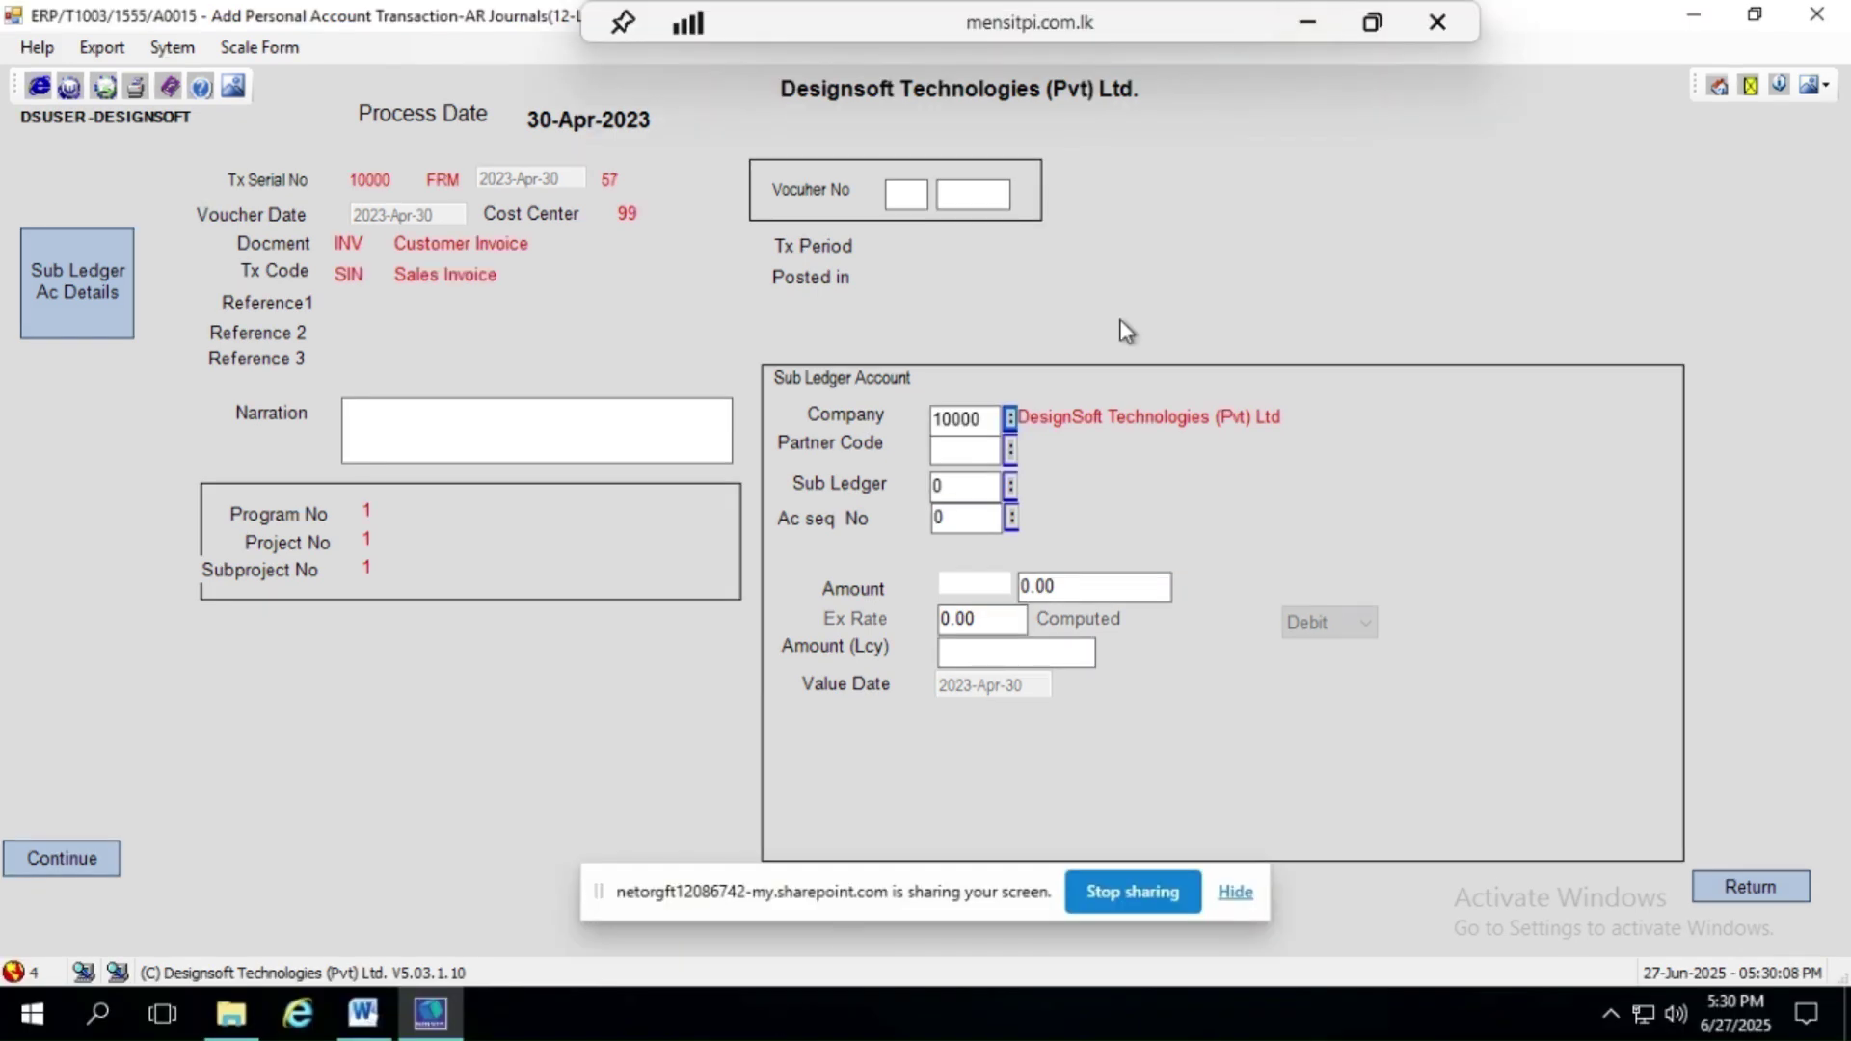
- Choose the Partner Code for the AR journal's sub ledger account by searching full names containing "ea"
{"action": "left_click", "coordinate": [1011, 449]}
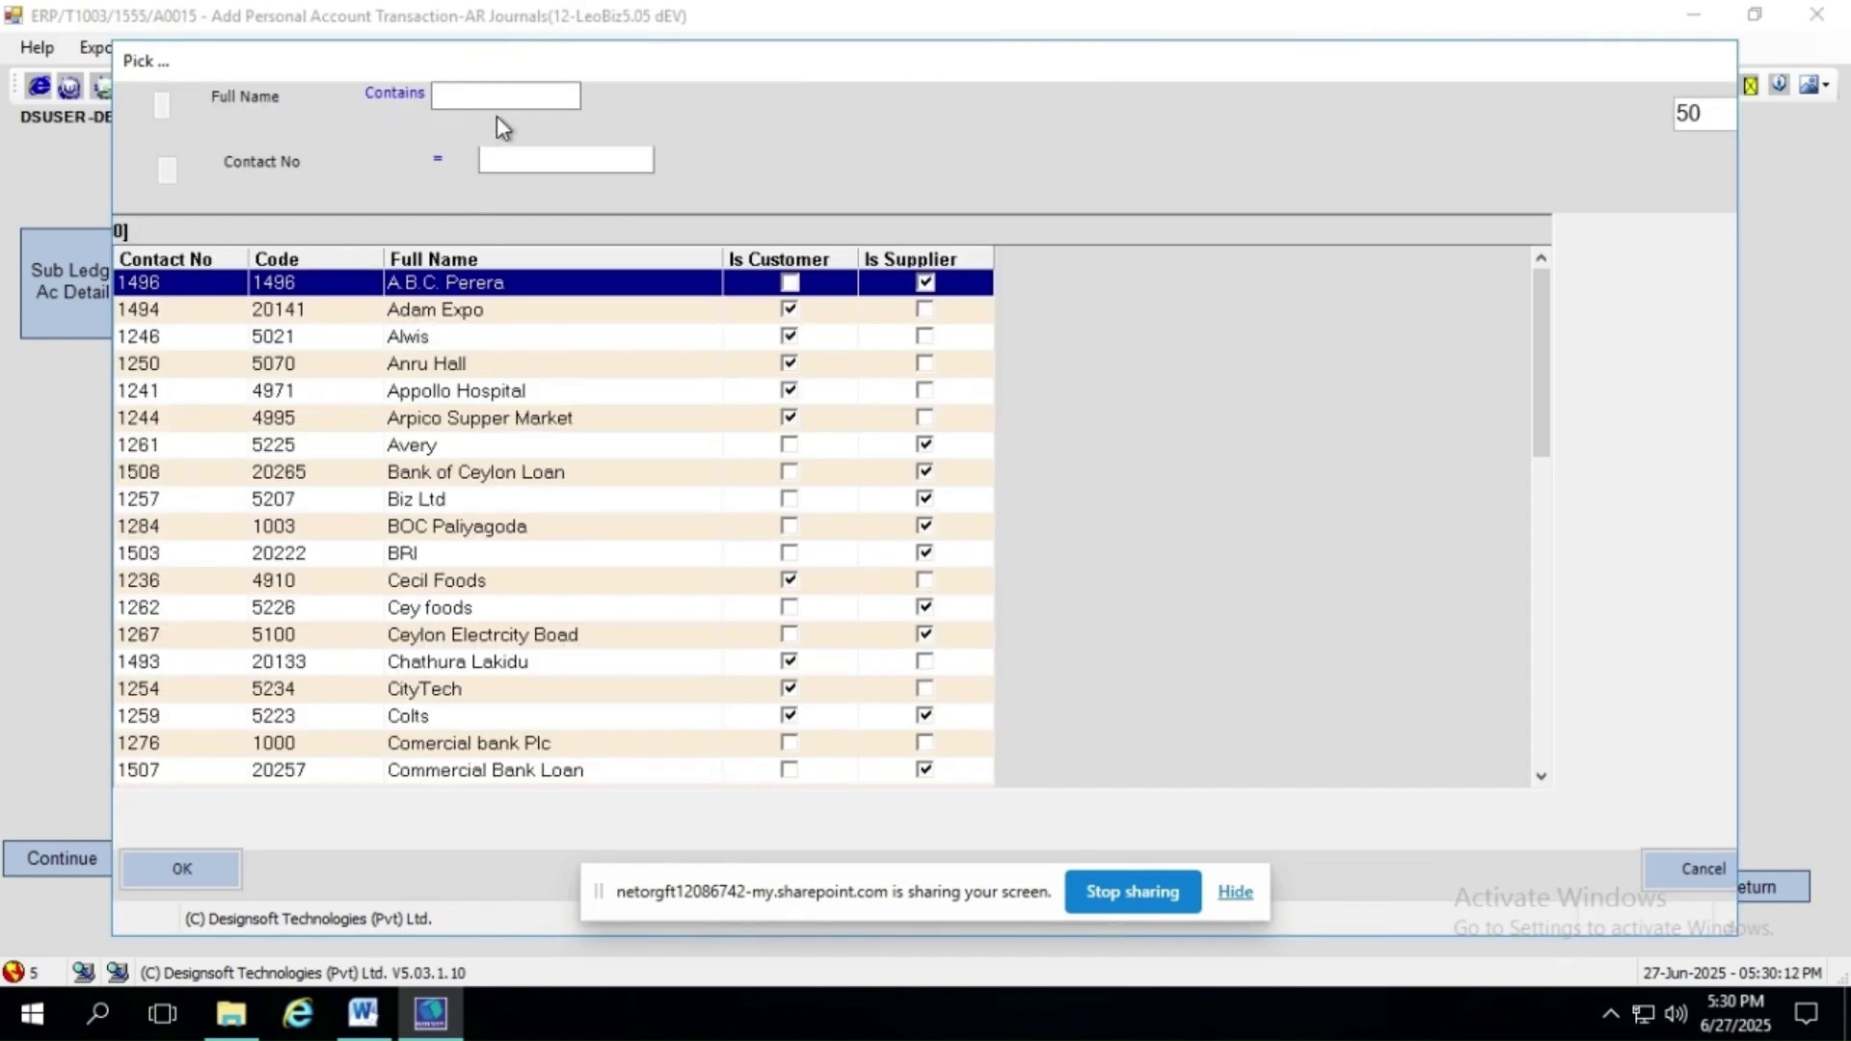
{"action": "left_click", "coordinate": [491, 89]}
{"action": "type", "text": "ea"}
{"action": "double_click", "coordinate": [492, 292]}
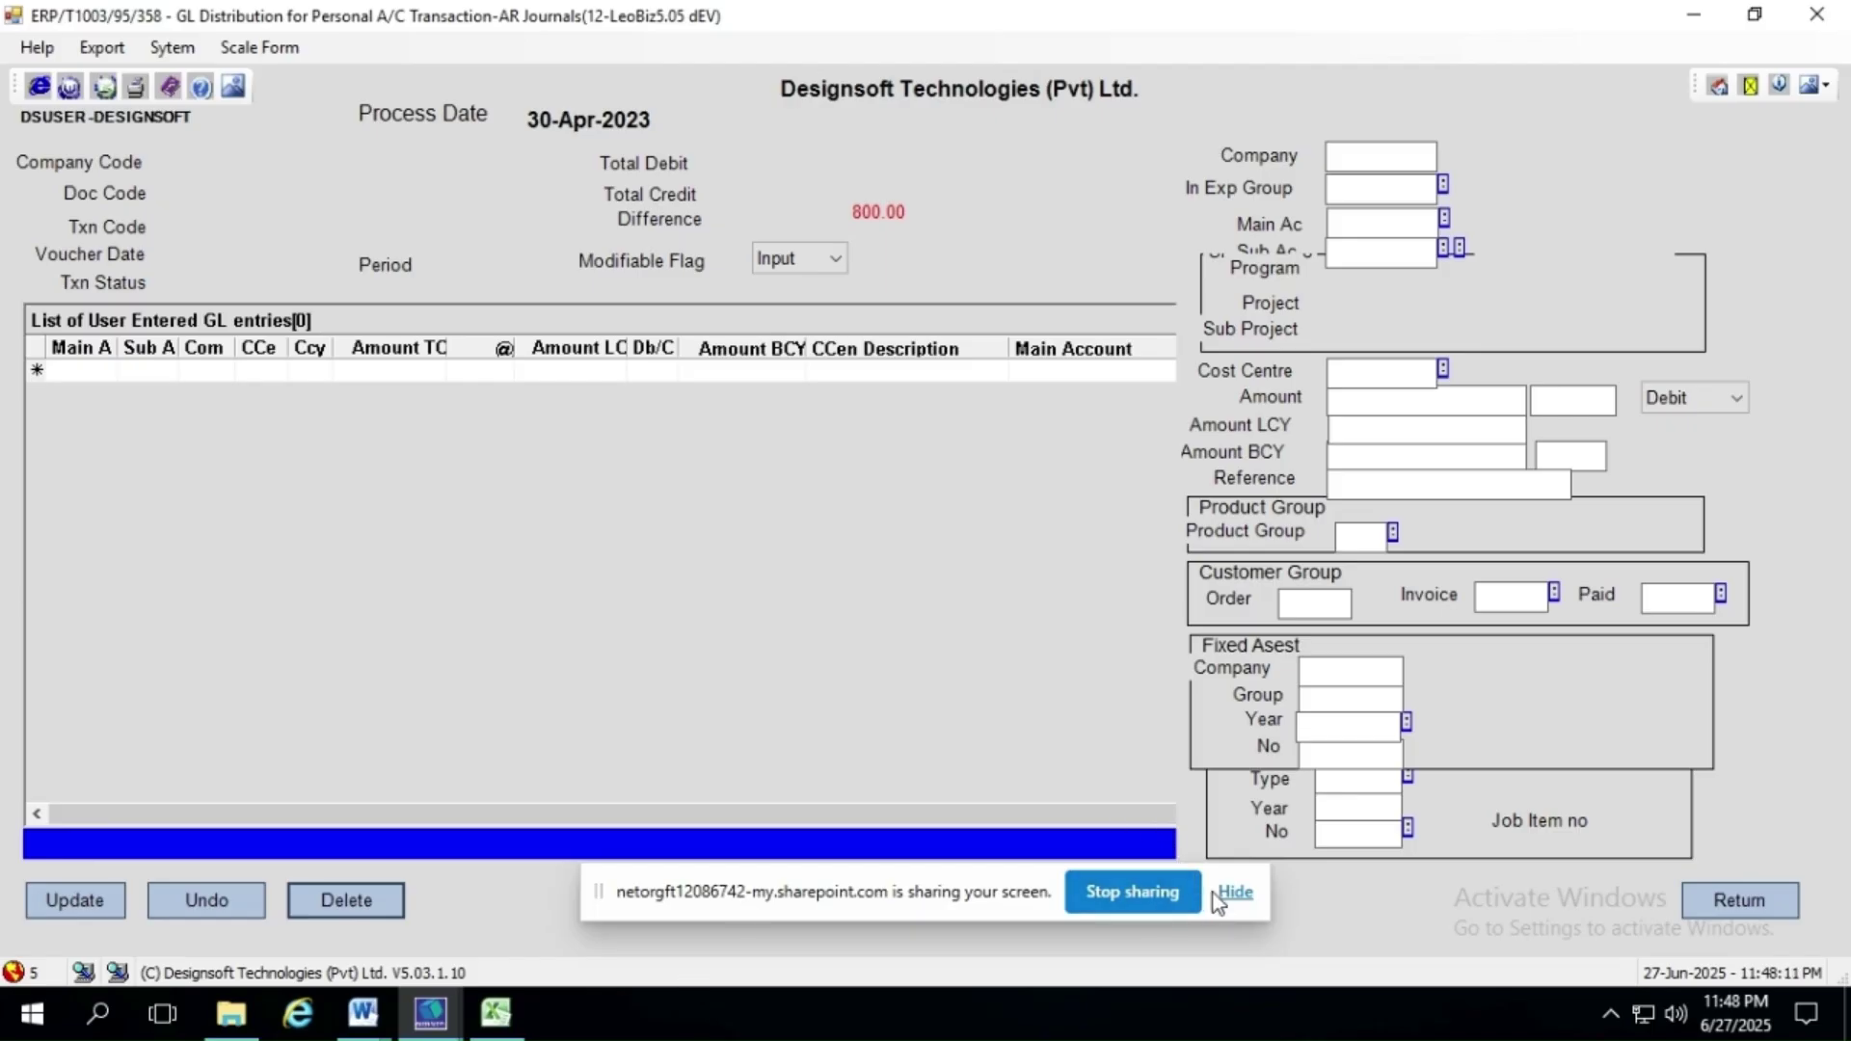
- Switch to the Excel workbook and copy the four GL entry rows, cells A2 to I5
{"action": "left_click", "coordinate": [1233, 893]}
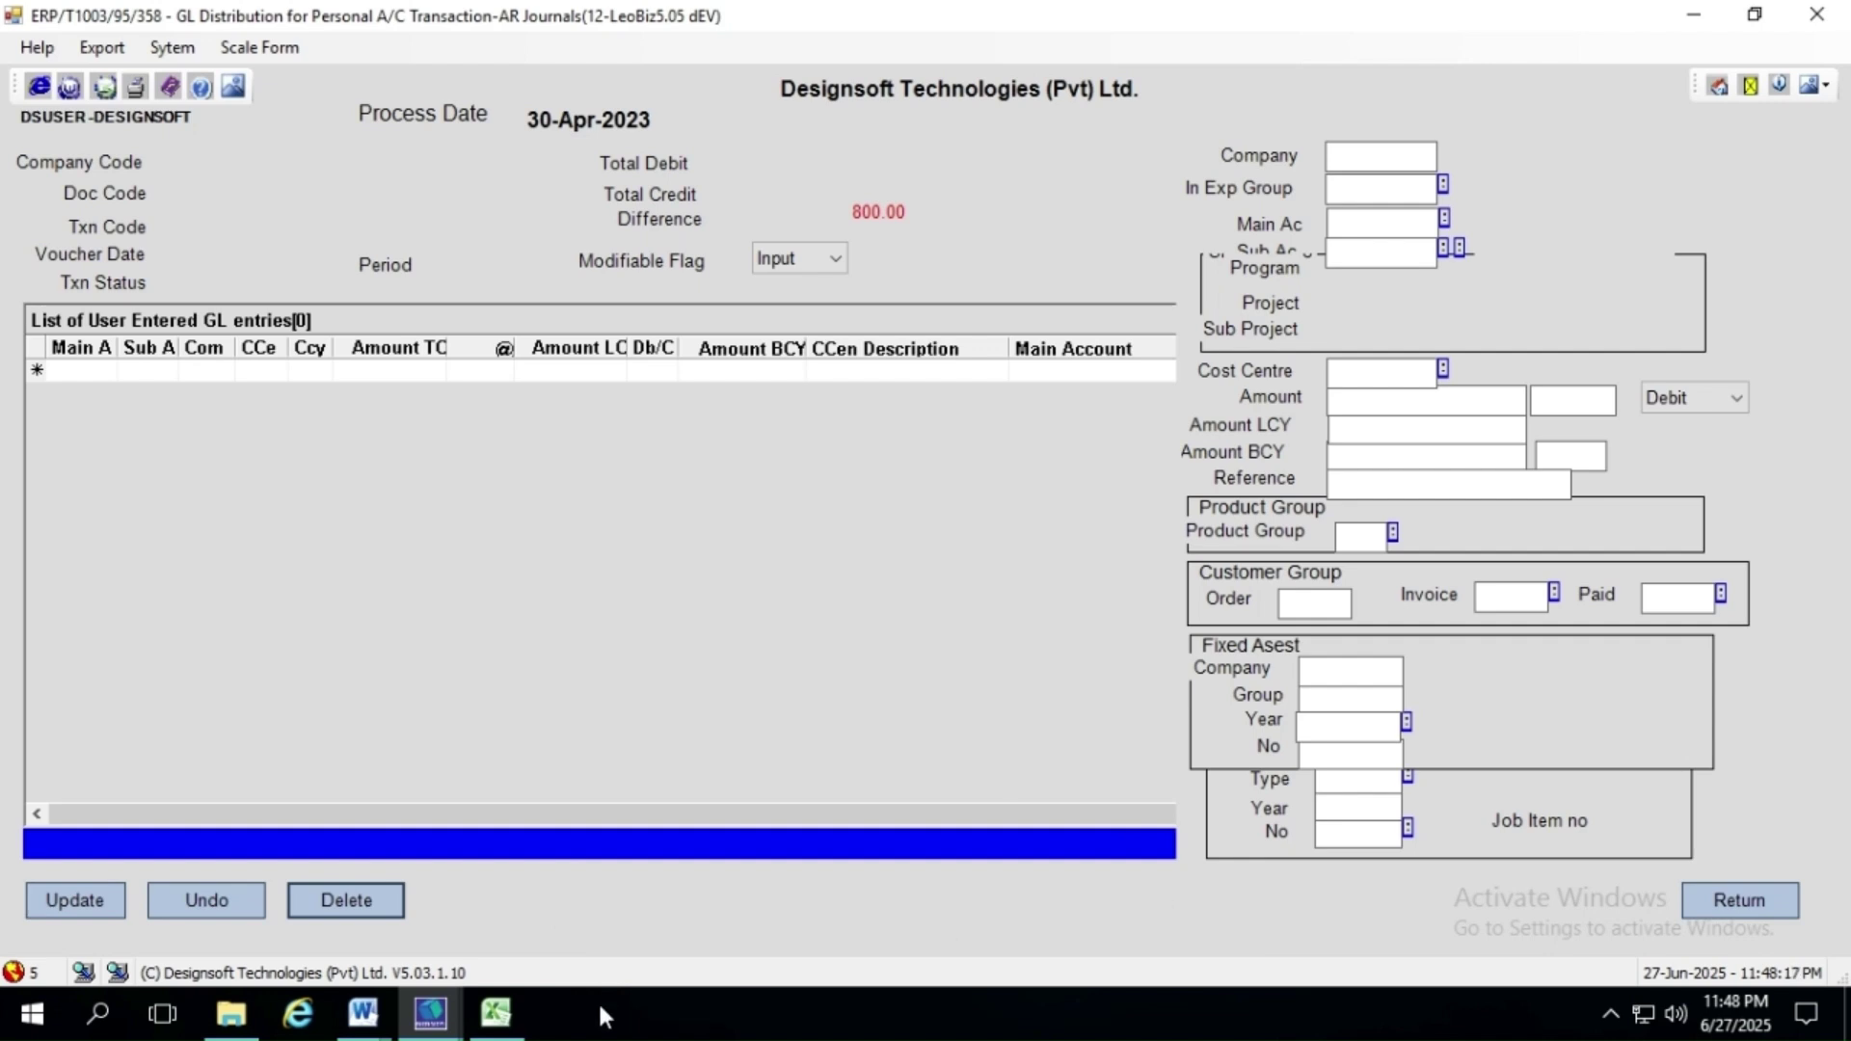
{"action": "left_click", "coordinate": [496, 1012]}
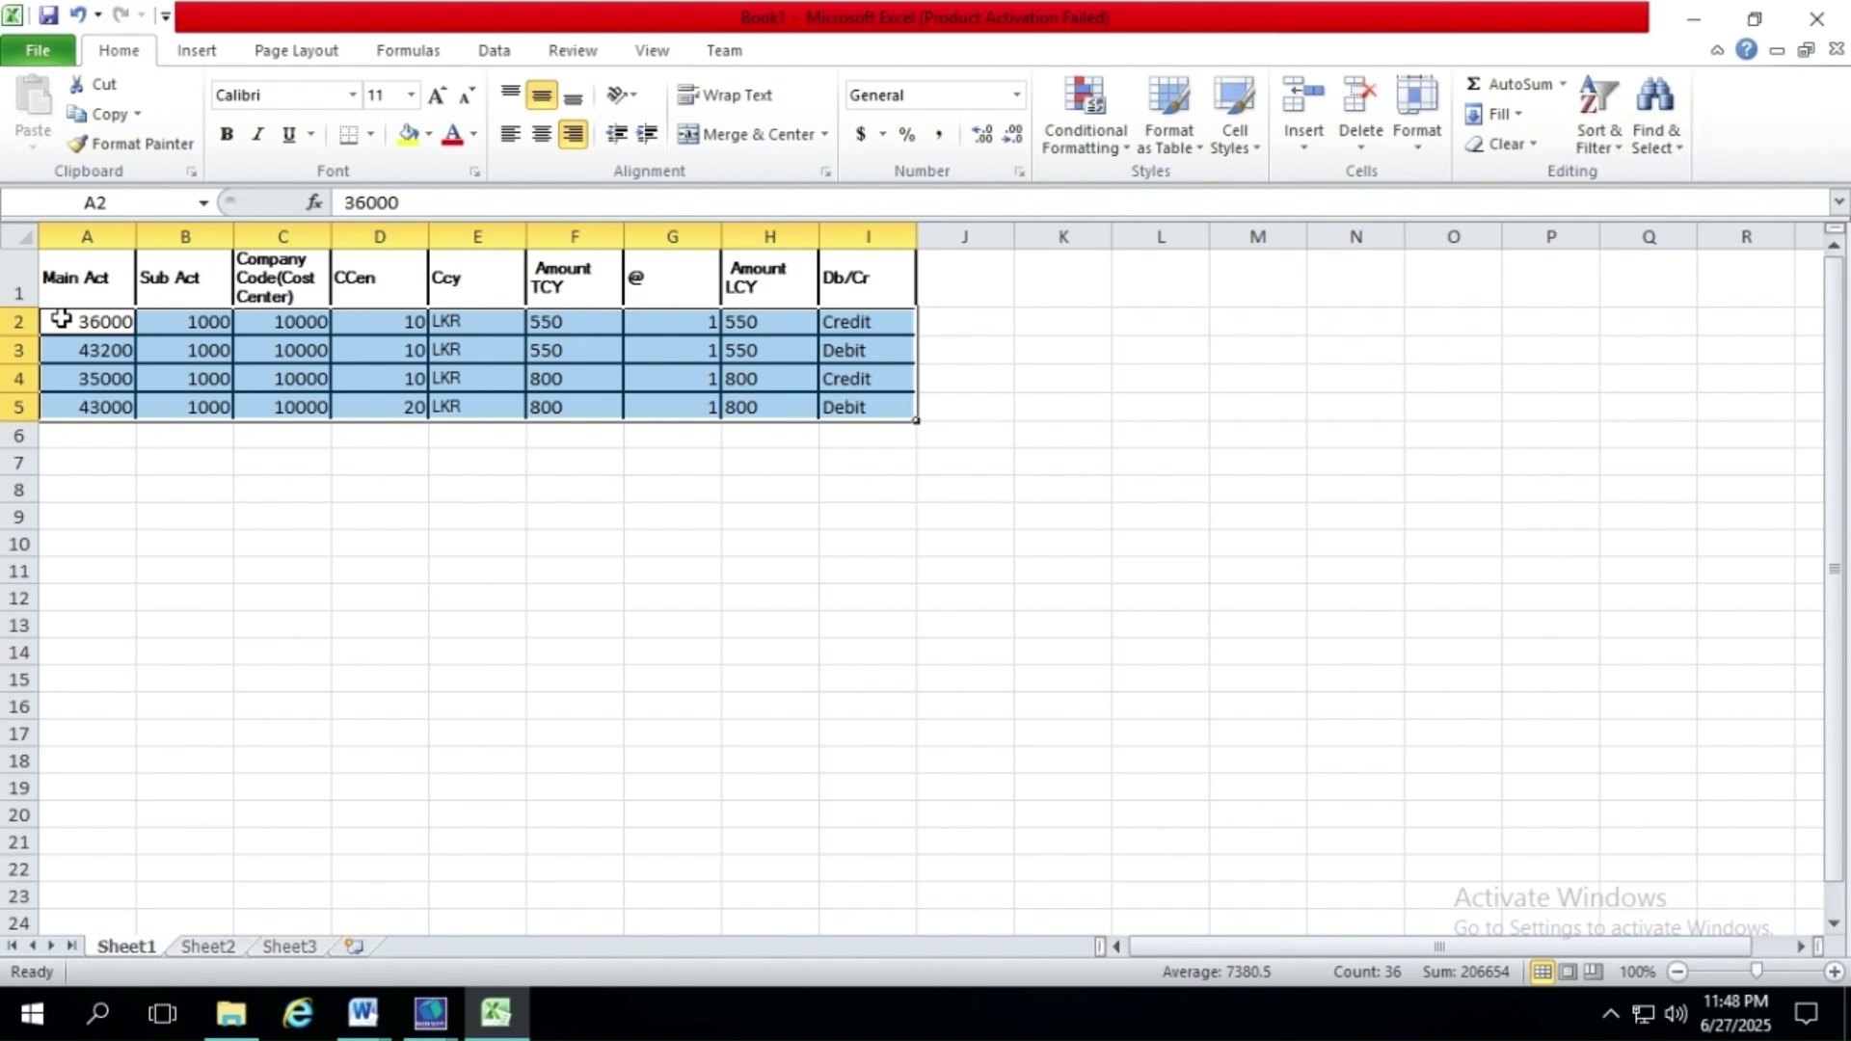
{"action": "left_click_drag", "start_coordinate": [57, 318], "coordinate": [846, 406]}
{"action": "left_click", "coordinate": [106, 115]}
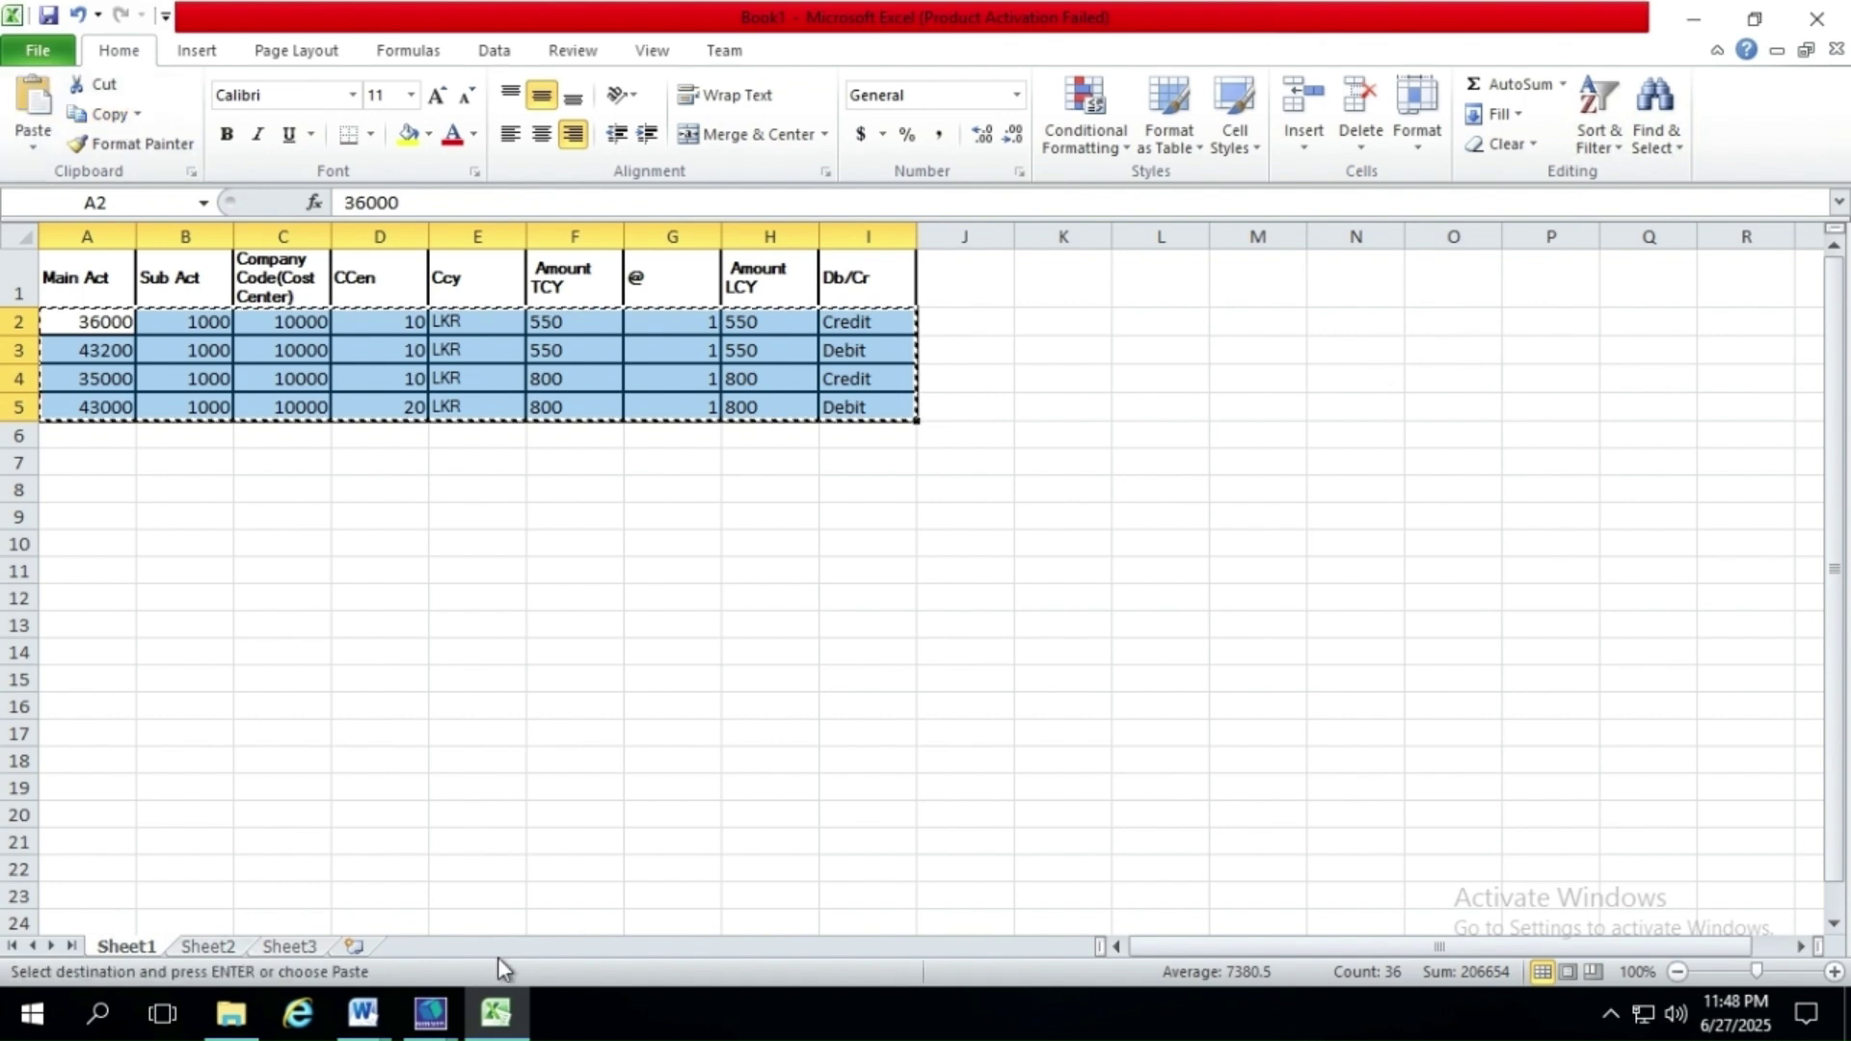
- Switch back to the ERP's GL Distribution form and paste the copied Excel rows into the list of user entered GL entries
{"action": "left_click", "coordinate": [430, 1012]}
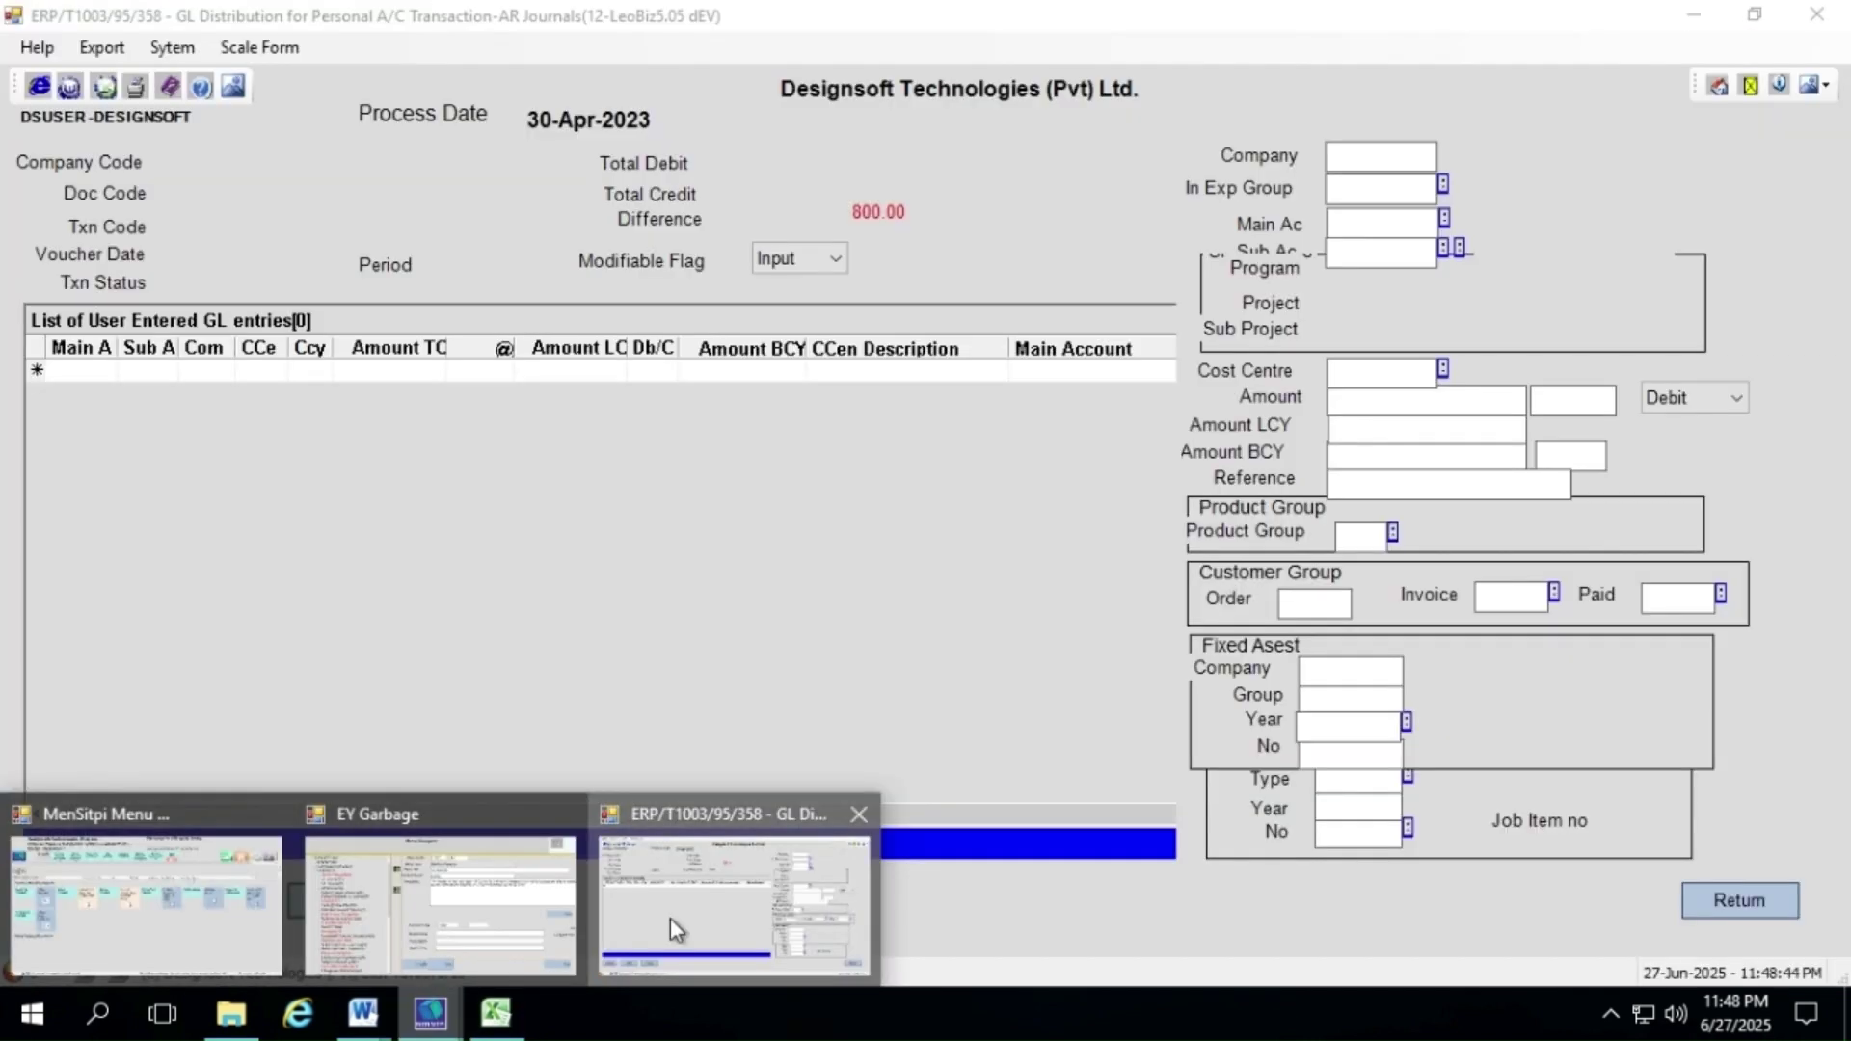
{"action": "left_click", "coordinate": [671, 919]}
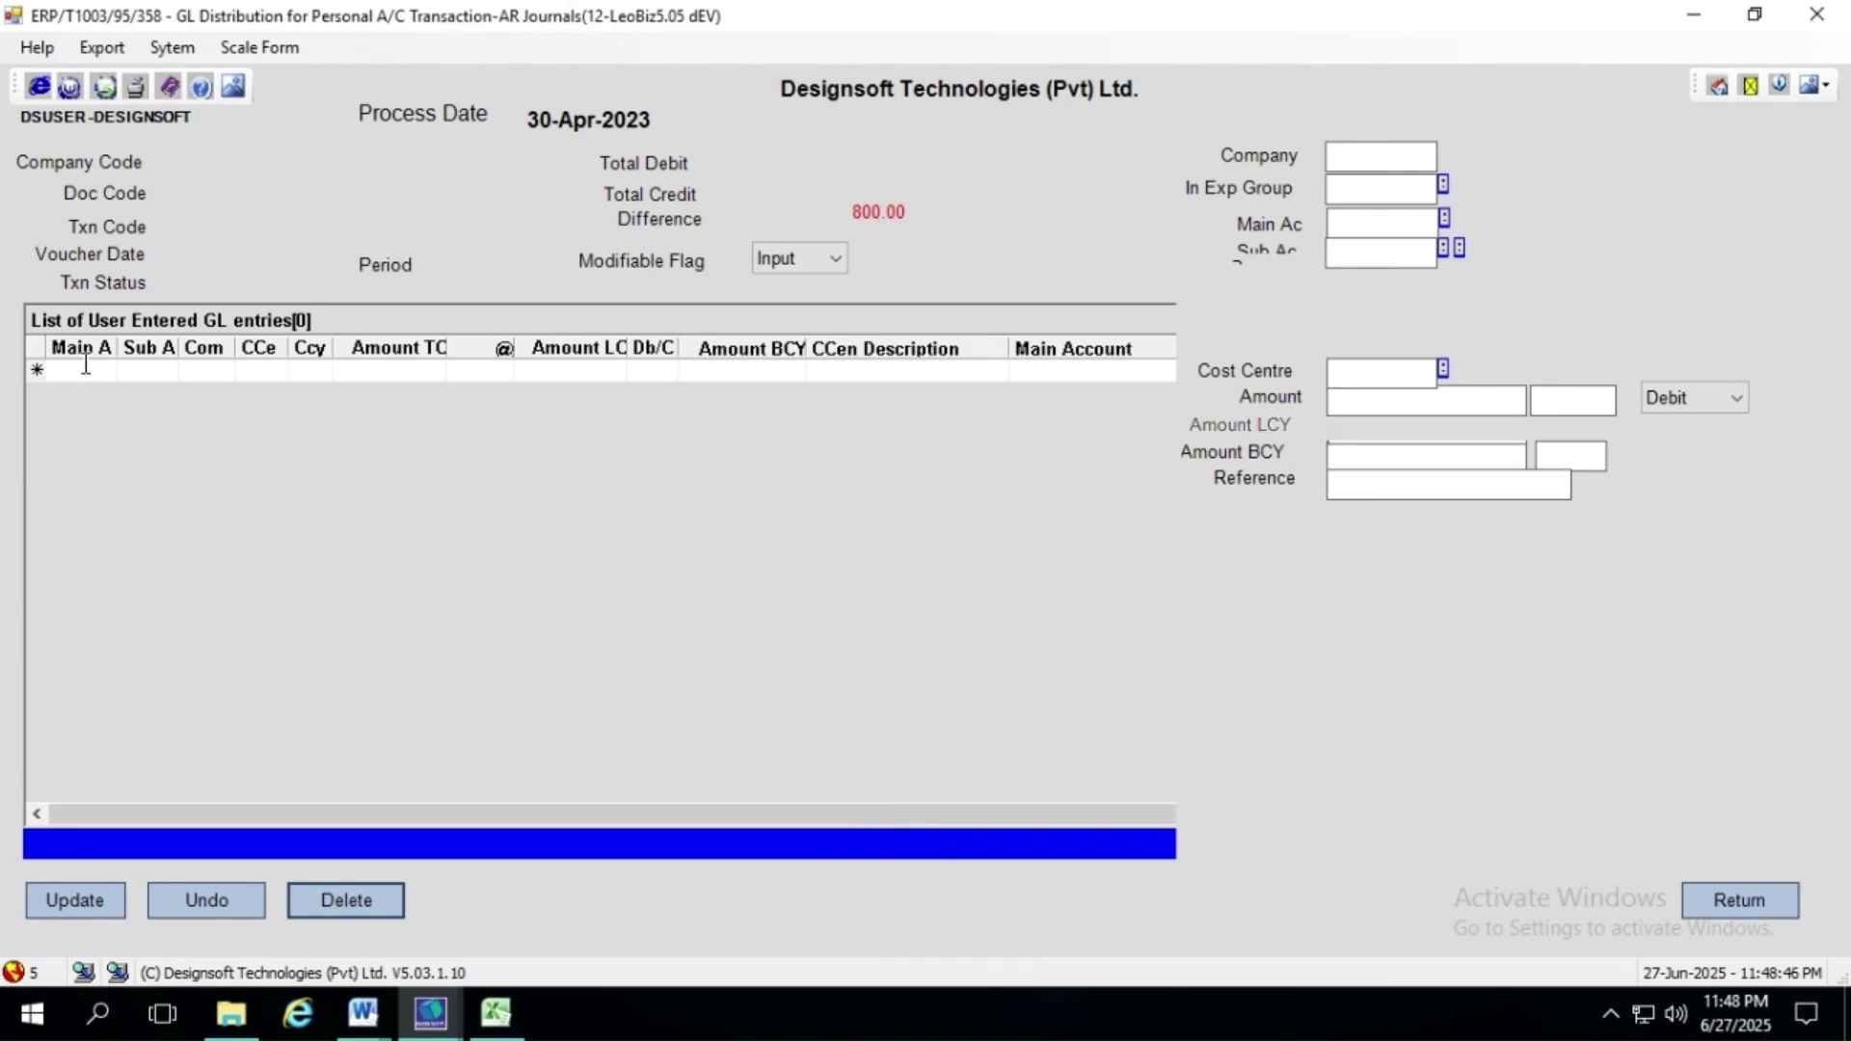
{"action": "left_click", "coordinate": [42, 372]}
{"action": "right_click", "coordinate": [42, 376]}
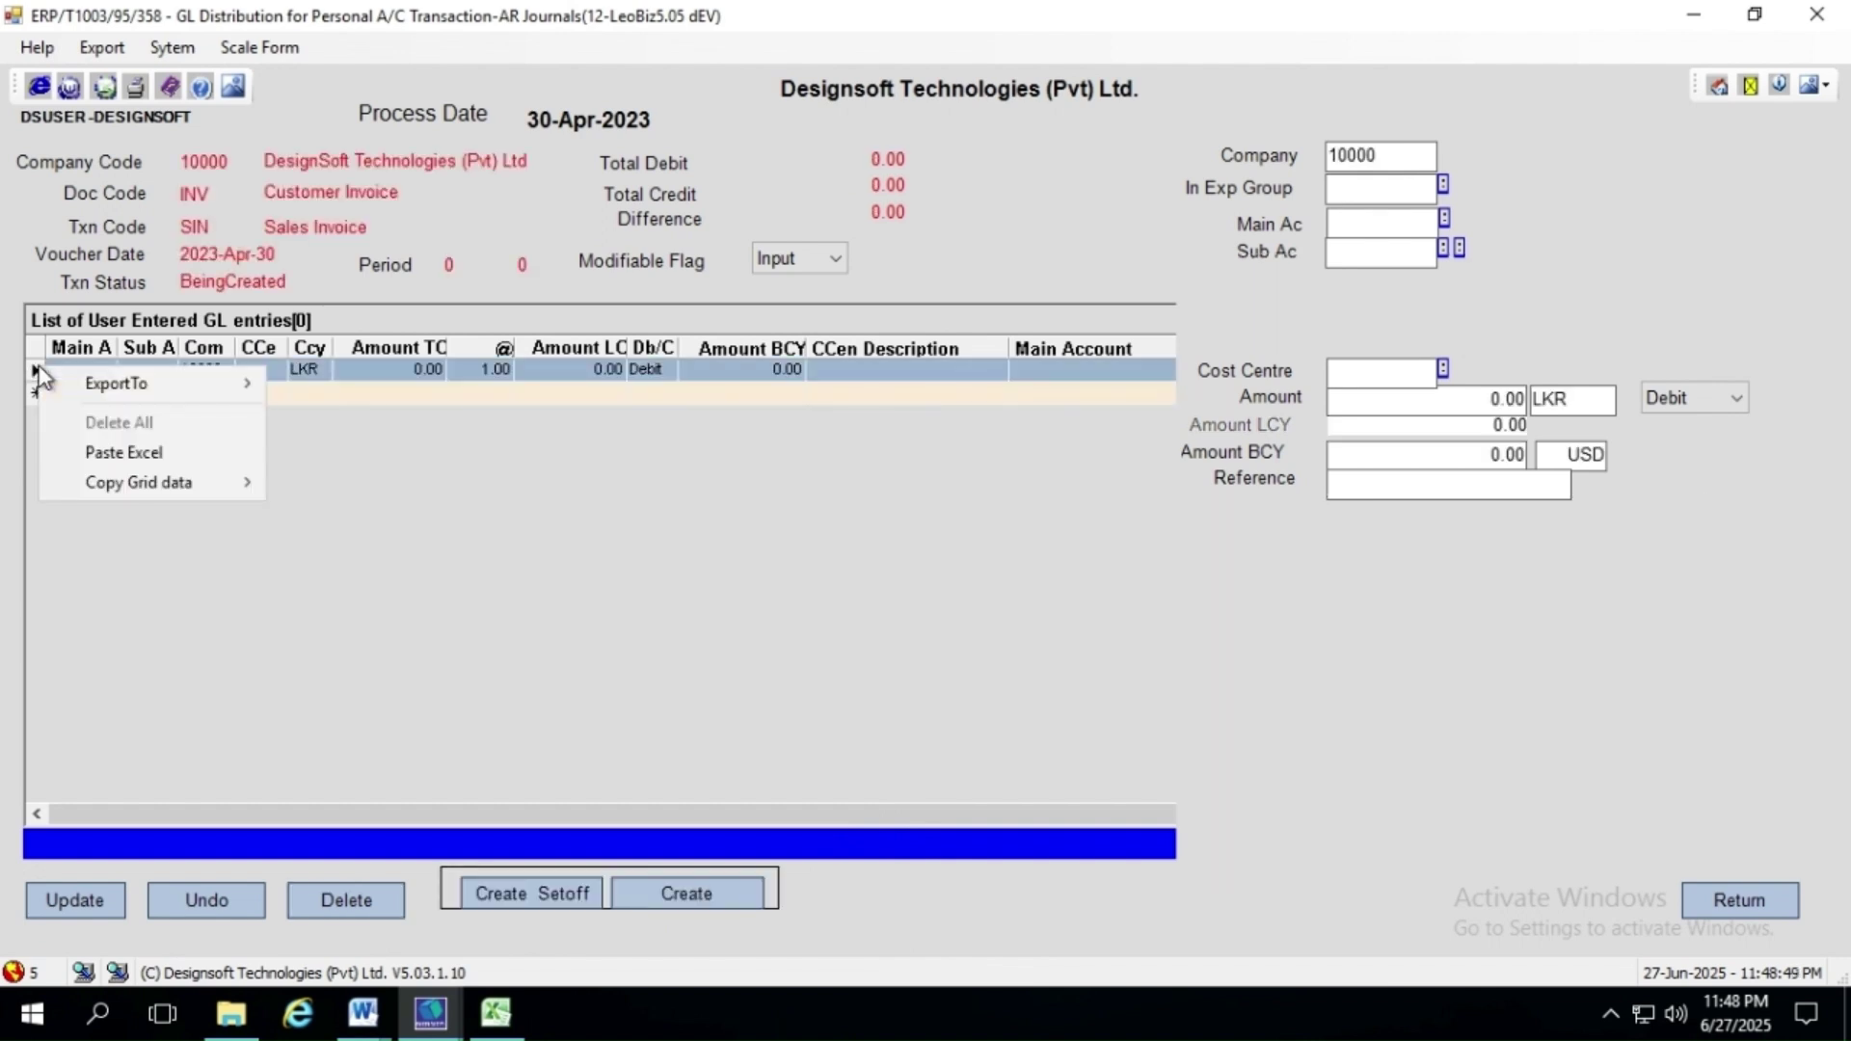
{"action": "left_click", "coordinate": [125, 453]}
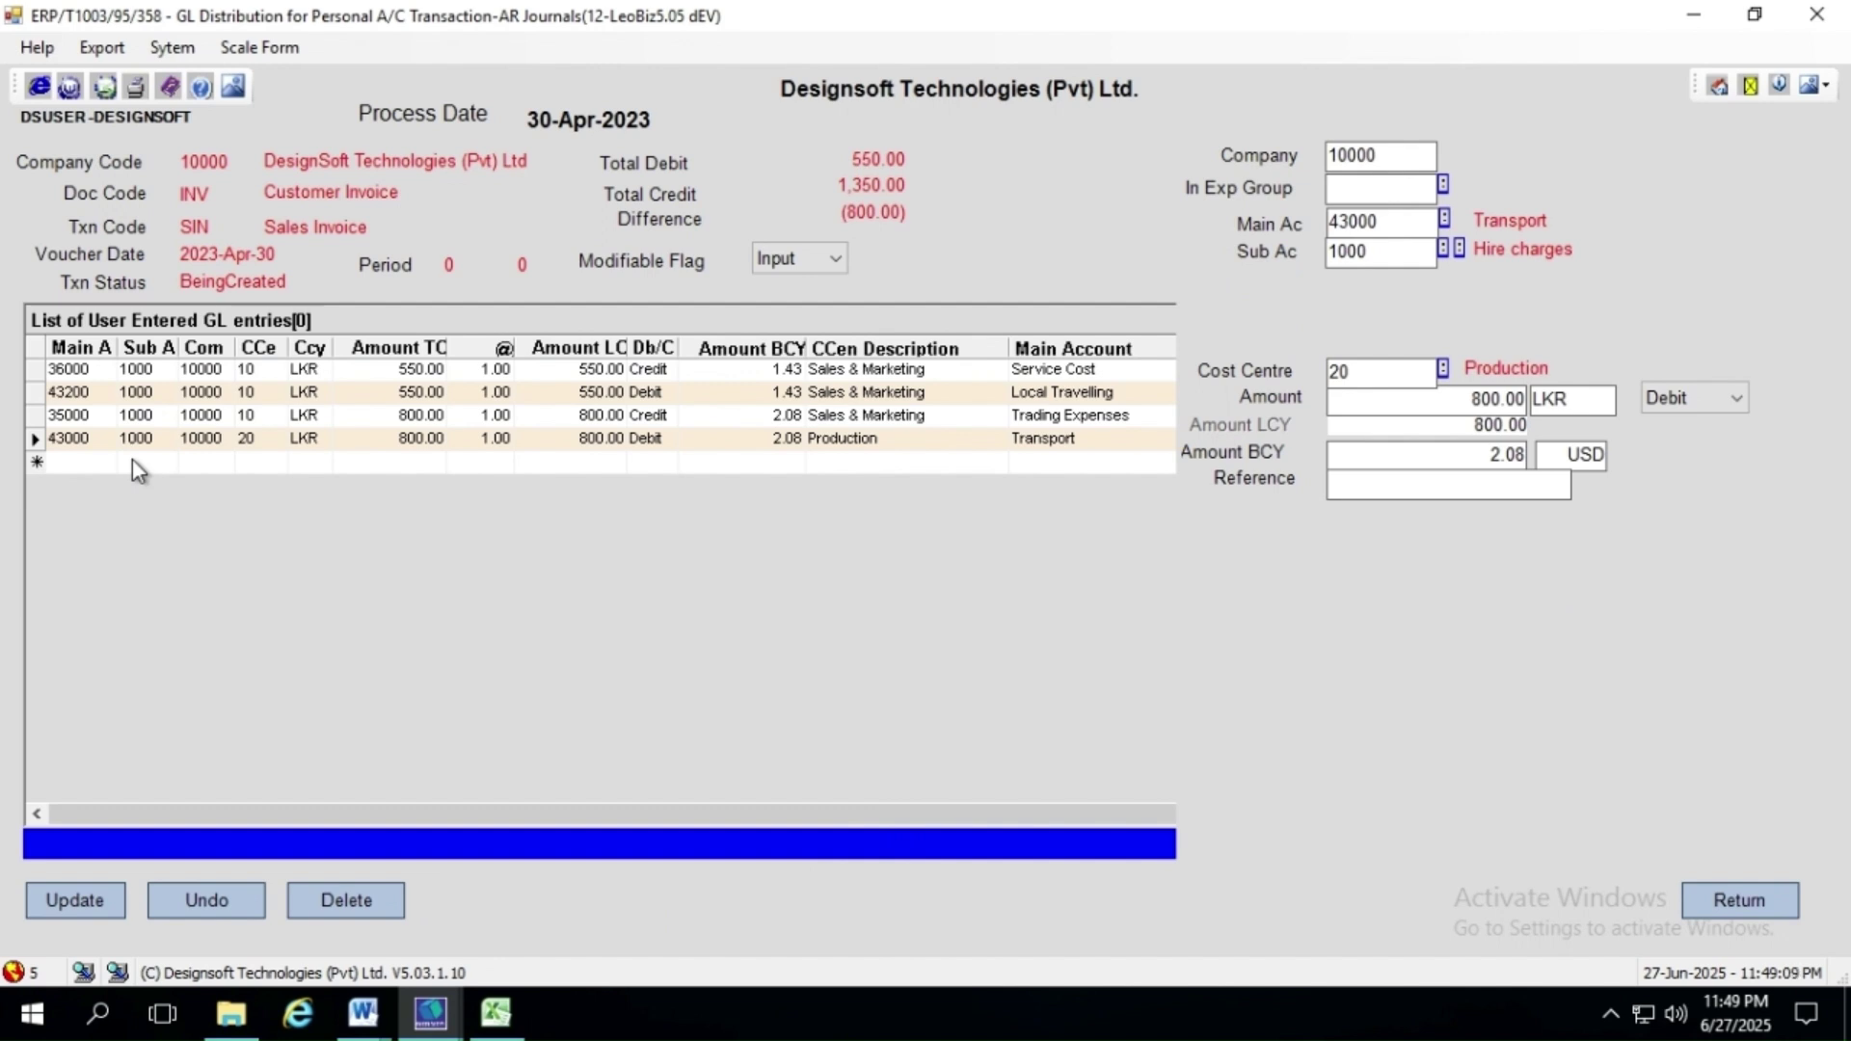
- Open the Commercial Account Balance report from the sub ledger schedules and bring up help for its runtime parameters
{"action": "mouse_move", "coordinate": [1043, 2]}
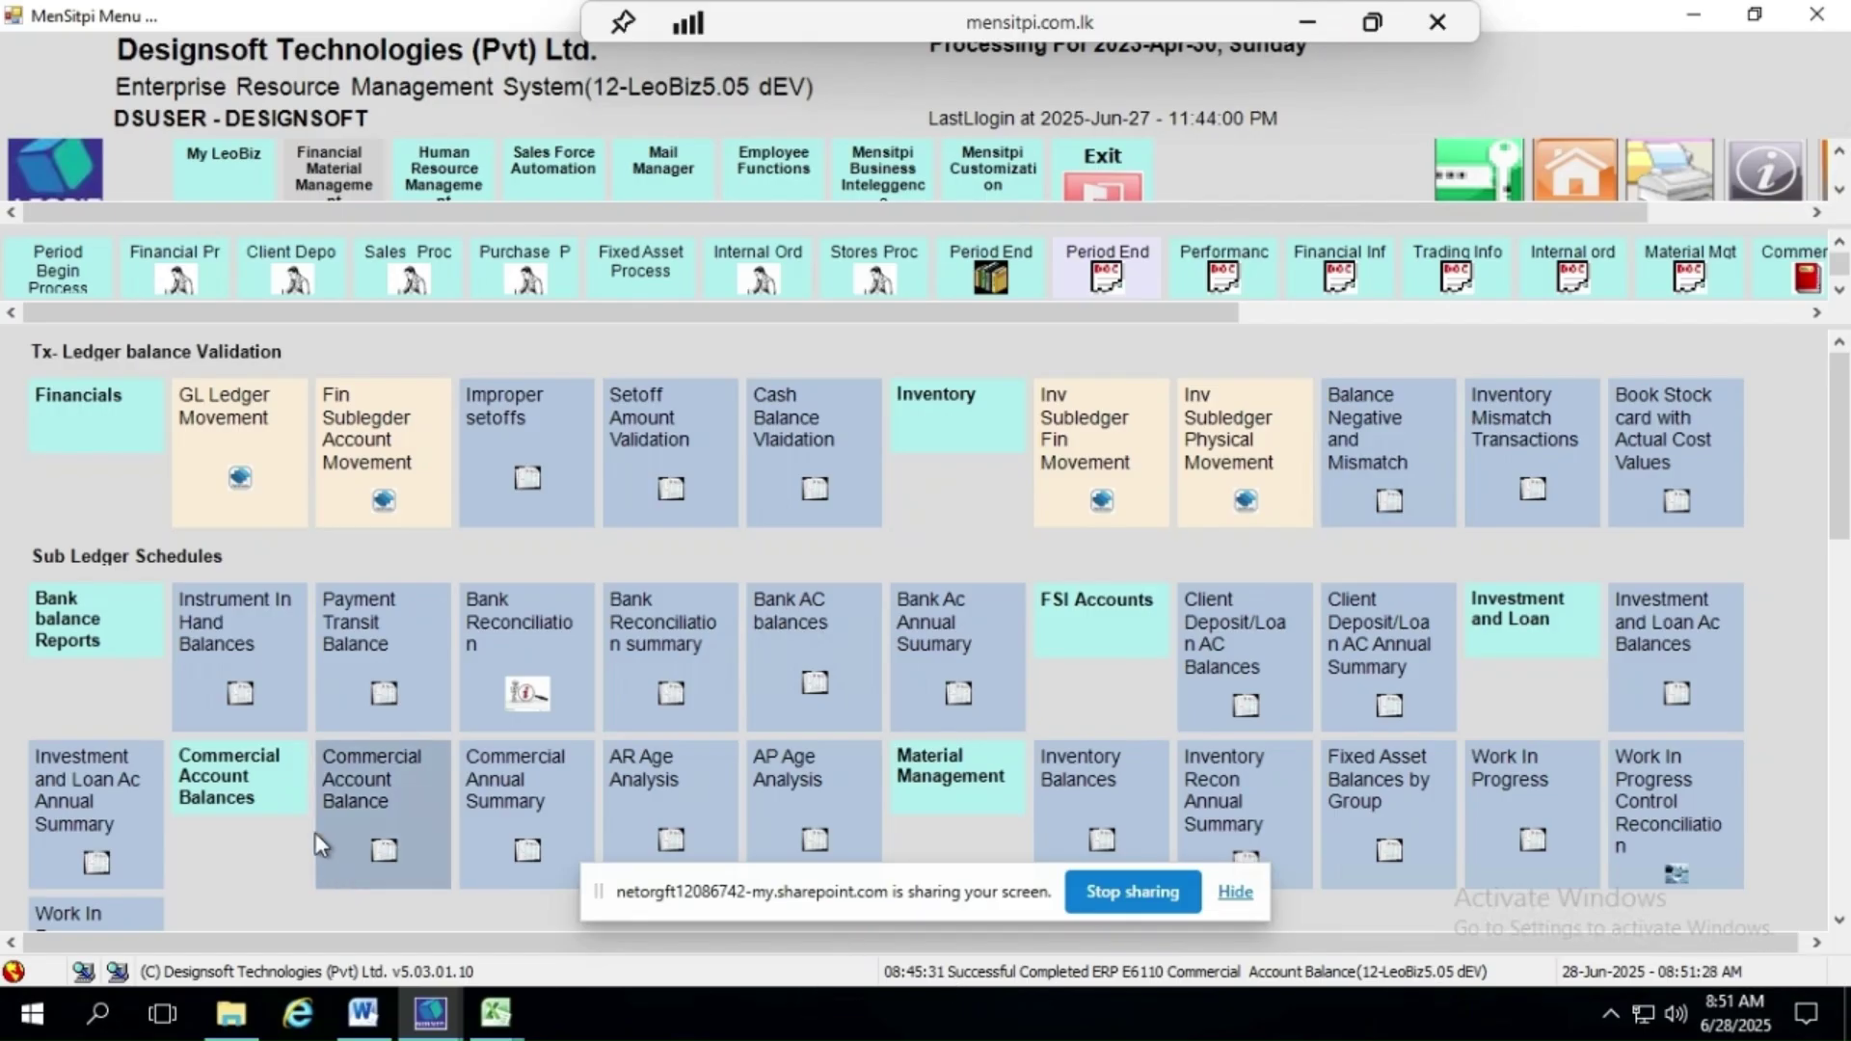
{"action": "left_click", "coordinate": [370, 835]}
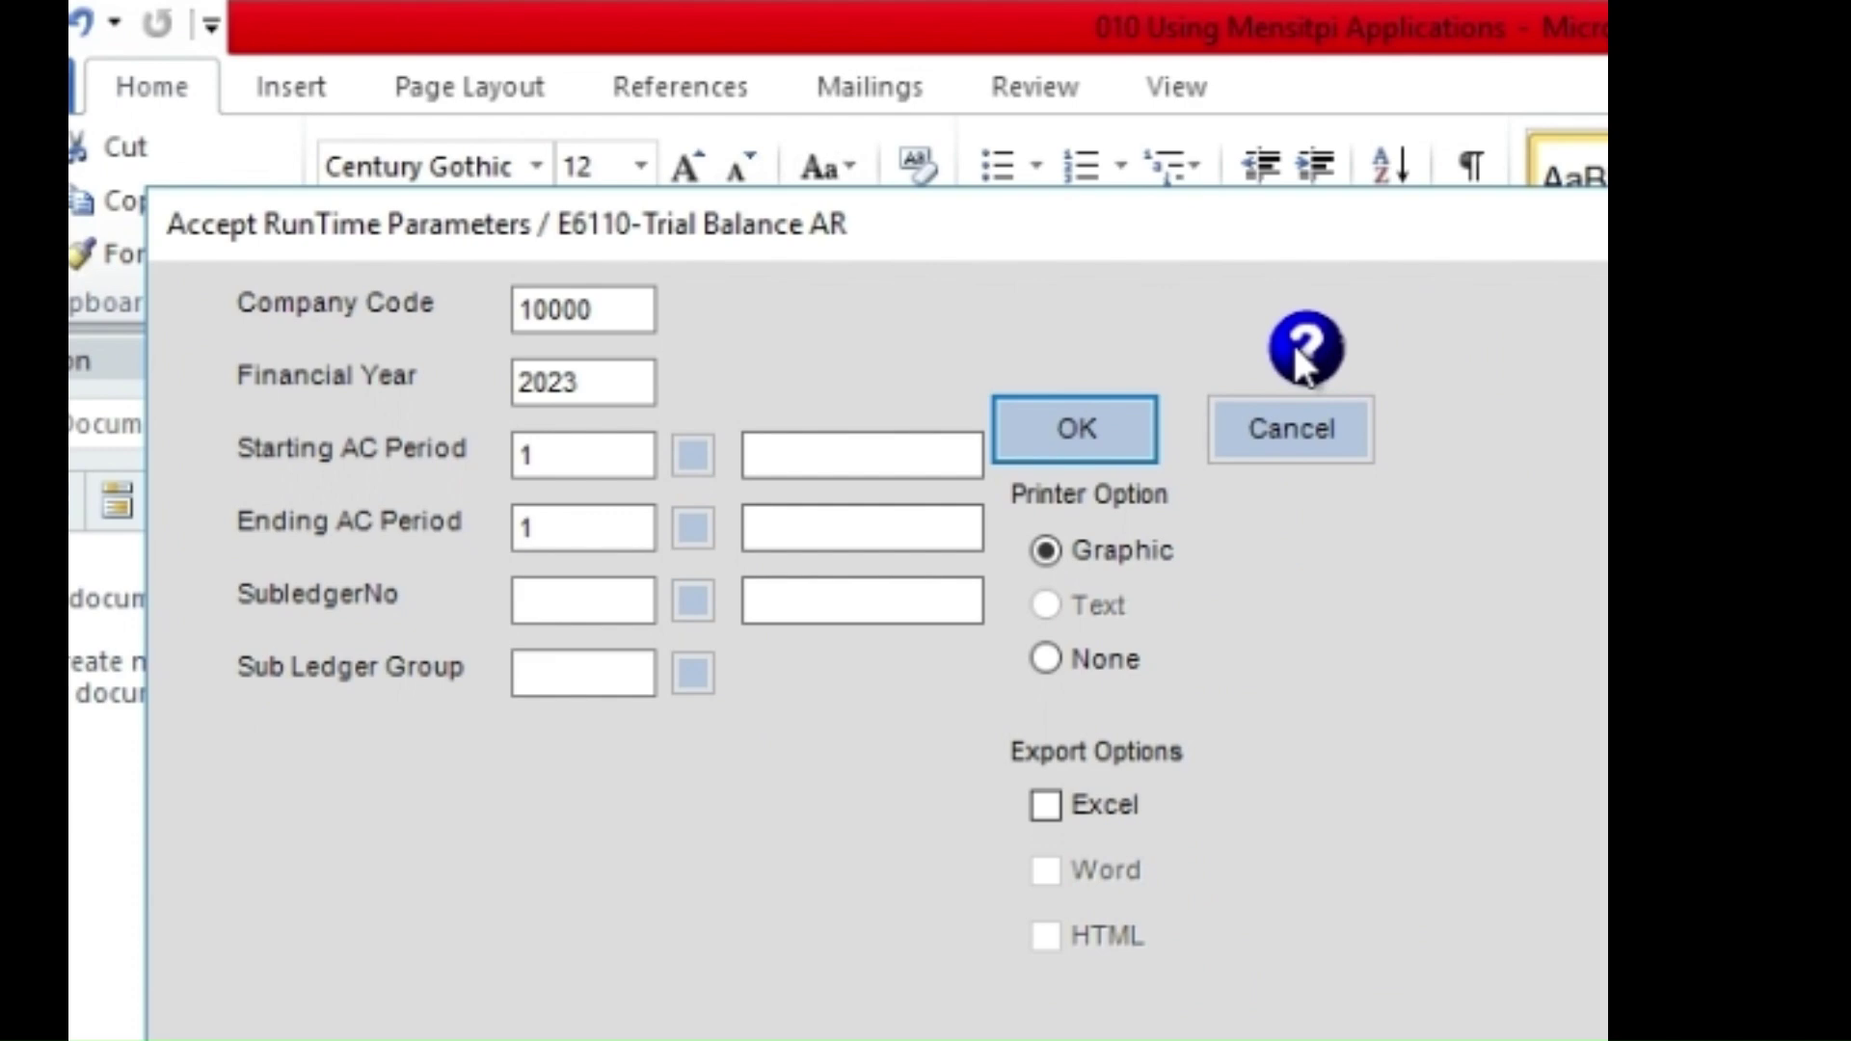
{"action": "left_click", "coordinate": [1302, 349]}
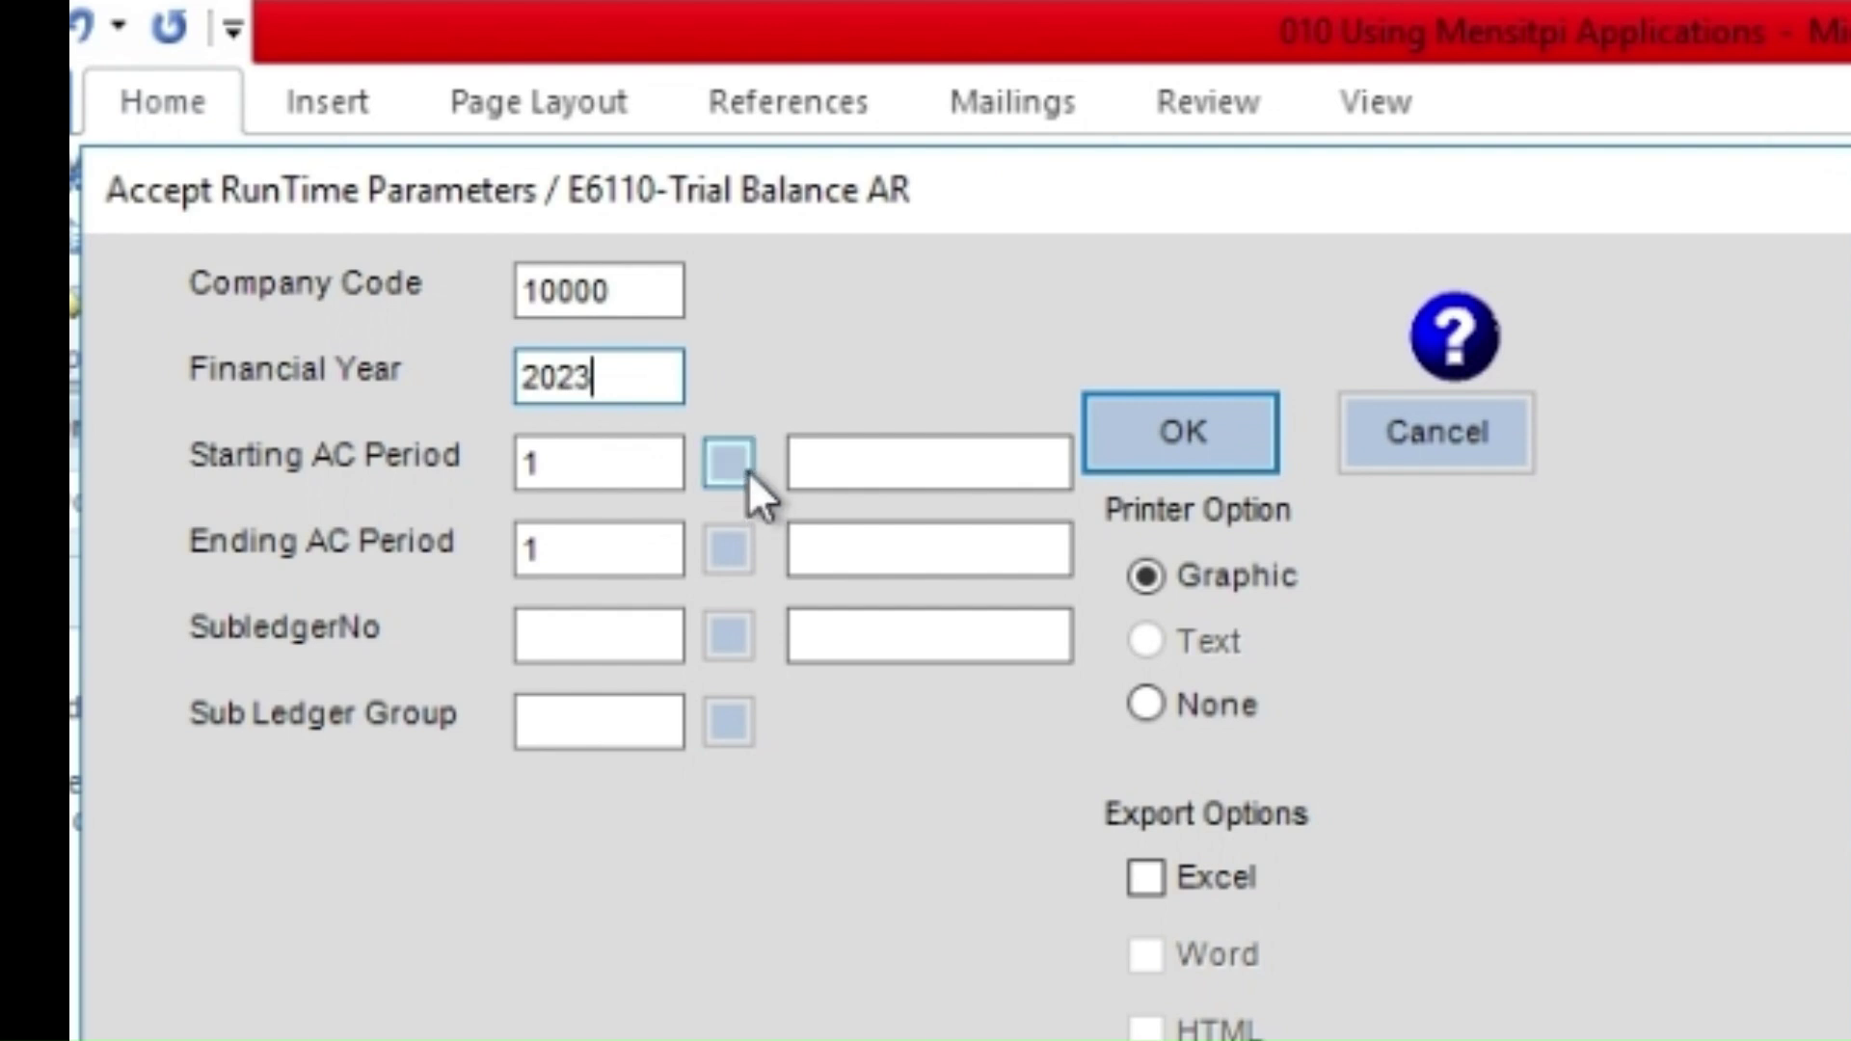
- Check the period list for Starting AC Period and set the Ending AC Period to 2, 2023-May
{"action": "left_click", "coordinate": [727, 465]}
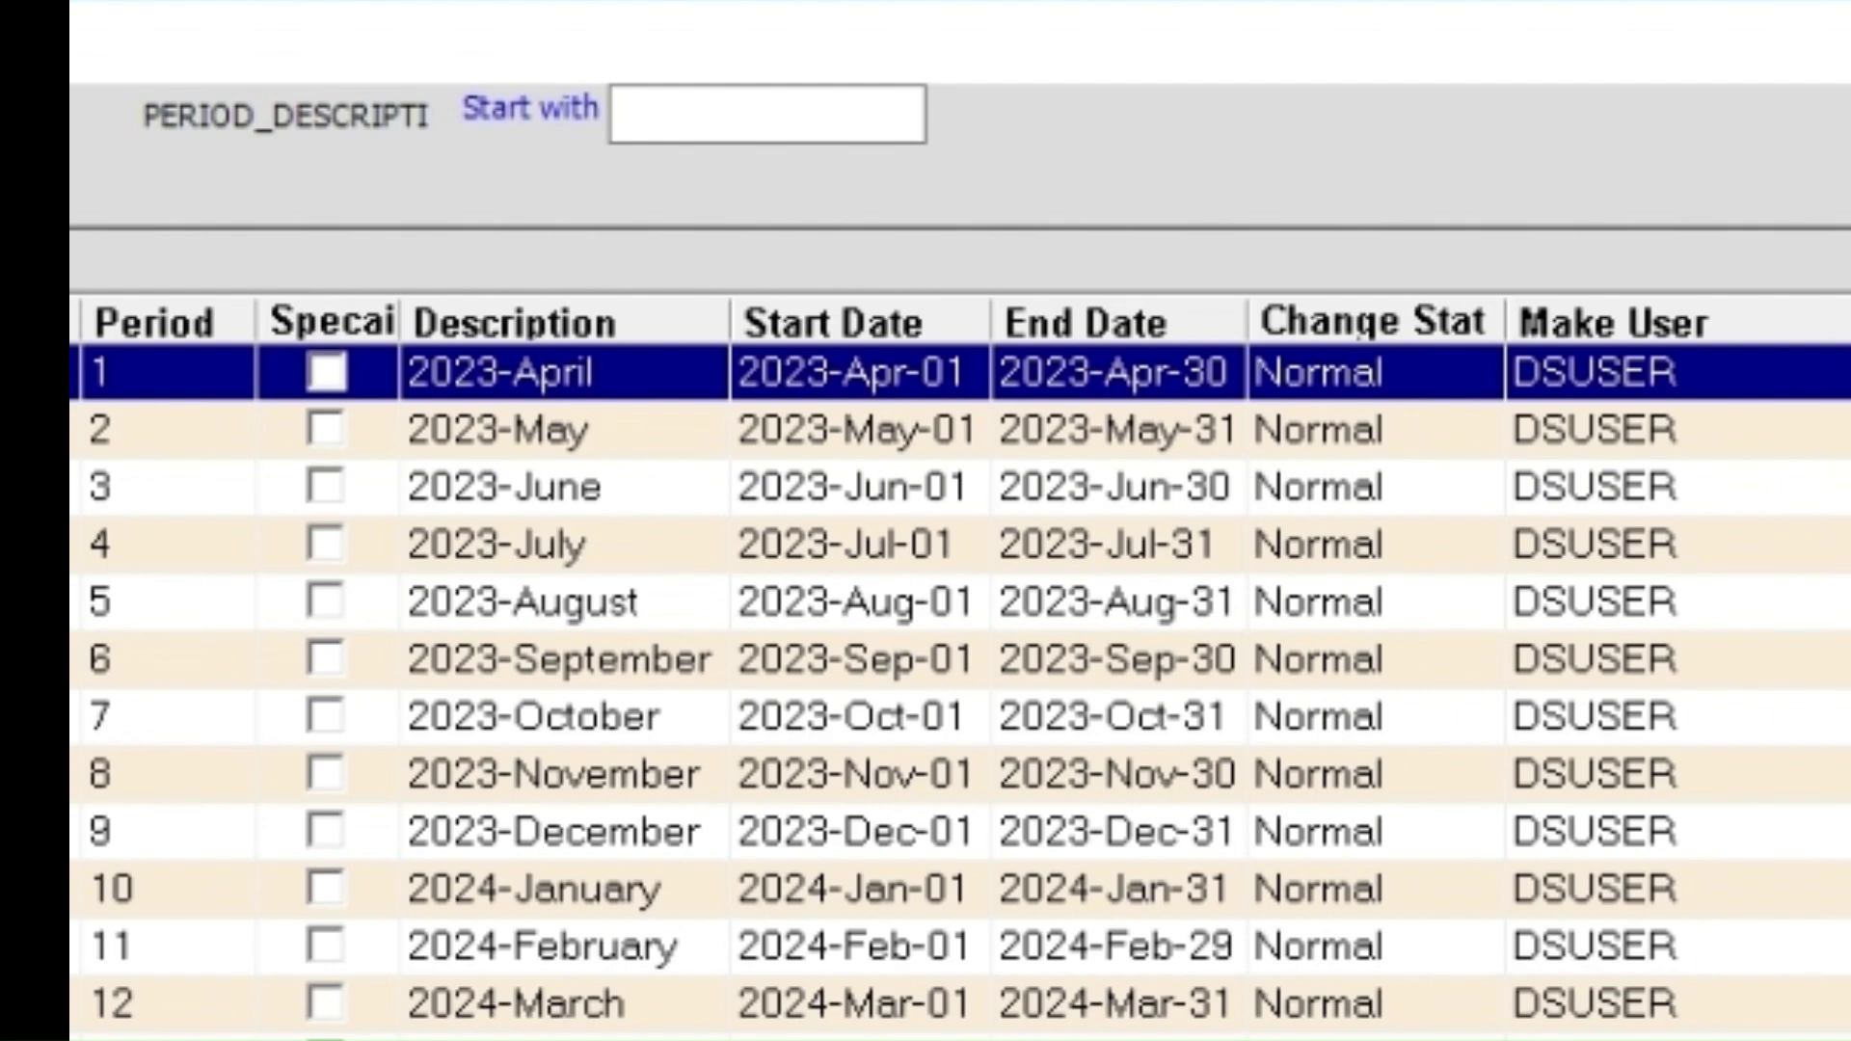
{"action": "key", "text": "Escape"}
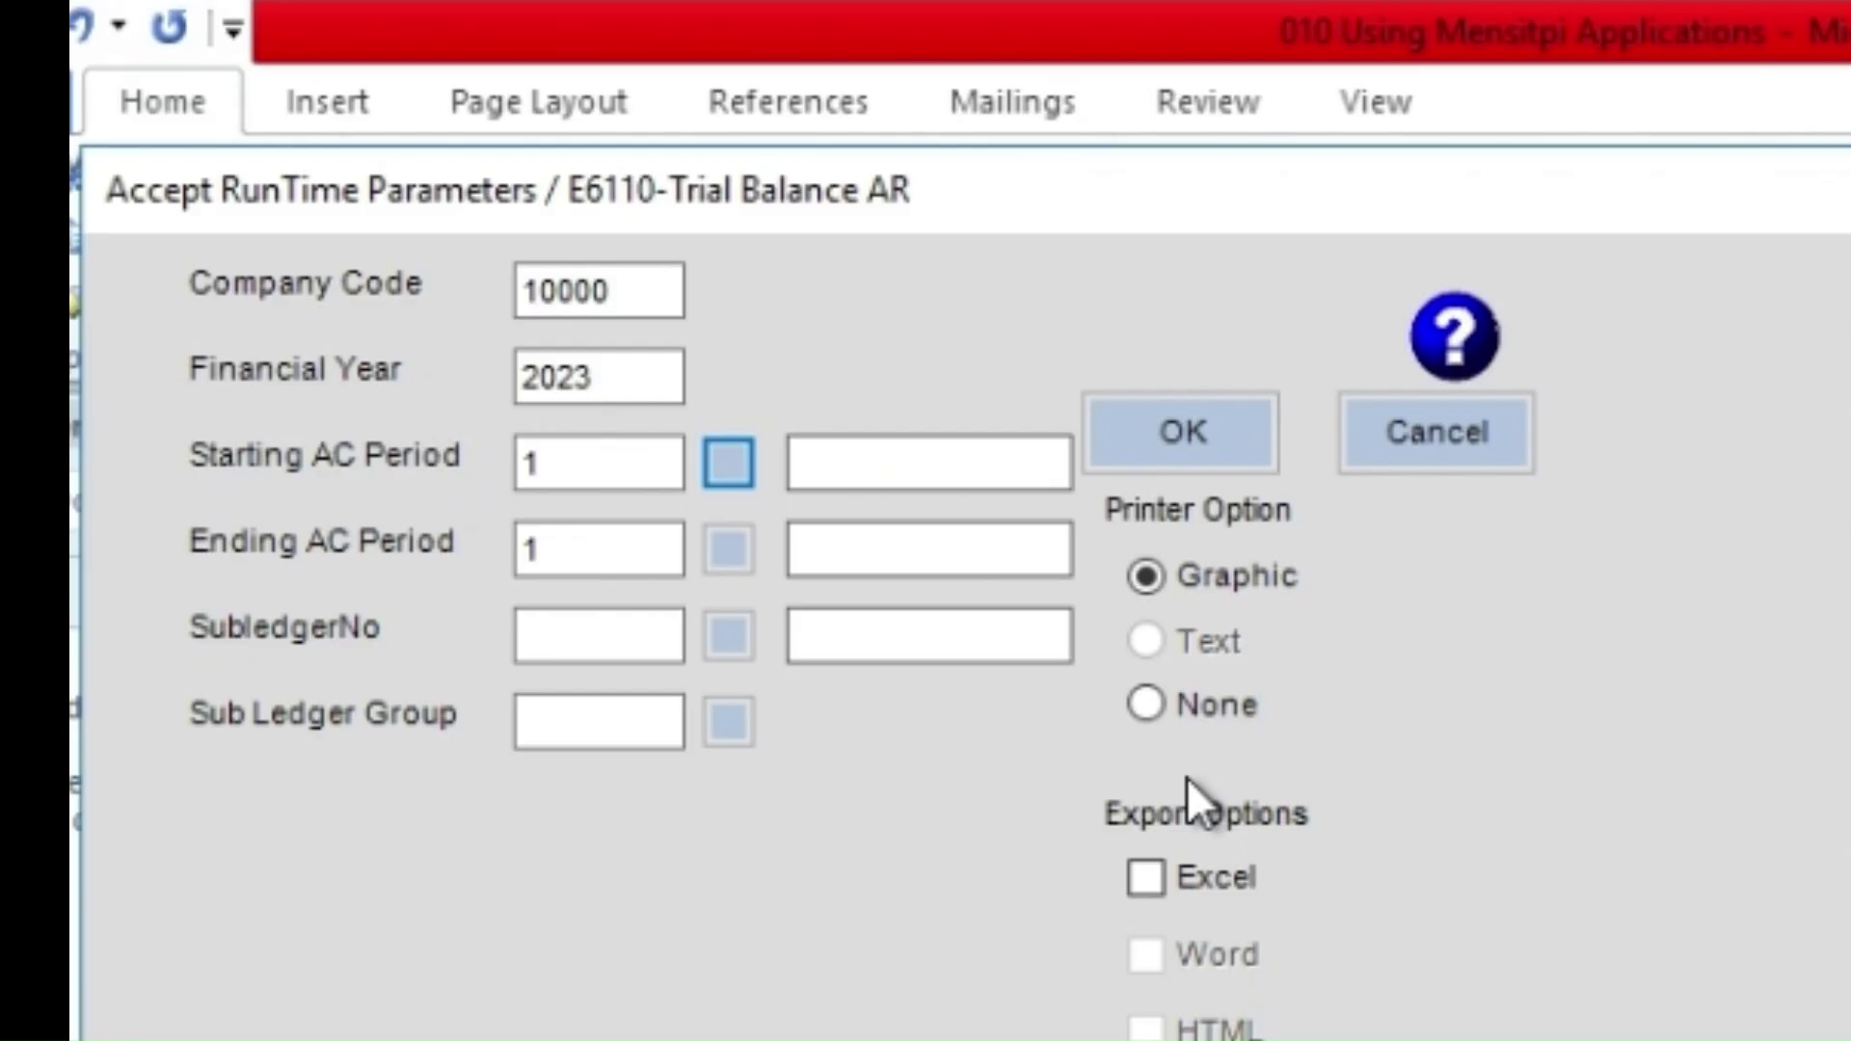
{"action": "left_click", "coordinate": [719, 549]}
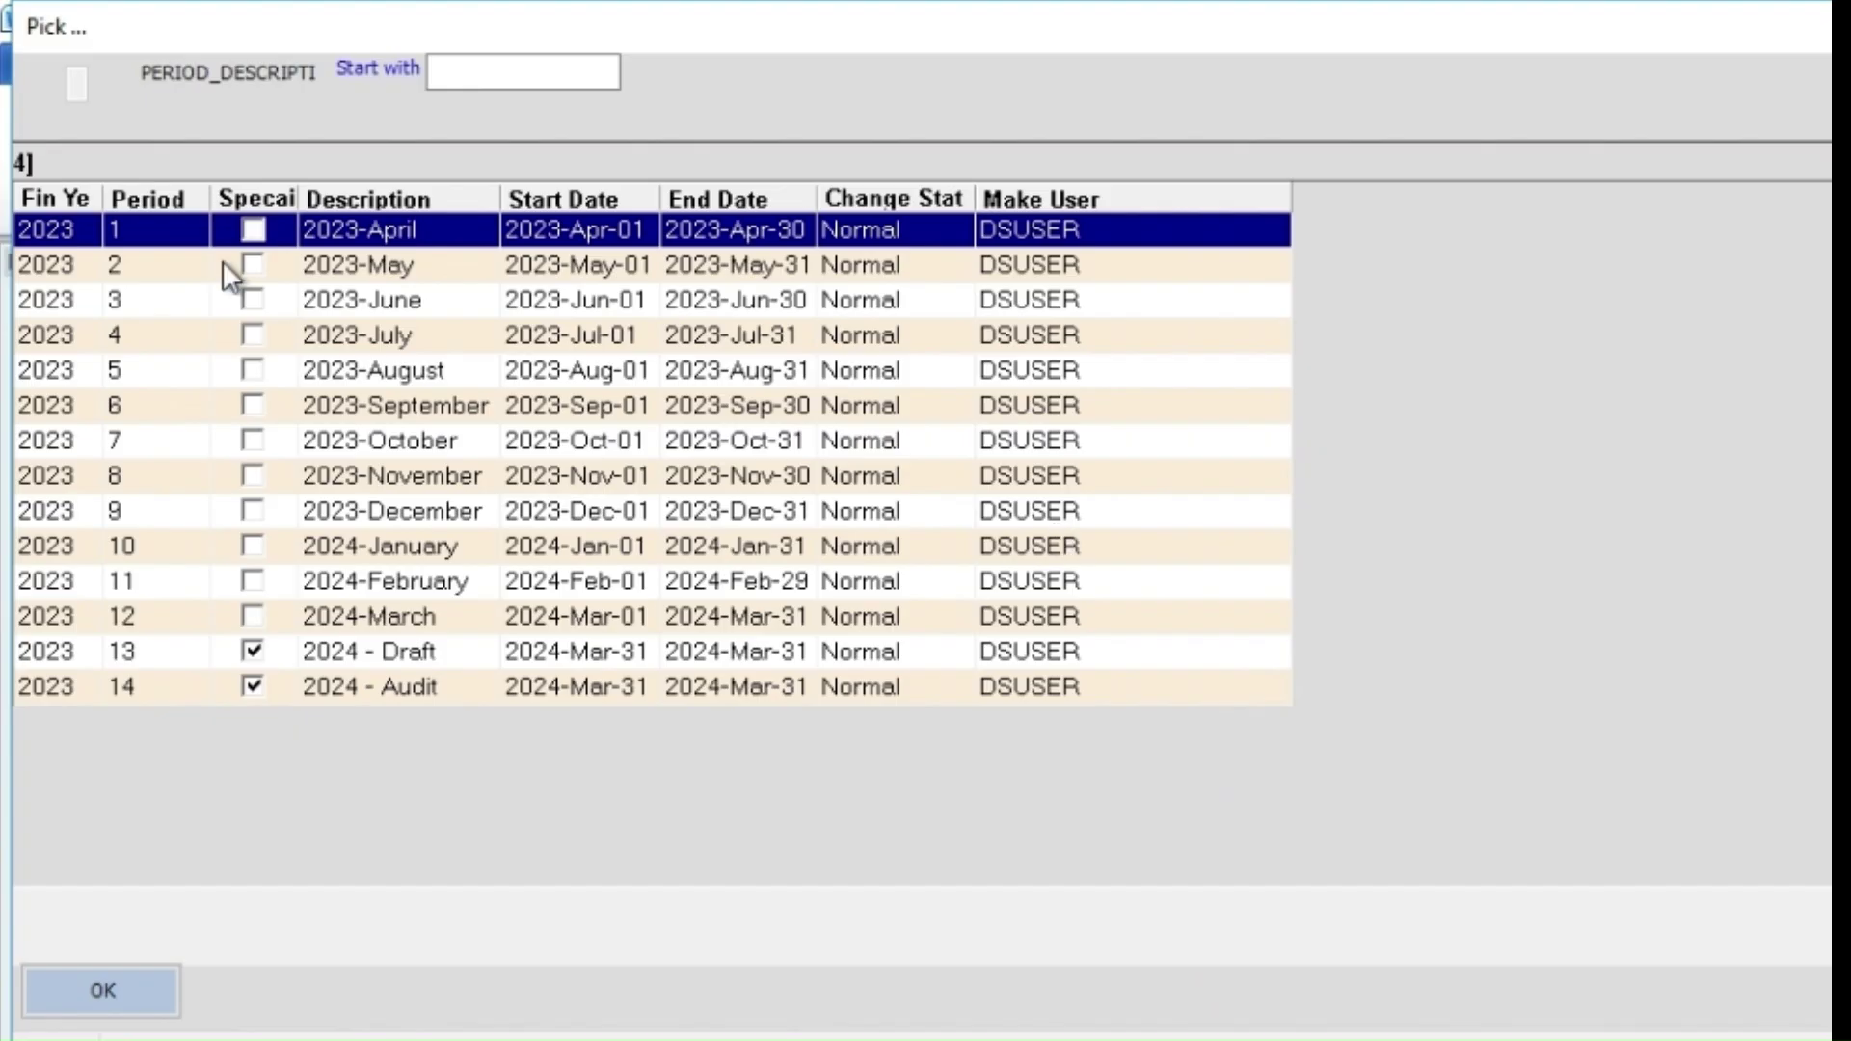
{"action": "left_click", "coordinate": [223, 265]}
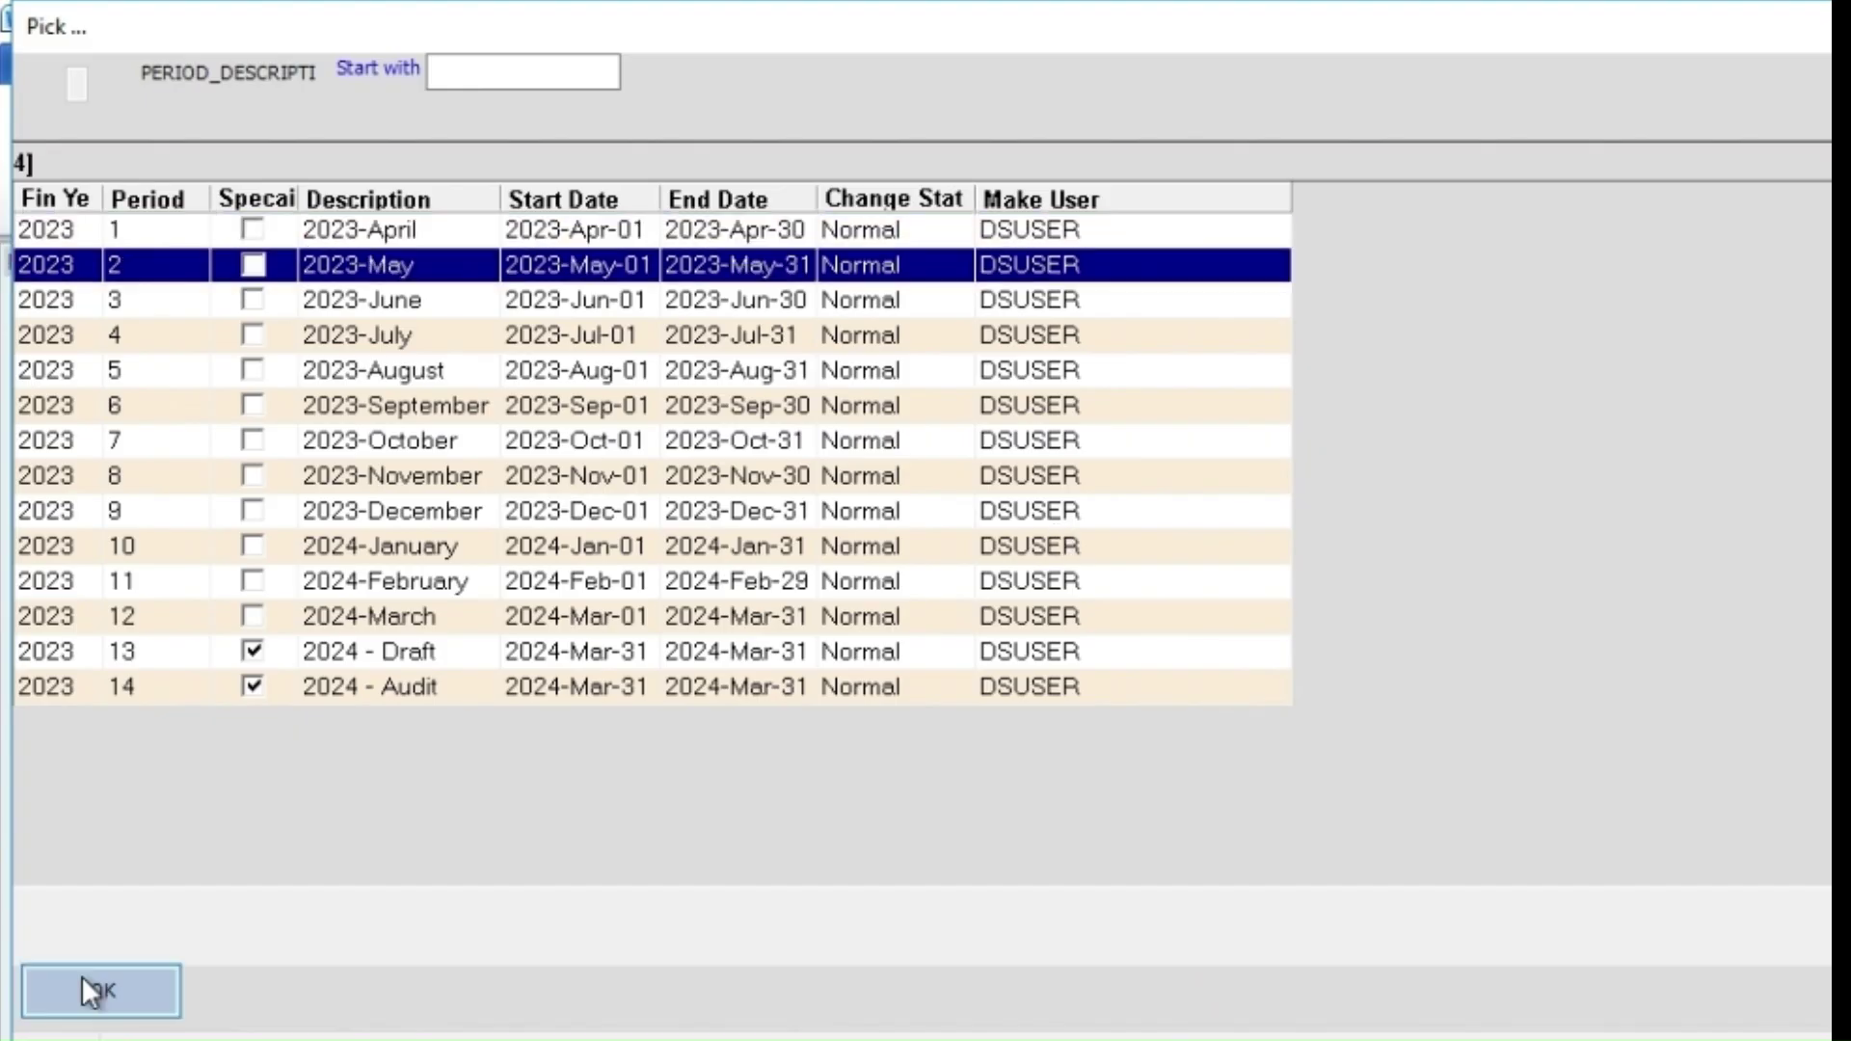
{"action": "double_click", "coordinate": [327, 267]}
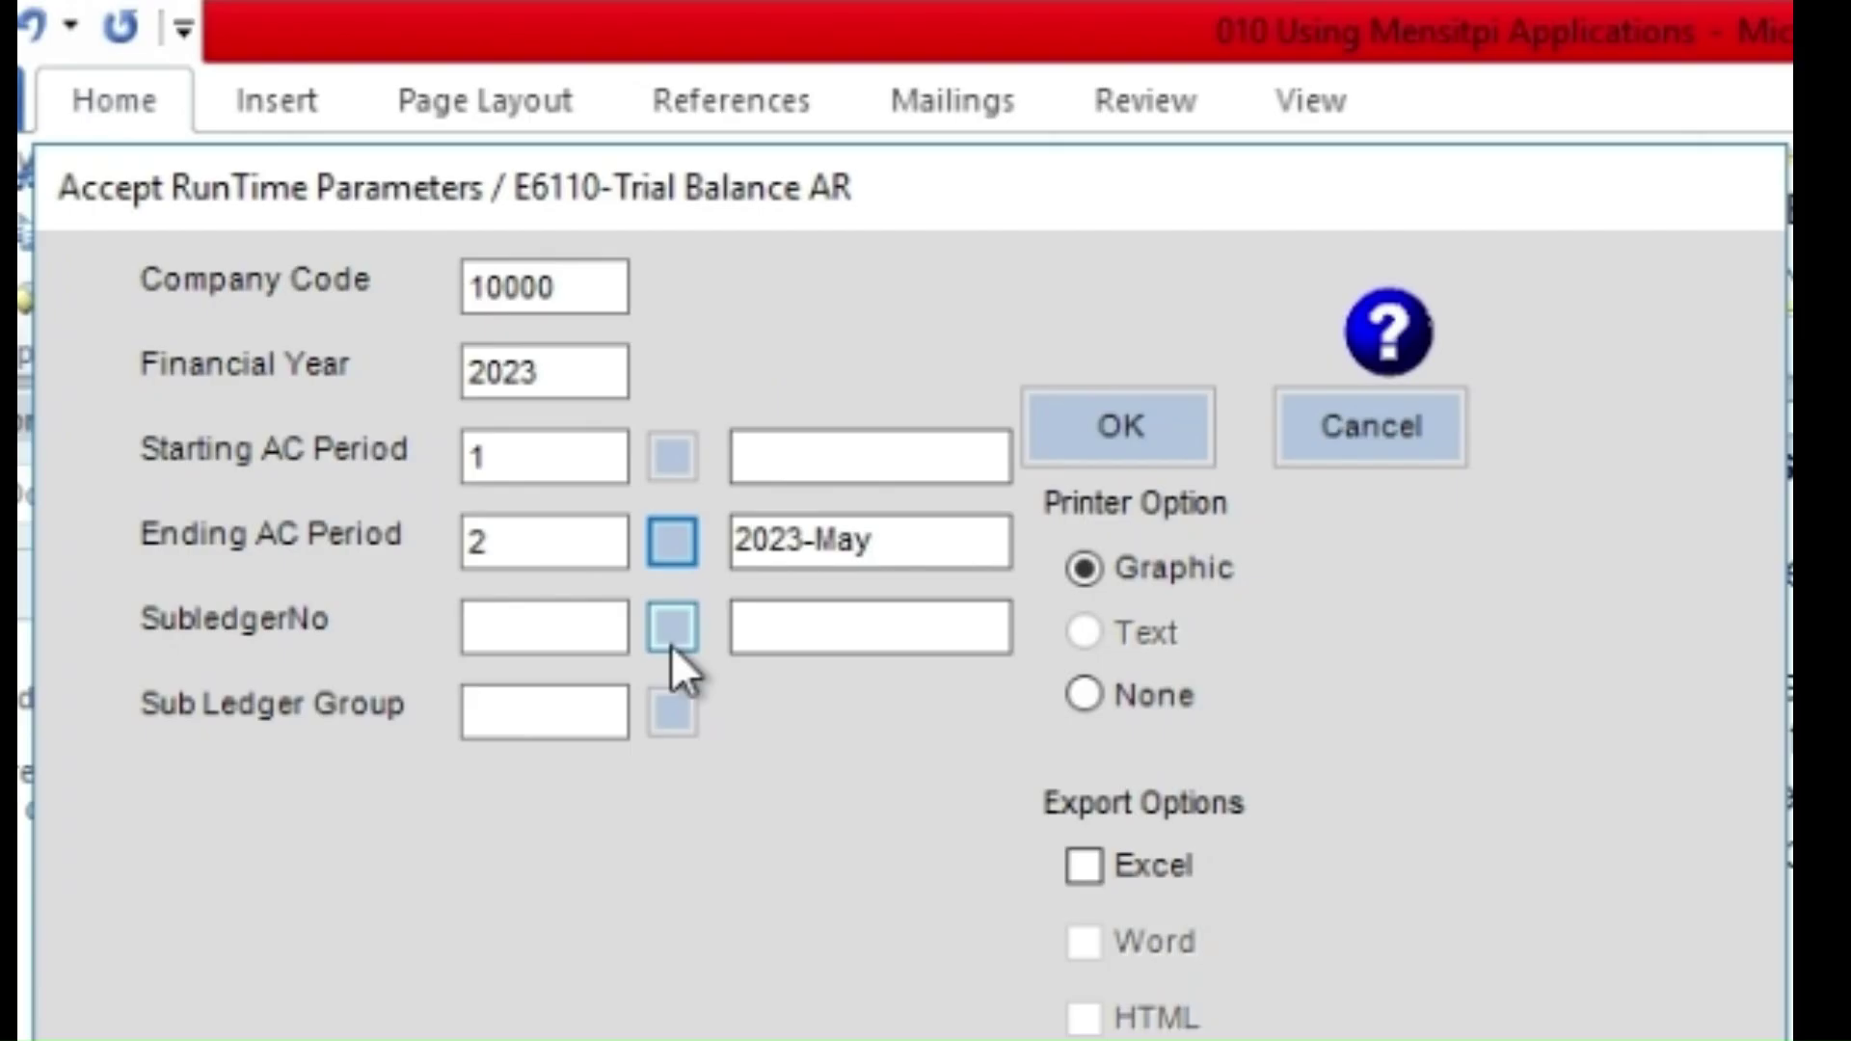
- Look through the list of sub ledger control accounts offered for the SubledgerNo parameter and close it
{"action": "left_click", "coordinate": [499, 392]}
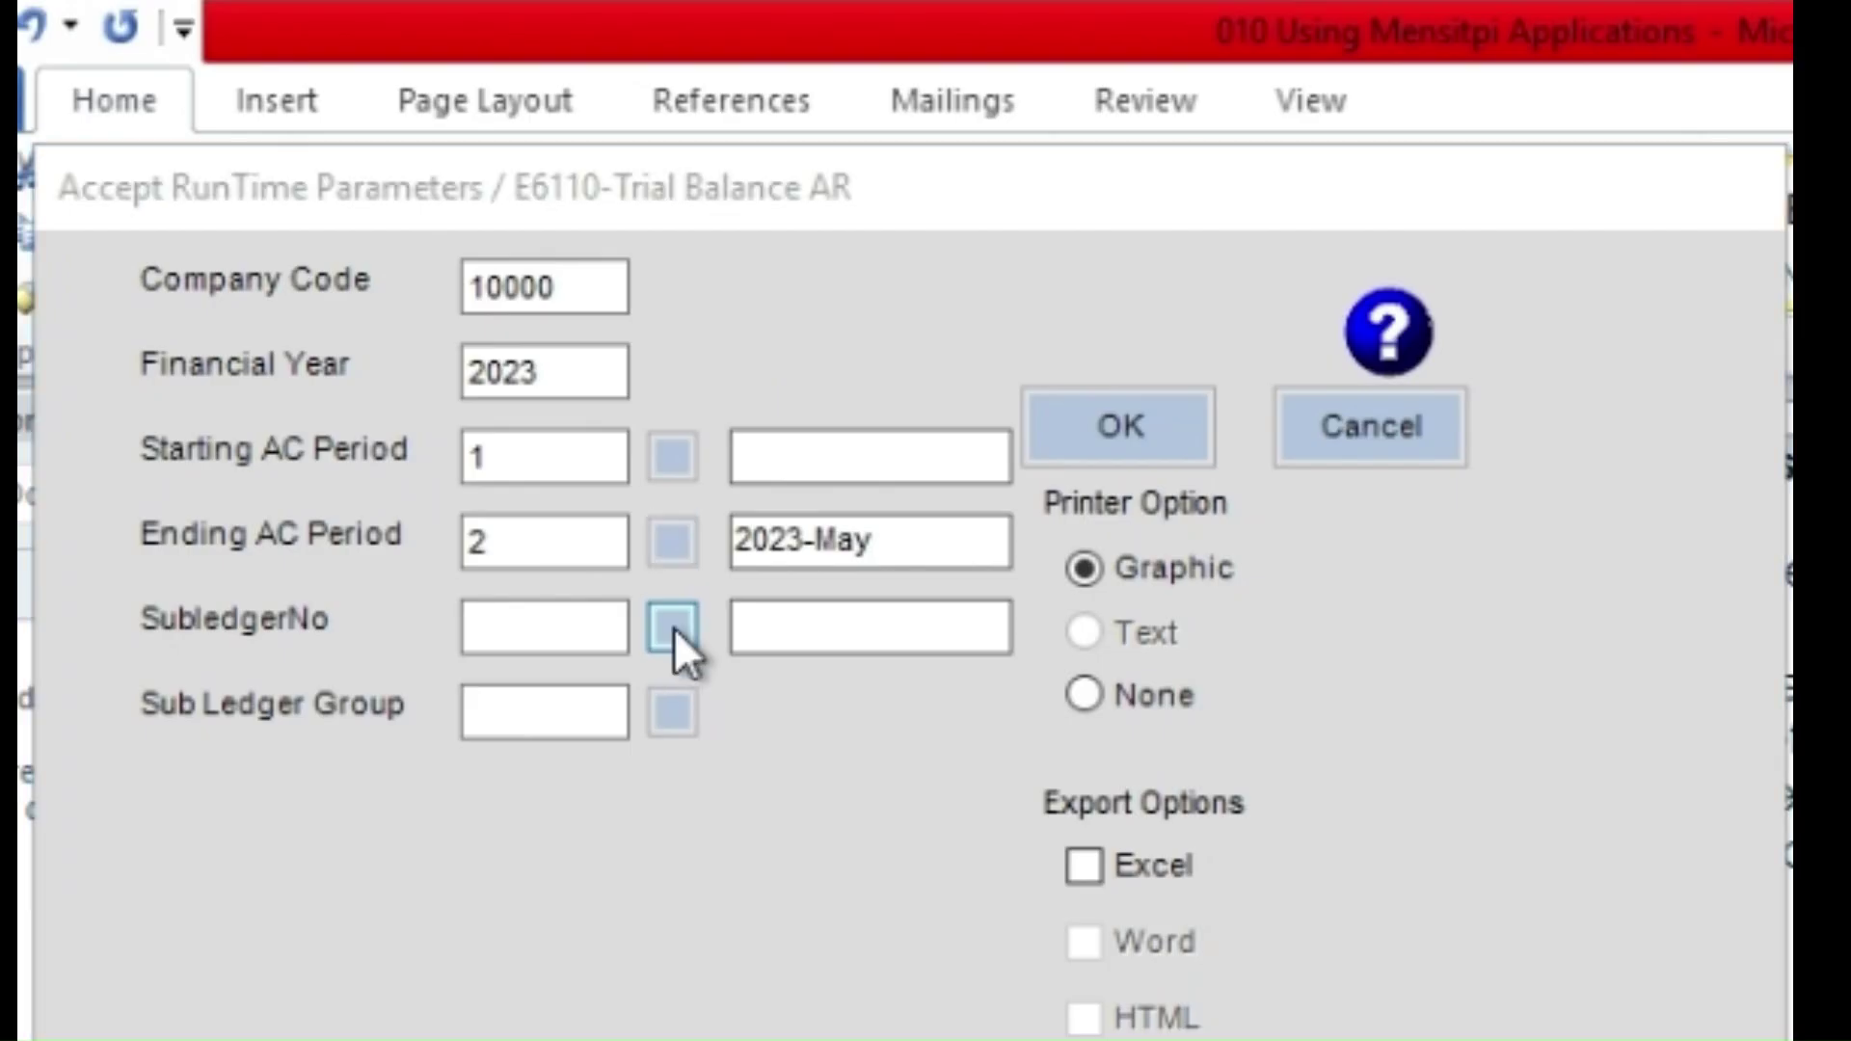
{"action": "left_click", "coordinate": [674, 627]}
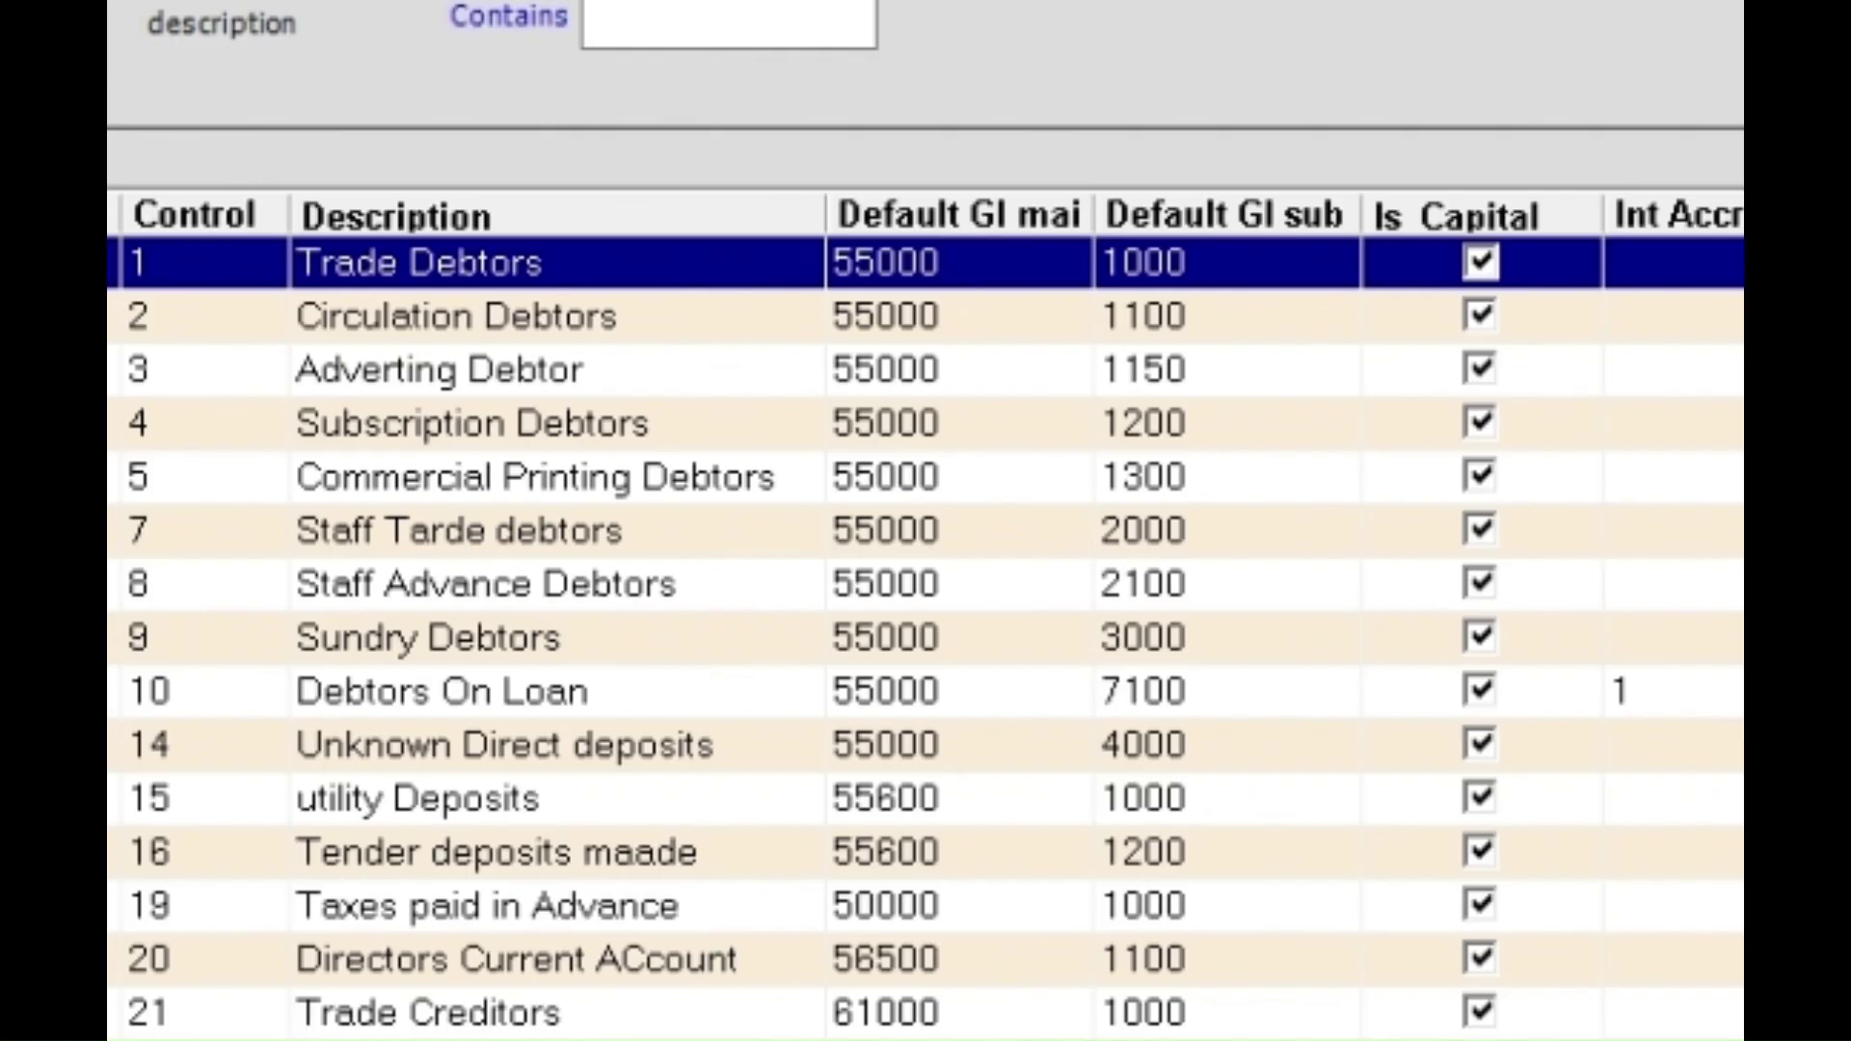
{"action": "double_click", "coordinate": [306, 221]}
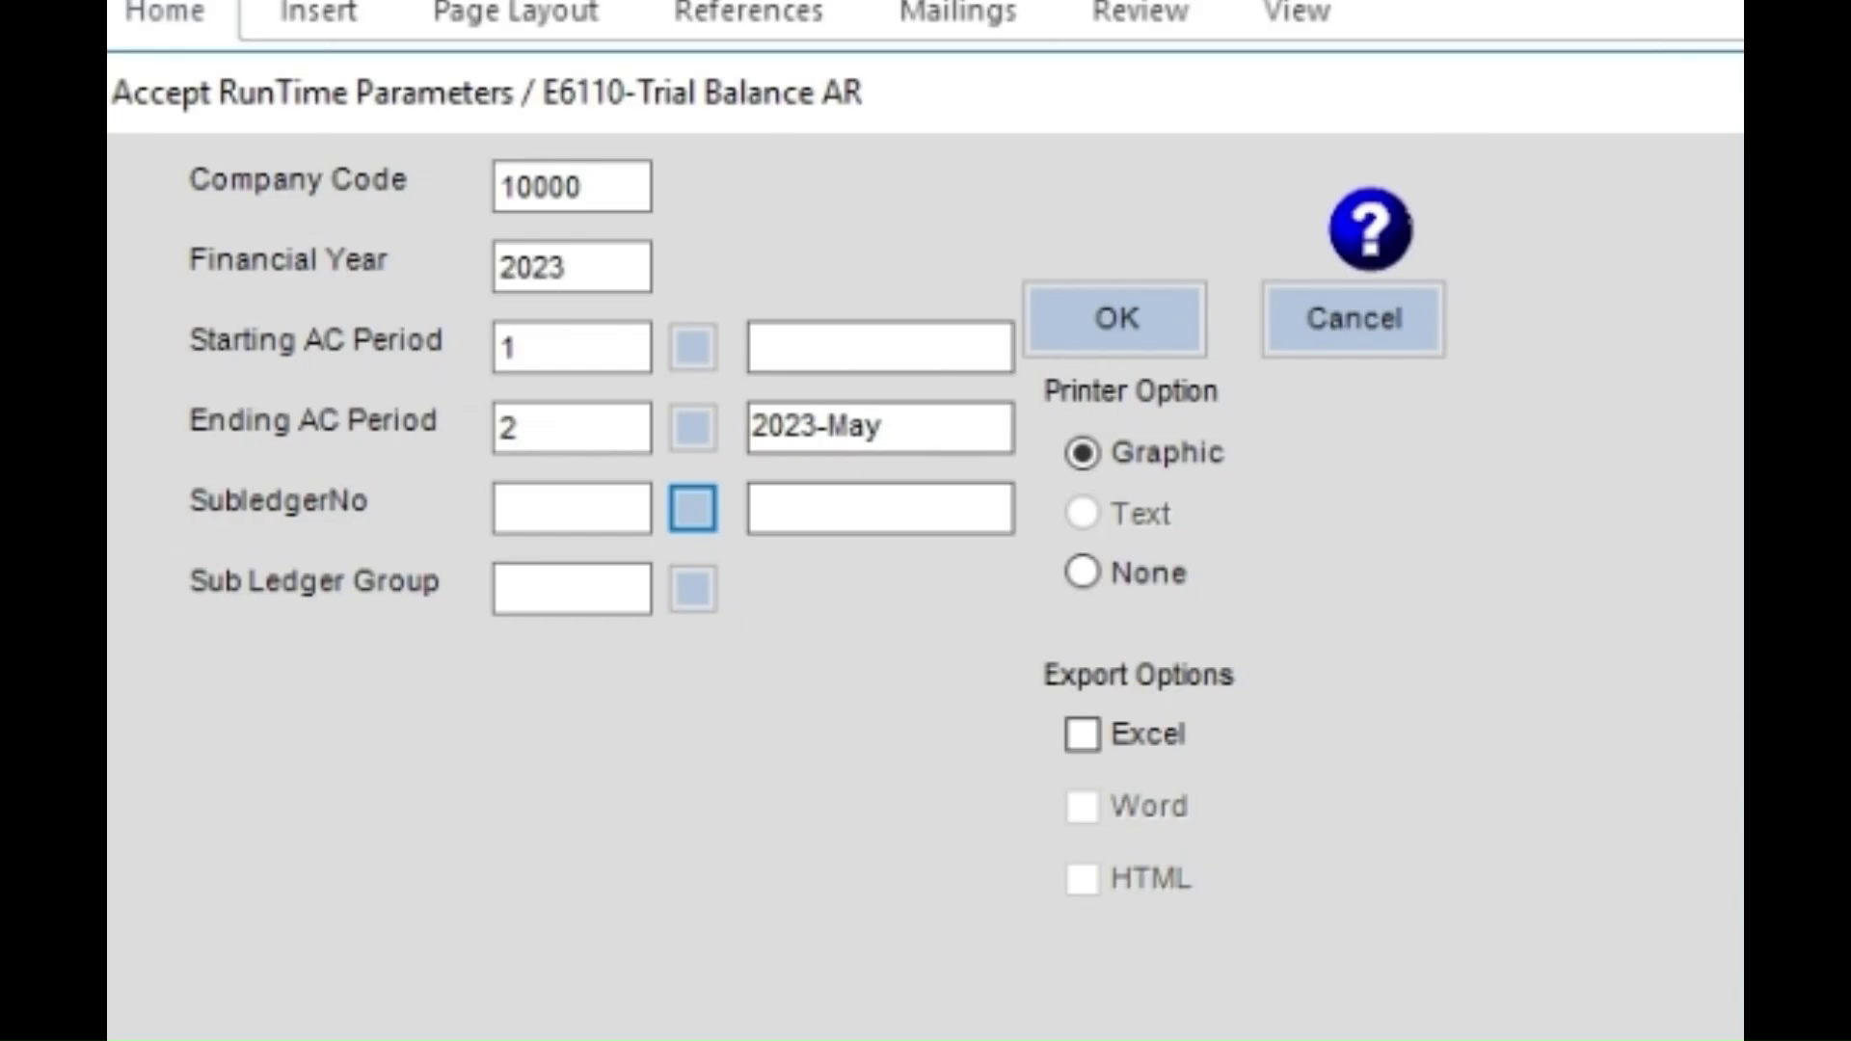
- Try to run the report with the Financial Year left empty, and re-enter 2023 as the Financial Year
{"action": "left_click", "coordinate": [641, 260]}
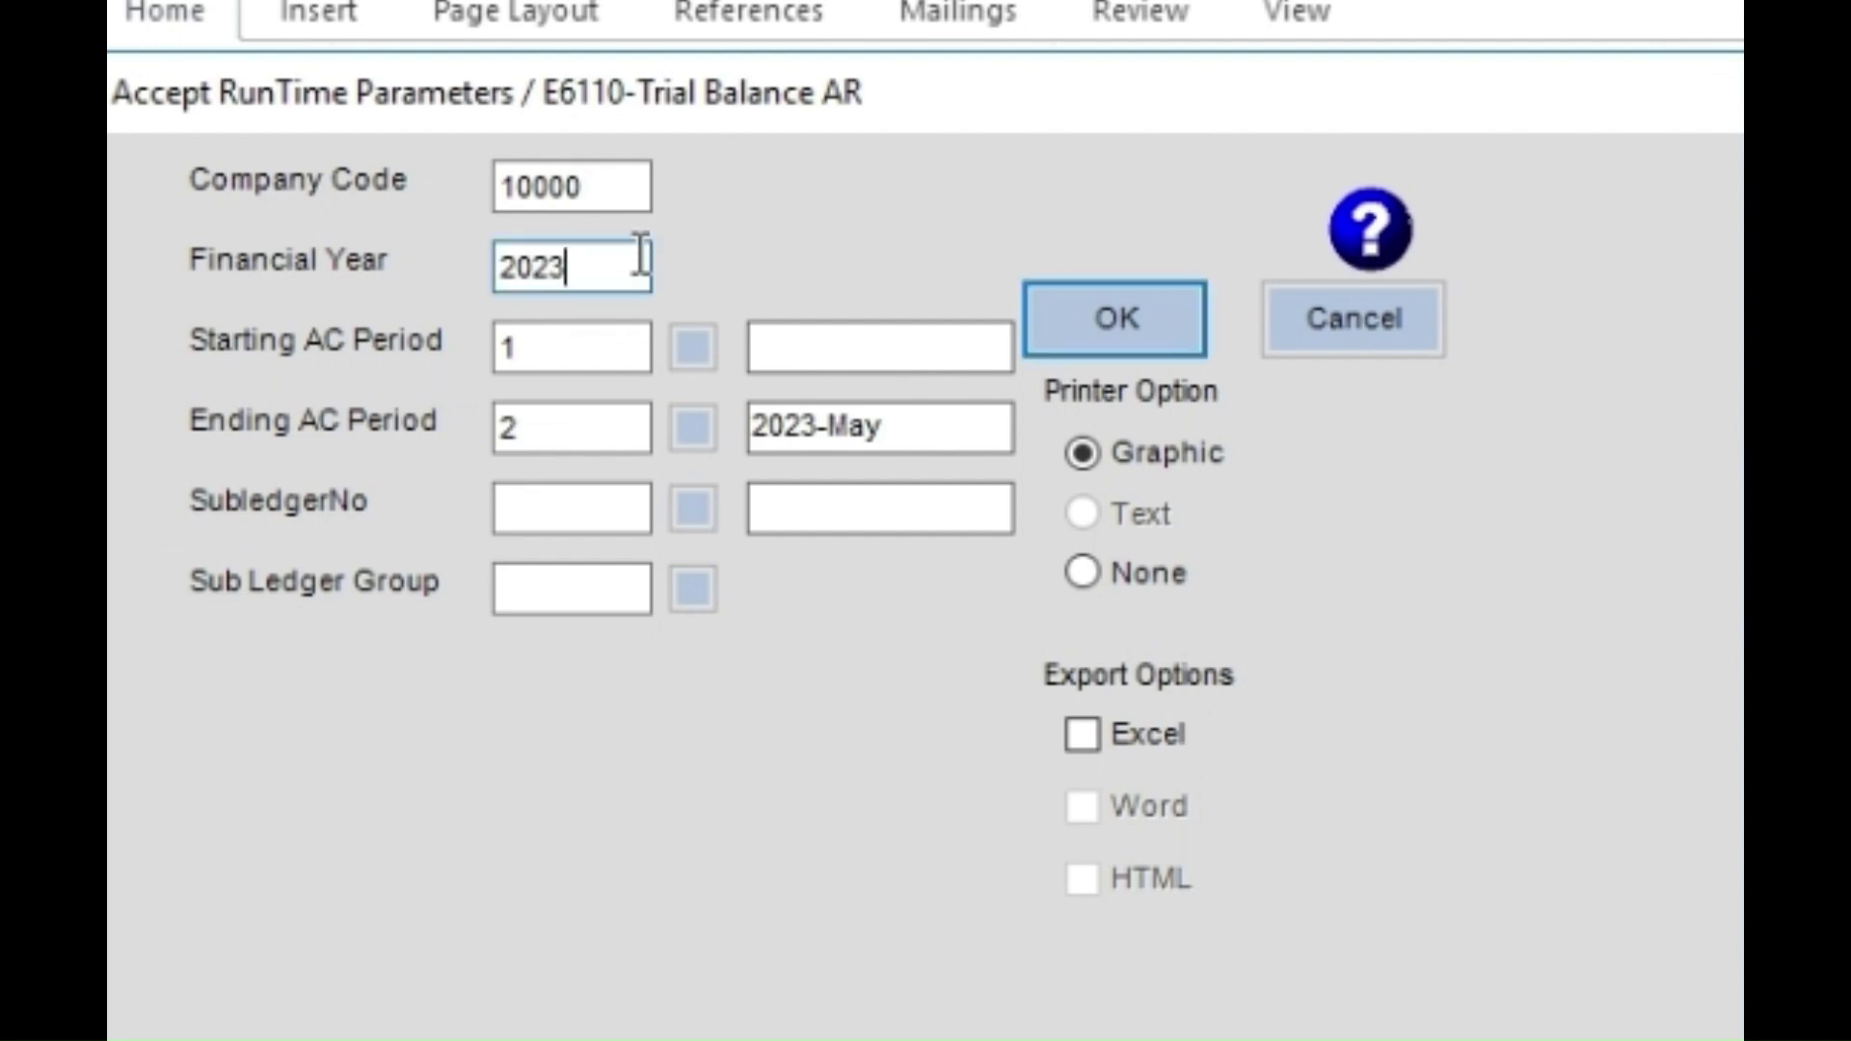
{"action": "key", "text": "BackSpace"}
{"action": "key", "text": "BackSpace"}
{"action": "key", "text": "BackSpace"}
{"action": "key", "text": "BackSpace"}
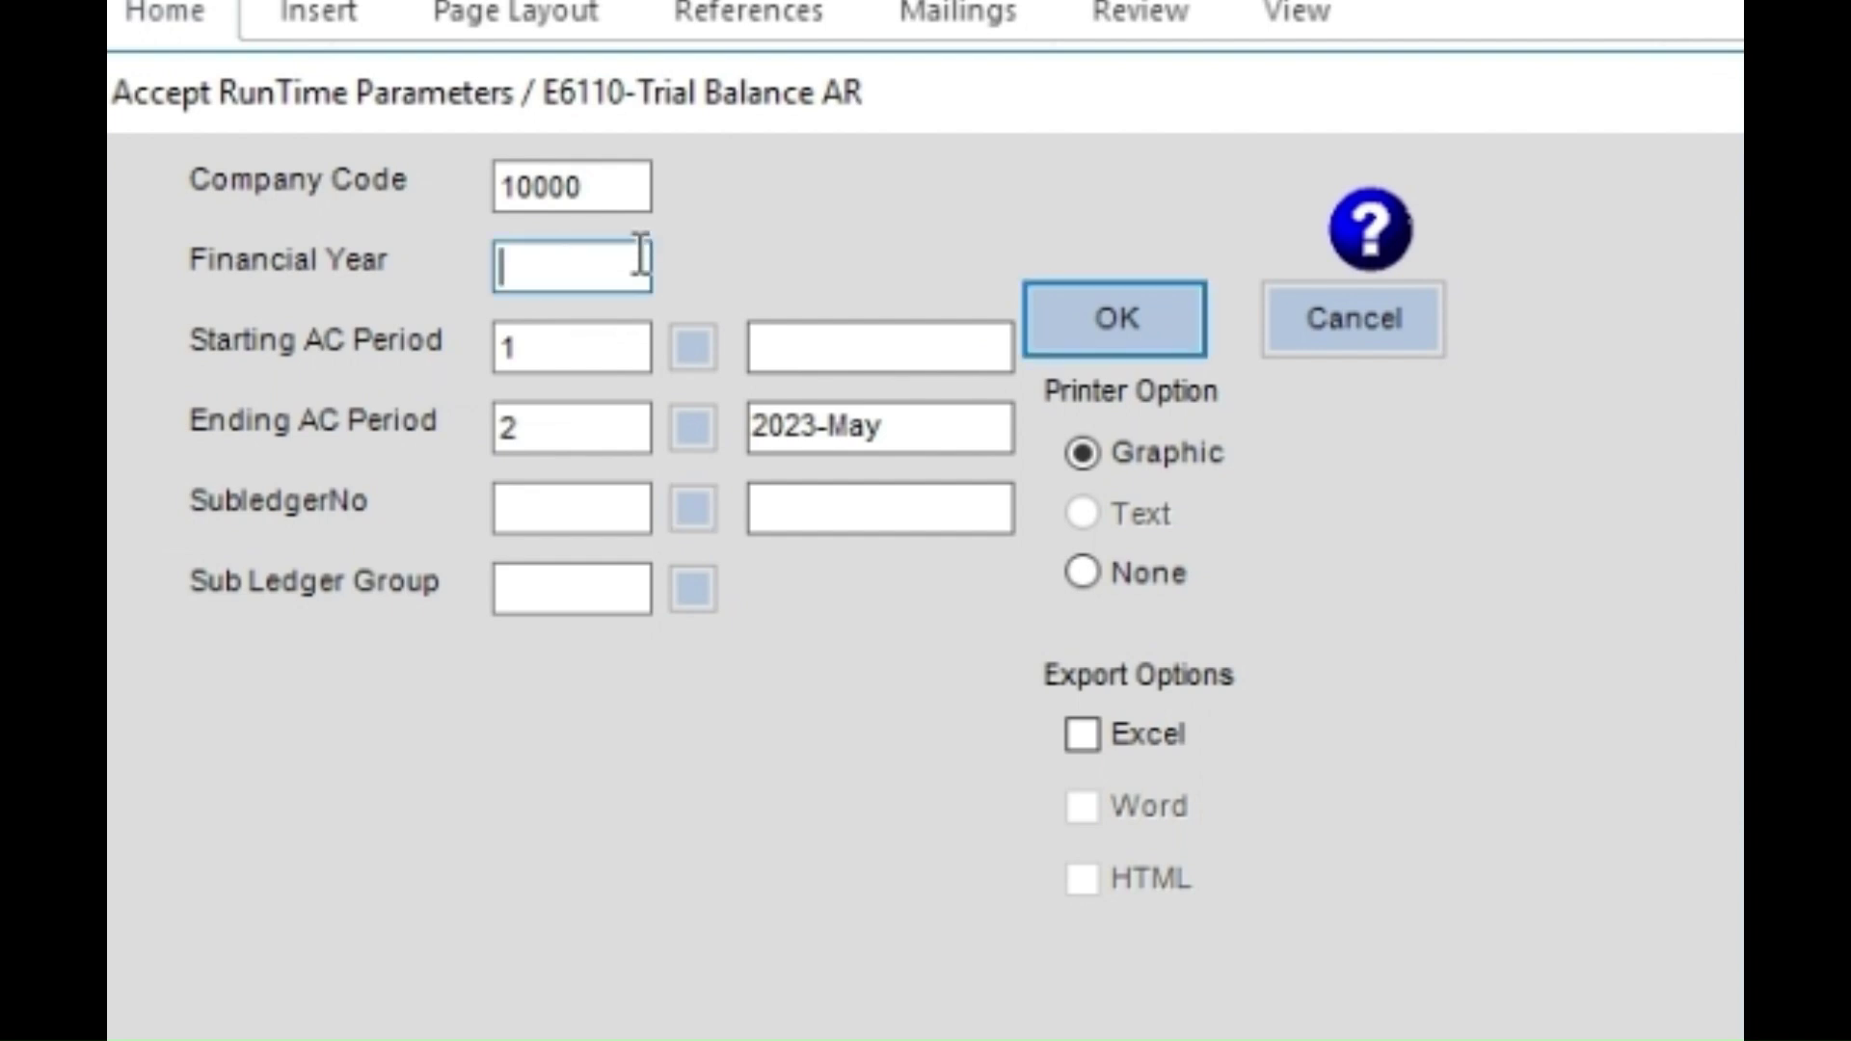
{"action": "left_click", "coordinate": [1107, 334]}
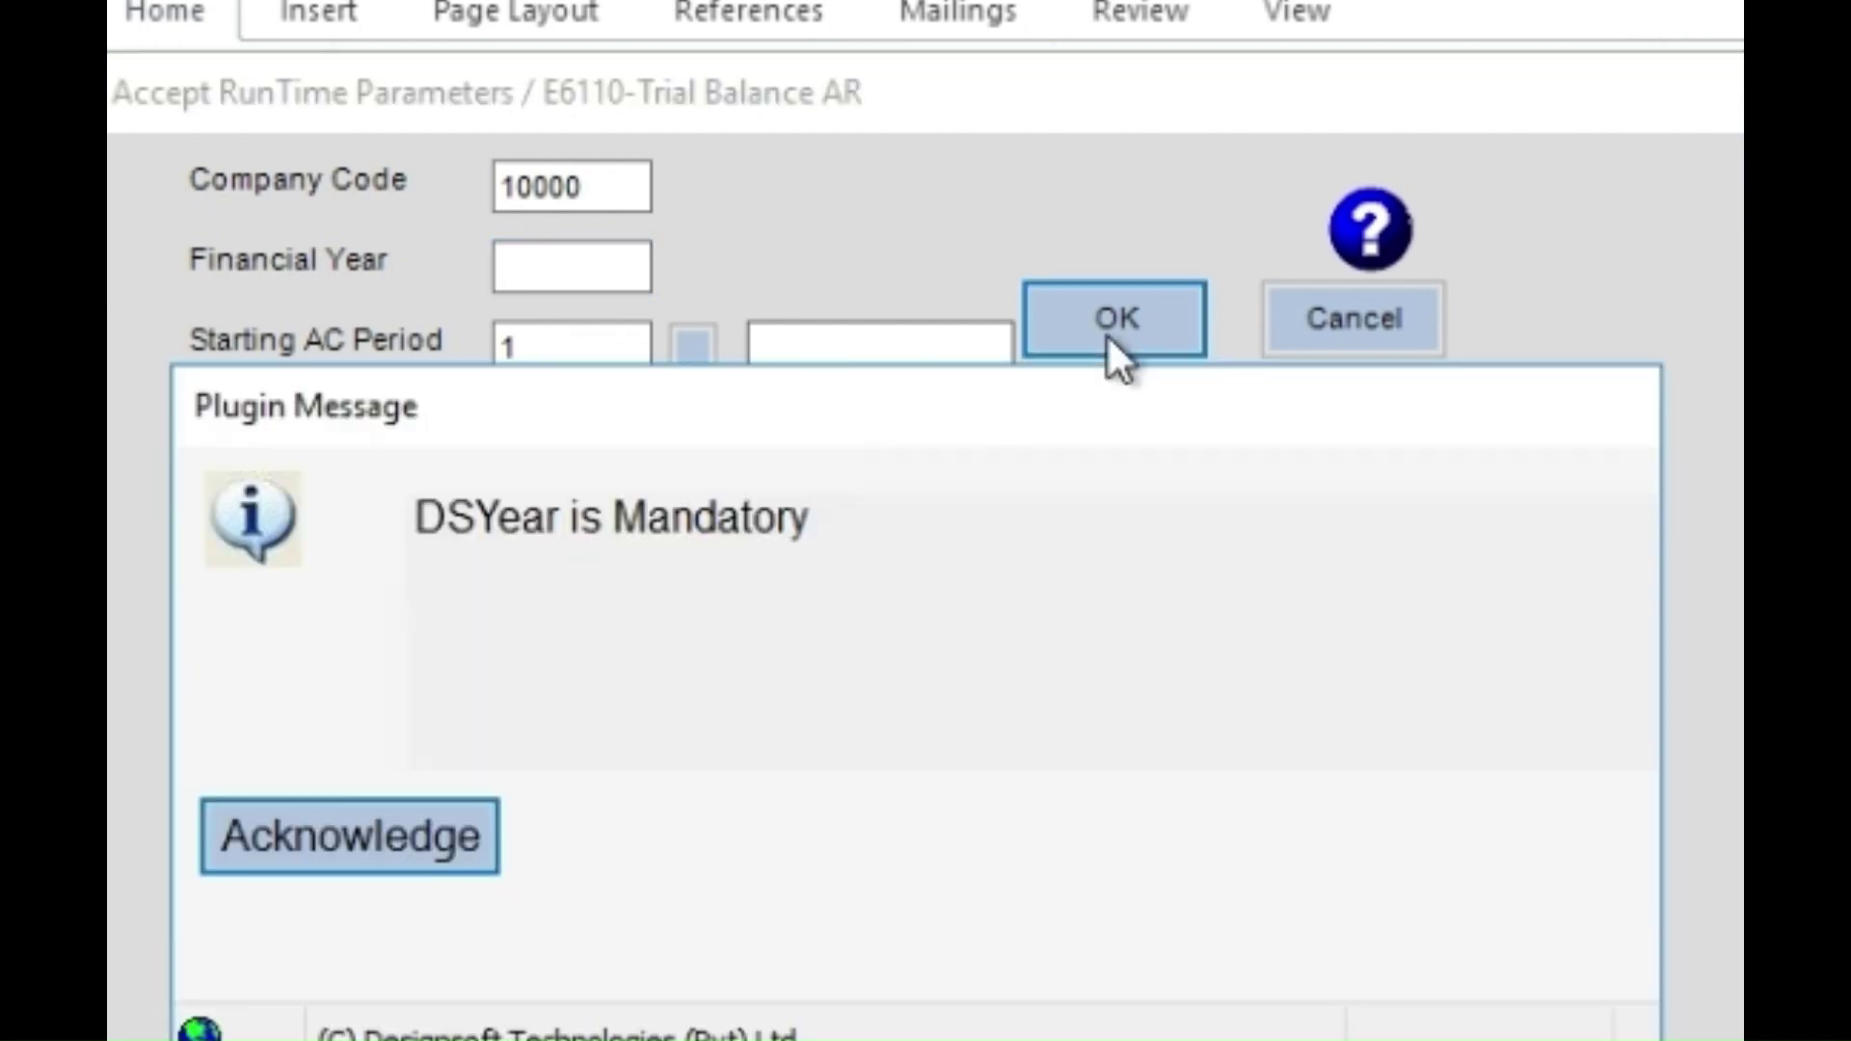
{"action": "left_click", "coordinate": [436, 849]}
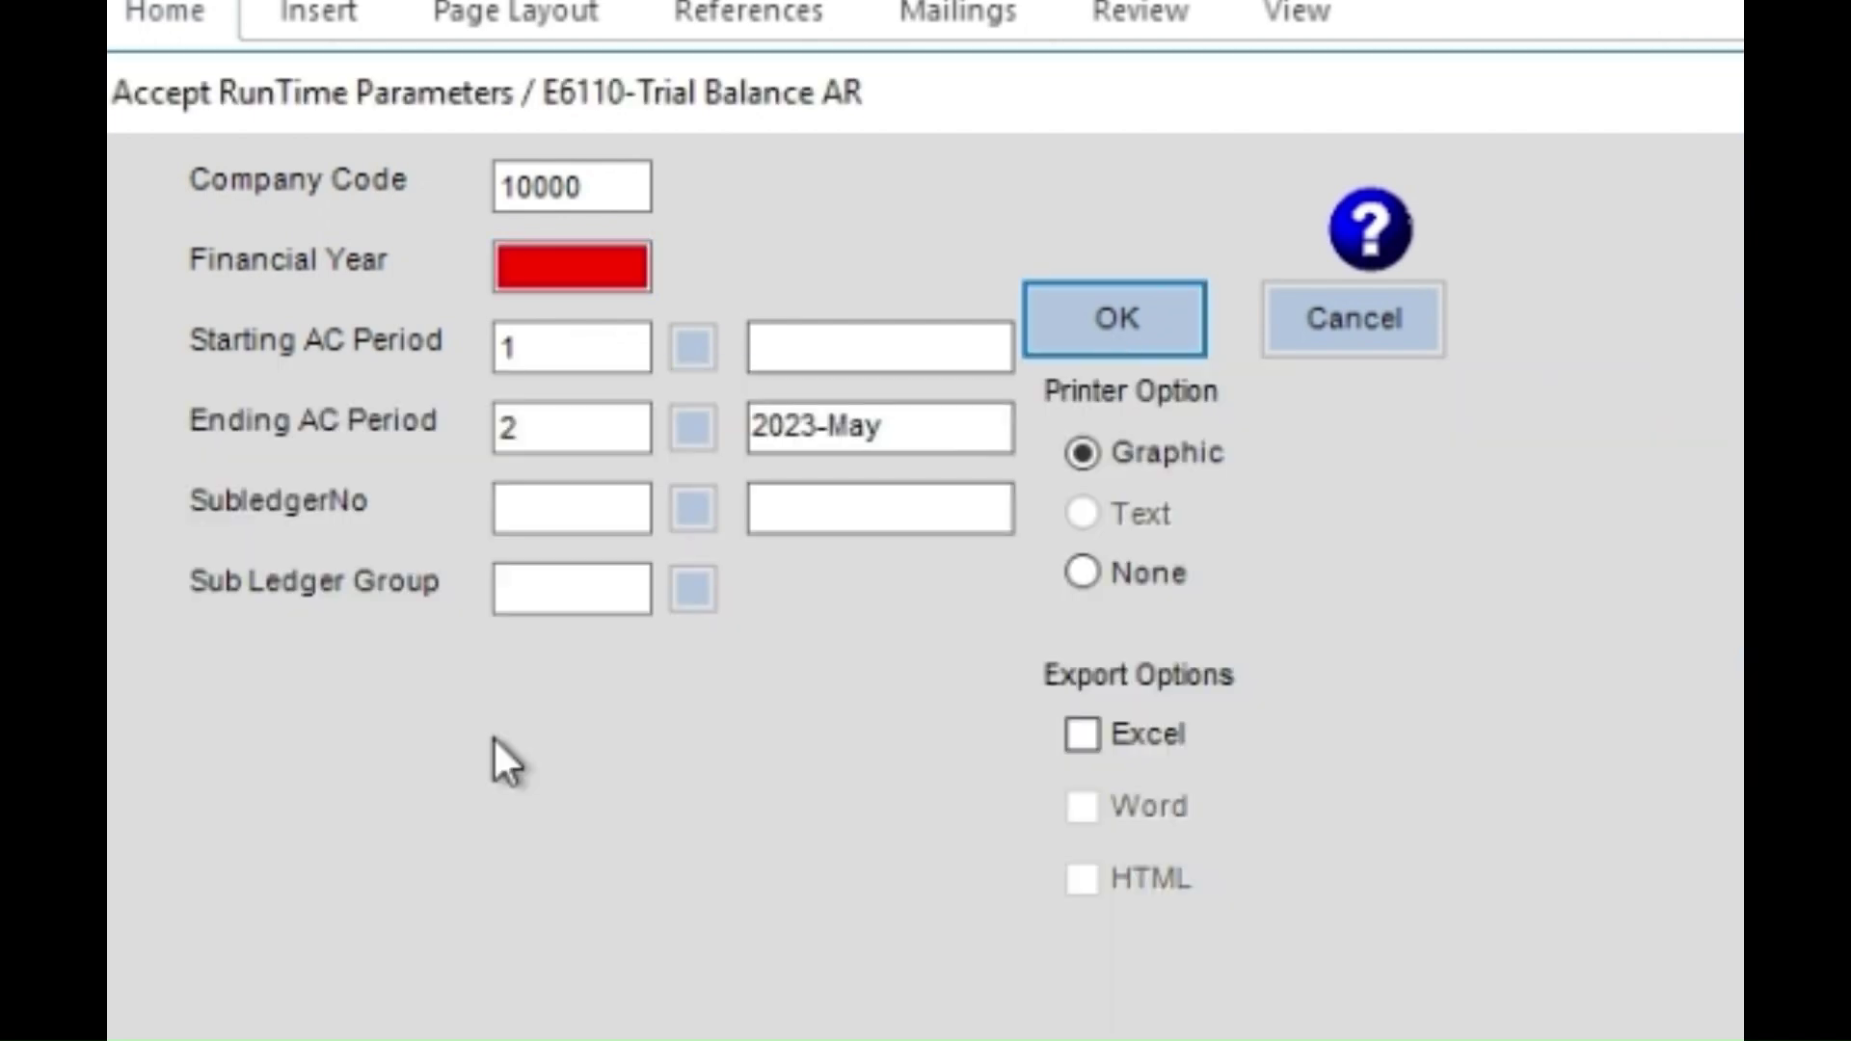
{"action": "left_click", "coordinate": [534, 282]}
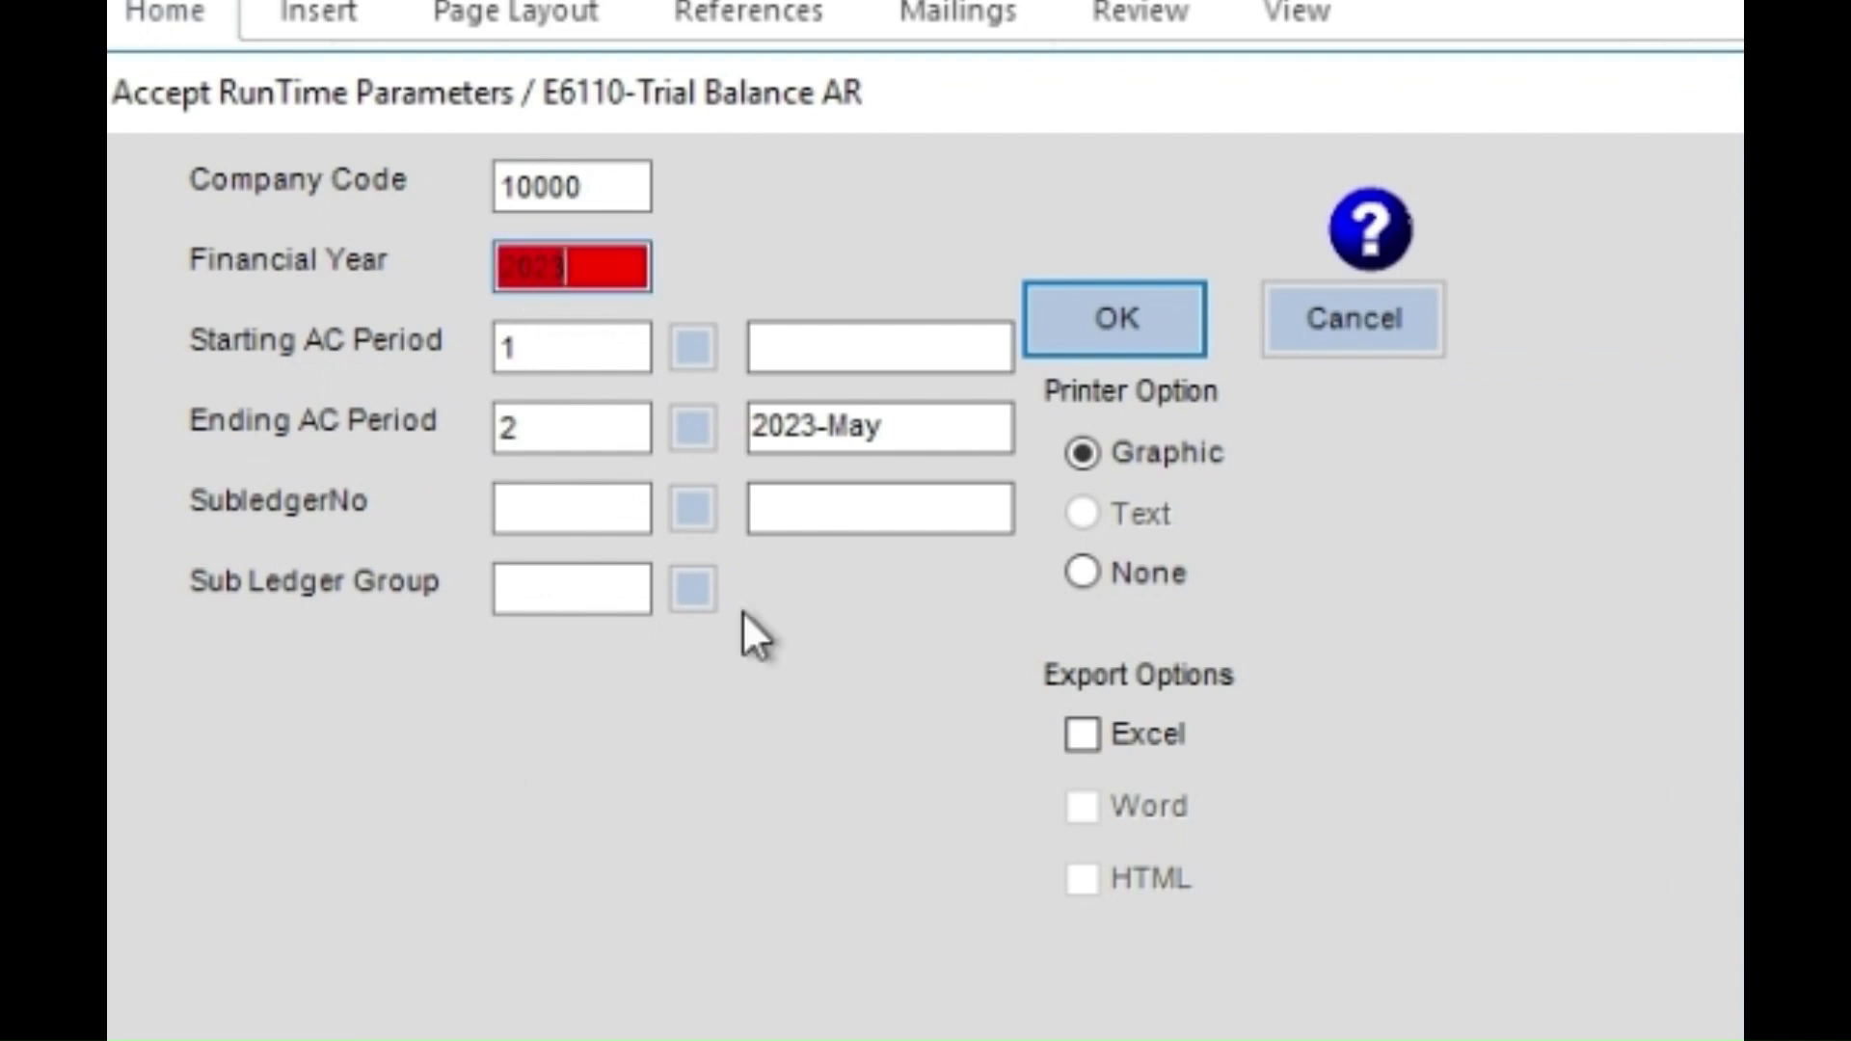
- Run the AR trial balance with Excel export enabled and print all pages to Microsoft Print to PDF (redirected 48)
{"action": "left_click", "coordinate": [595, 591]}
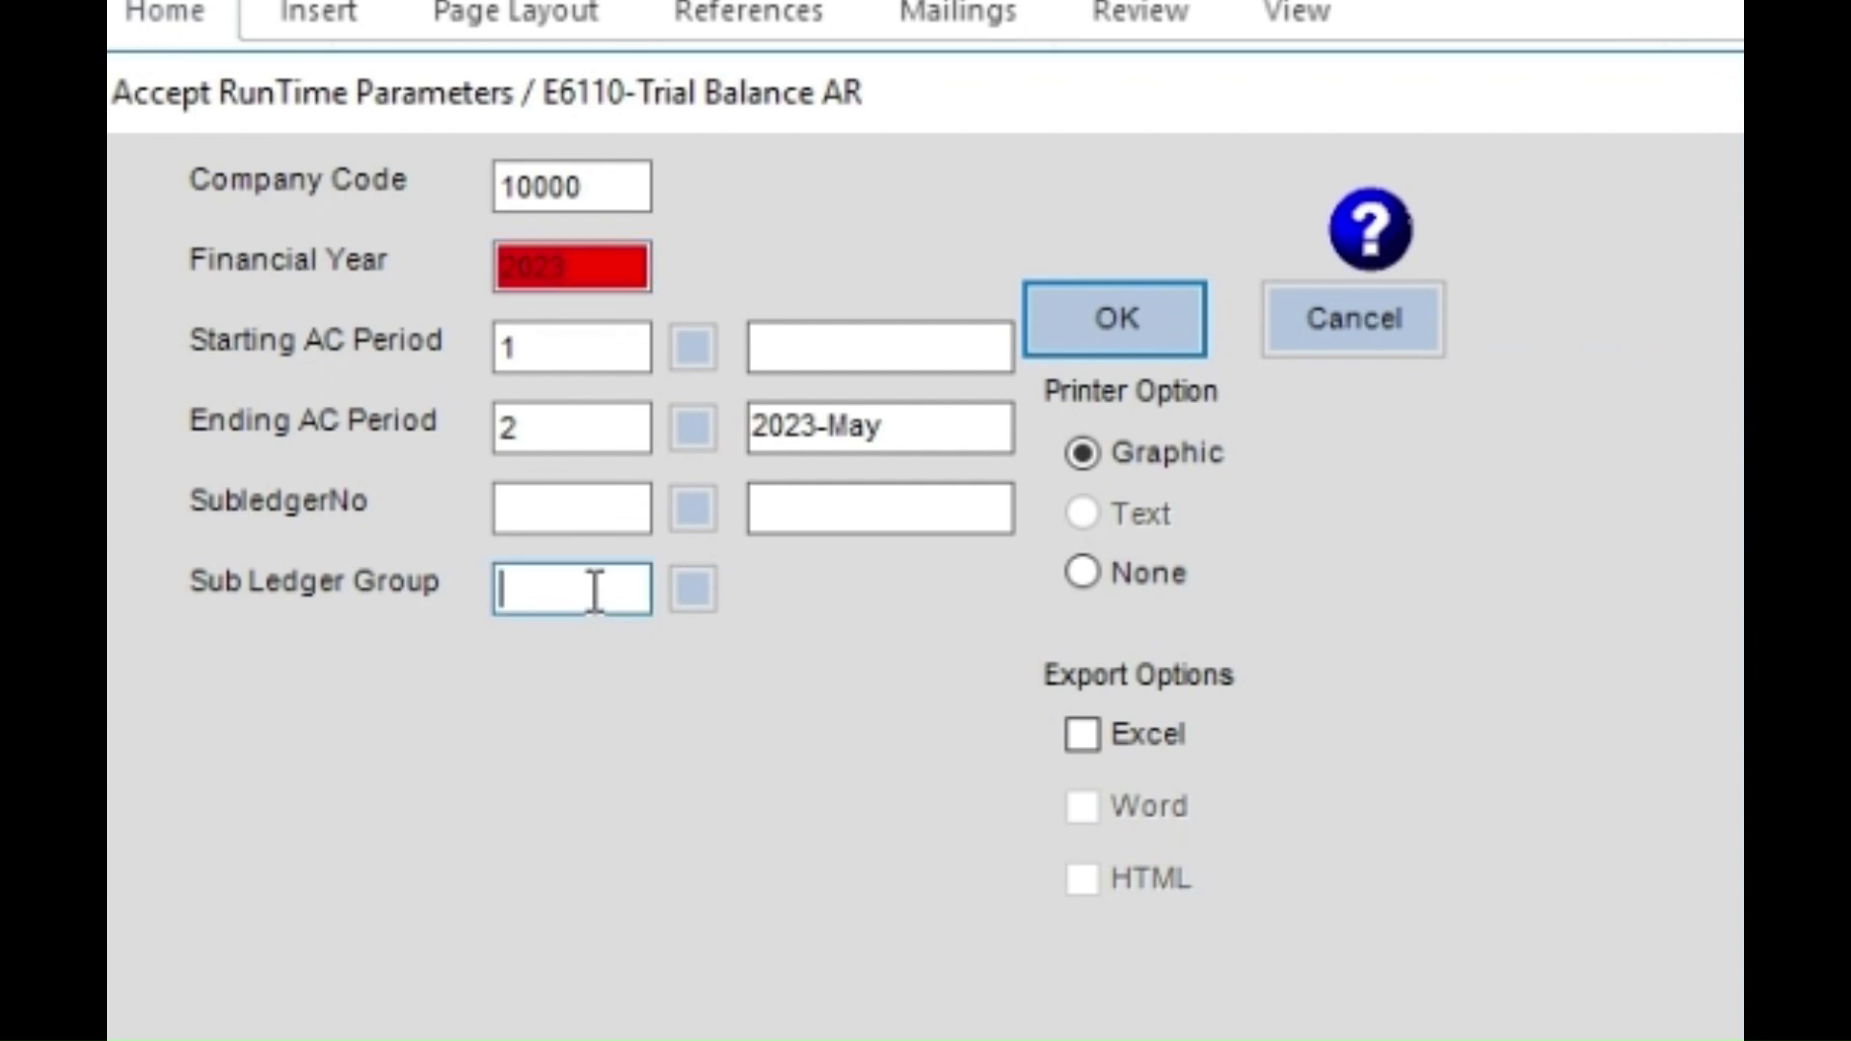
{"action": "left_click", "coordinate": [1082, 737]}
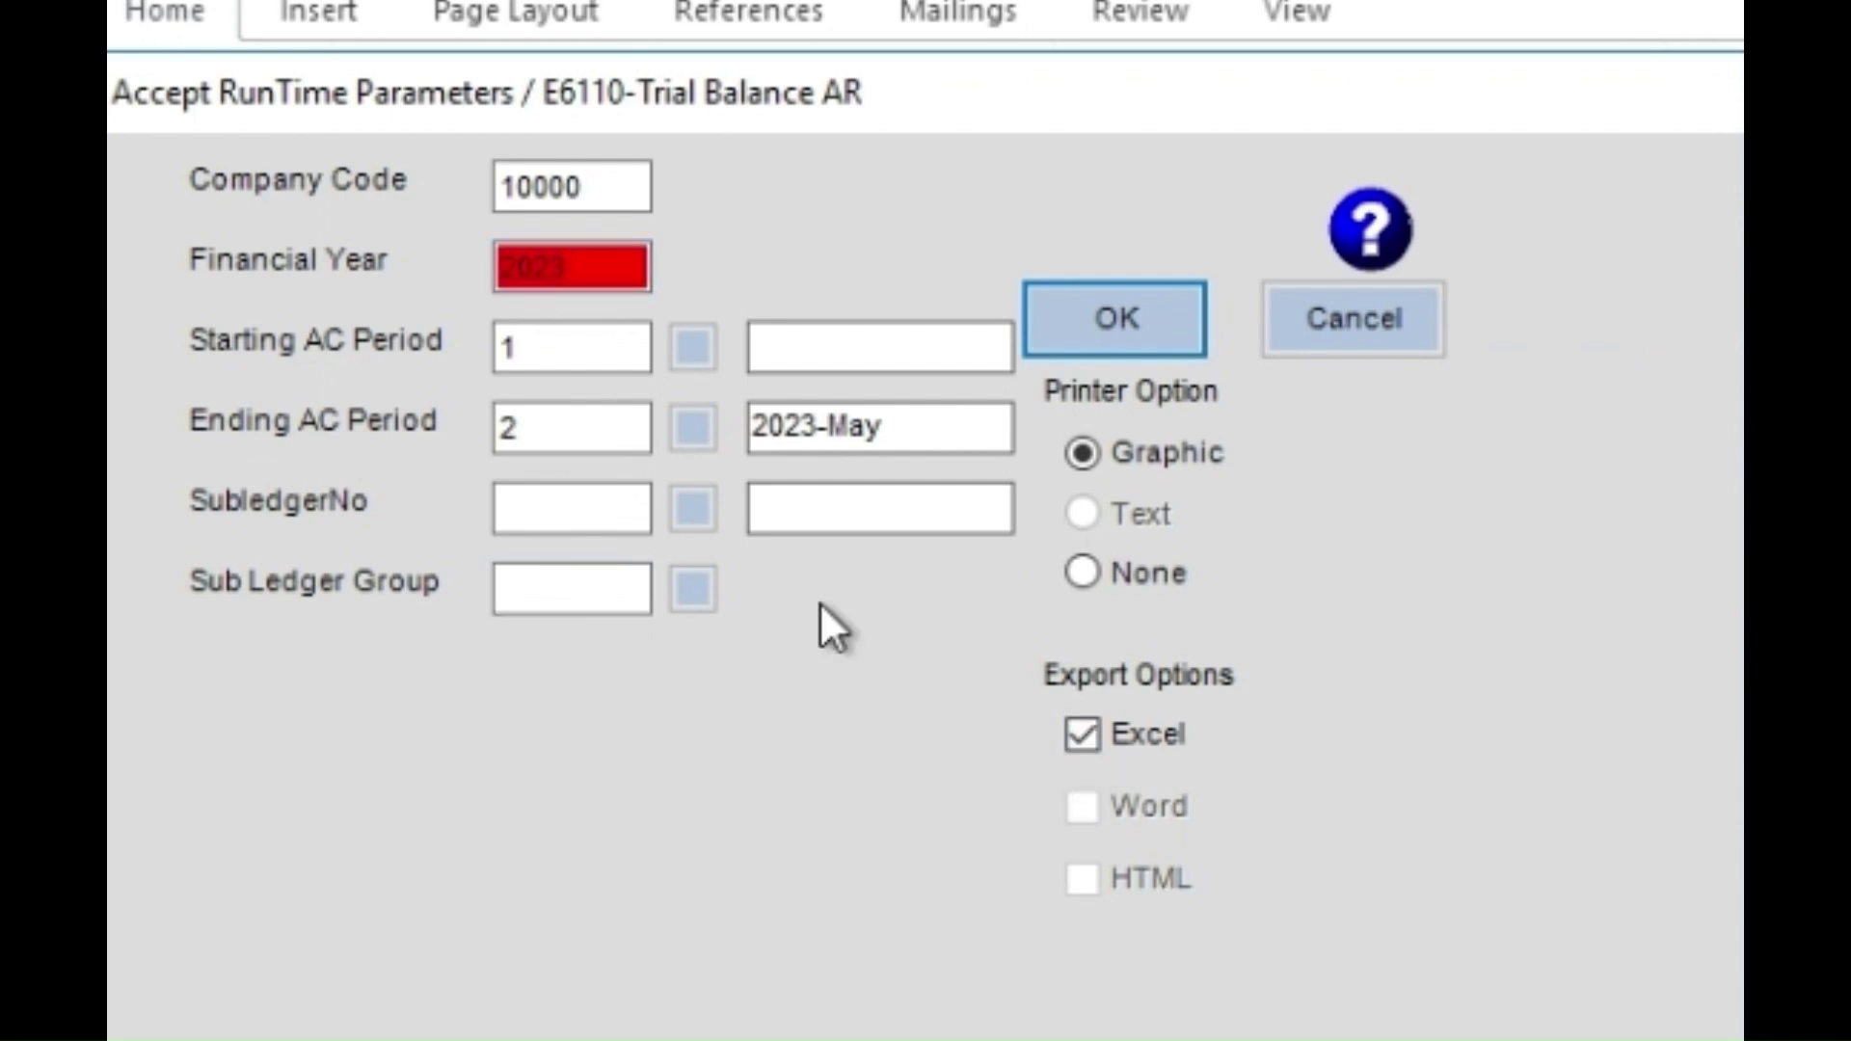
{"action": "left_click", "coordinate": [1128, 327]}
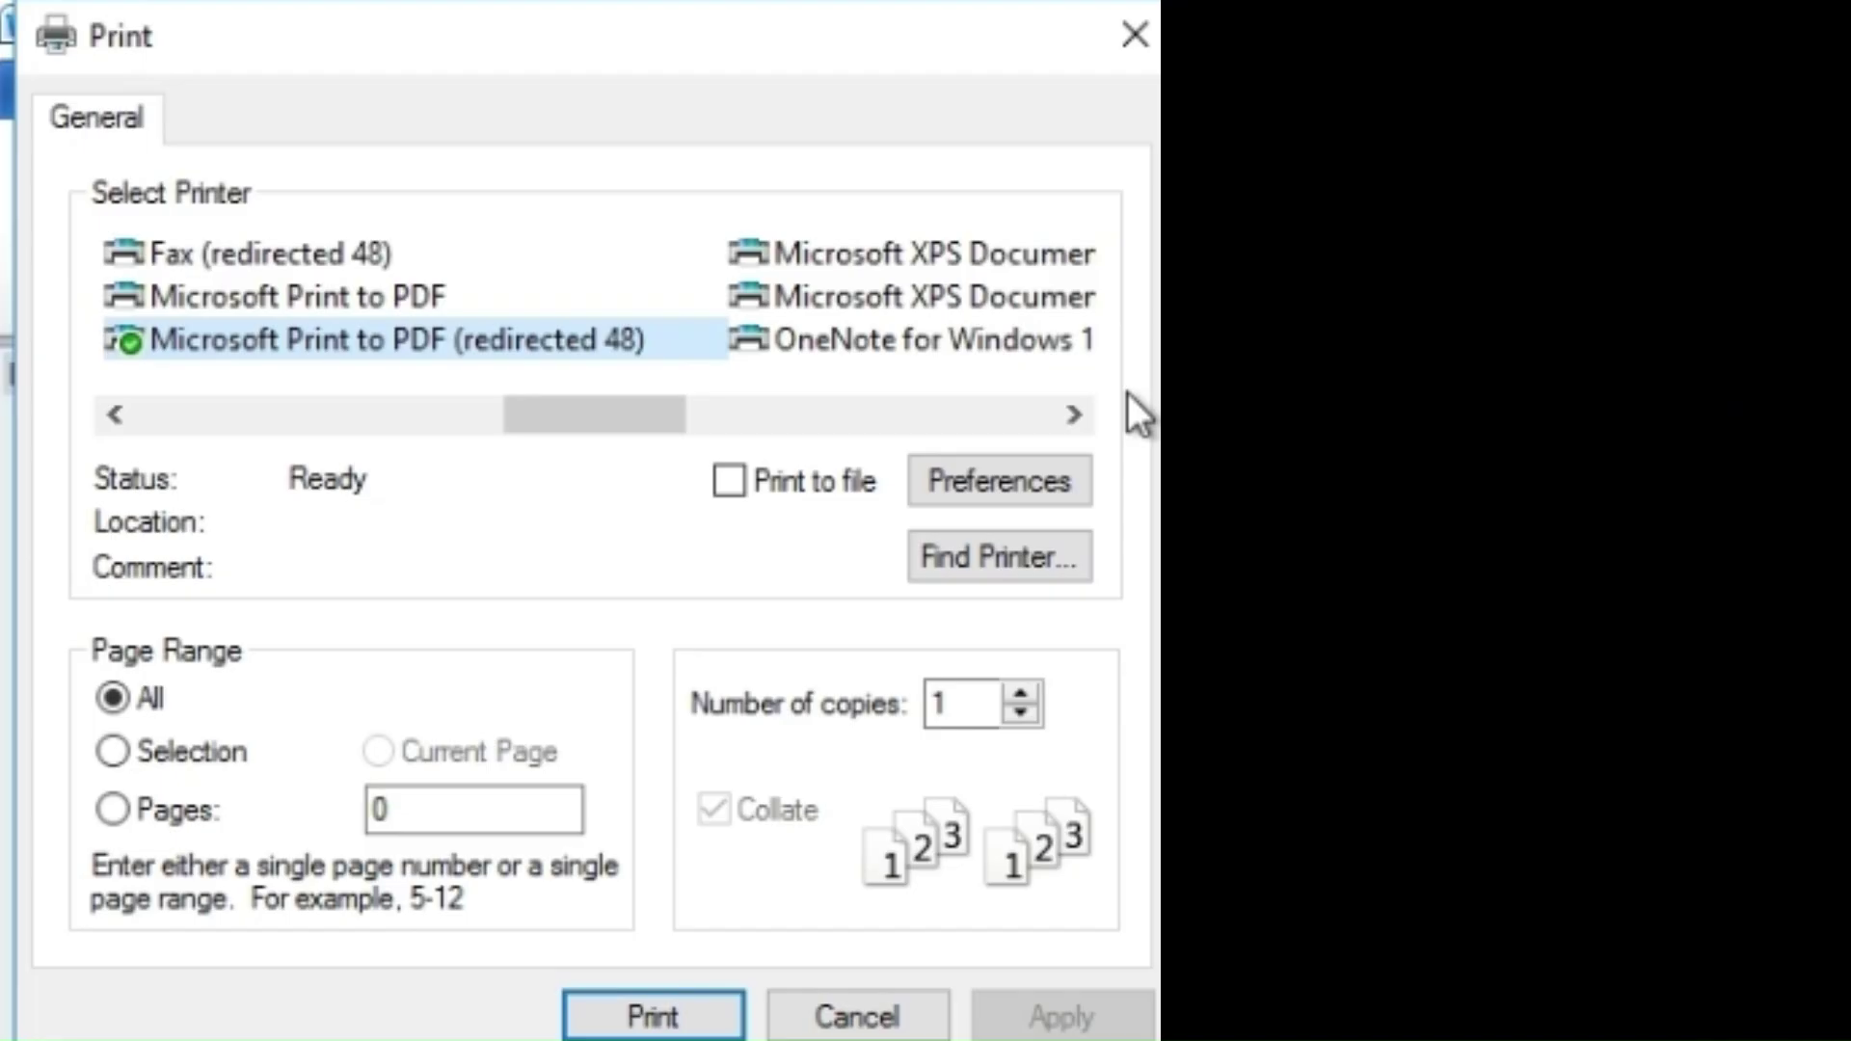
{"action": "left_click", "coordinate": [723, 1014]}
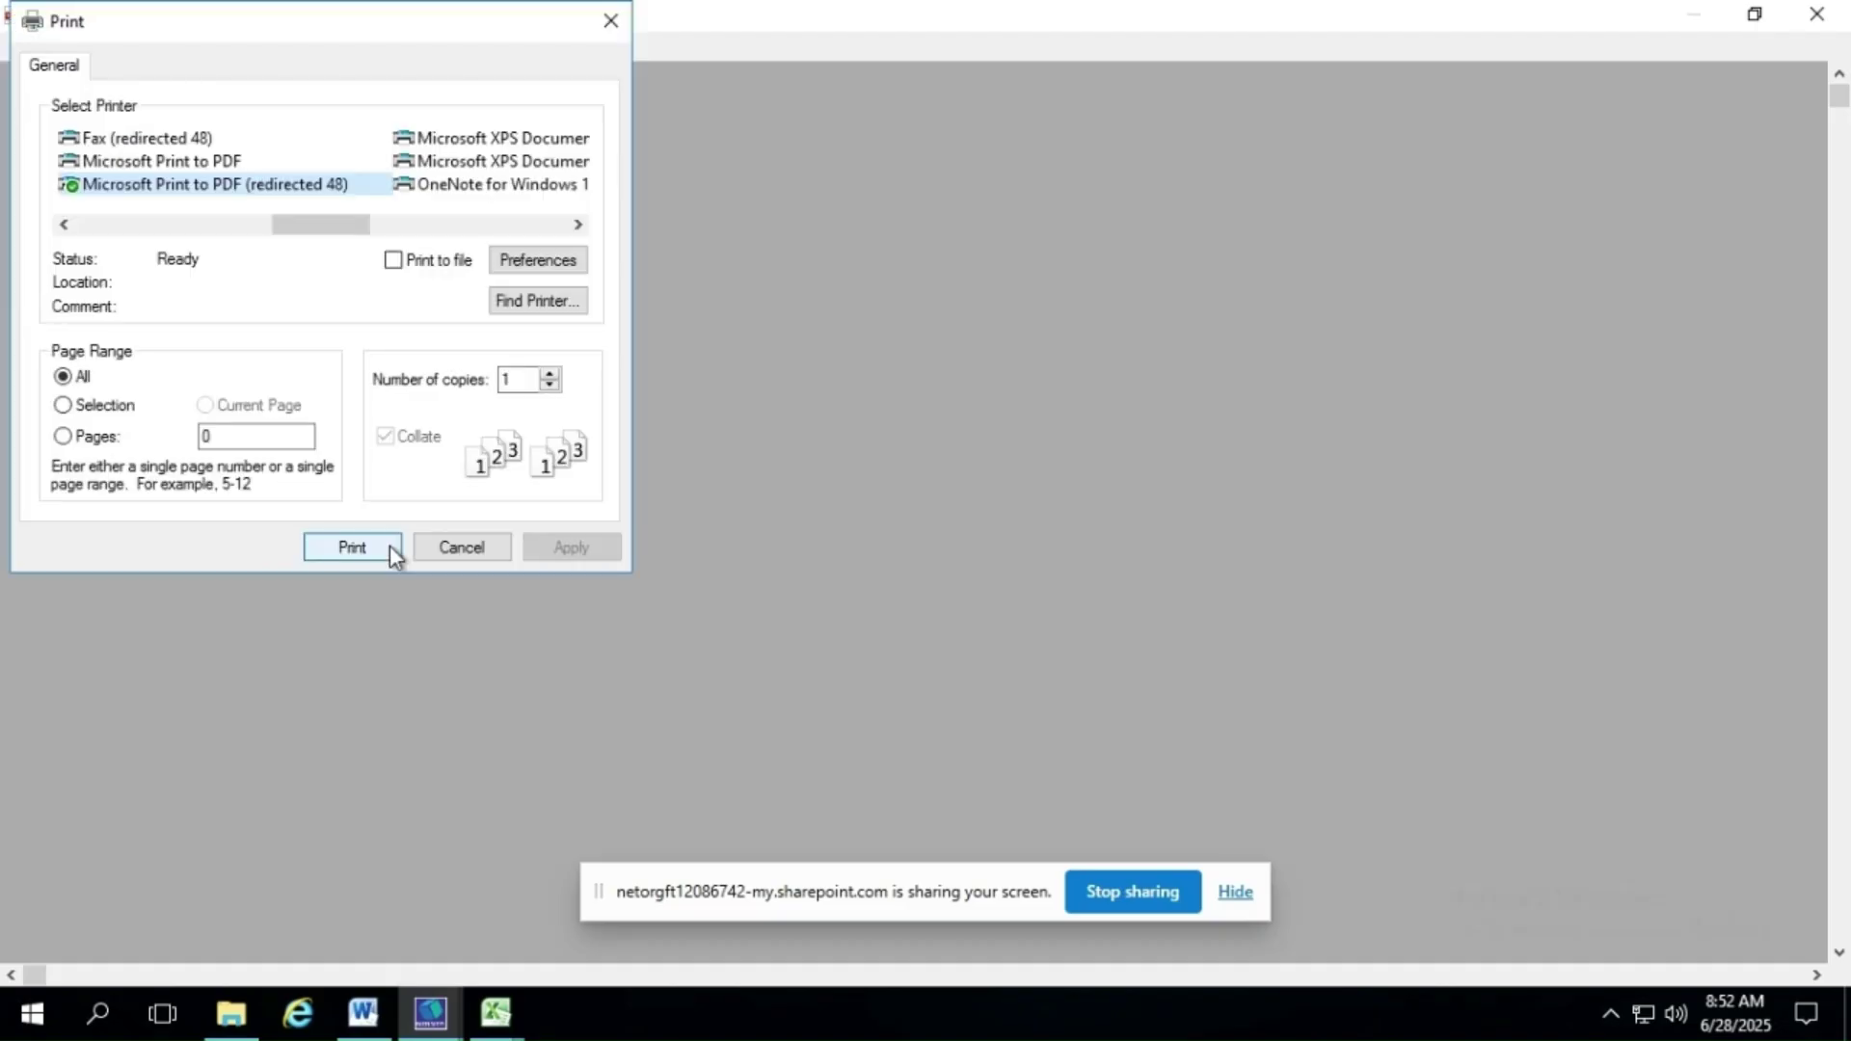
{"action": "left_click", "coordinate": [389, 545]}
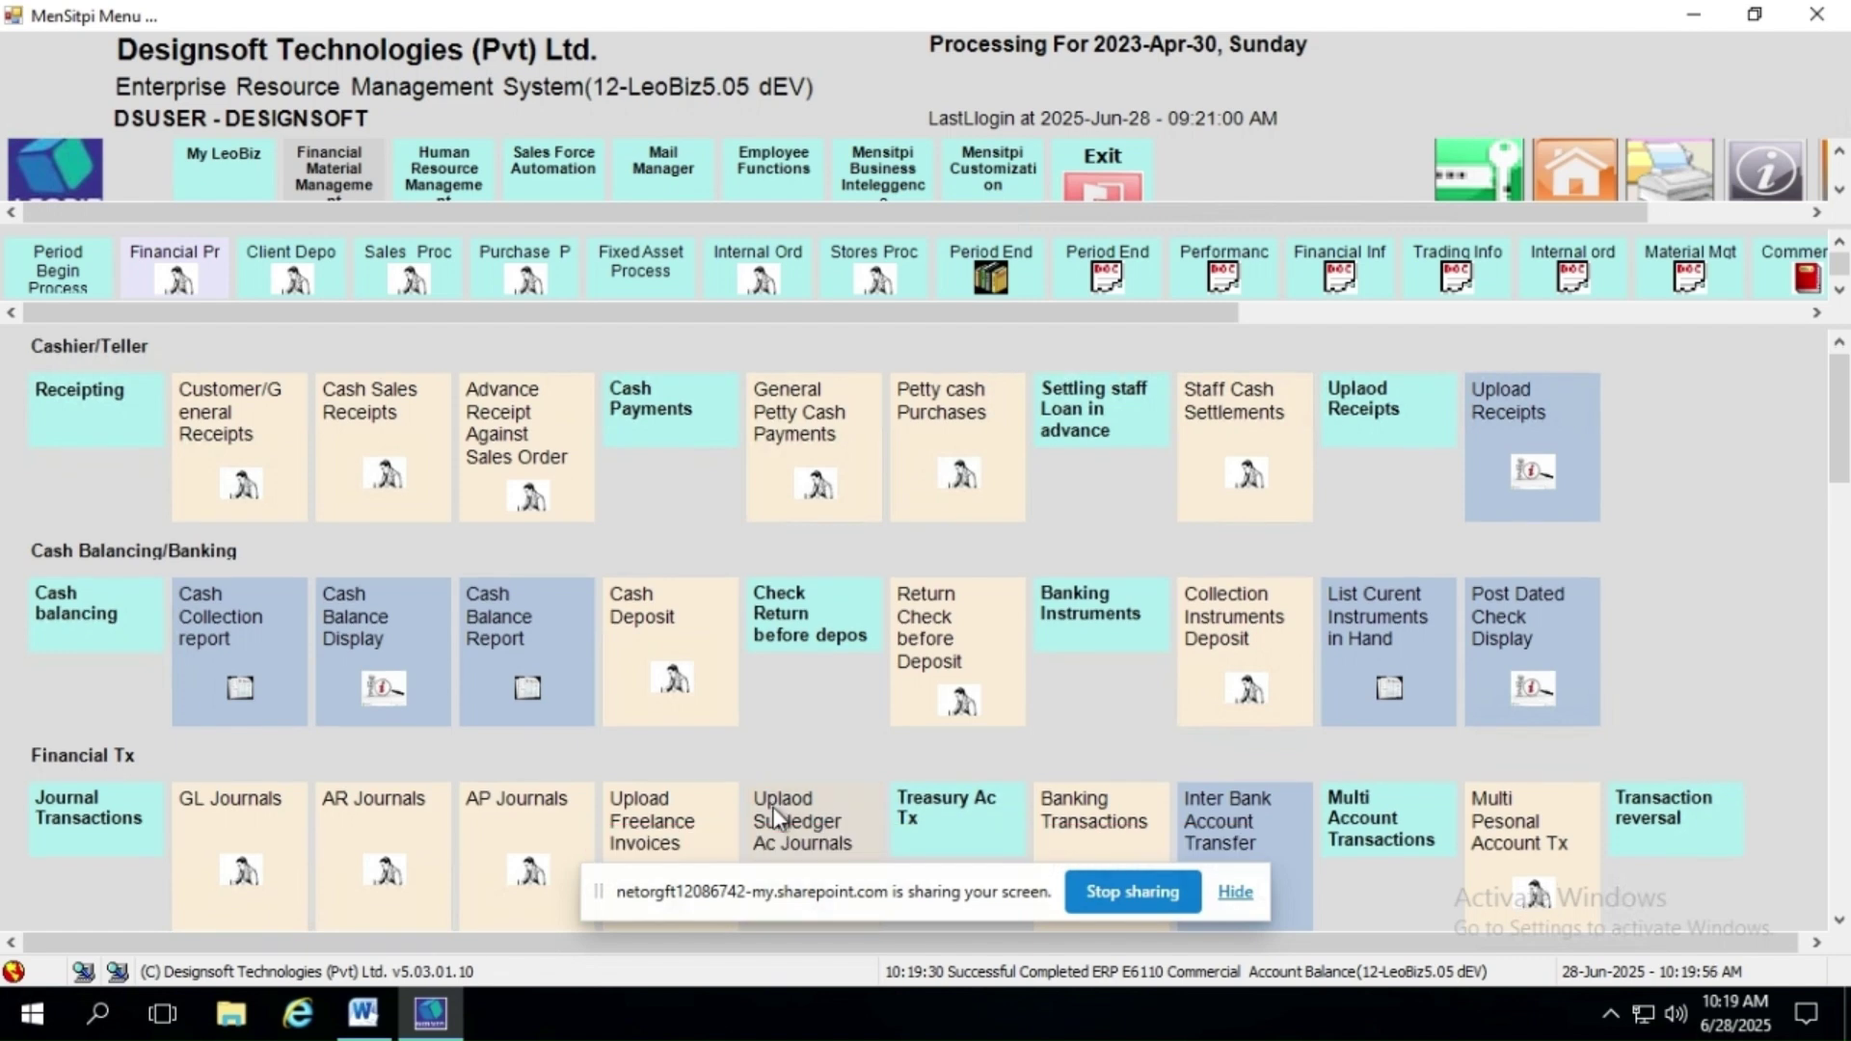
- Open the subledger account journals upload and create its template Excel file, viewing the template in Excel before closing it
{"action": "left_click", "coordinate": [774, 817]}
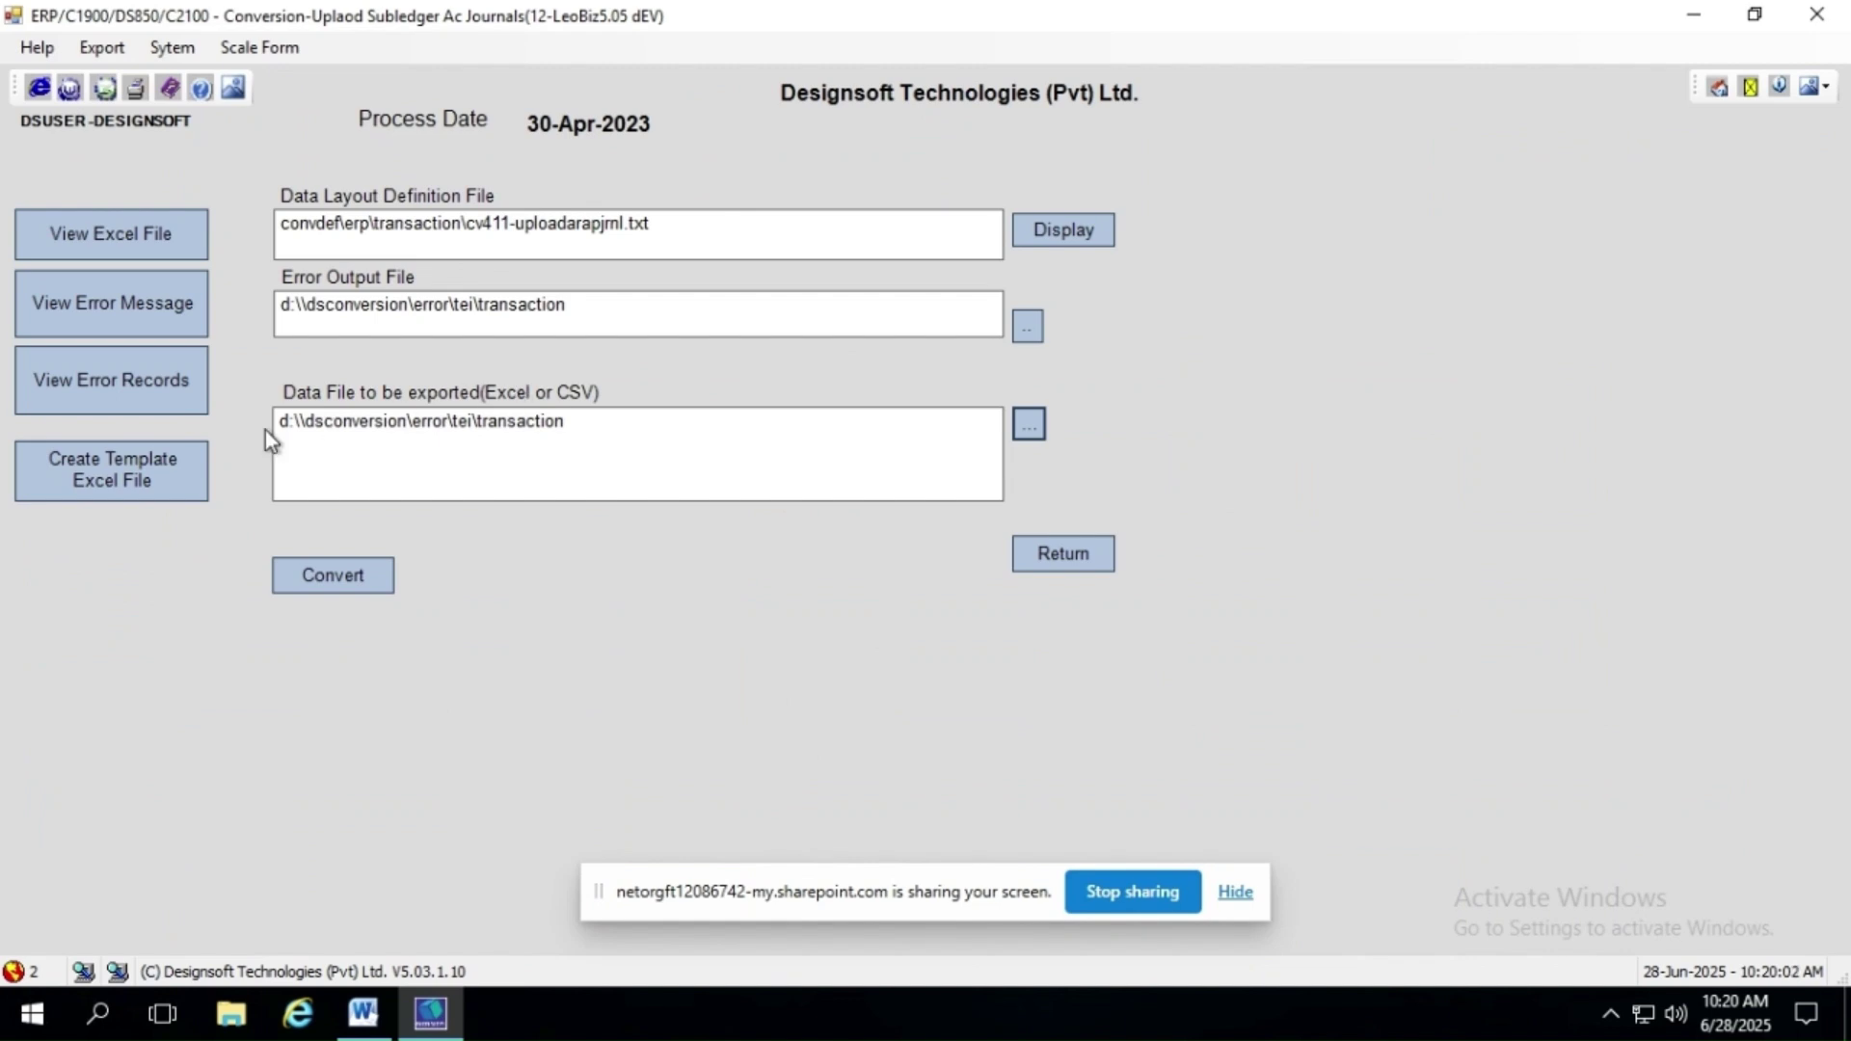
{"action": "left_click", "coordinate": [112, 476]}
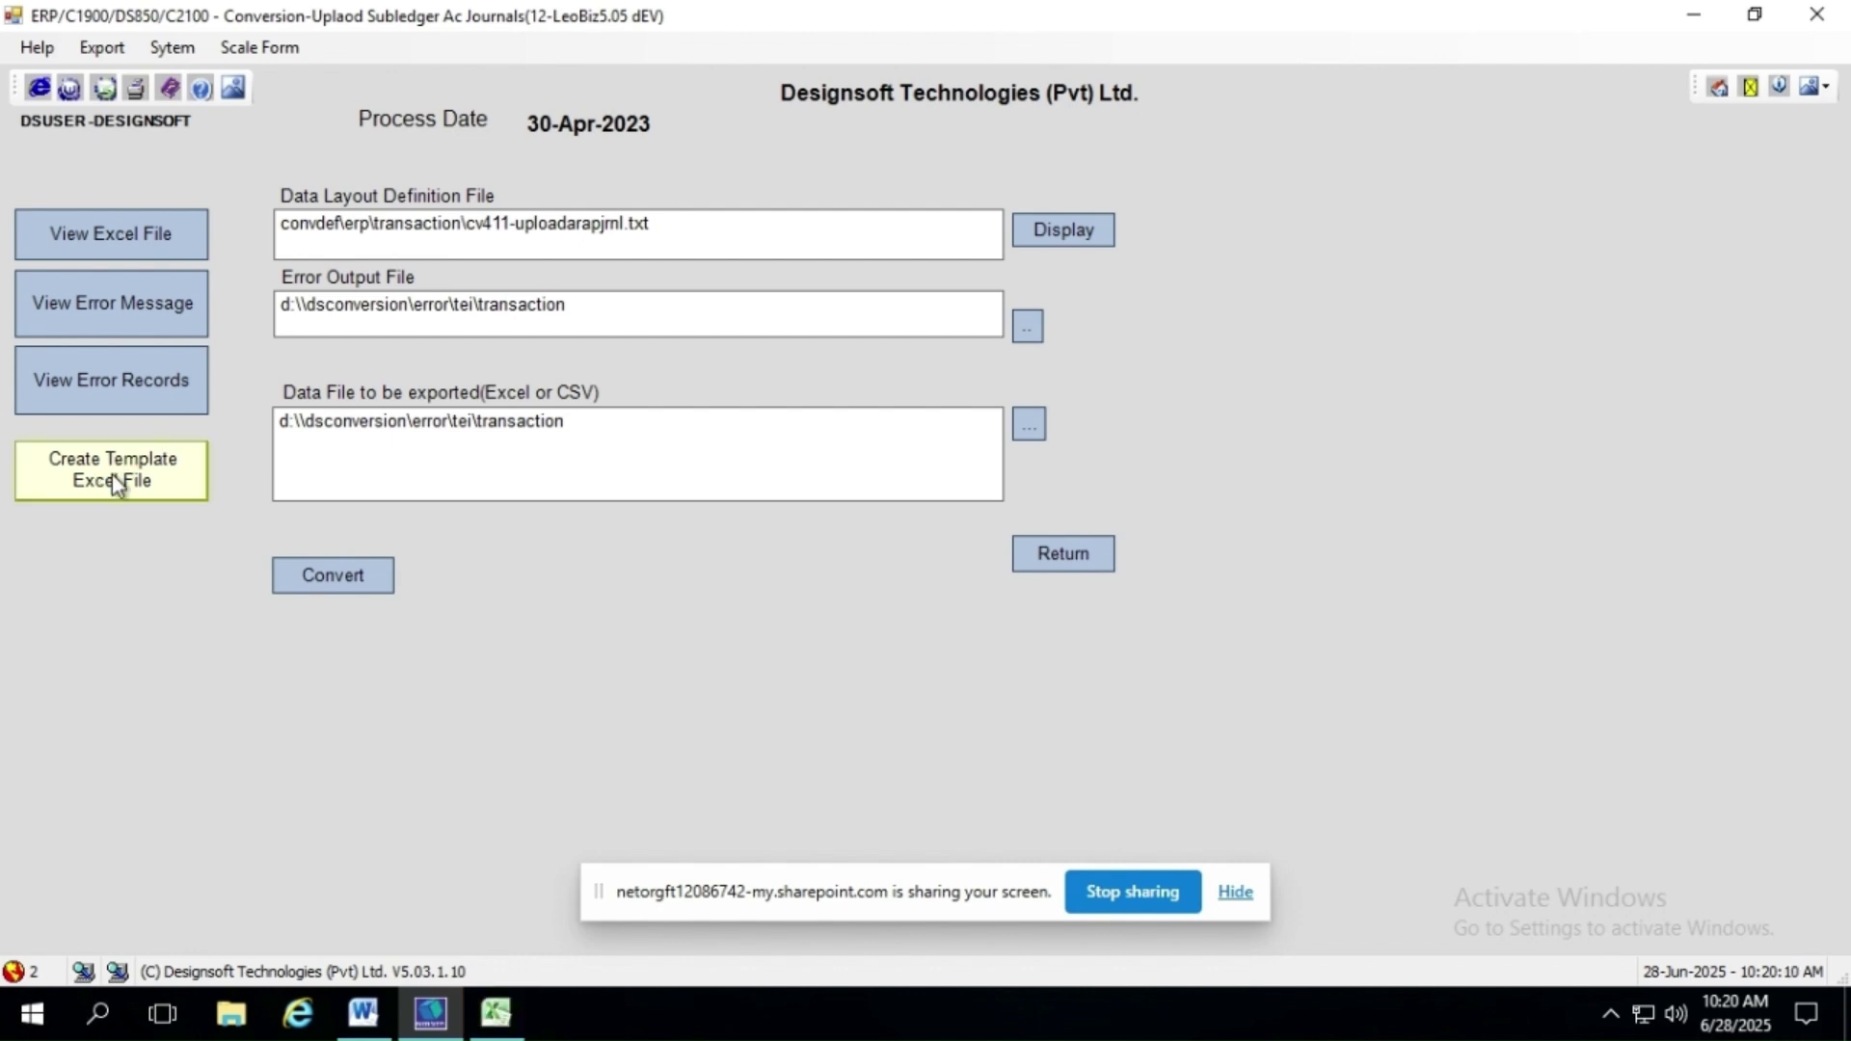
{"action": "left_click", "coordinate": [494, 1011]}
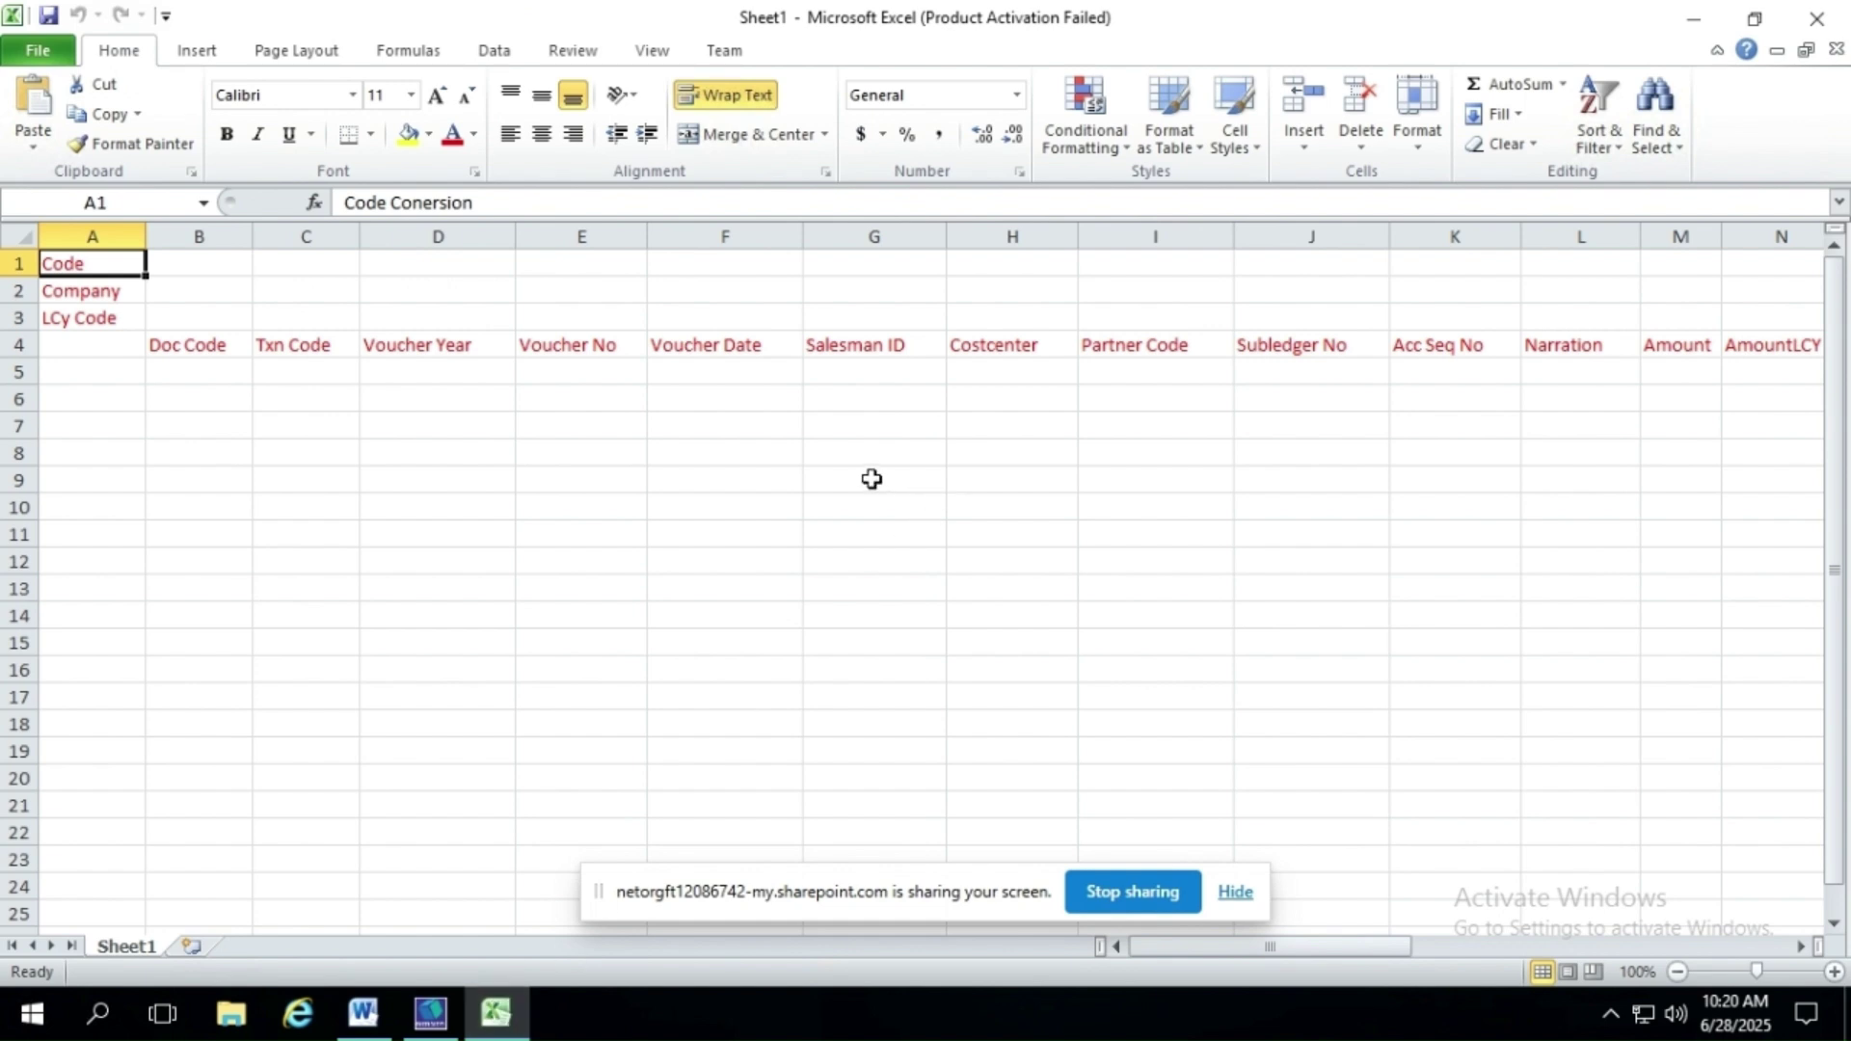
{"action": "left_click", "coordinate": [1820, 22]}
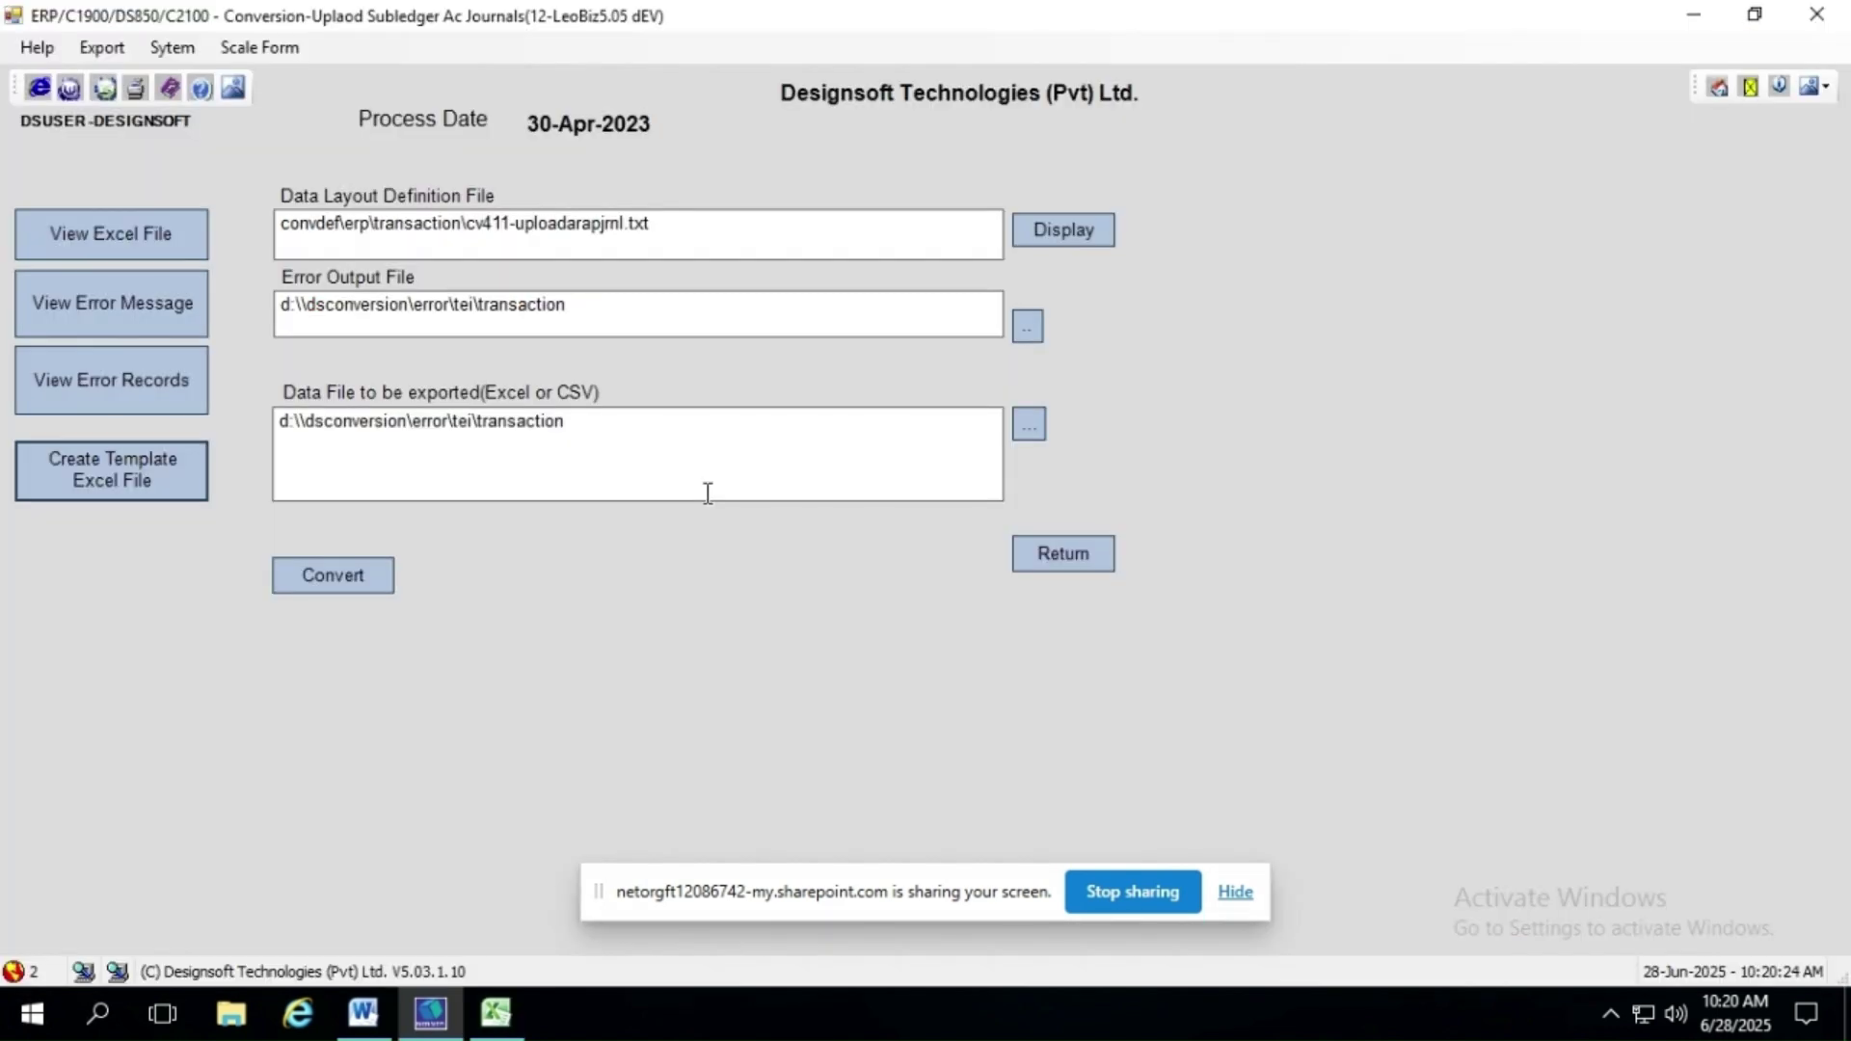
- Set the error output location to the D: drive and choose the "customer supplier debit Credit note" workbook as the data file
{"action": "left_click", "coordinate": [1037, 332]}
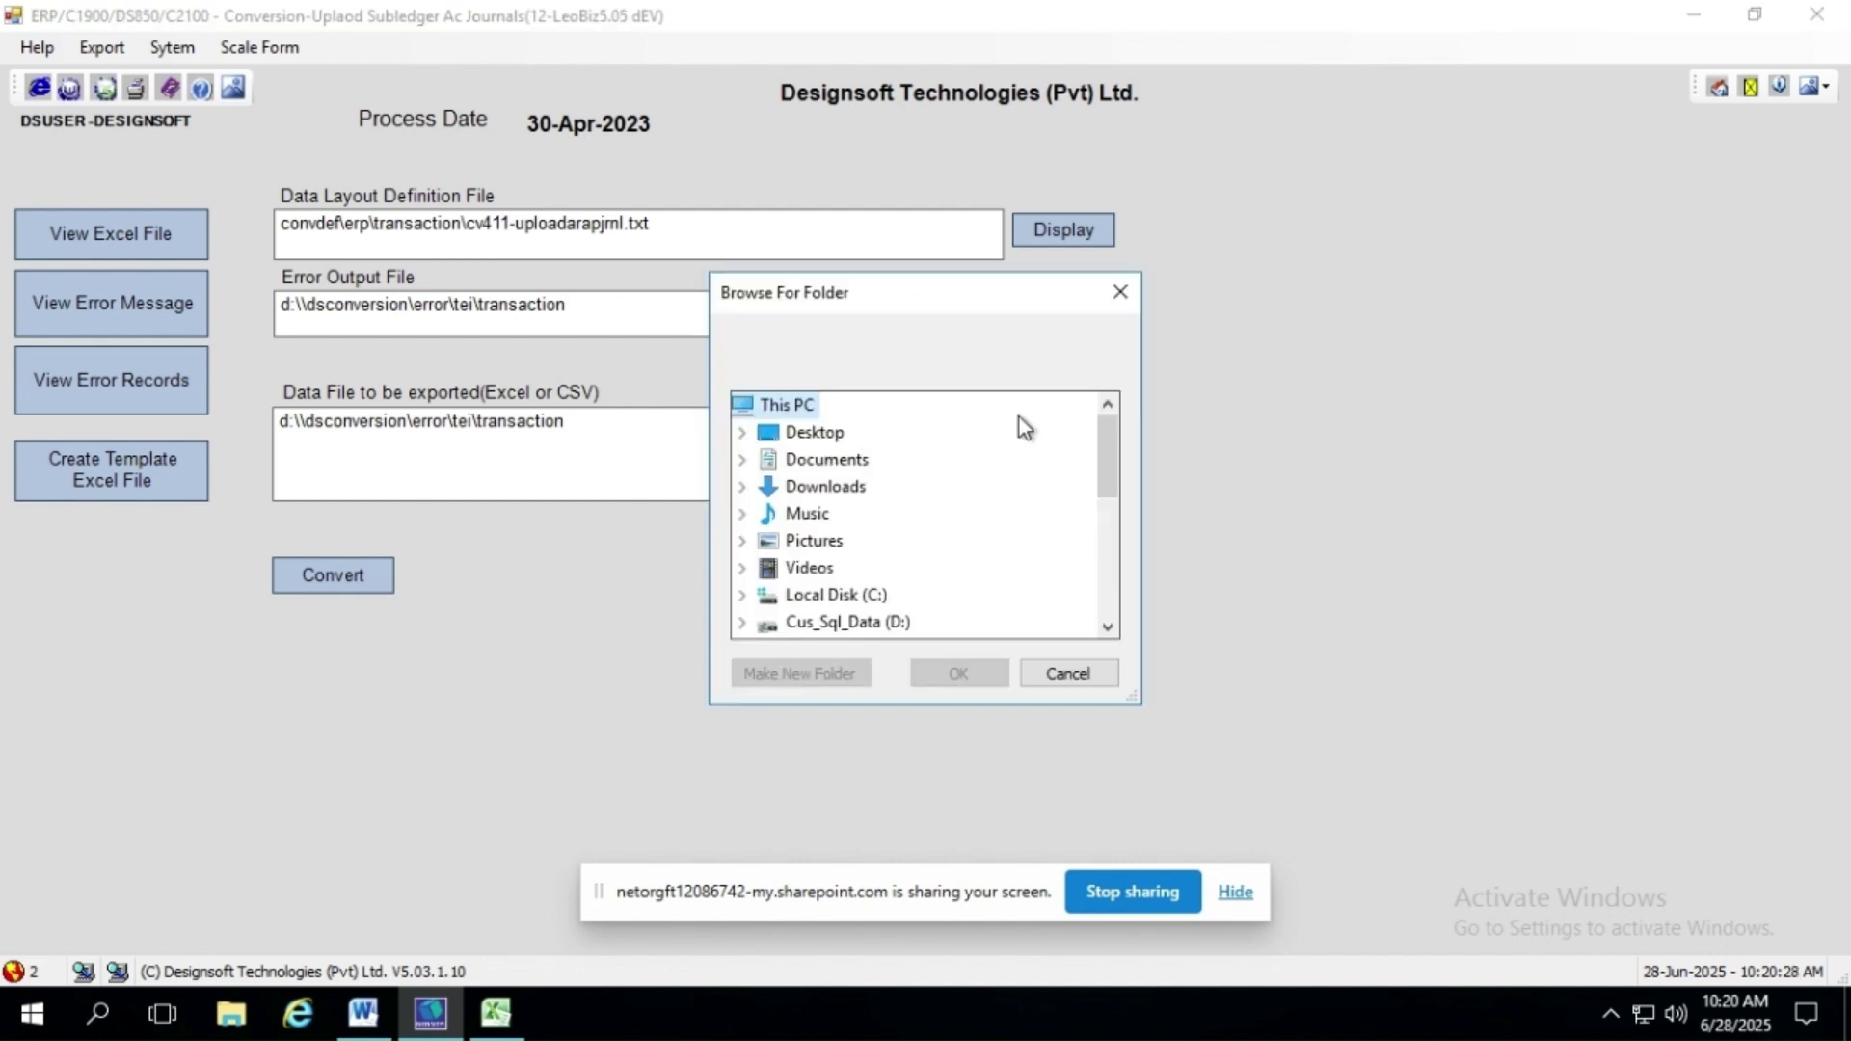
{"action": "left_click", "coordinate": [885, 624]}
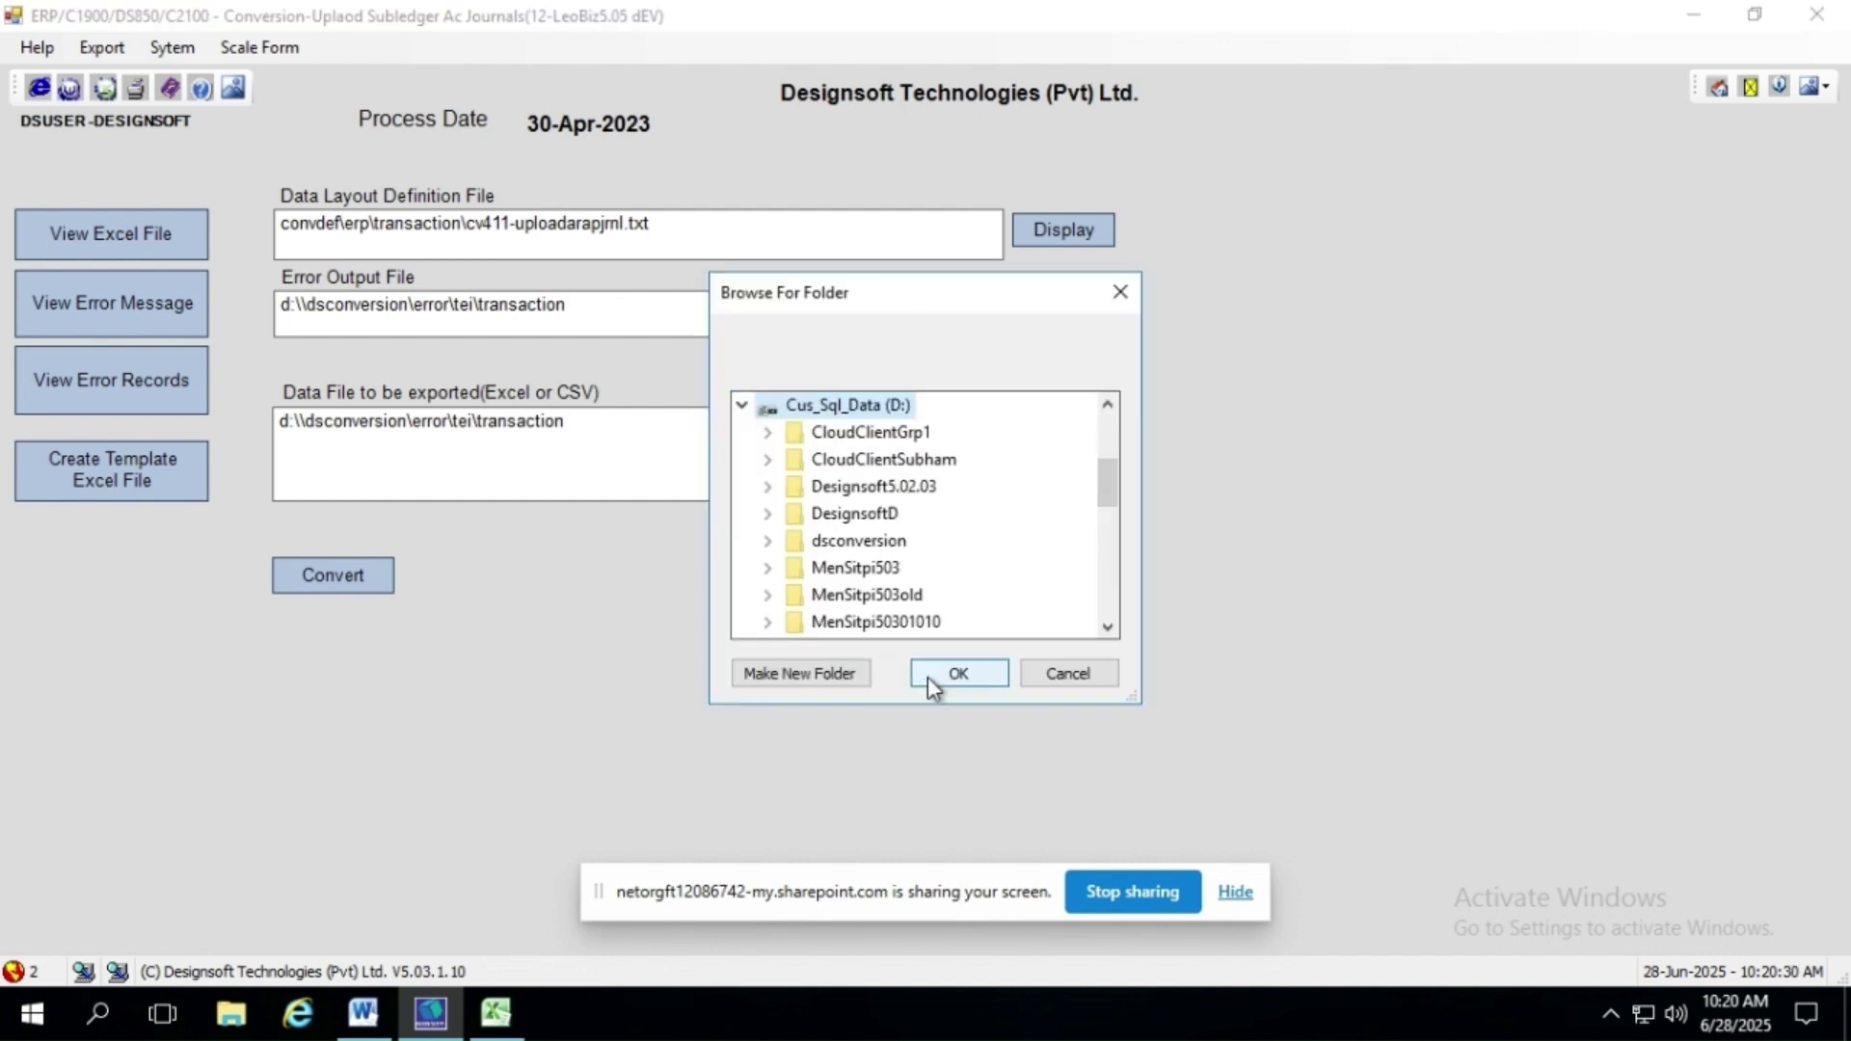
{"action": "left_click", "coordinate": [929, 677]}
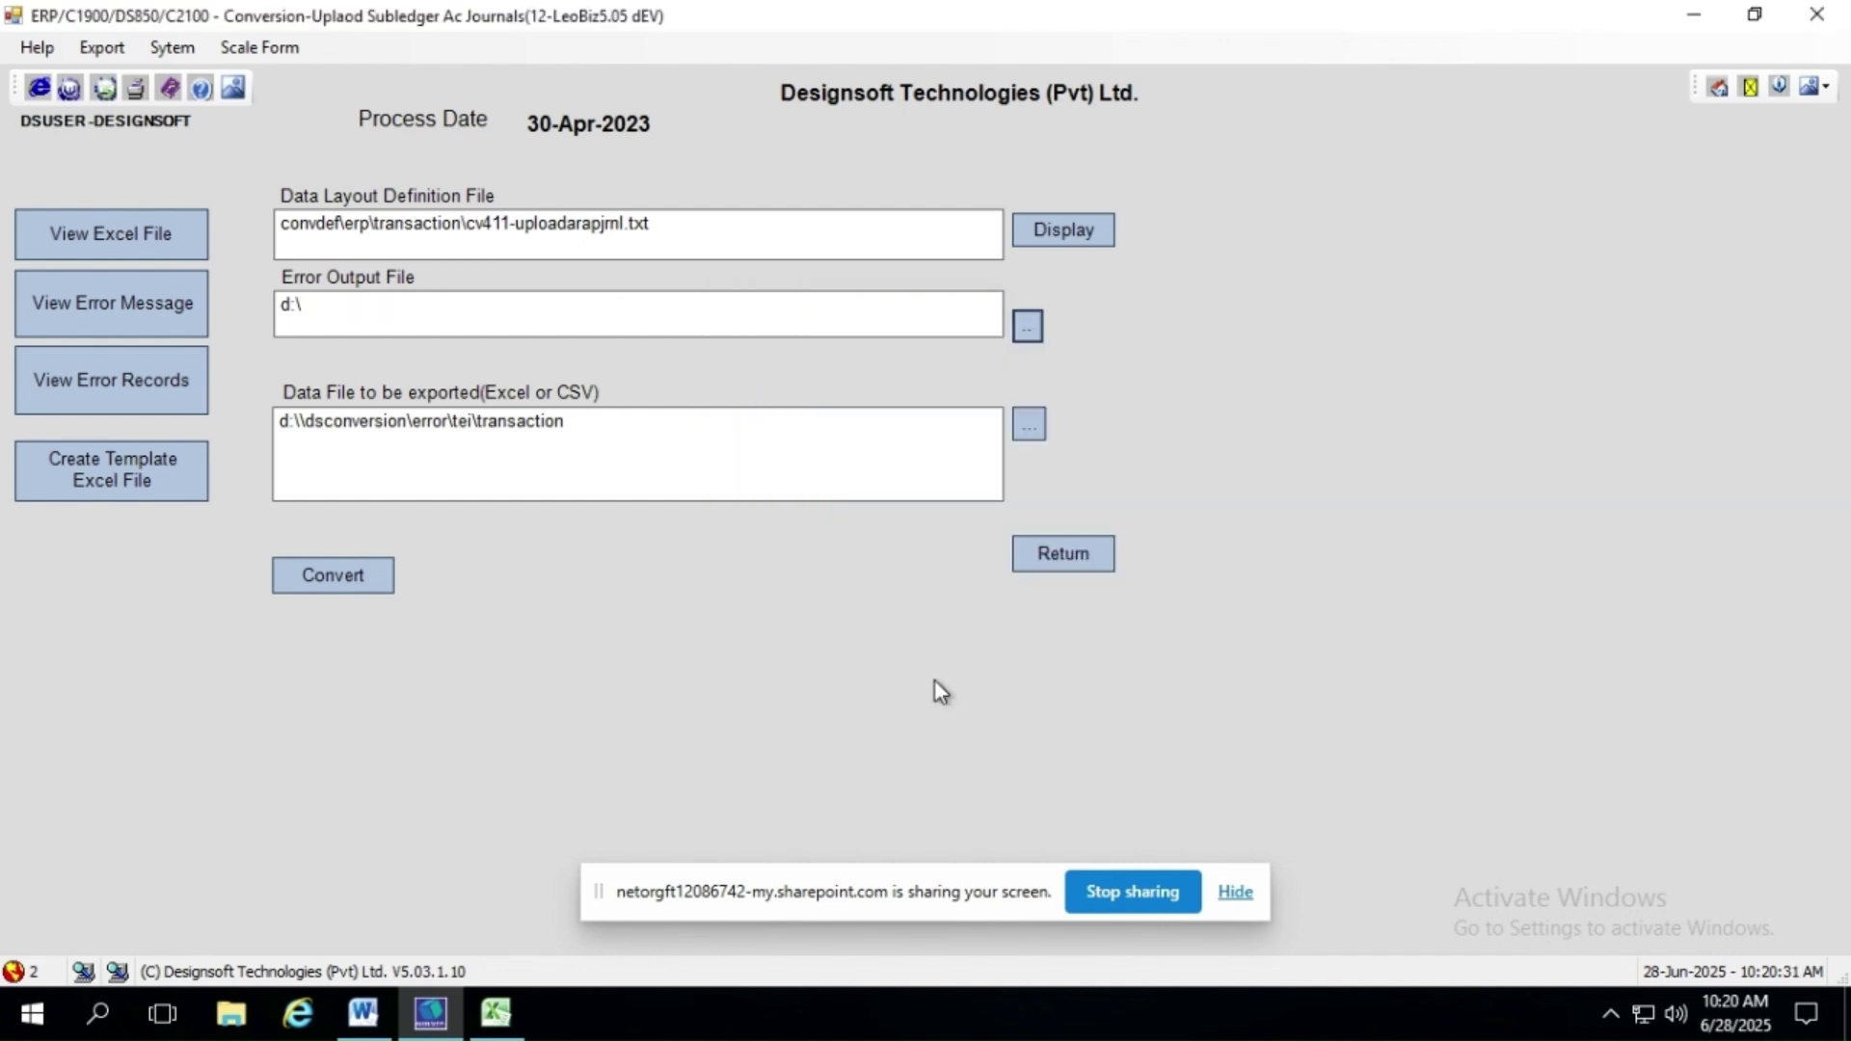
{"action": "left_click", "coordinate": [1029, 425]}
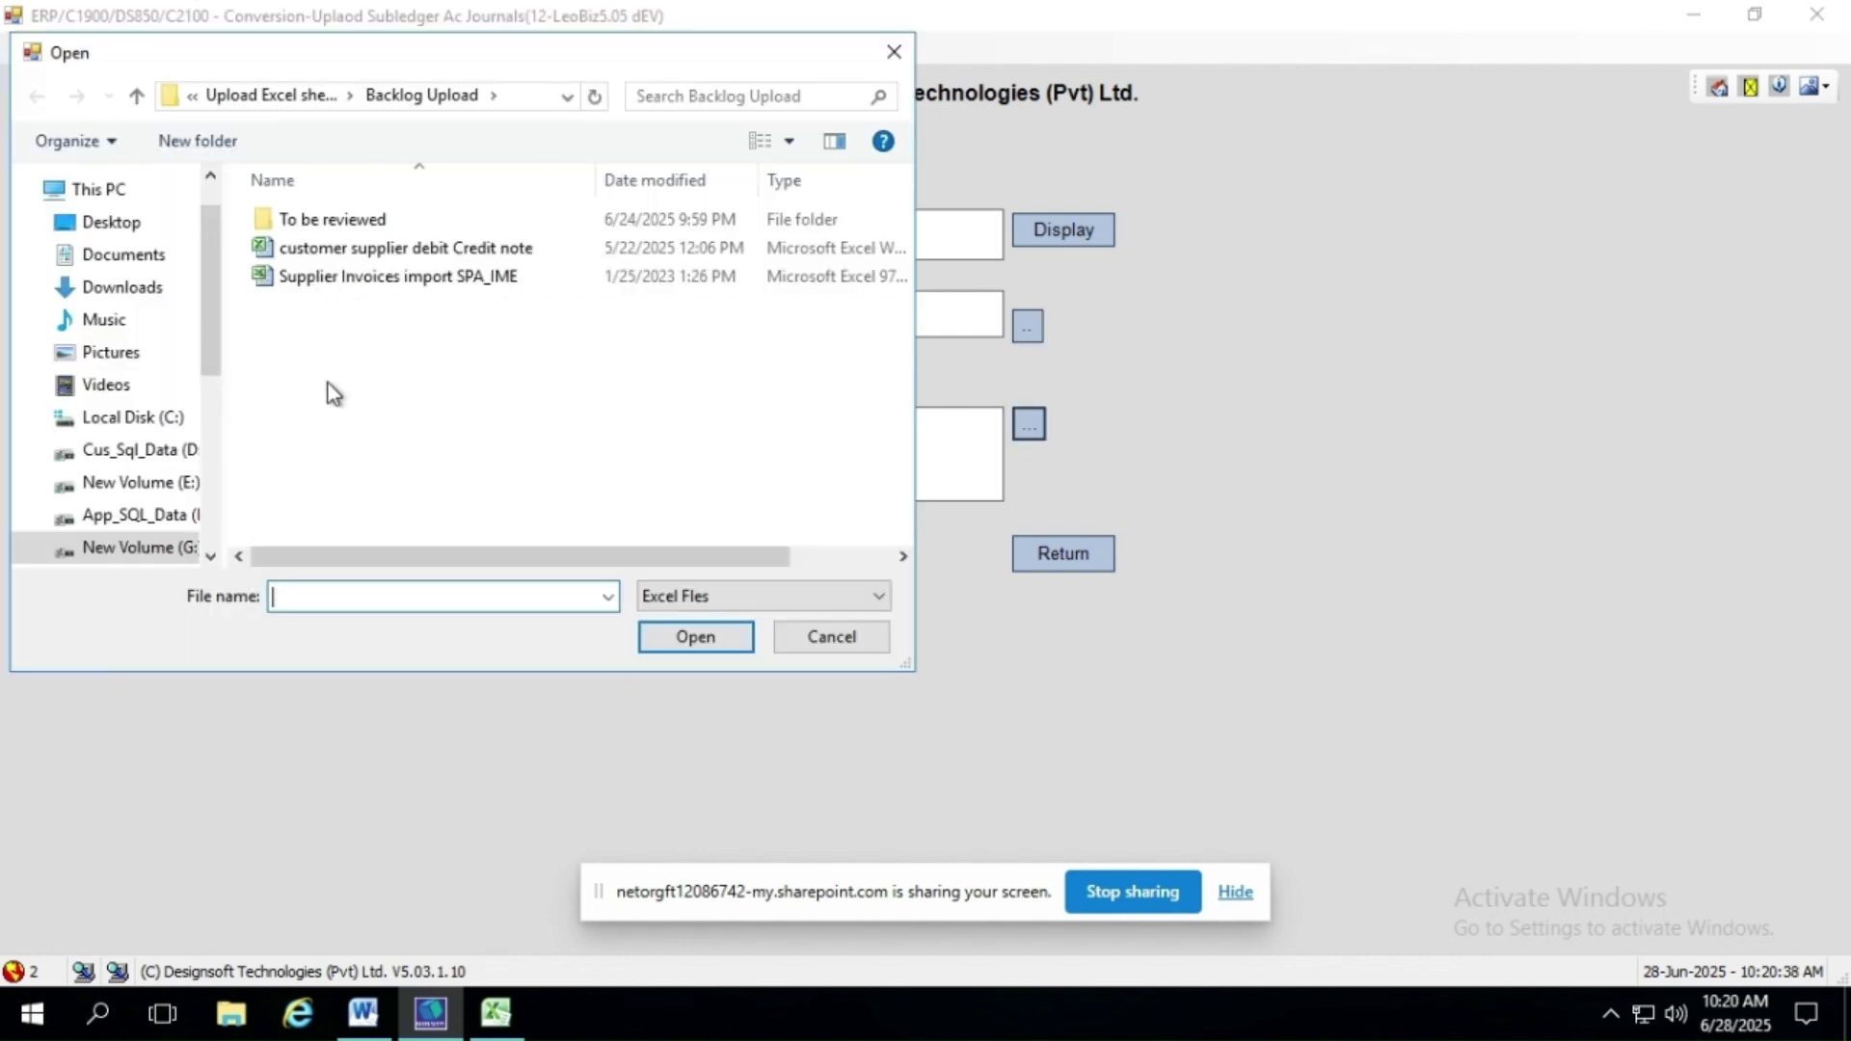
{"action": "double_click", "coordinate": [351, 250]}
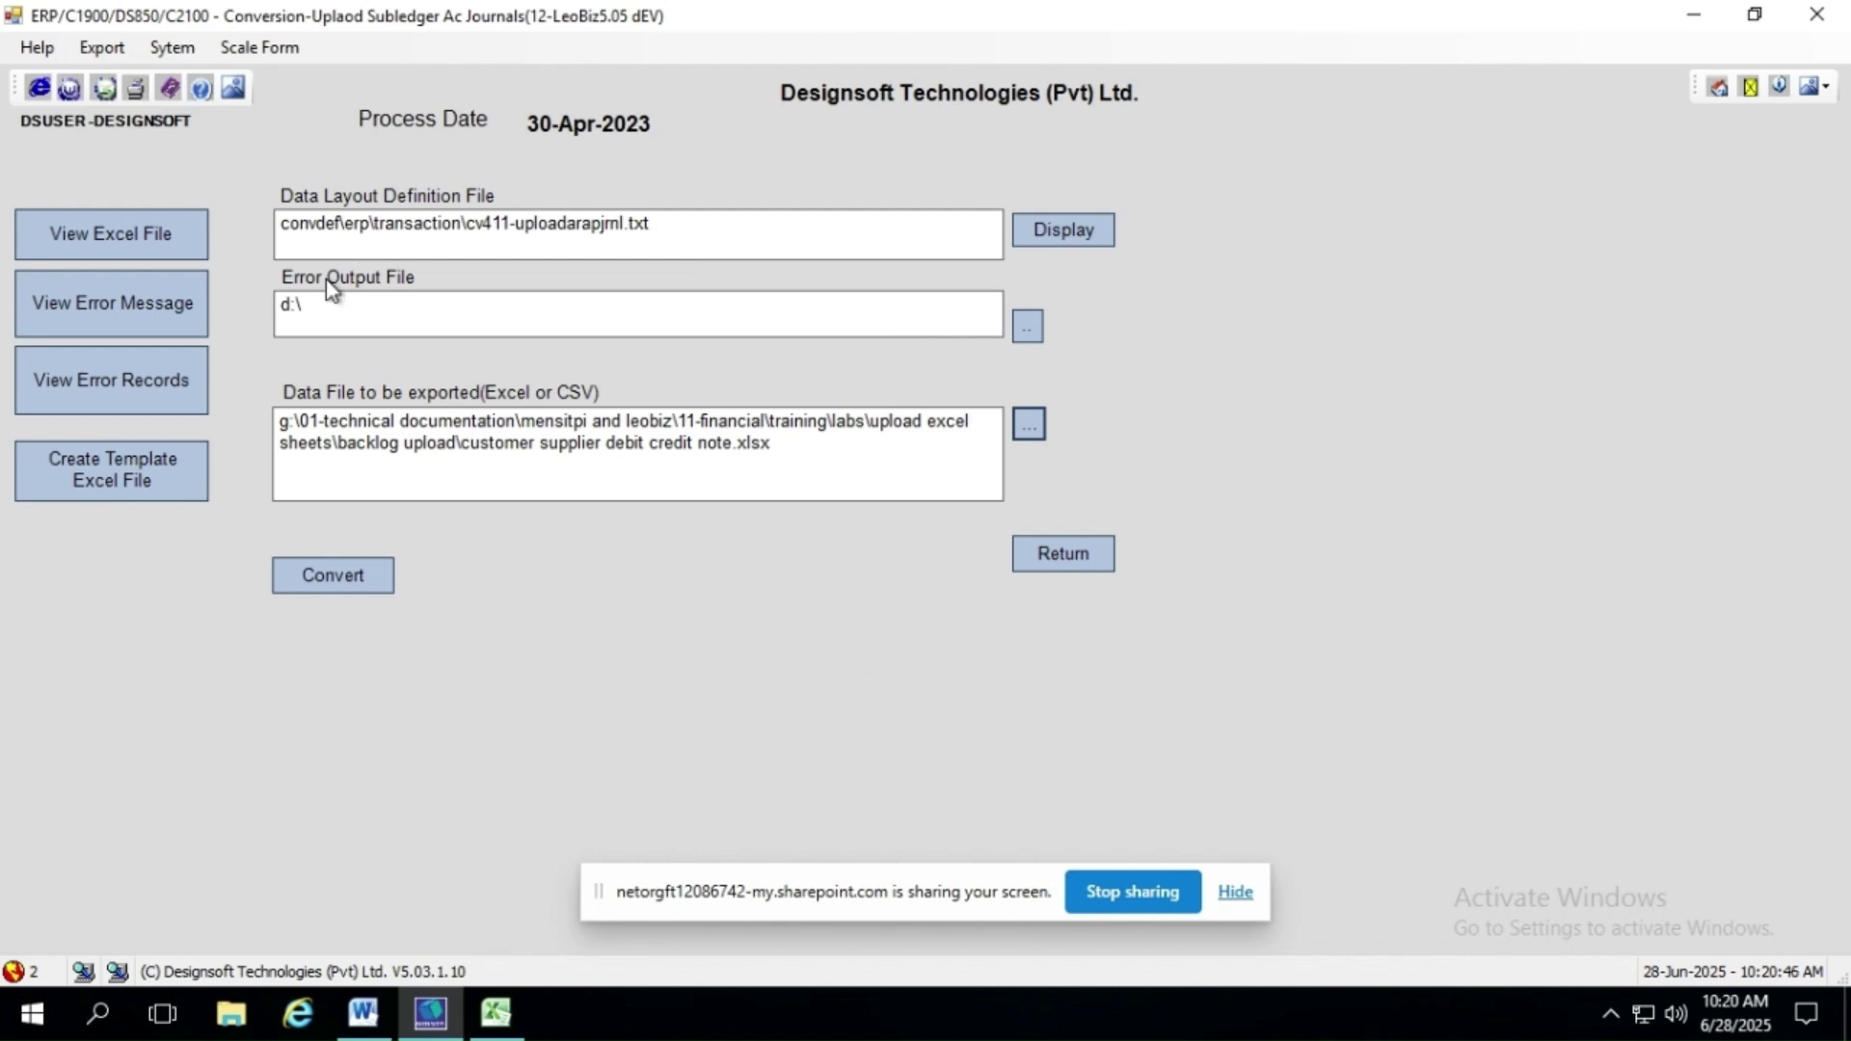
- View the chosen data file in Excel, save it and close the workbook
{"action": "left_click", "coordinate": [178, 239]}
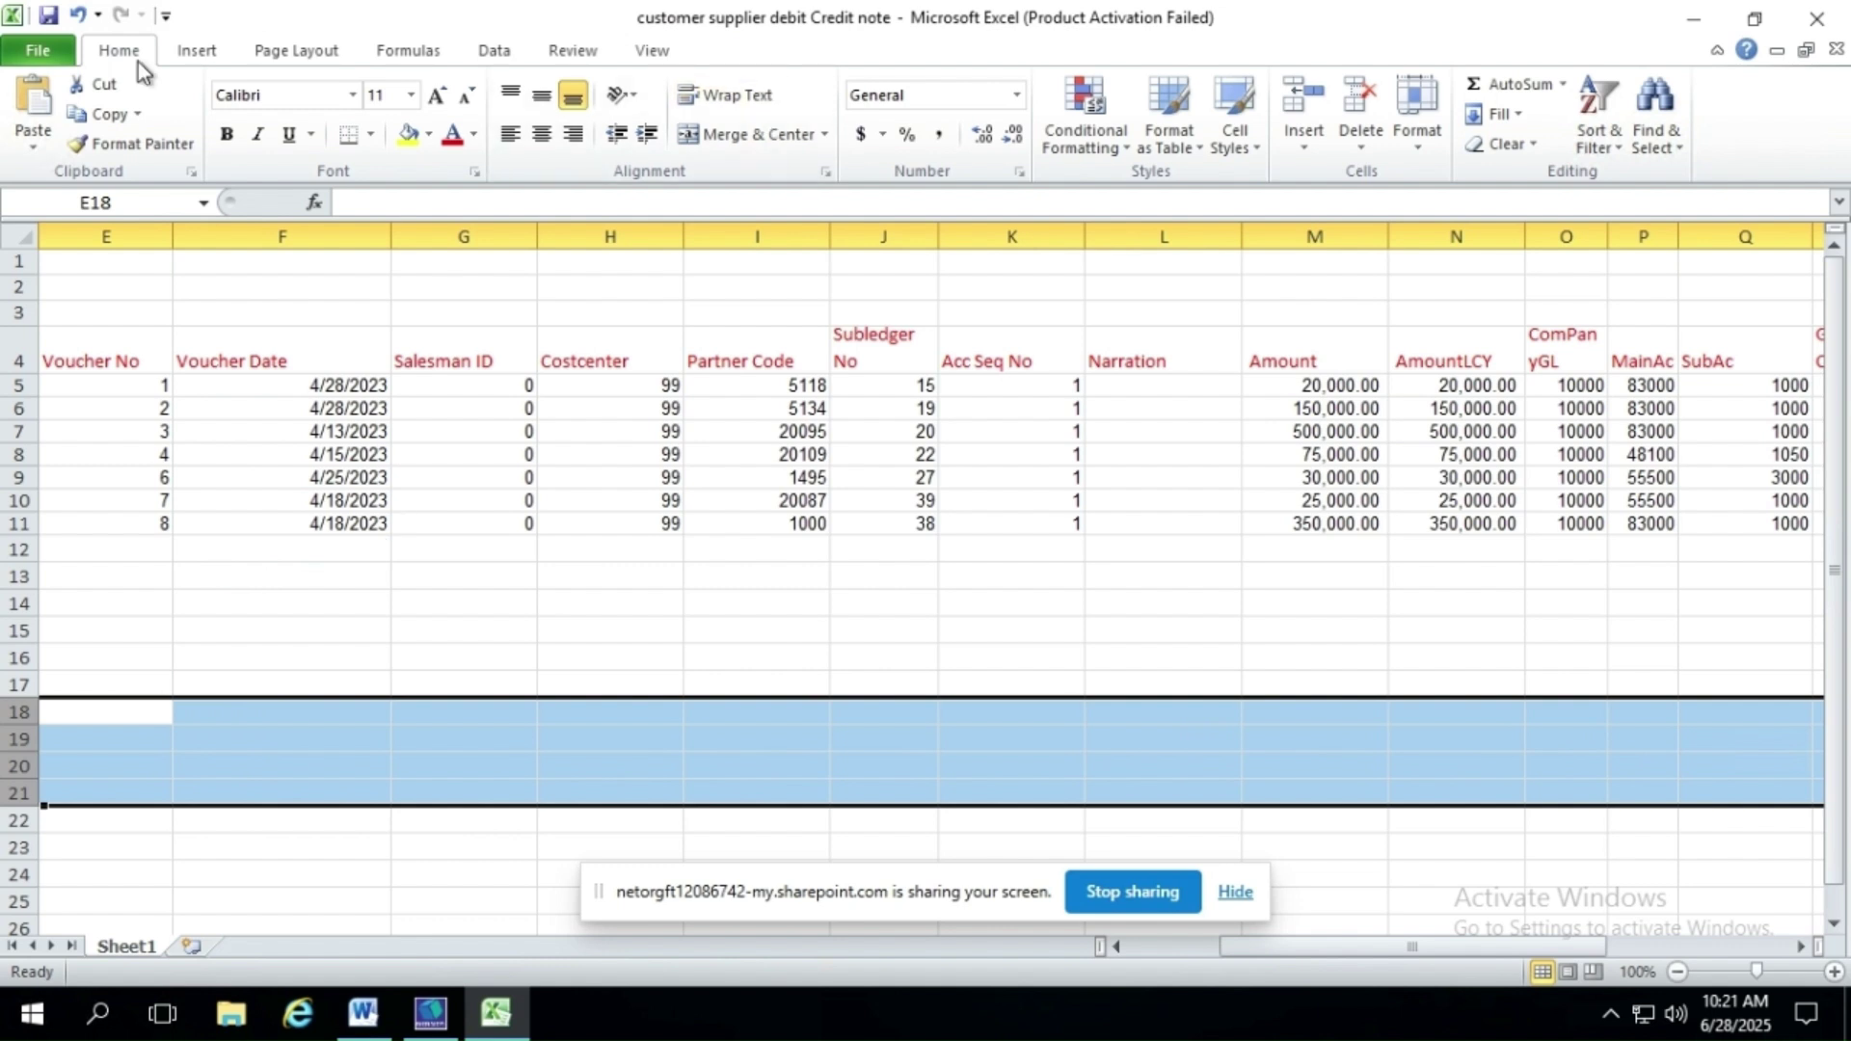
{"action": "left_click", "coordinate": [45, 17]}
{"action": "key", "text": "alt+F4"}
- Start the conversion of the chosen workbook and upload its journal records, keeping the upload progress in view
{"action": "left_click", "coordinate": [370, 571]}
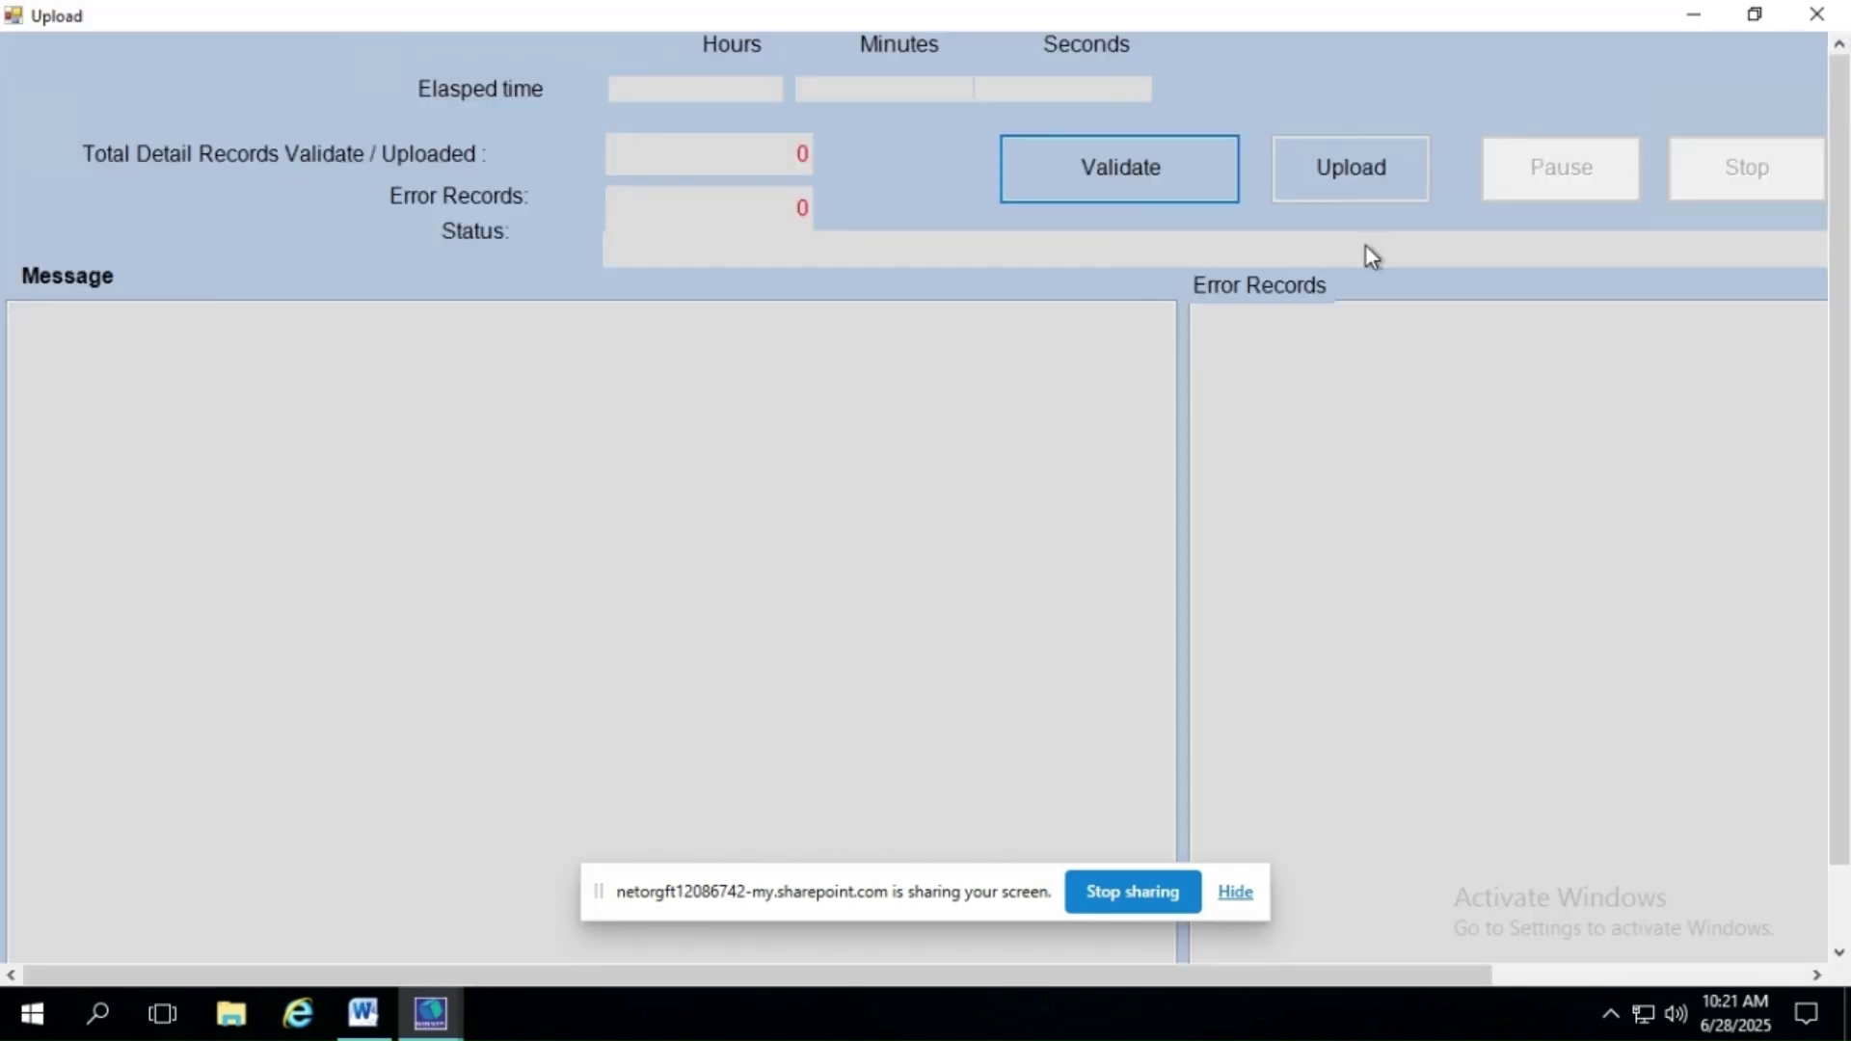
{"action": "left_click", "coordinate": [1355, 183]}
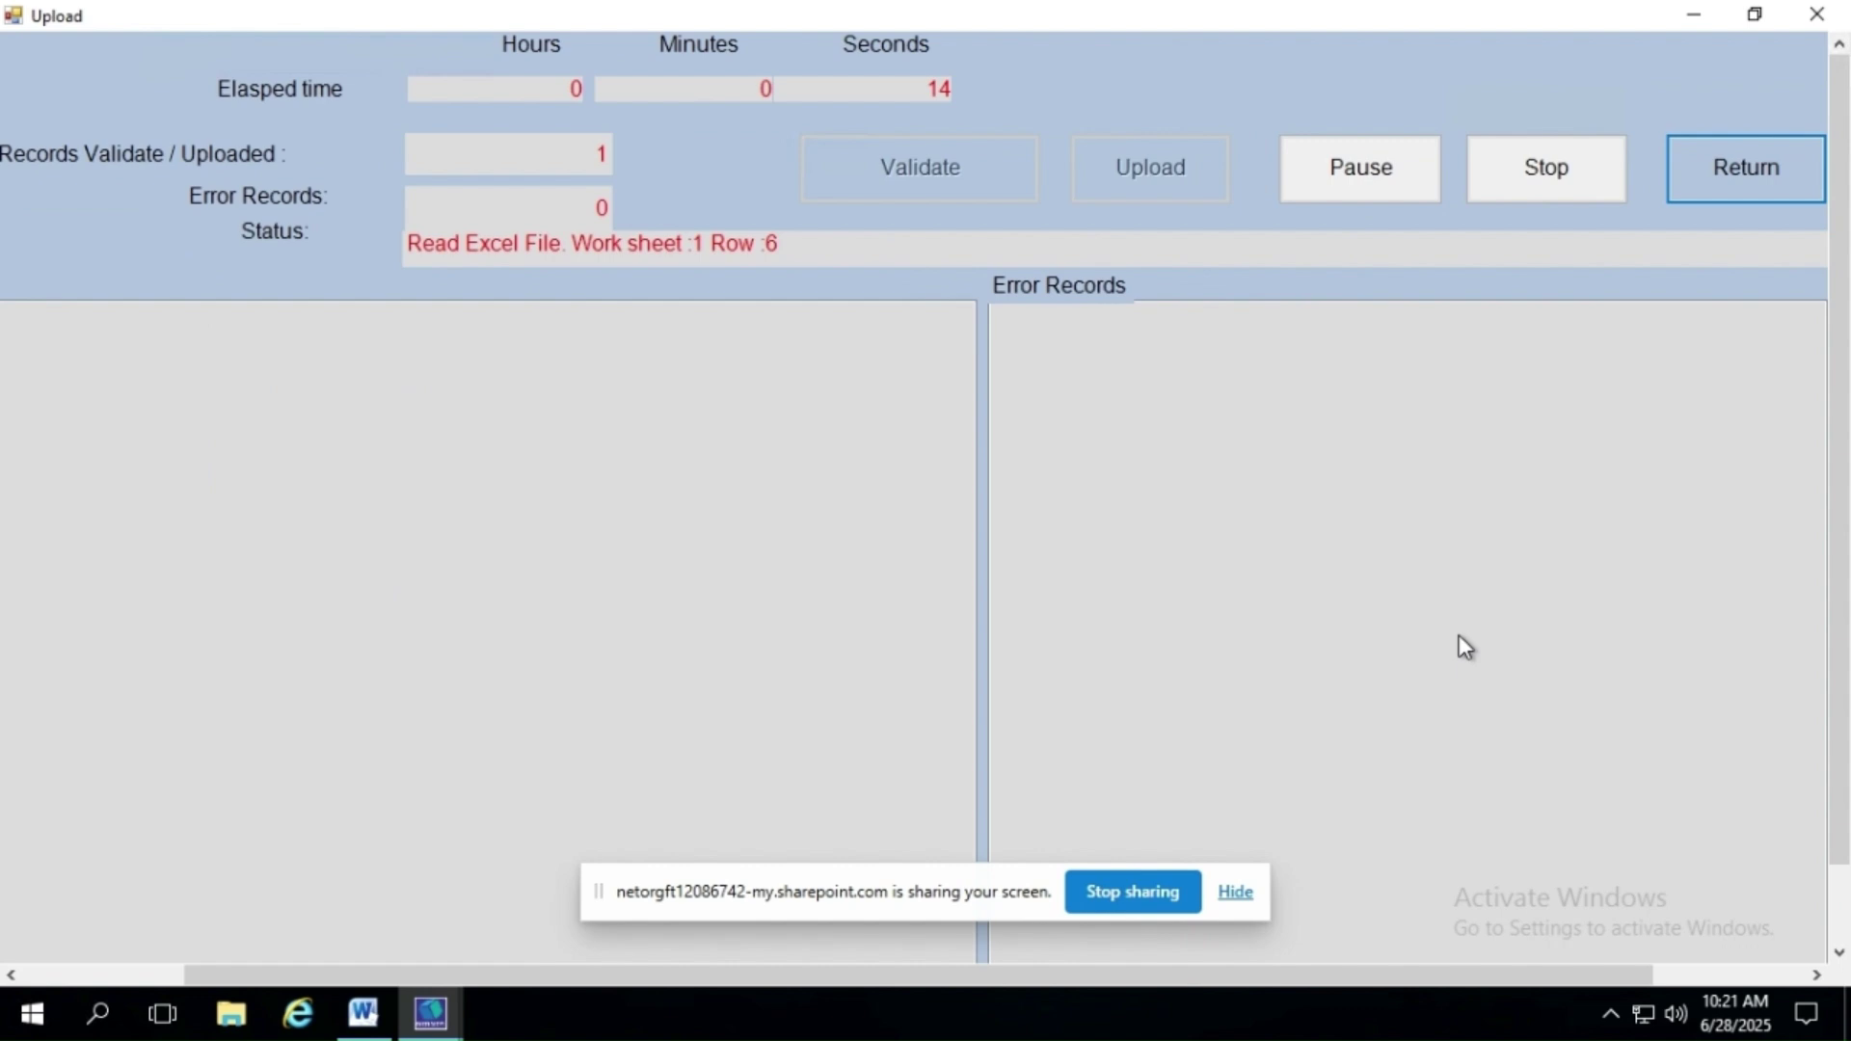
{"action": "left_click_drag", "start_coordinate": [597, 975], "coordinate": [424, 972]}
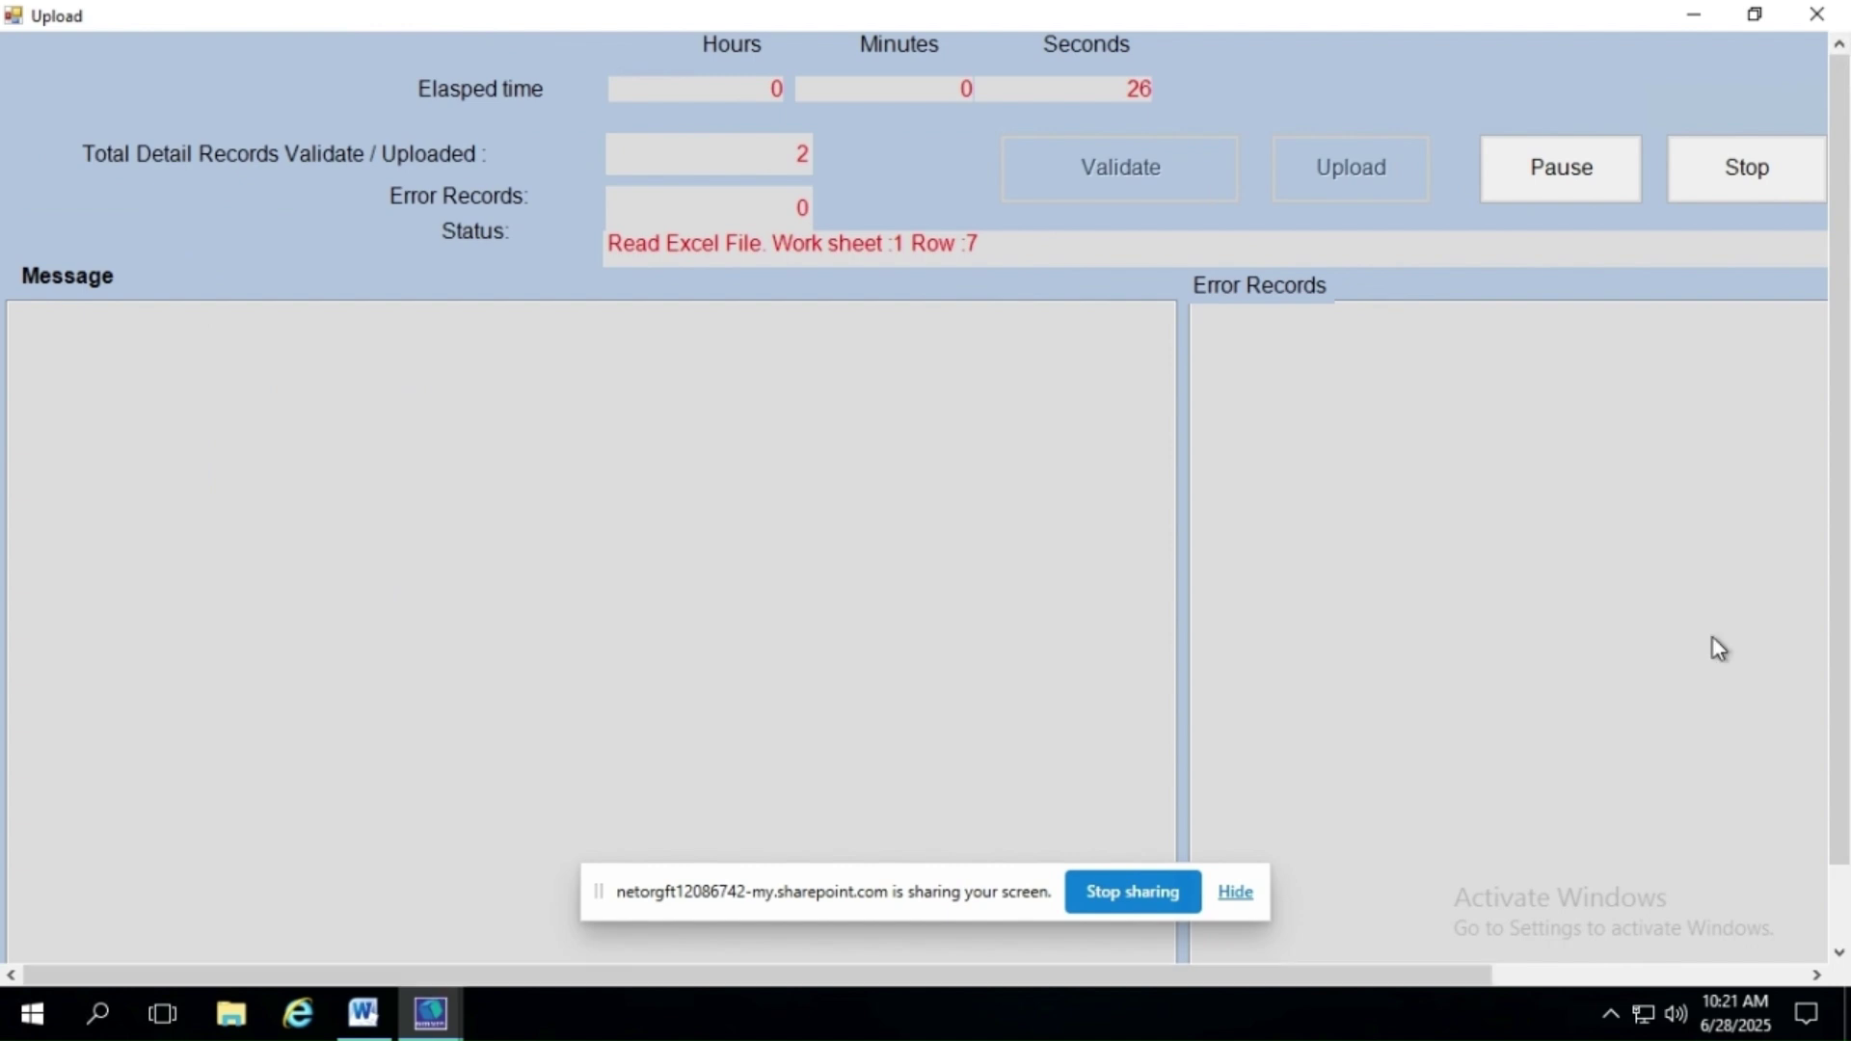